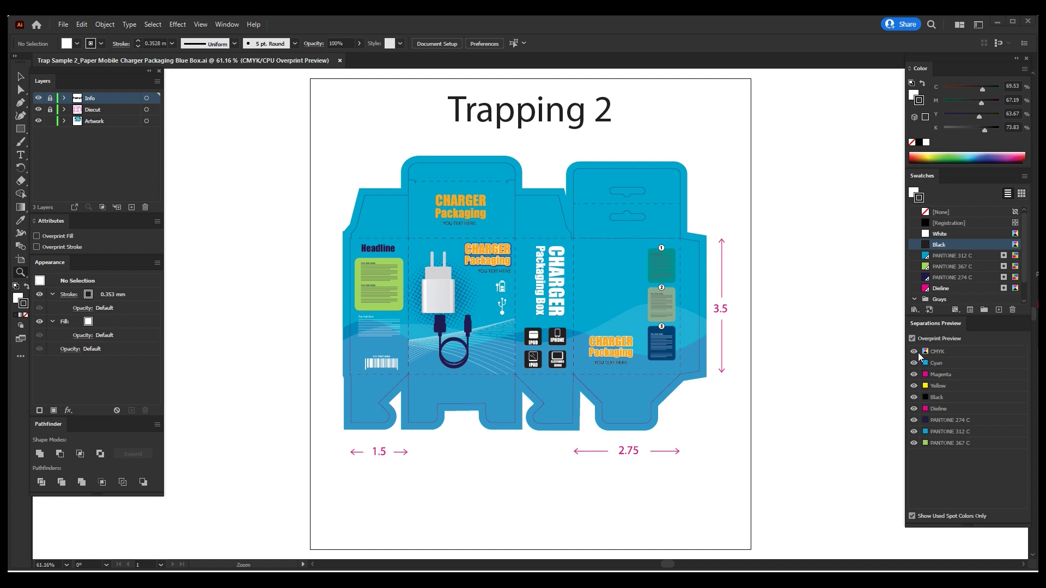
Preview the PANTONE 274 C, 312 C and 367 C separation plates one at a time
{"action": "left_click", "coordinate": [914, 351], "text": "alt"}
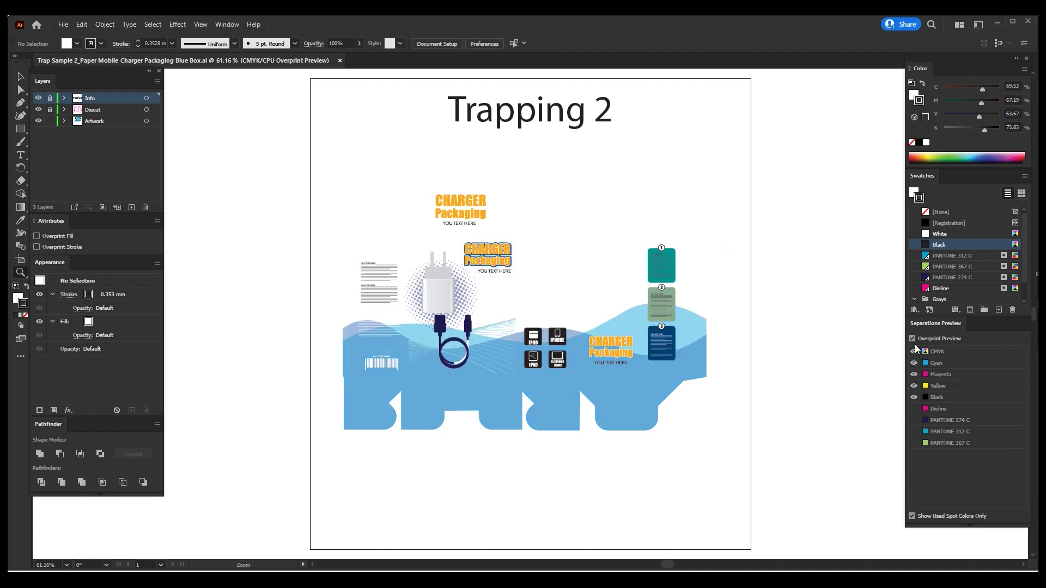
{"action": "left_click", "coordinate": [914, 420], "text": "alt"}
{"action": "left_click", "coordinate": [914, 421], "text": "alt"}
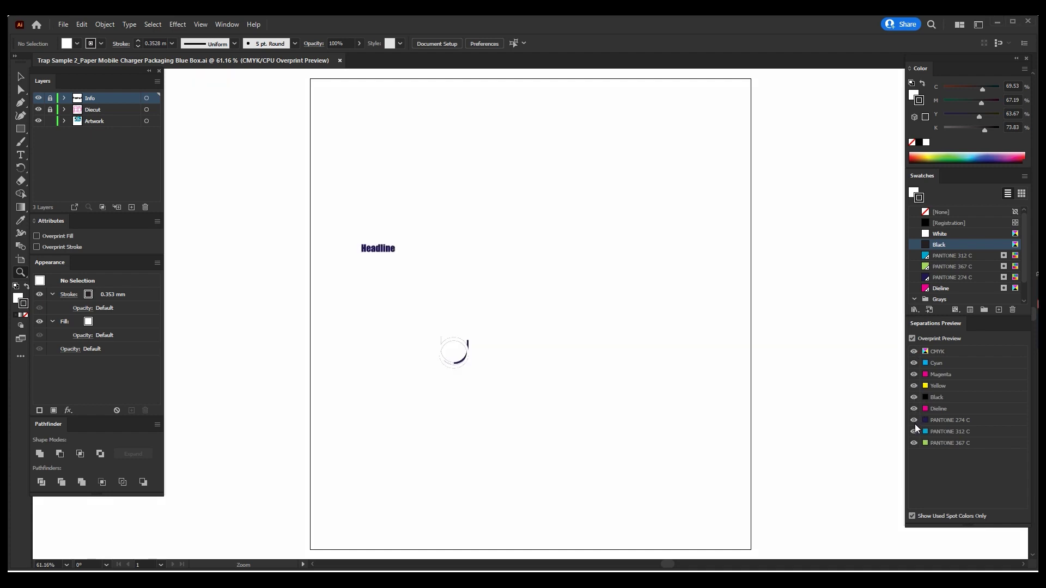
{"action": "left_click", "coordinate": [915, 432], "text": "alt"}
{"action": "left_click", "coordinate": [914, 443], "text": "alt"}
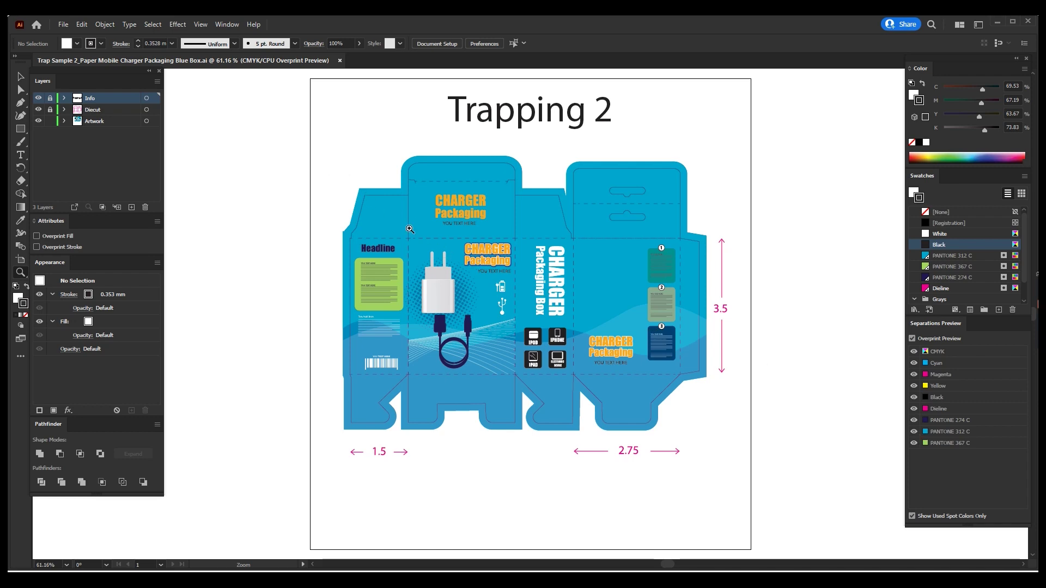
Zoom in on the box dieline and toggle the PANTONE 312 C plate to compare
{"action": "left_click_drag", "start_coordinate": [323, 169], "coordinate": [751, 405]}
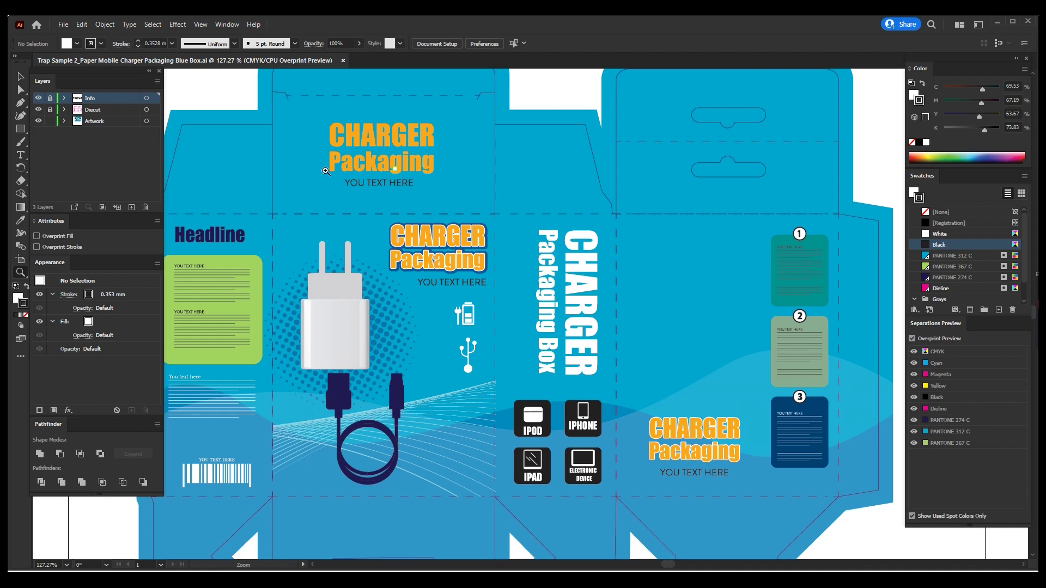
{"action": "scroll", "coordinate": [466, 221], "scroll_direction": "down", "scroll_amount": 1}
{"action": "scroll", "coordinate": [209, 305], "scroll_direction": "down", "scroll_amount": 2}
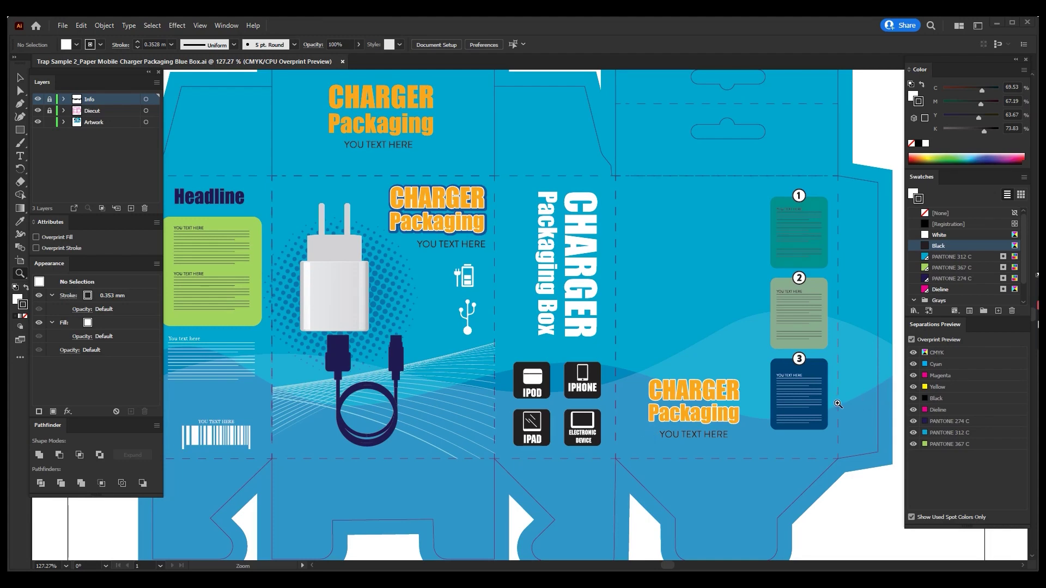
{"action": "key", "text": "ctrl+0"}
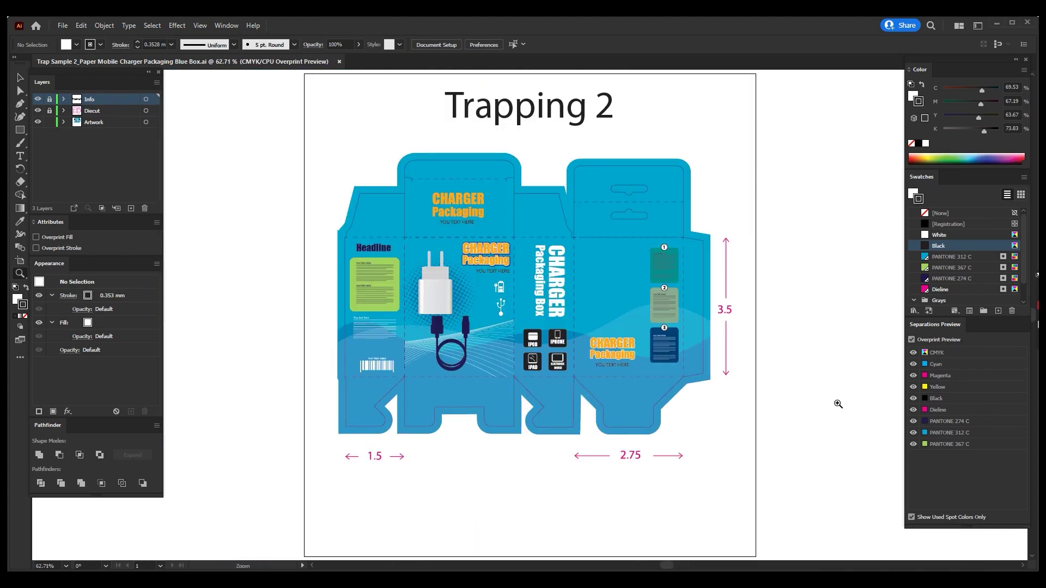
{"action": "key", "text": "h"}
{"action": "key", "text": "z"}
{"action": "left_click_drag", "start_coordinate": [320, 155], "coordinate": [670, 472]}
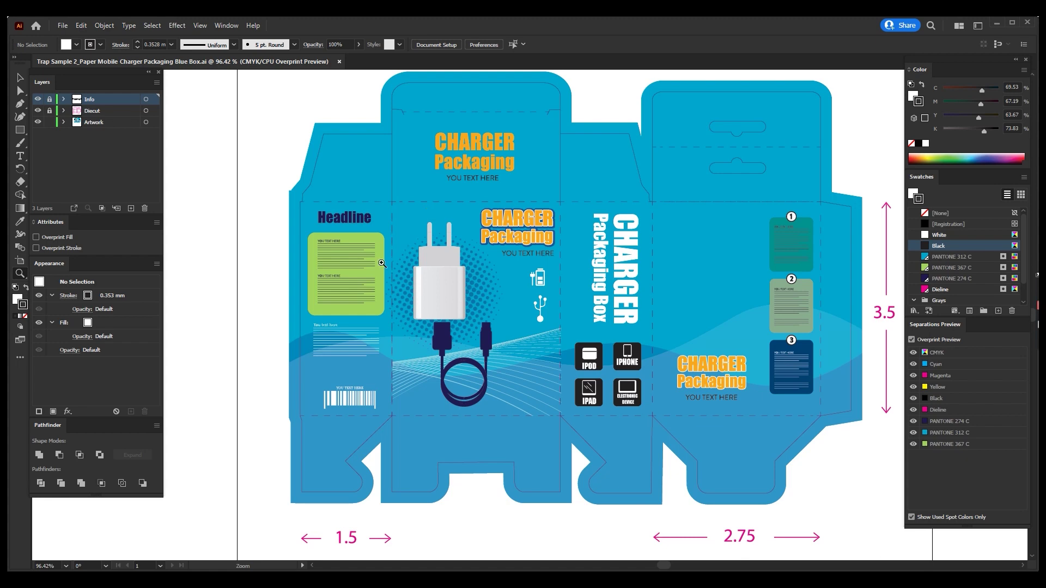
{"action": "left_click", "coordinate": [913, 432]}
{"action": "left_click", "coordinate": [913, 433]}
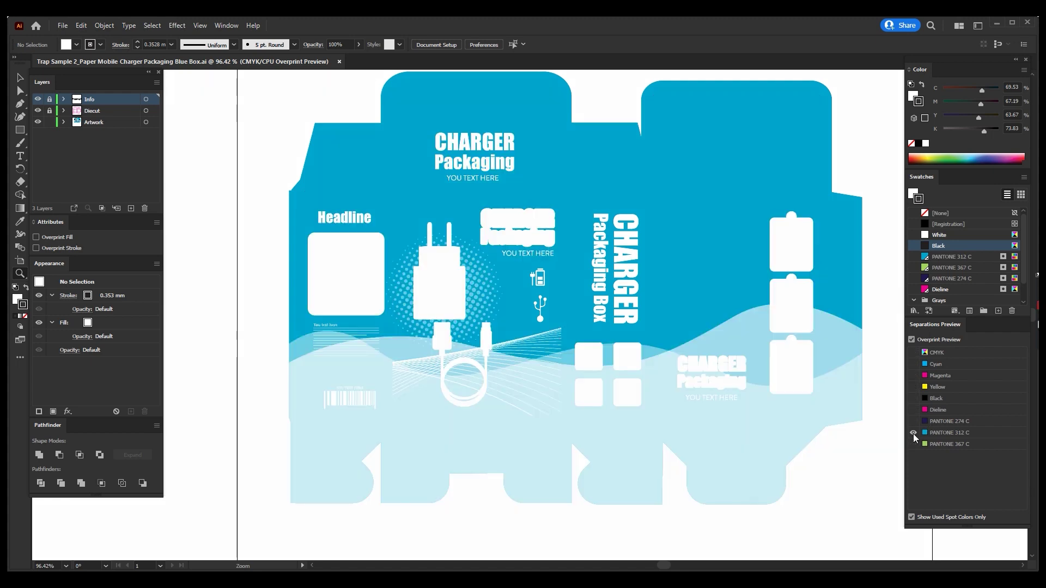
{"action": "left_click", "coordinate": [913, 433]}
{"action": "left_click", "coordinate": [913, 433]}
{"action": "left_click", "coordinate": [913, 432], "text": "alt"}
Colour the charger cable group PANTONE 274 C and isolate that plate to check it
{"action": "key", "text": "v"}
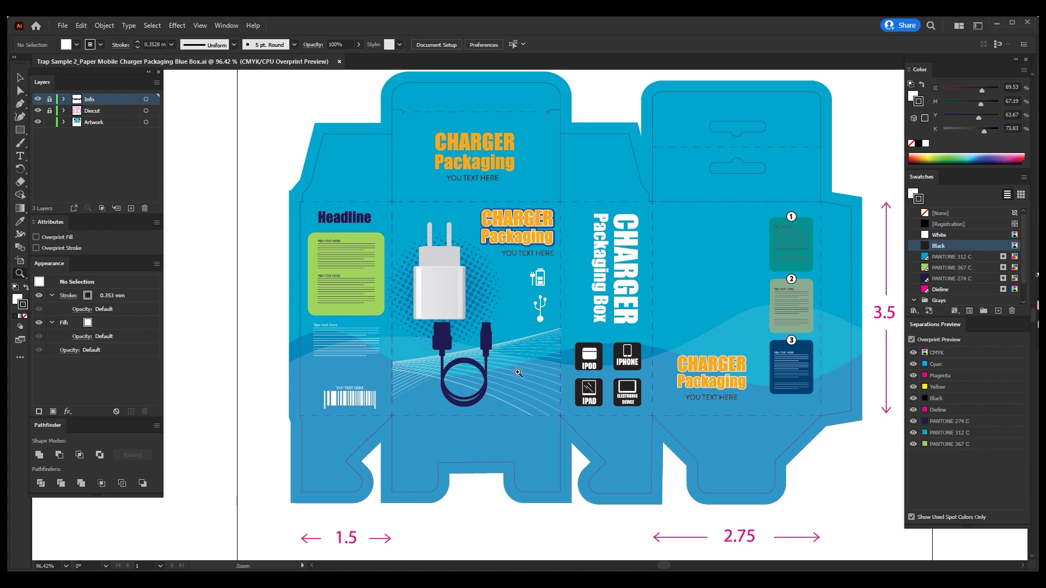
{"action": "left_click", "coordinate": [485, 374]}
{"action": "left_click", "coordinate": [484, 375]}
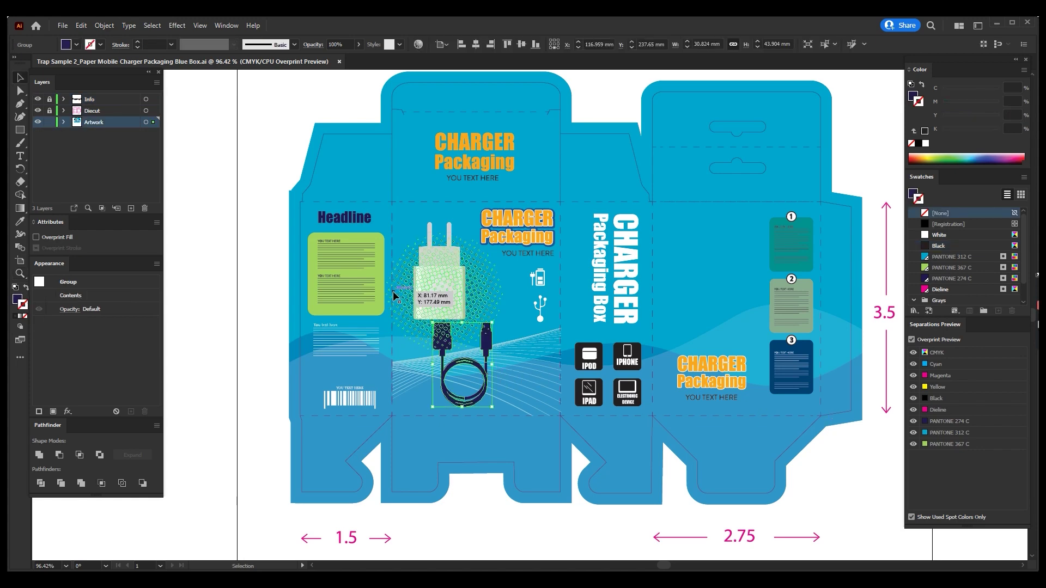
{"action": "left_click", "coordinate": [977, 277]}
{"action": "left_click", "coordinate": [913, 421], "text": "alt"}
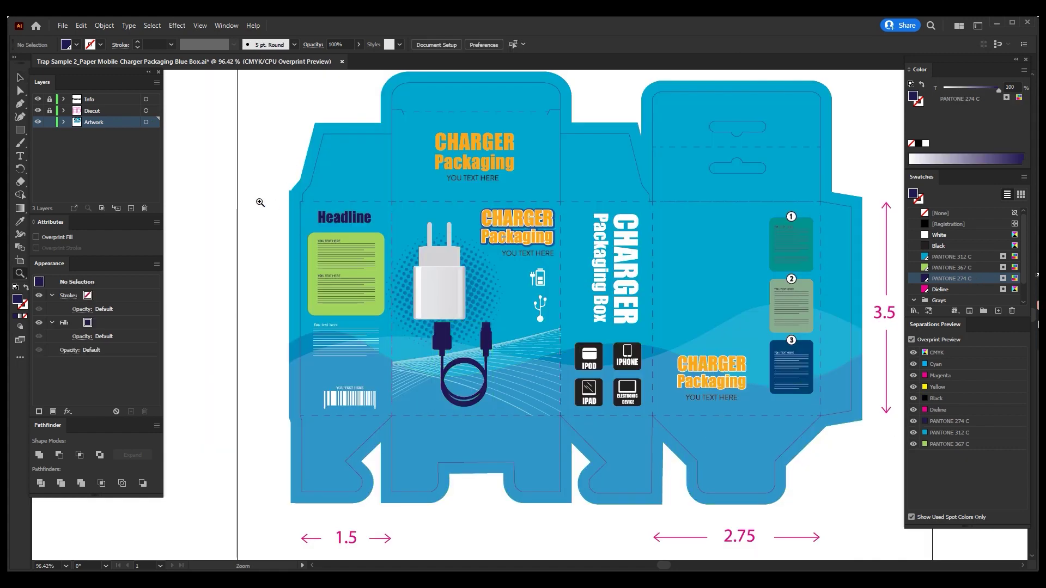
Zoom in on the Headline and toggle the PANTONE 274 C plate to check it
{"action": "left_click_drag", "start_coordinate": [309, 176], "coordinate": [427, 277]}
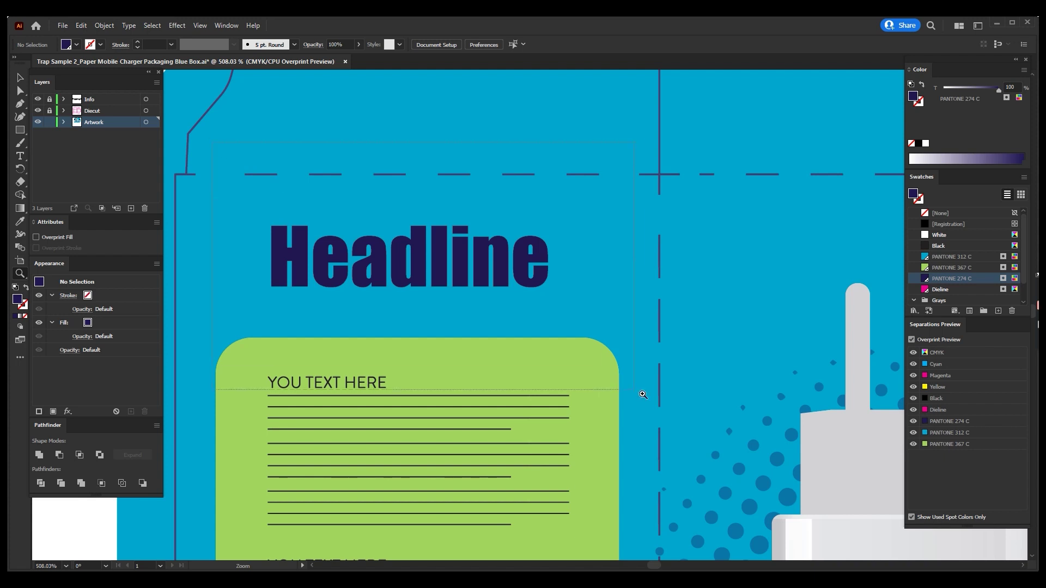
{"action": "left_click_drag", "start_coordinate": [213, 142], "coordinate": [638, 393]}
{"action": "key", "text": "space"}
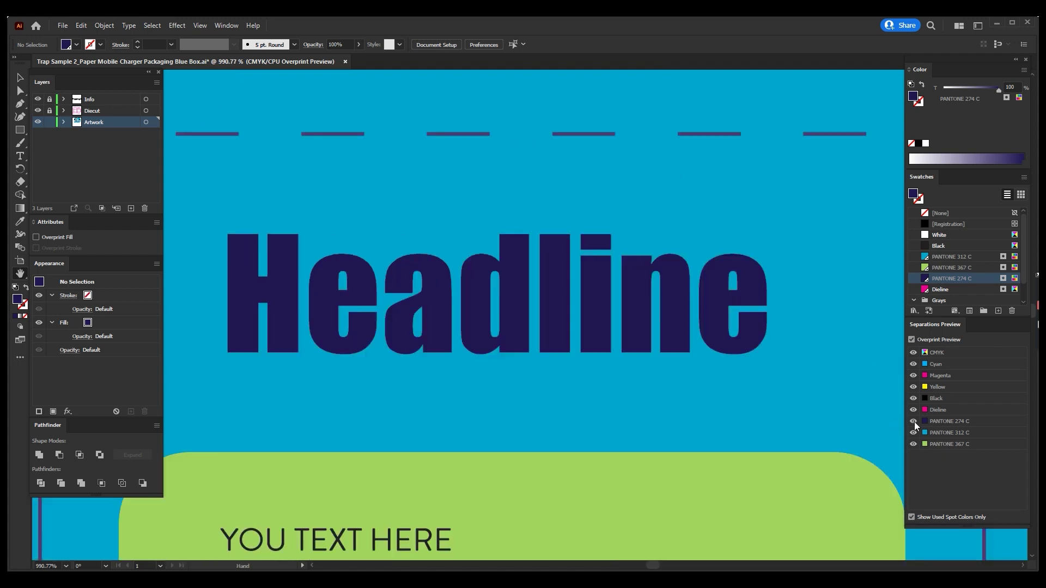
{"action": "left_click", "coordinate": [914, 421]}
{"action": "left_click", "coordinate": [914, 421]}
{"action": "left_click", "coordinate": [914, 421]}
Zoom onto the letter e and set the Headline group's fill to None
{"action": "key", "text": "z"}
{"action": "left_click_drag", "start_coordinate": [727, 240], "coordinate": [766, 319]}
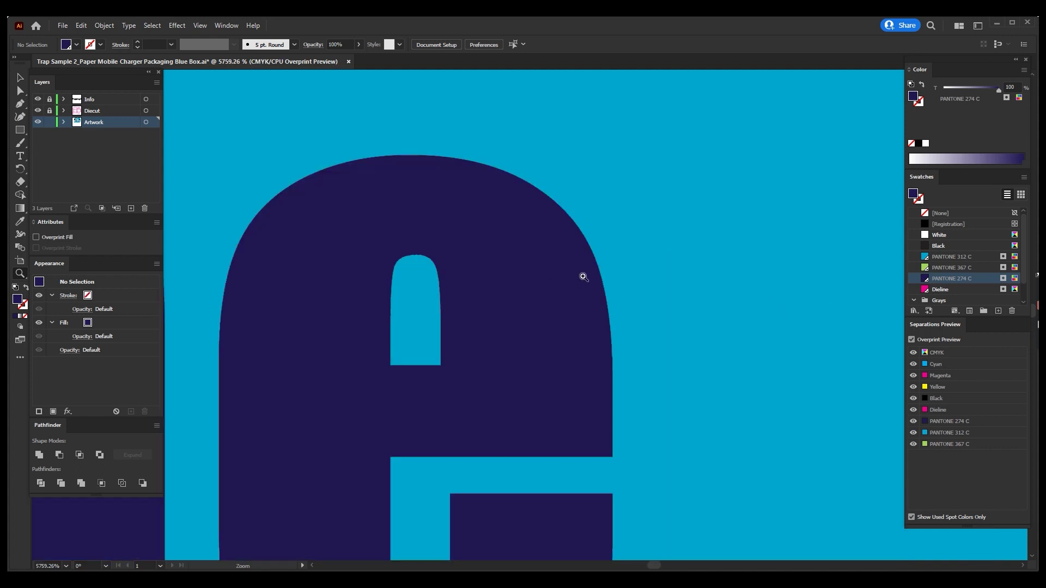
{"action": "key", "text": "v"}
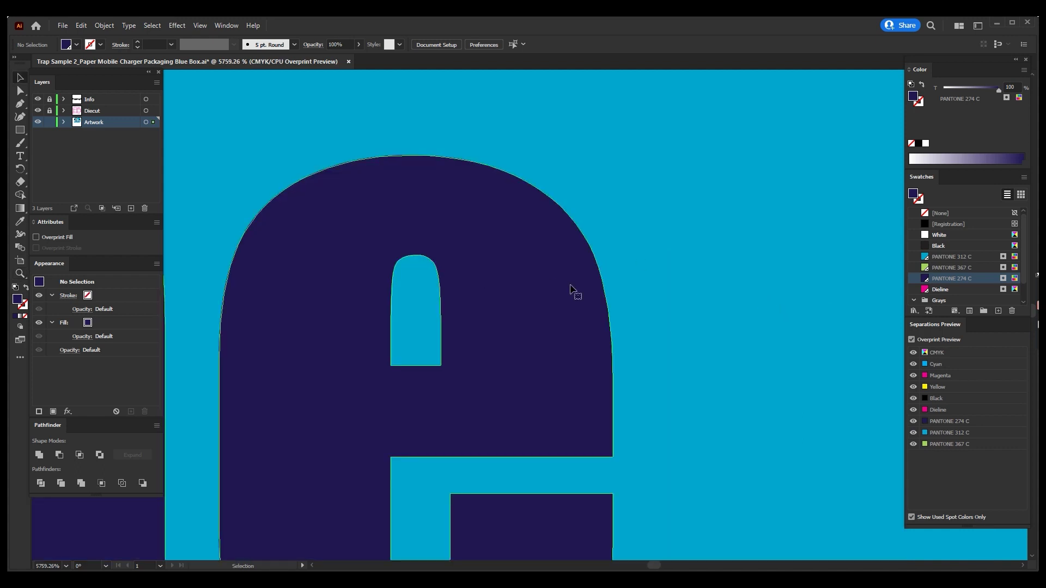
{"action": "left_click", "coordinate": [571, 288]}
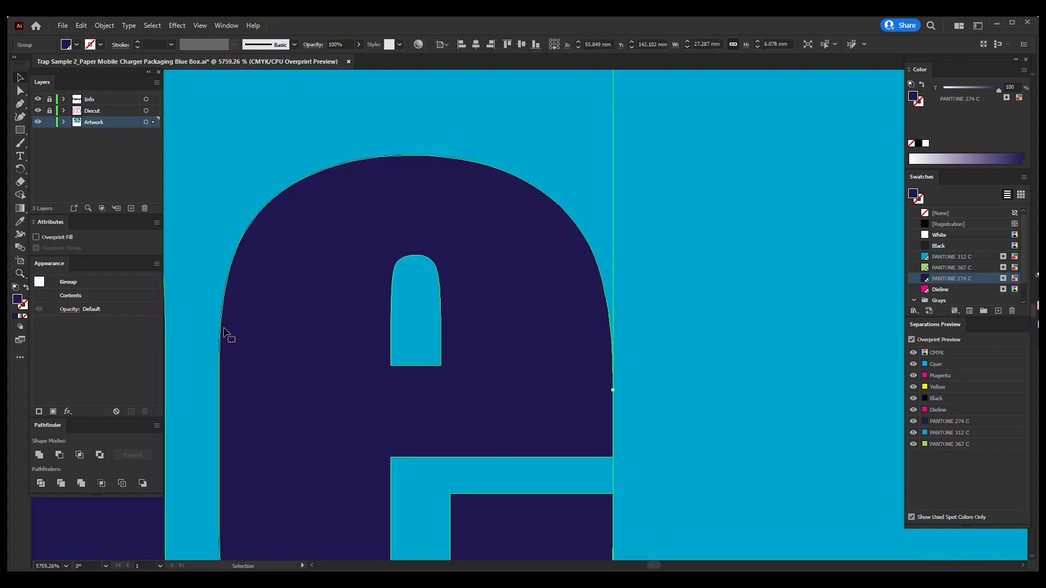
{"action": "key", "text": "slash"}
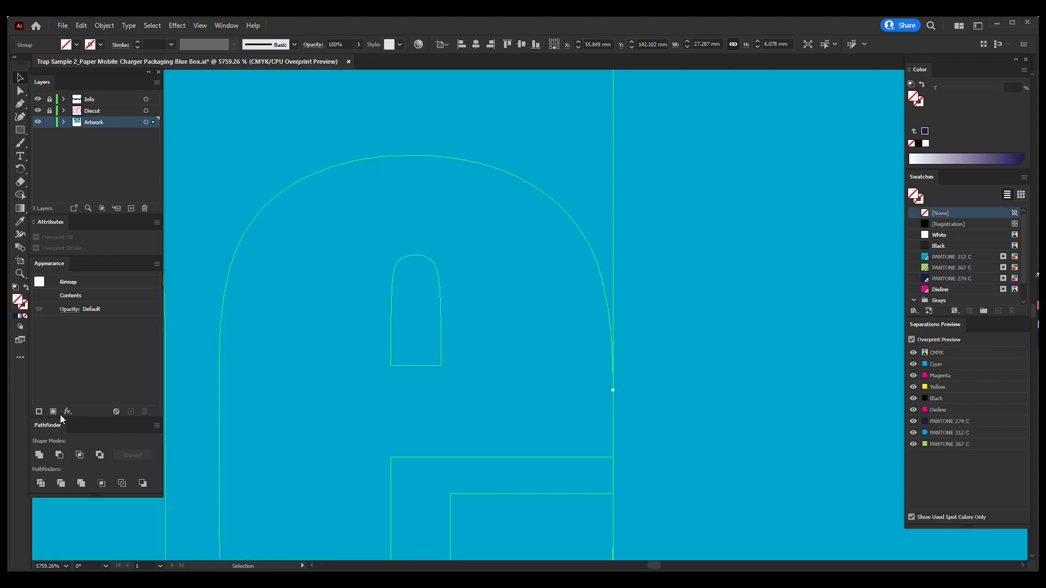
Add two PANTONE 274 C fills to the Headline group in Appearance
{"action": "left_click", "coordinate": [54, 411]}
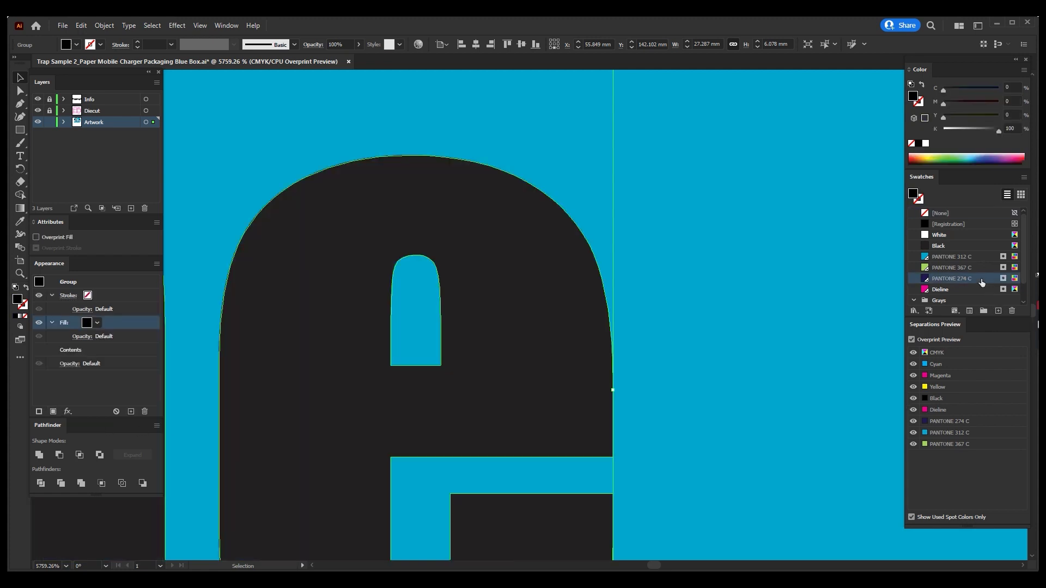
{"action": "left_click", "coordinate": [982, 282]}
{"action": "left_click", "coordinate": [53, 412]}
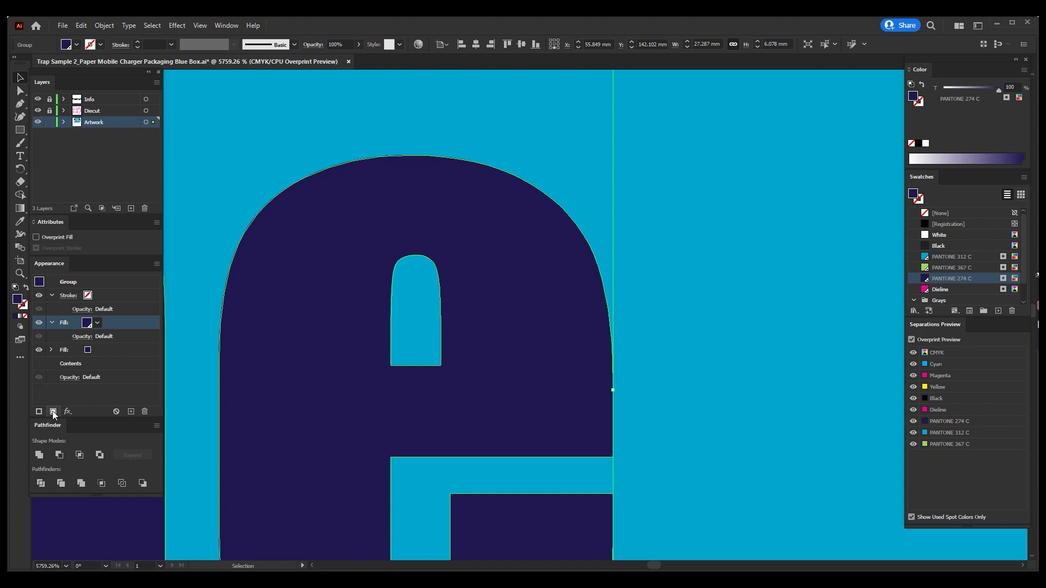
{"action": "left_click", "coordinate": [69, 411]}
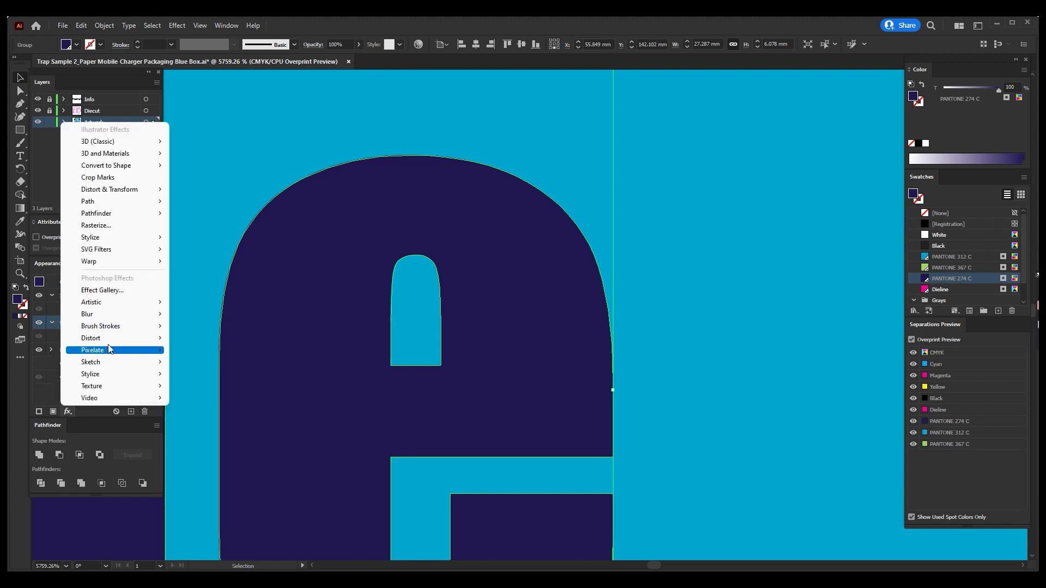
{"action": "left_click", "coordinate": [115, 349]}
Give one fill a negative Offset Path and move it above the other, keeping both visible
{"action": "left_click", "coordinate": [69, 411]}
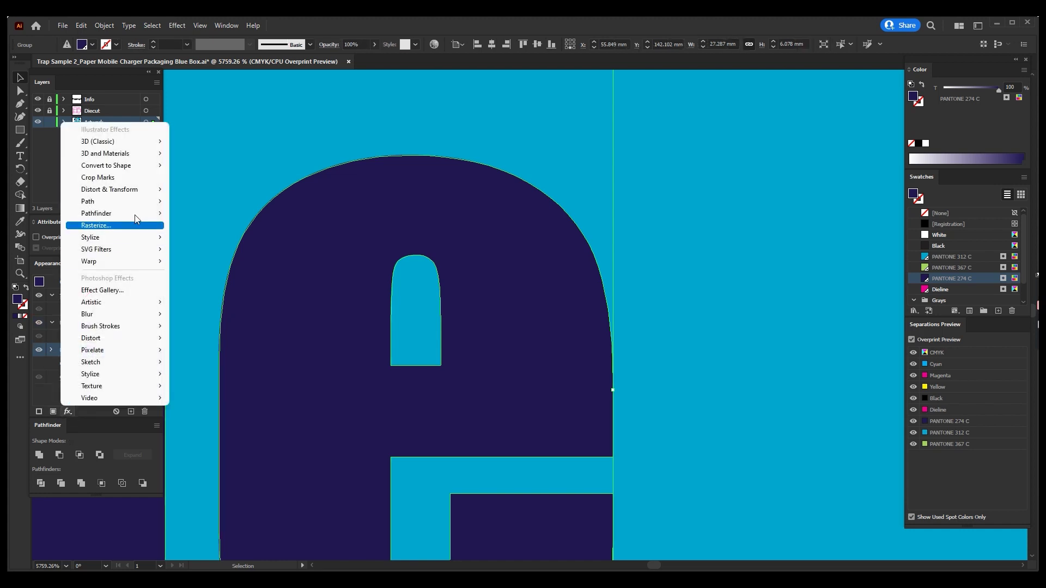
{"action": "mouse_move", "coordinate": [87, 201]}
{"action": "left_click", "coordinate": [232, 202]}
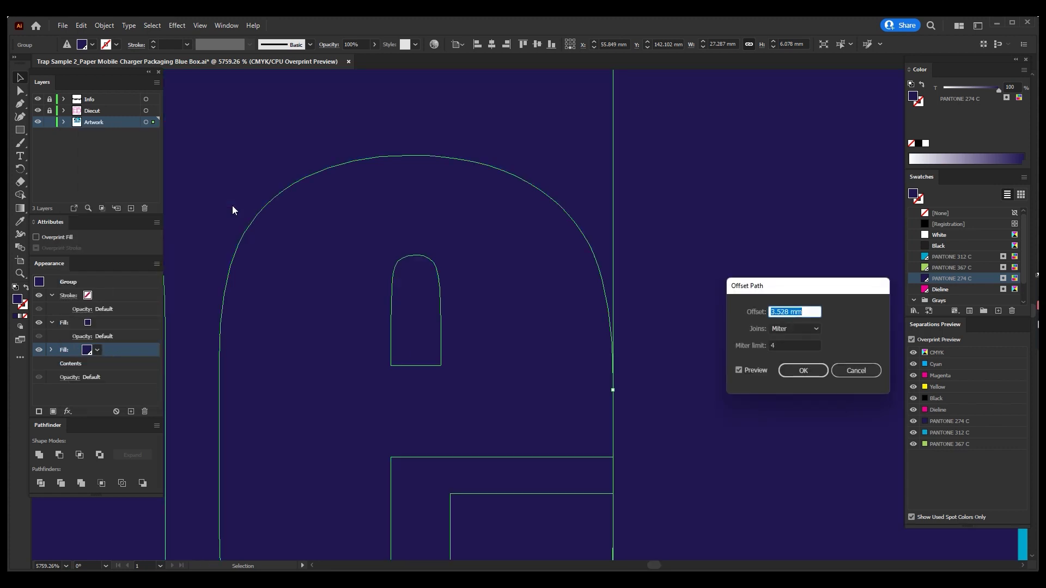
{"action": "type", "text": "-0.2"}
{"action": "key", "text": "Return"}
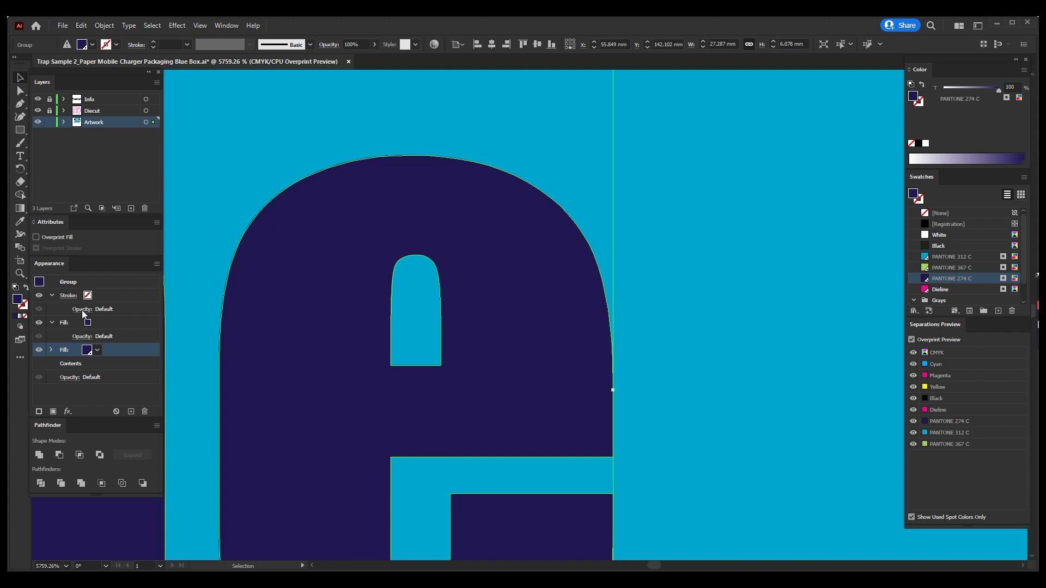
{"action": "left_click_drag", "start_coordinate": [36, 333], "coordinate": [40, 325]}
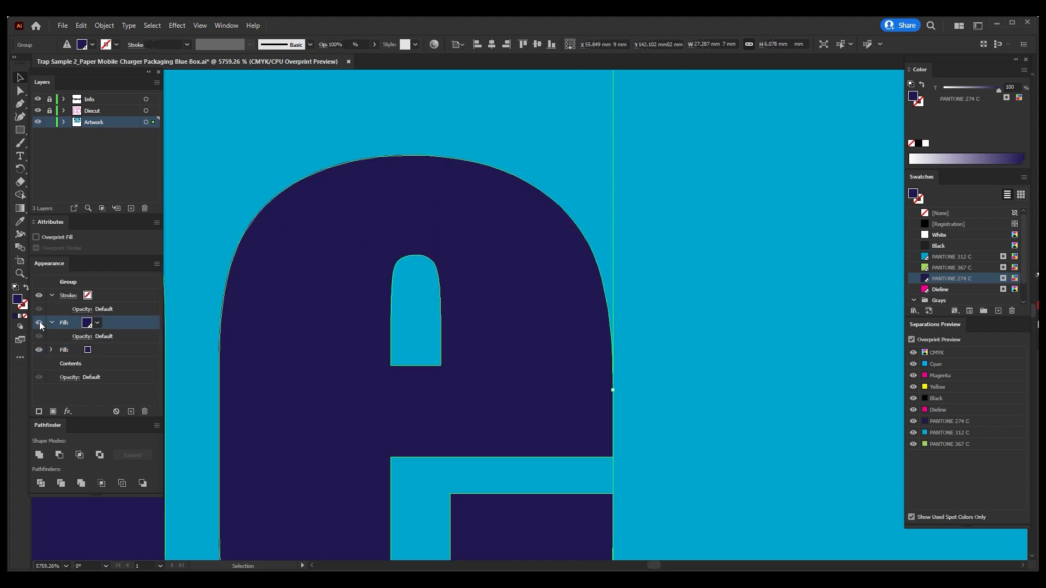
{"action": "left_click", "coordinate": [38, 322]}
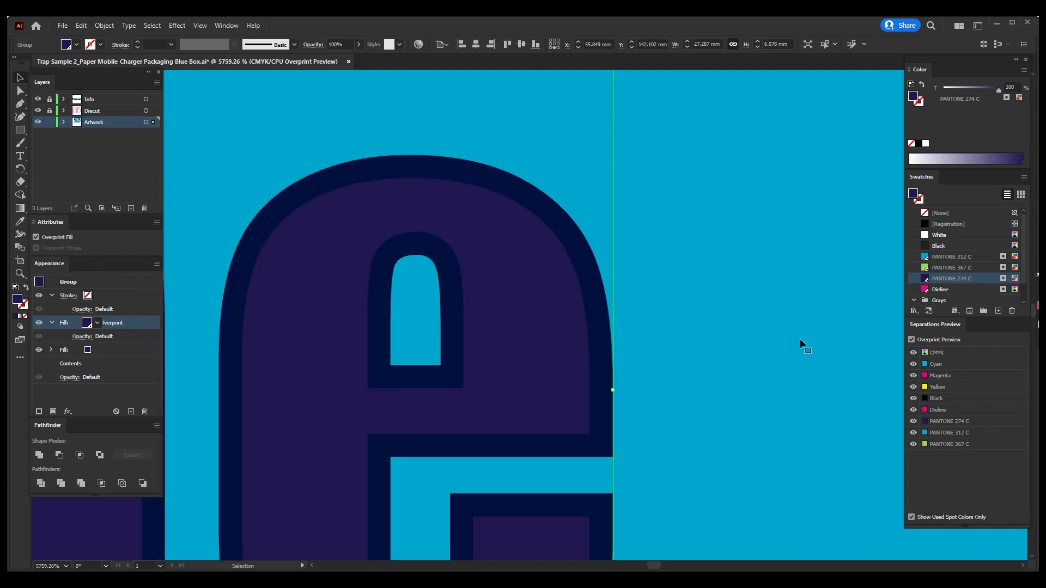
{"action": "left_click", "coordinate": [798, 429]}
Zoom in on the Headline area and select the green rounded text box
{"action": "key", "text": "z"}
{"action": "key", "text": "ctrl+0"}
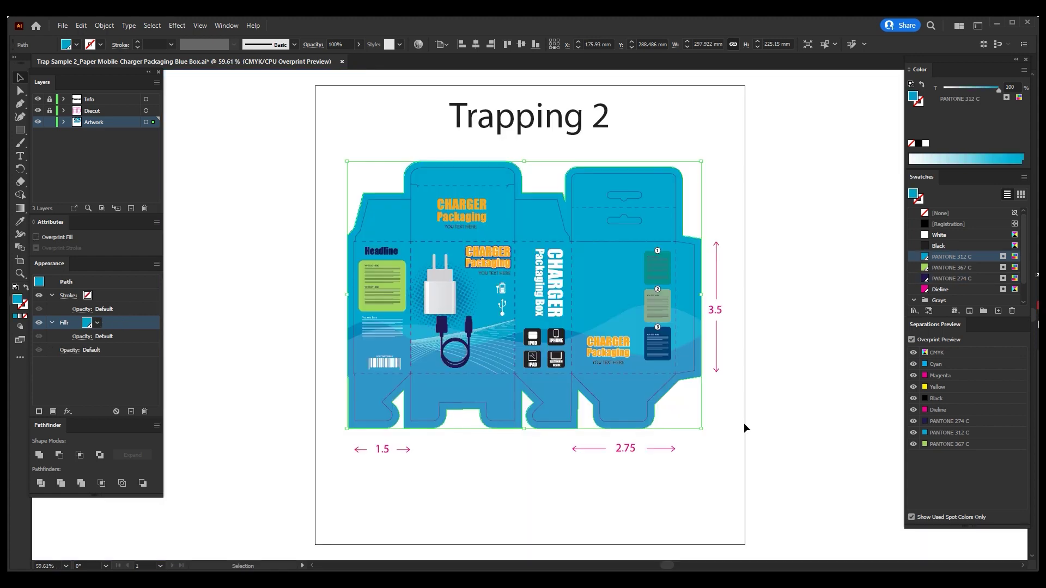
{"action": "left_click_drag", "start_coordinate": [372, 244], "coordinate": [413, 279]}
{"action": "key", "text": "v"}
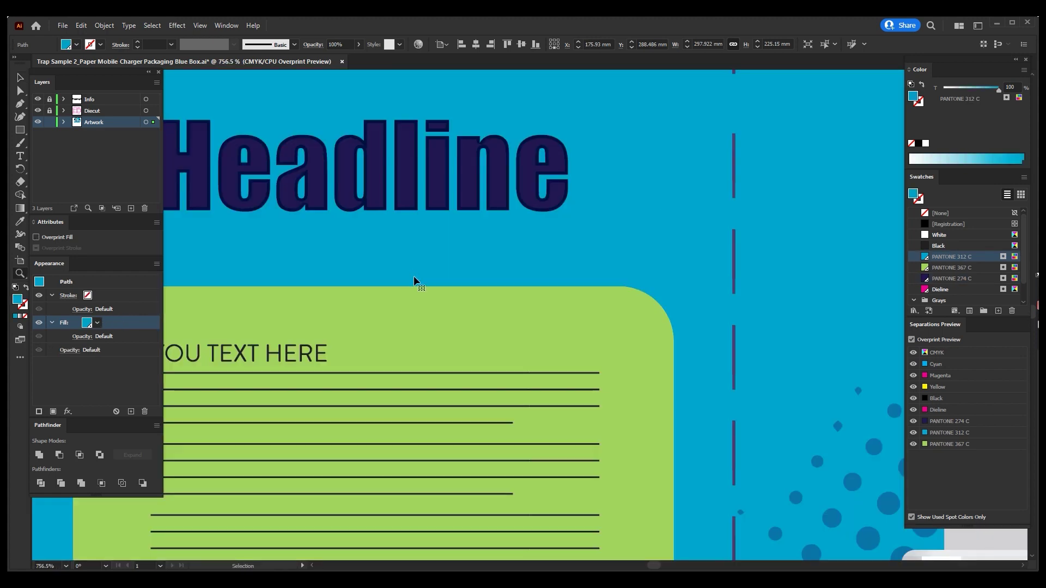
{"action": "key", "text": "ctrl+shift+a"}
{"action": "key", "text": "h"}
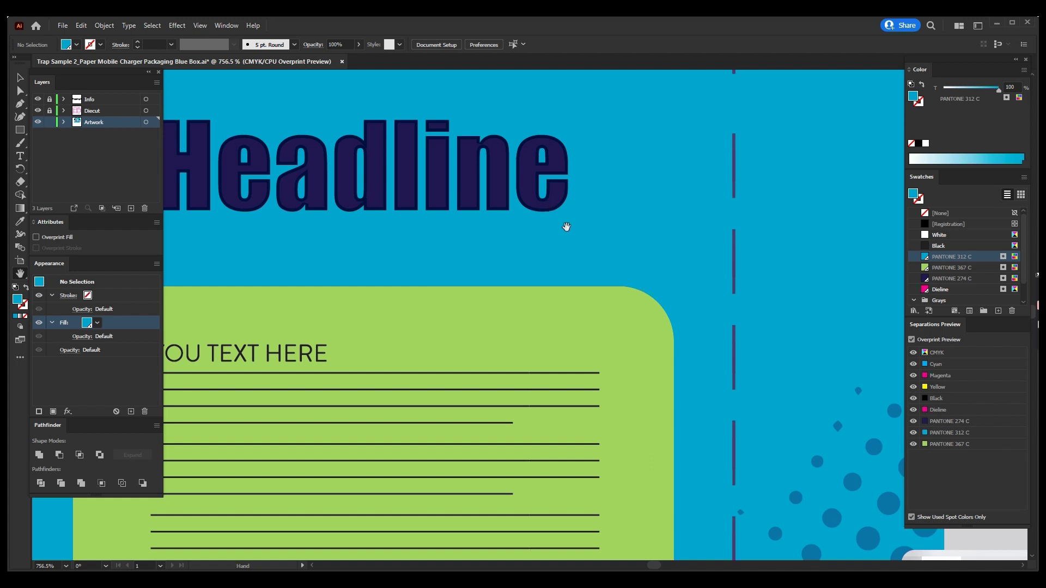
{"action": "mouse_move", "coordinate": [606, 286]}
{"action": "left_mouse_down"}
{"action": "mouse_move", "coordinate": [610, 177]}
{"action": "mouse_move", "coordinate": [536, 169]}
{"action": "left_mouse_up"}
{"action": "key", "text": "a"}
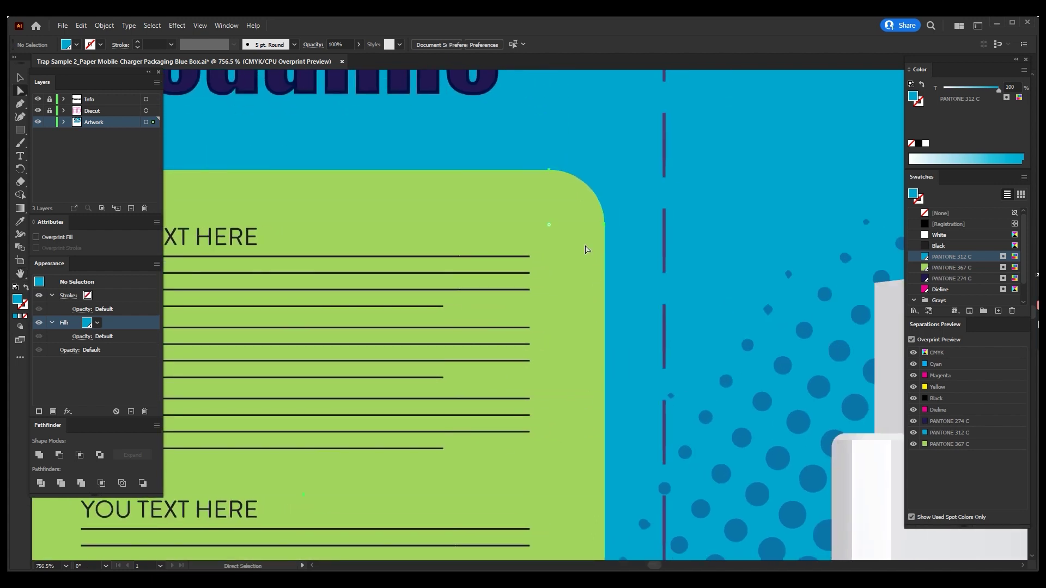
{"action": "left_click", "coordinate": [587, 250]}
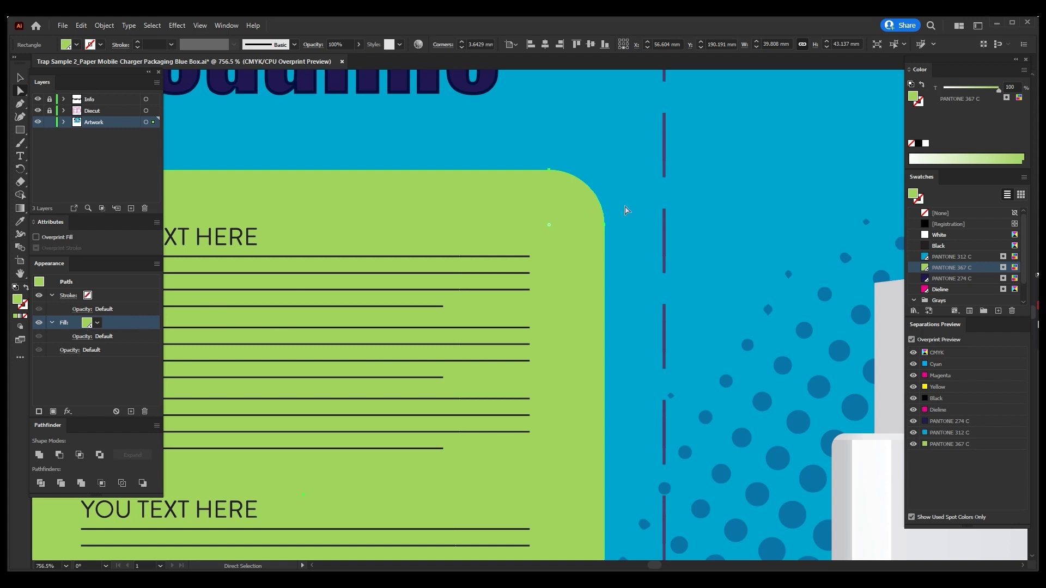
Select the front panel artwork and add the green text box to the selection
{"action": "key", "text": "v"}
{"action": "scroll", "coordinate": [605, 166], "scroll_direction": "up", "scroll_amount": 5}
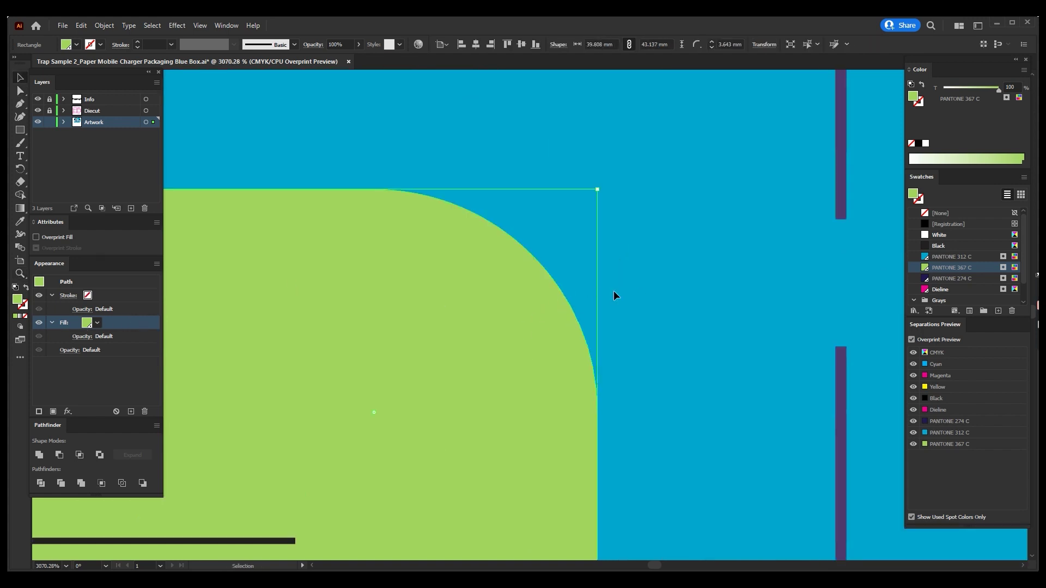
{"action": "key", "text": "ctrl+0"}
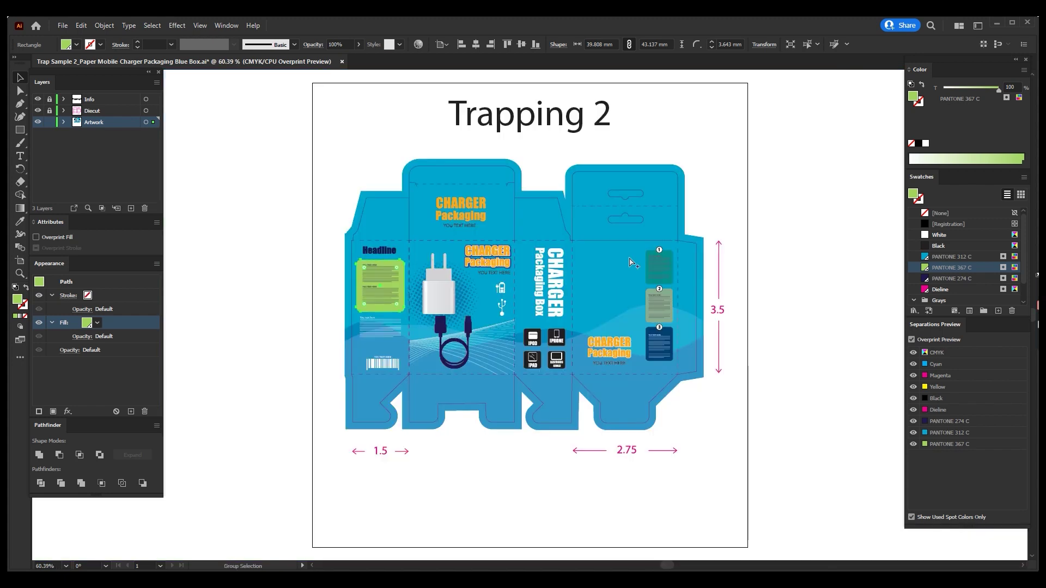
{"action": "left_click", "coordinate": [632, 263]}
{"action": "key", "text": "z"}
{"action": "left_click_drag", "start_coordinate": [378, 241], "coordinate": [442, 293]}
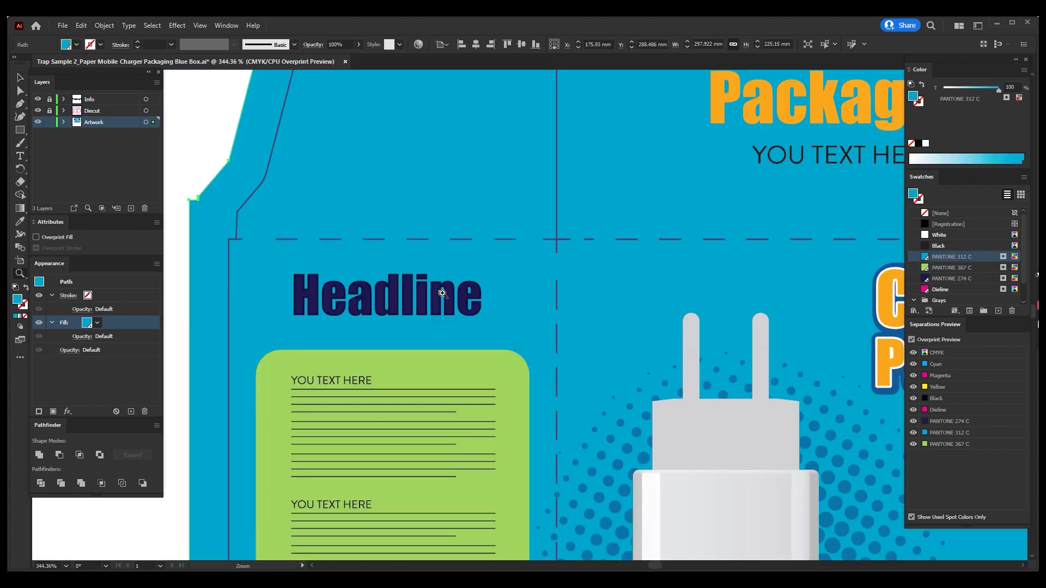
{"action": "key", "text": "a"}
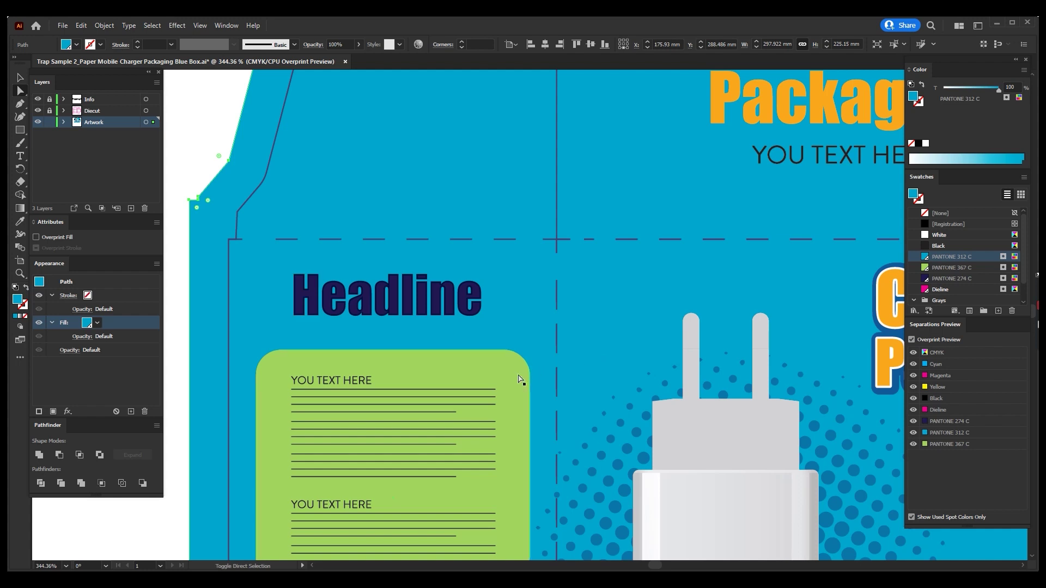
{"action": "left_click", "coordinate": [521, 380], "text": "shift"}
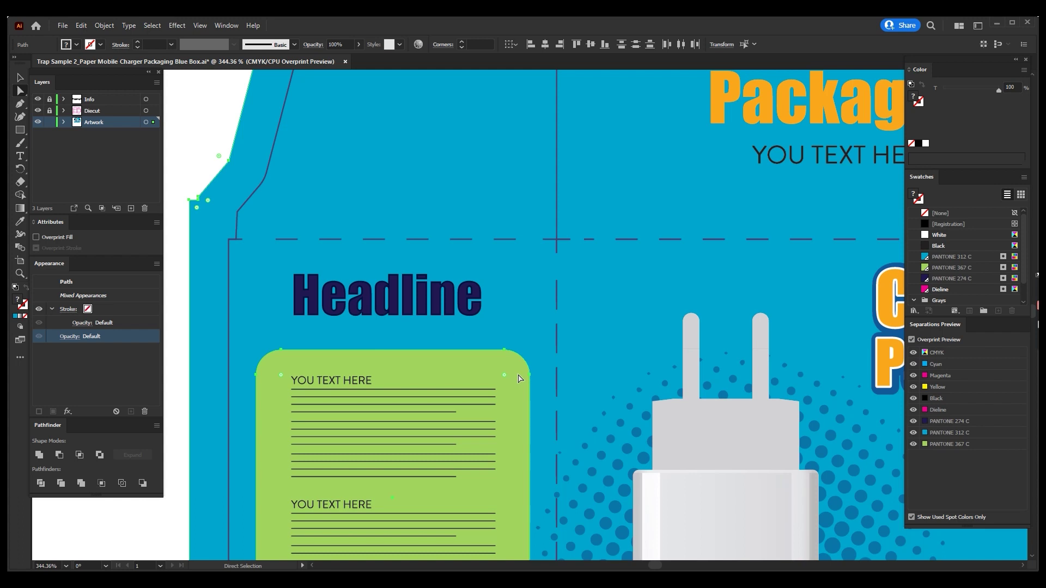
{"action": "left_click", "coordinate": [81, 25]}
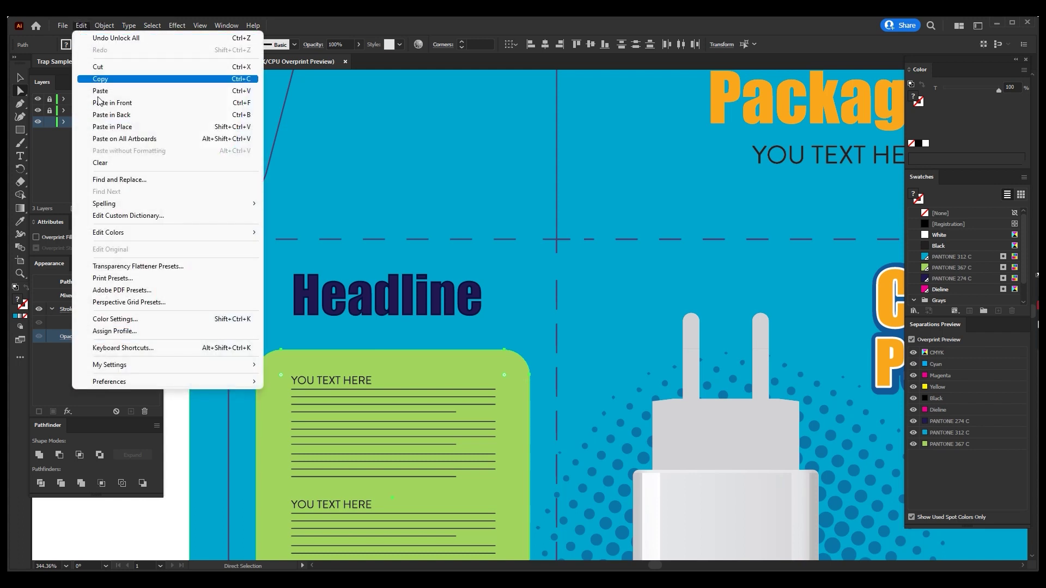
{"action": "mouse_move", "coordinate": [168, 232]}
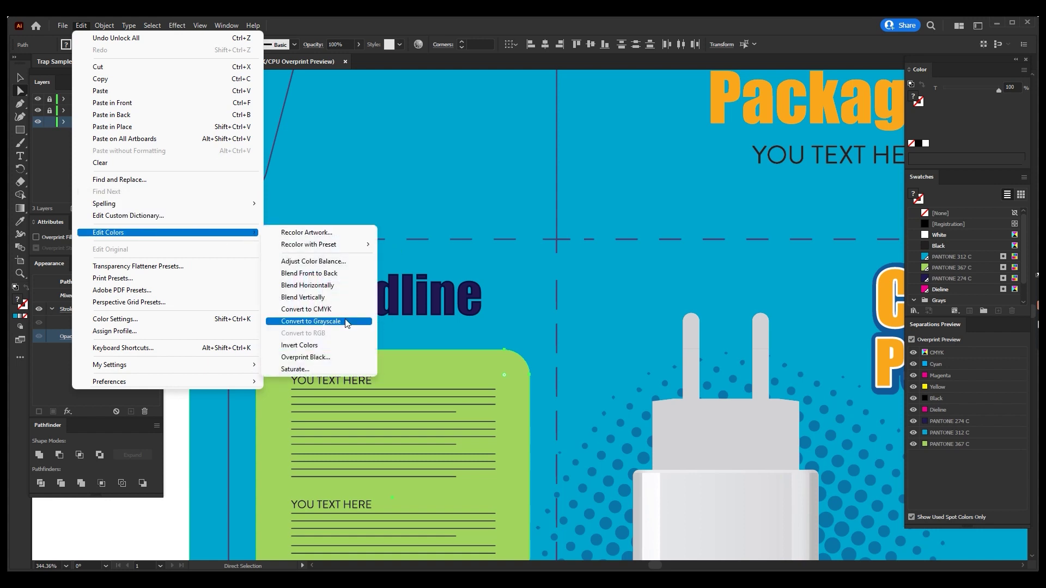
{"action": "left_click", "coordinate": [345, 323]}
{"action": "key", "text": "z"}
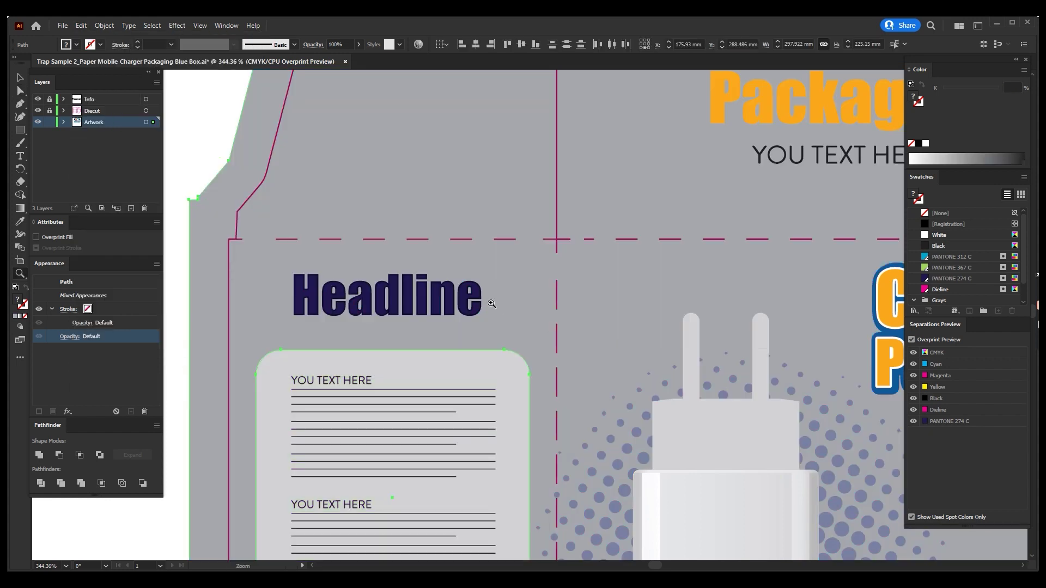
{"action": "left_click_drag", "start_coordinate": [477, 296], "coordinate": [563, 407]}
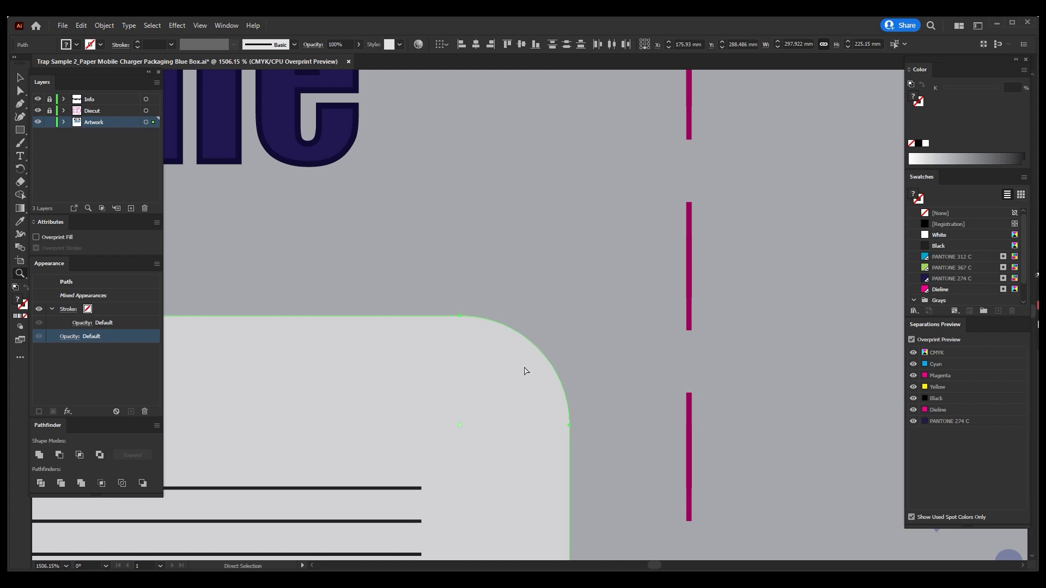
{"action": "key", "text": "ctrl+z"}
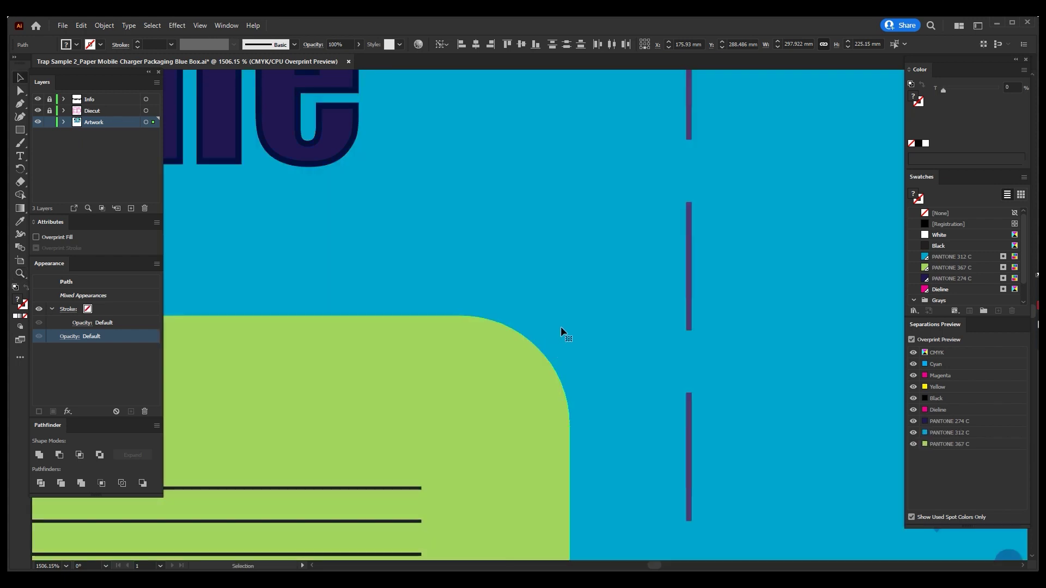
{"action": "key", "text": "a"}
Select the green rounded text box and add a second fill in Appearance
{"action": "left_click", "coordinate": [566, 298]}
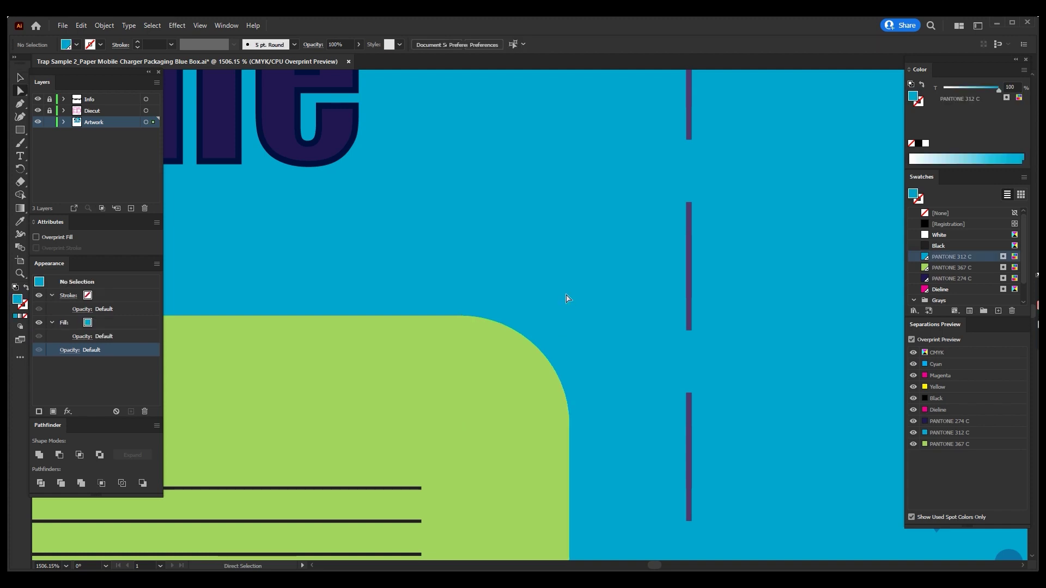
{"action": "left_click", "coordinate": [510, 349]}
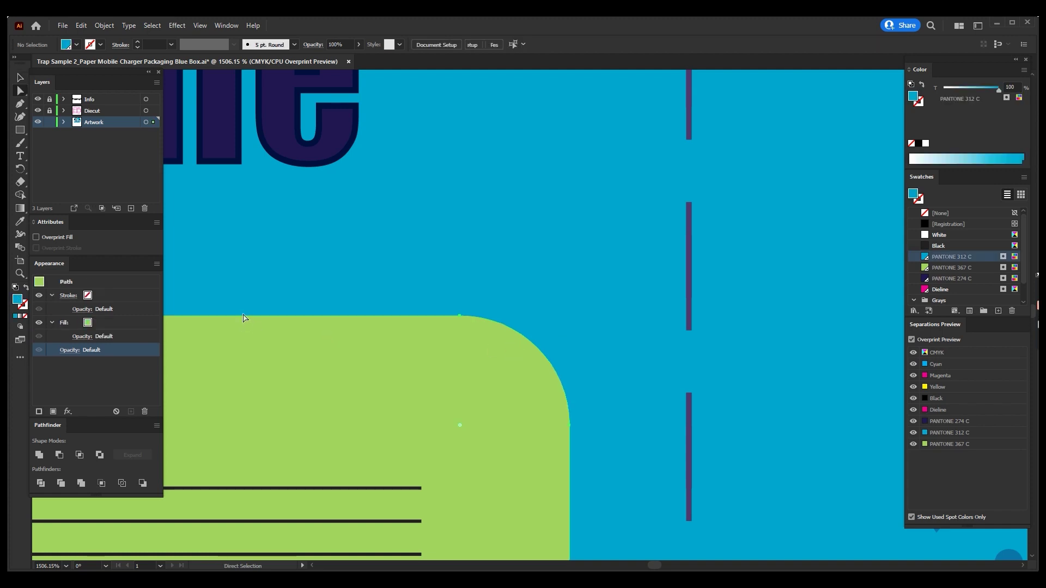
{"action": "left_click", "coordinate": [125, 319]}
{"action": "left_click", "coordinate": [54, 411]}
{"action": "left_click", "coordinate": [106, 349]}
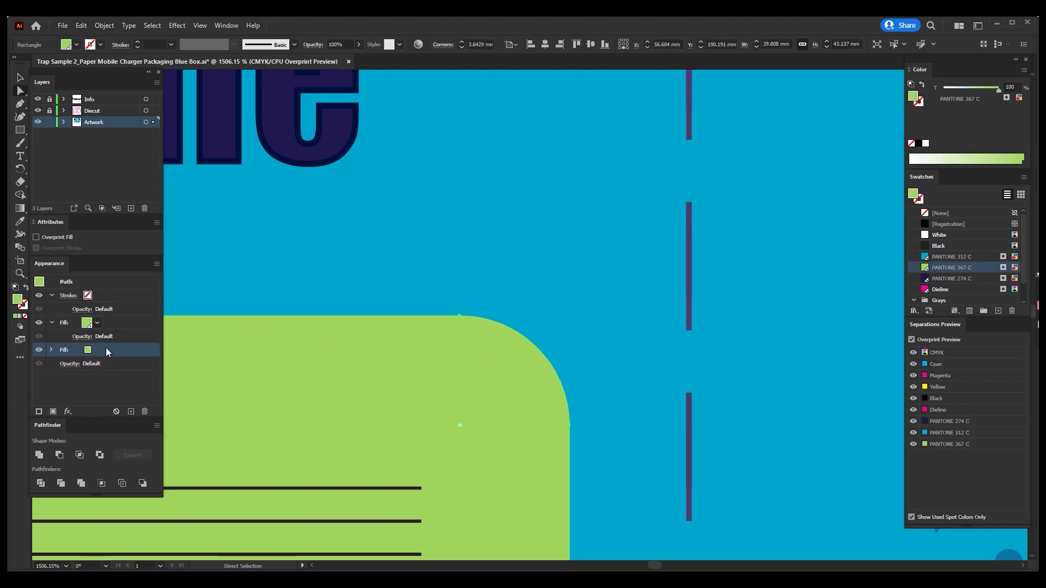
{"action": "left_click", "coordinate": [113, 325]}
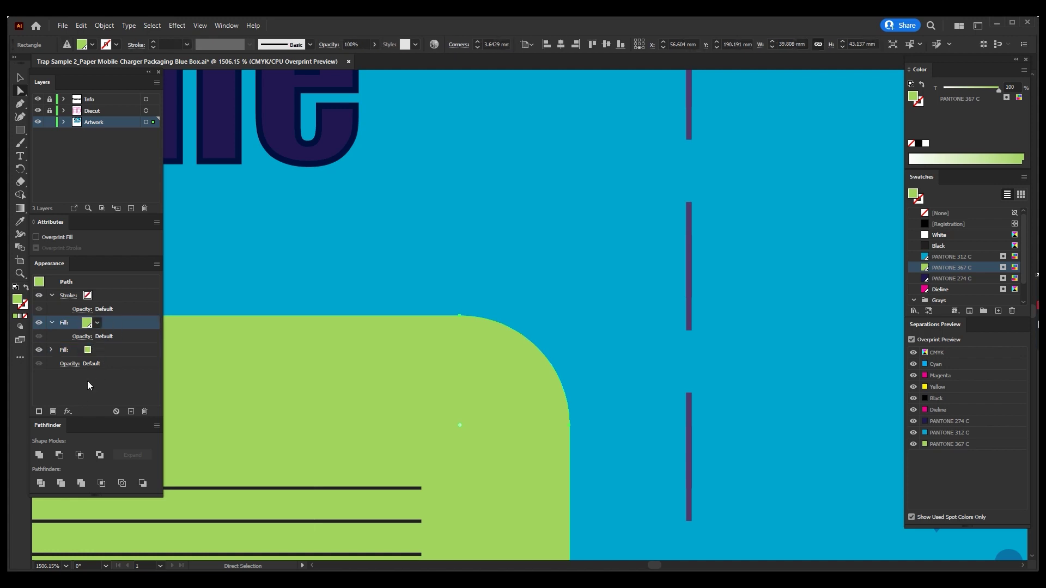
Offset the upper fill by 0.5, set it to overprint, and deselect the box
{"action": "left_click", "coordinate": [68, 412]}
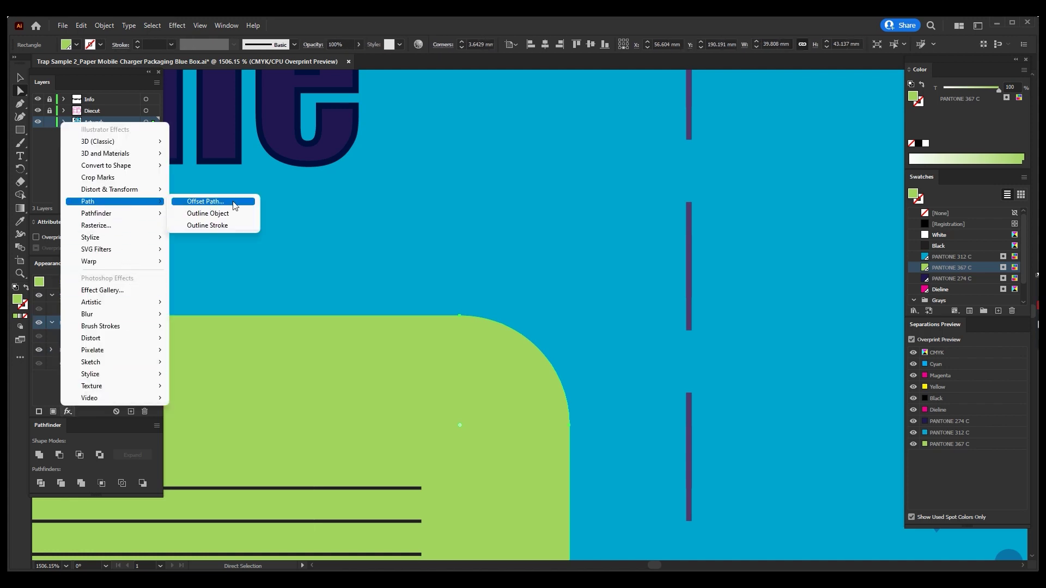
{"action": "left_click", "coordinate": [233, 201]}
{"action": "type", "text": "0."}
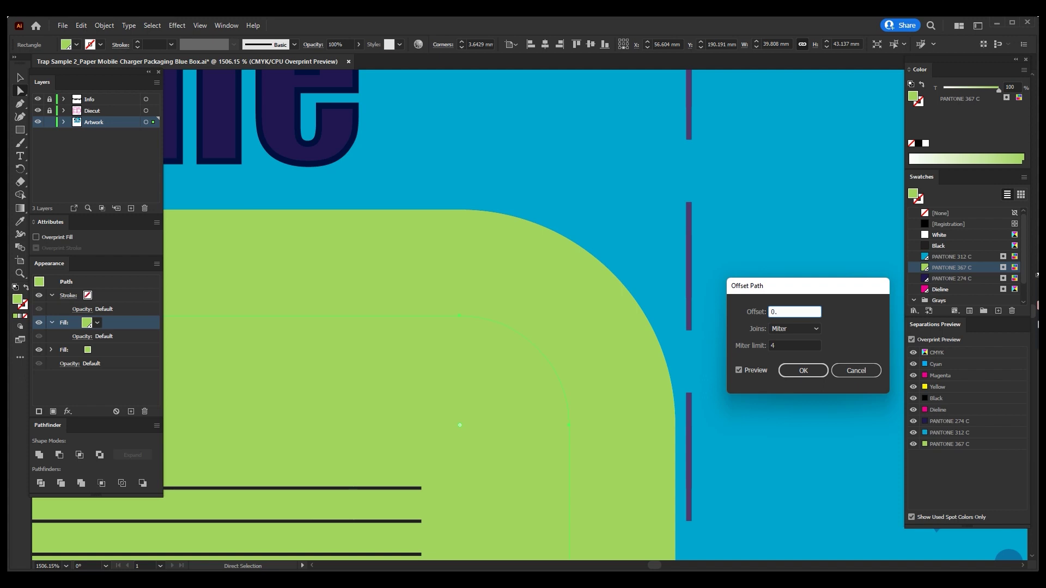
{"action": "type", "text": "5"}
{"action": "key", "text": "Return"}
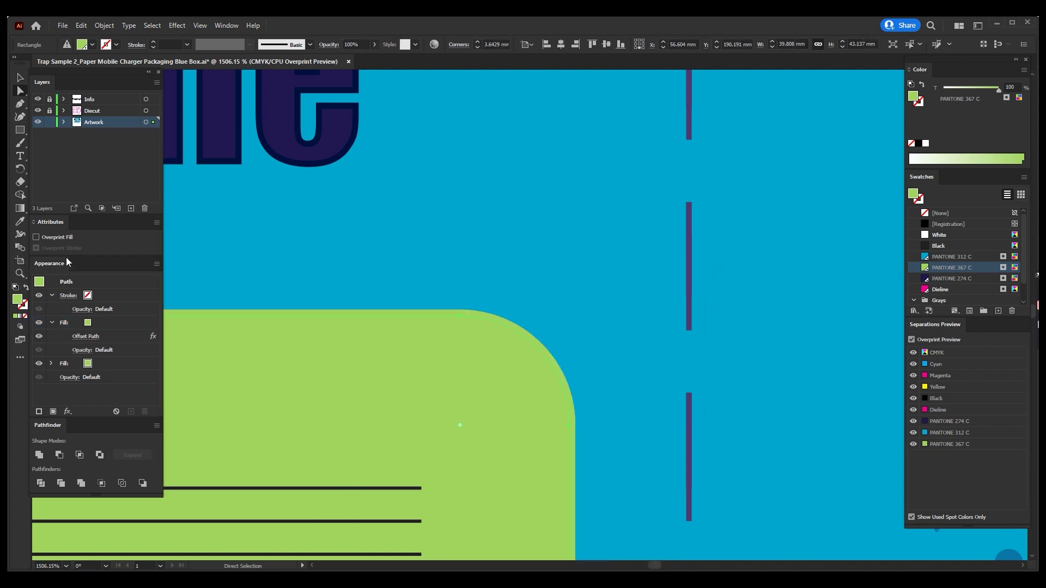
{"action": "left_click", "coordinate": [67, 238]}
{"action": "key", "text": "v"}
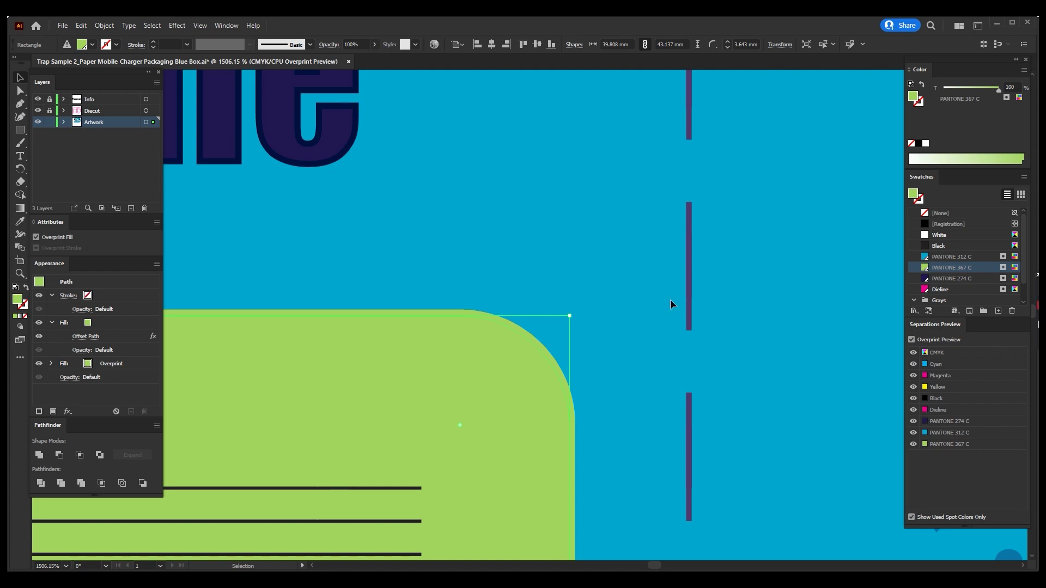
{"action": "left_click", "coordinate": [124, 324]}
{"action": "left_click", "coordinate": [36, 237]}
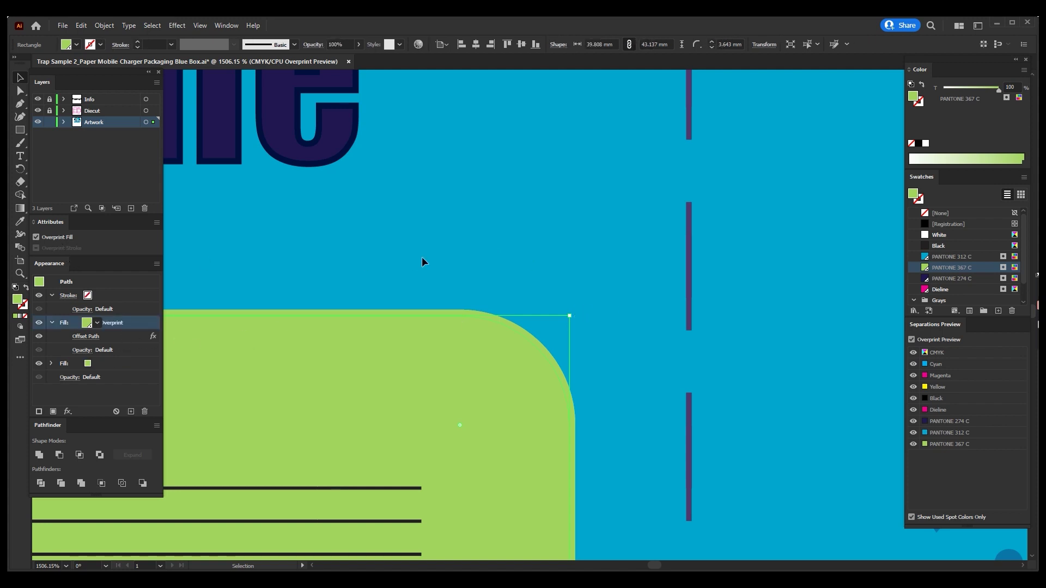
{"action": "left_click", "coordinate": [537, 260]}
{"action": "key", "text": "a"}
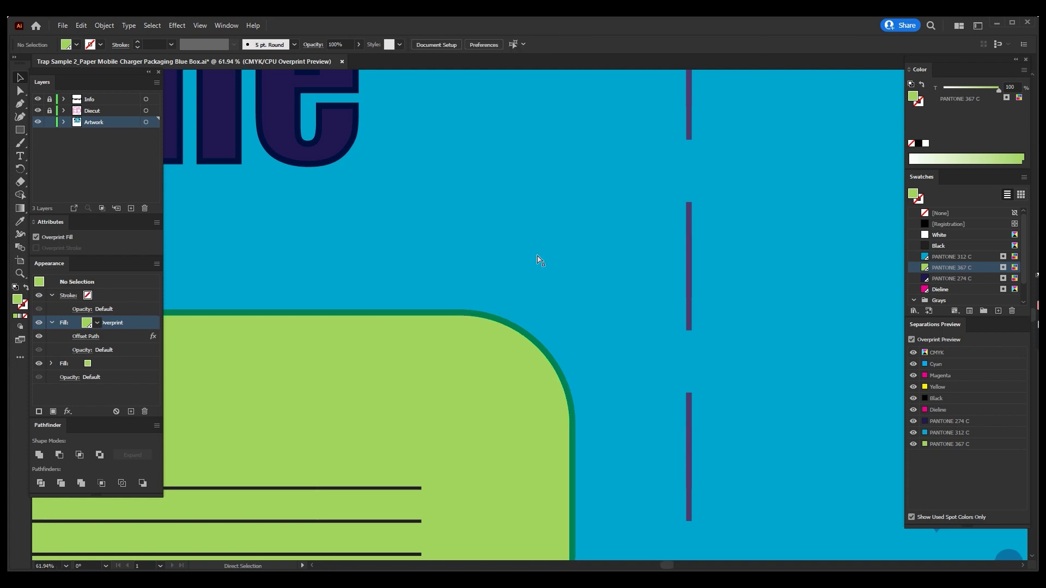
{"action": "key", "text": "ctrl+0"}
Set the black text lines to overprint, checking them with the Black plate hidden
{"action": "key", "text": "z"}
{"action": "left_click_drag", "start_coordinate": [426, 316], "coordinate": [683, 322]}
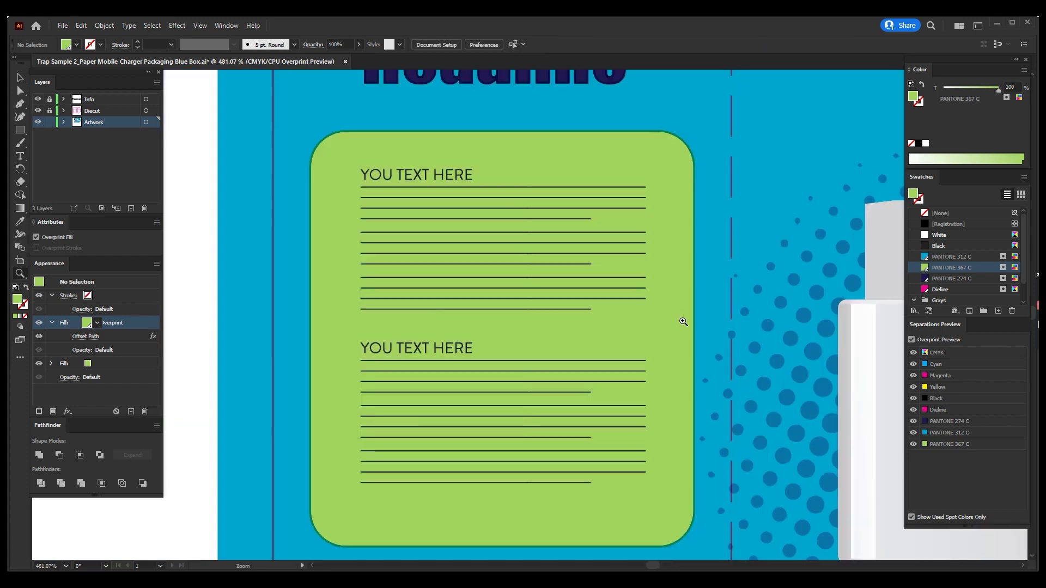
{"action": "key", "text": "v"}
{"action": "left_click", "coordinate": [914, 398]}
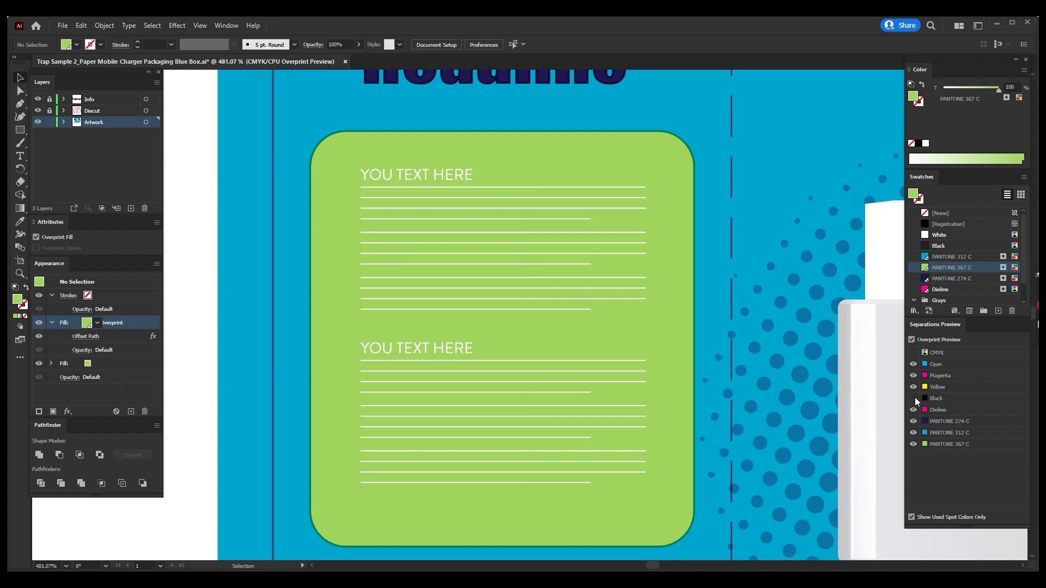
{"action": "left_click", "coordinate": [478, 224]}
{"action": "left_click", "coordinate": [65, 238]}
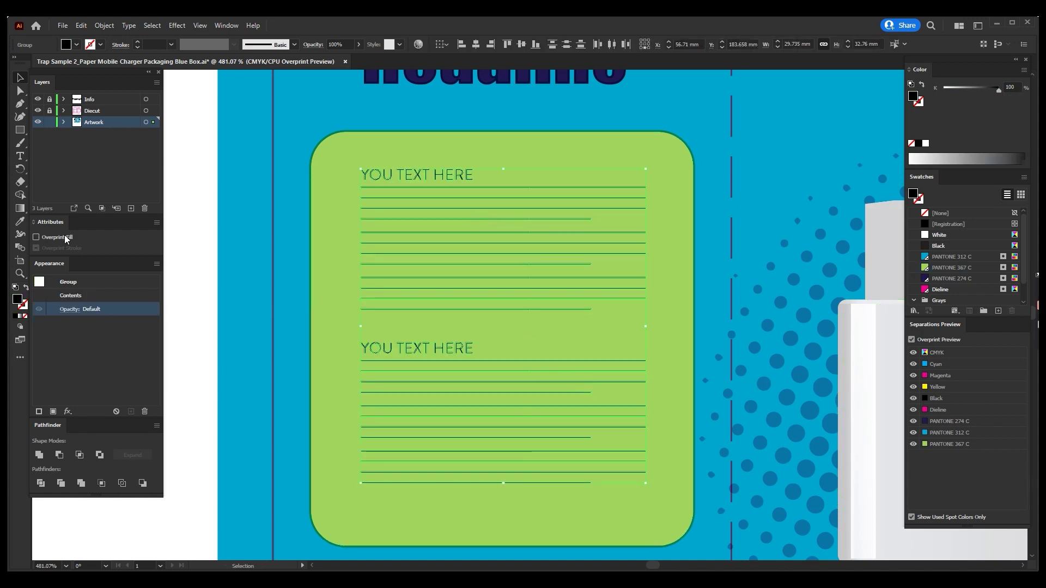
{"action": "left_click", "coordinate": [188, 237]}
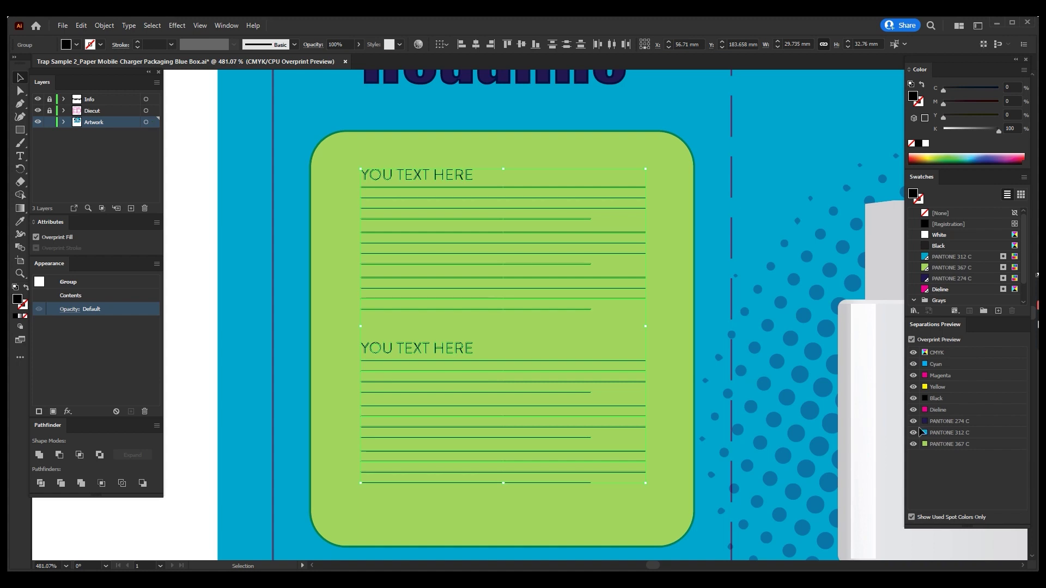
{"action": "left_click", "coordinate": [913, 399]}
Preview the PANTONE 312 C plate alone, then show all plates again
{"action": "scroll", "coordinate": [708, 398], "scroll_direction": "down", "scroll_amount": 2}
{"action": "scroll", "coordinate": [652, 397], "scroll_direction": "down", "scroll_amount": 2}
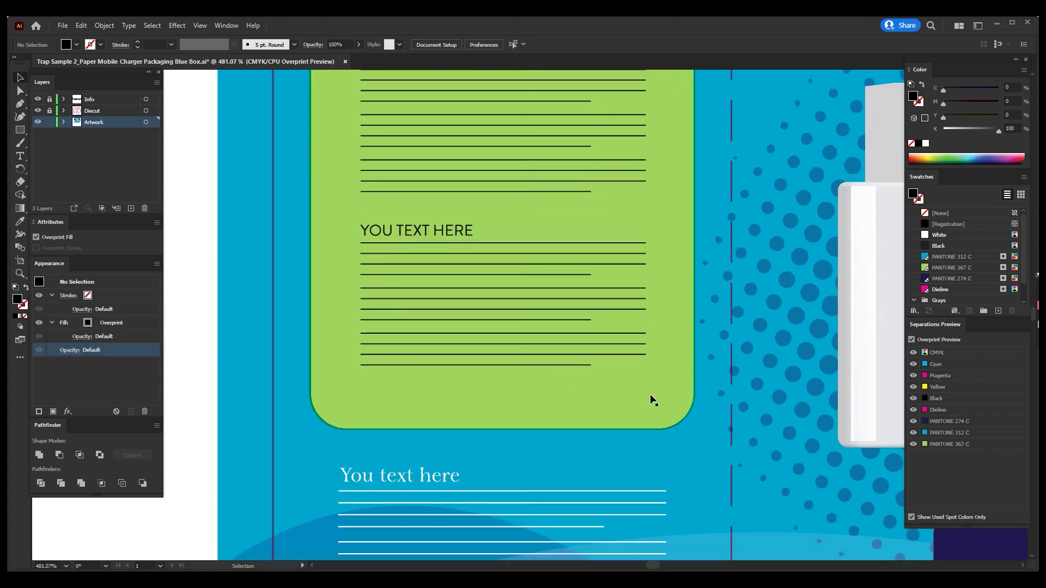
{"action": "scroll", "coordinate": [649, 395], "scroll_direction": "down", "scroll_amount": 3}
{"action": "scroll", "coordinate": [645, 393], "scroll_direction": "down", "scroll_amount": 1}
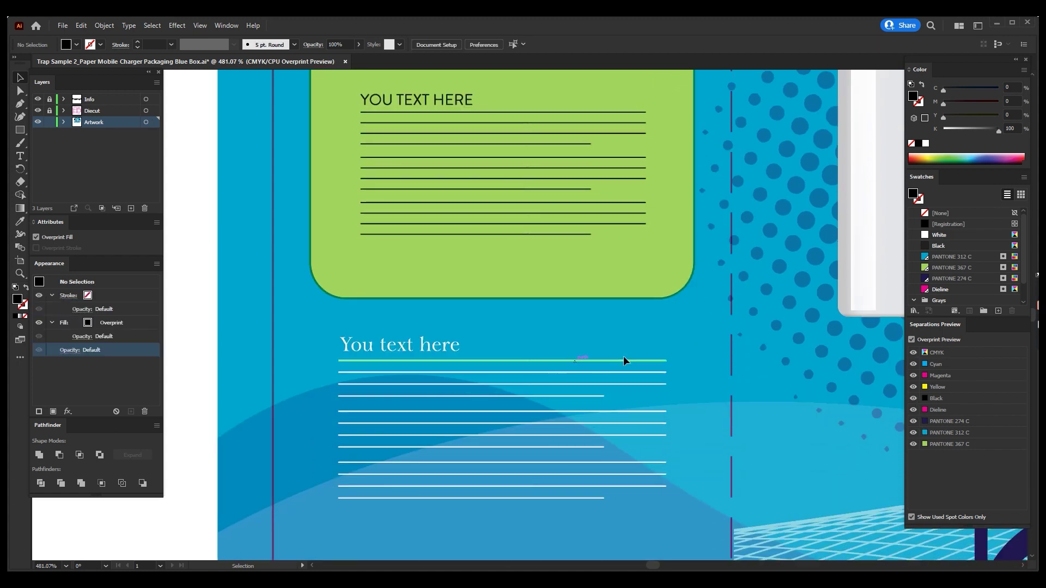
{"action": "left_click", "coordinate": [913, 433], "text": "alt"}
{"action": "left_click", "coordinate": [913, 433], "text": "alt"}
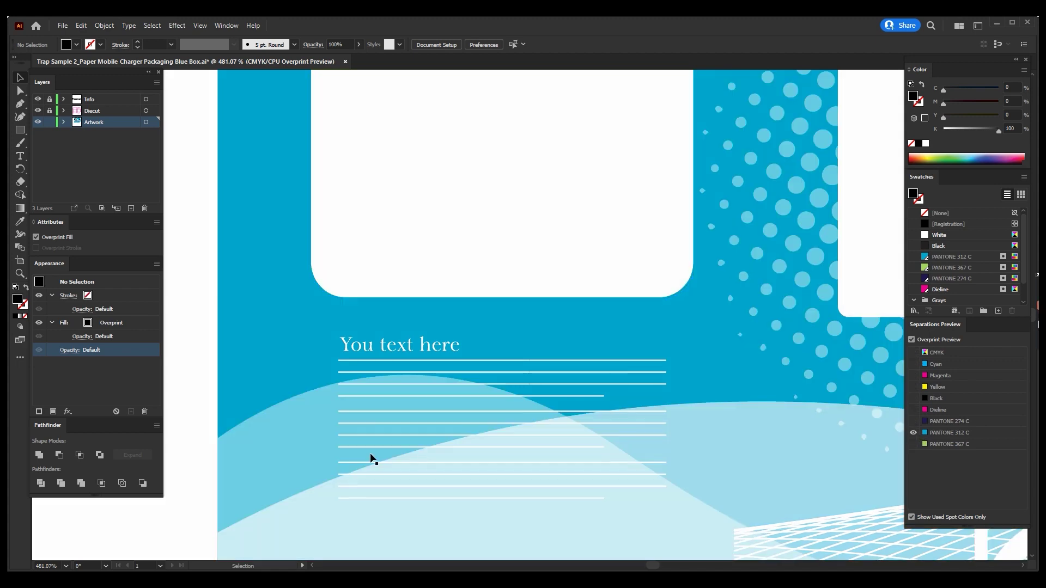
{"action": "left_click", "coordinate": [913, 432], "text": "alt"}
{"action": "scroll", "coordinate": [710, 436], "scroll_direction": "down", "scroll_amount": 1}
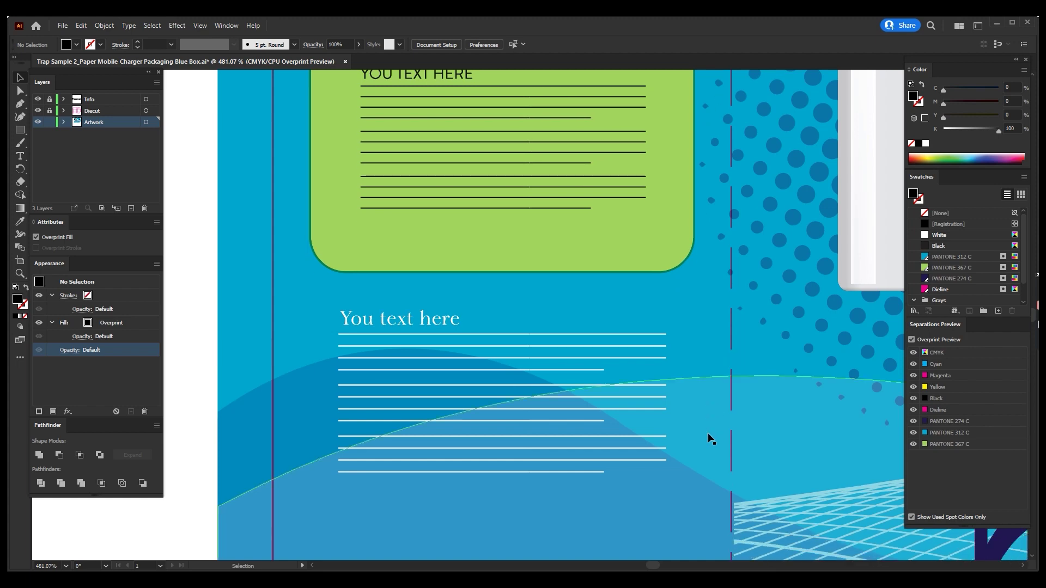
{"action": "scroll", "coordinate": [707, 432], "scroll_direction": "down", "scroll_amount": 2}
{"action": "scroll", "coordinate": [708, 433], "scroll_direction": "down", "scroll_amount": 1}
Inspect the curved wave path, then zoom closely where a white line crosses it
{"action": "key", "text": "a"}
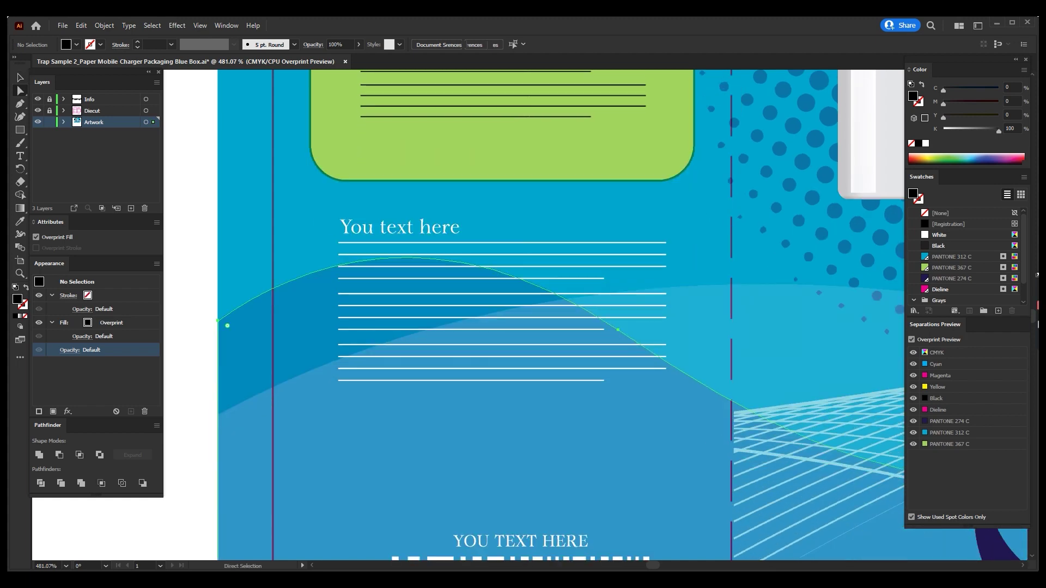
{"action": "left_click", "coordinate": [327, 354]}
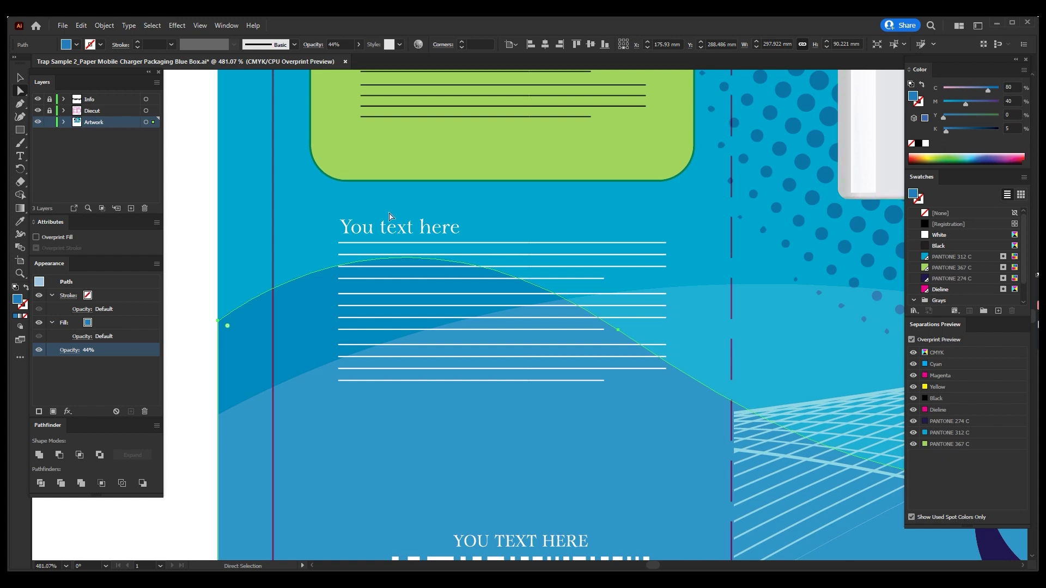
{"action": "key", "text": "v"}
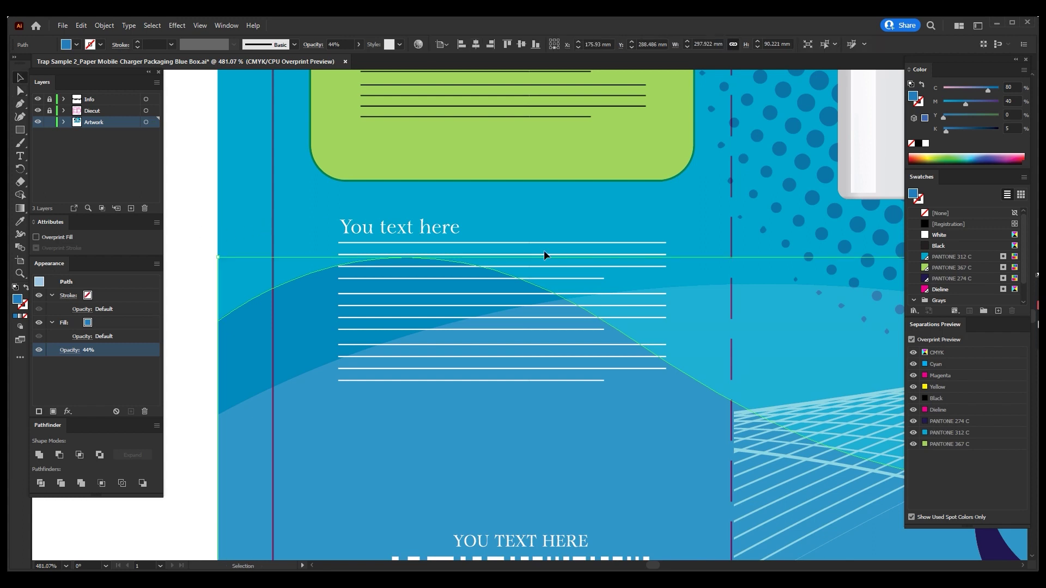
{"action": "key", "text": "ctrl+shift+a"}
{"action": "key", "text": "z"}
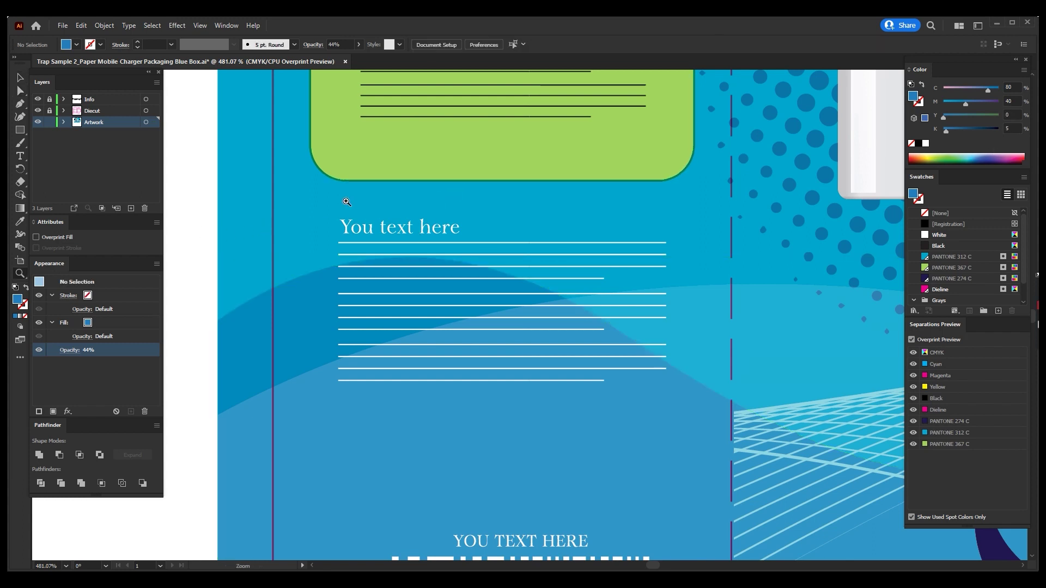
{"action": "left_click", "coordinate": [704, 401]}
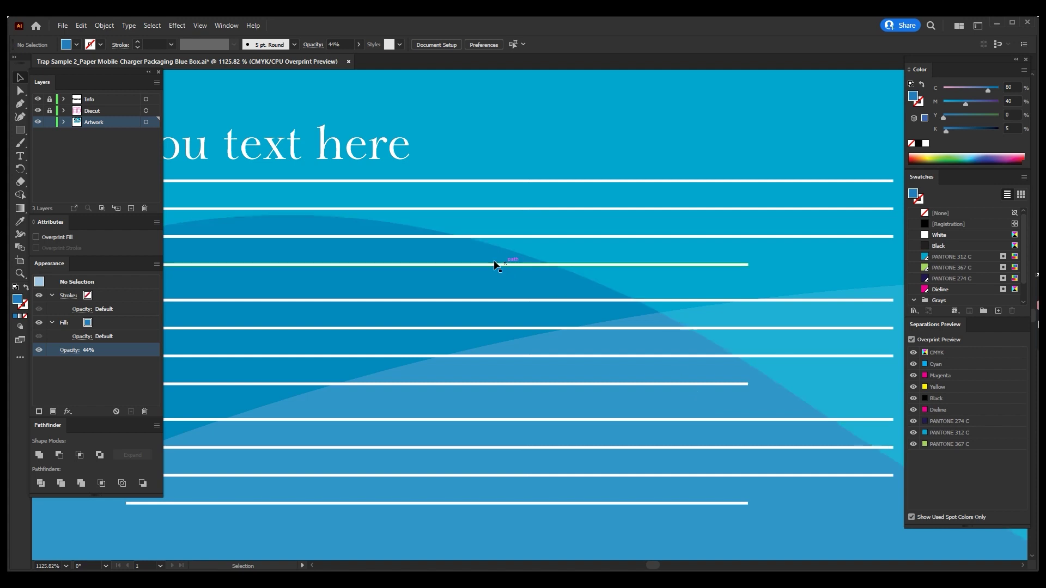
{"action": "left_click_drag", "start_coordinate": [494, 263], "coordinate": [666, 259]}
{"action": "left_click_drag", "start_coordinate": [212, 145], "coordinate": [394, 299]}
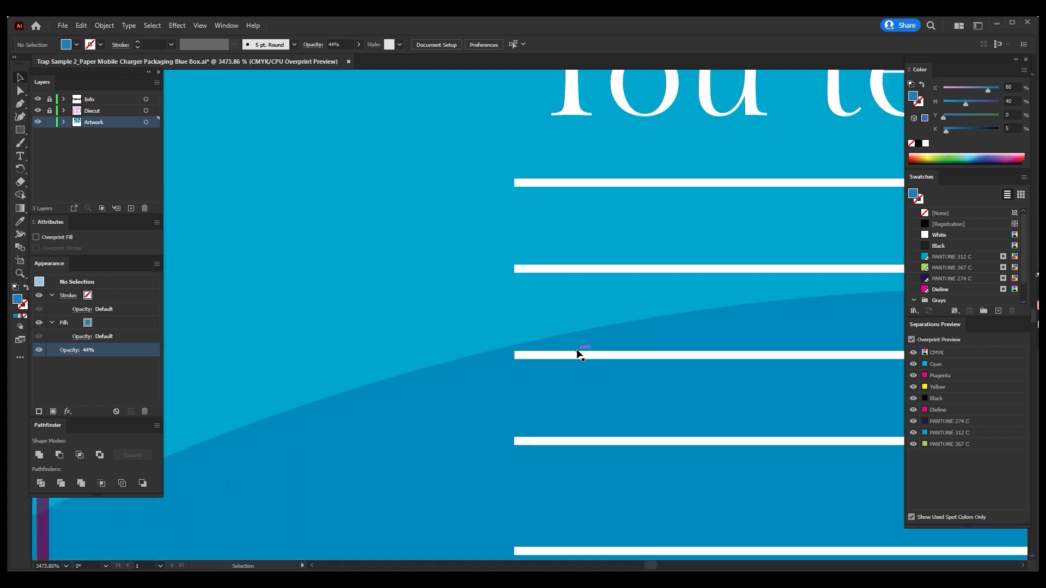
Give the white lines group a White fill and an M0.2 K0.2 stroke
{"action": "left_click", "coordinate": [559, 360]}
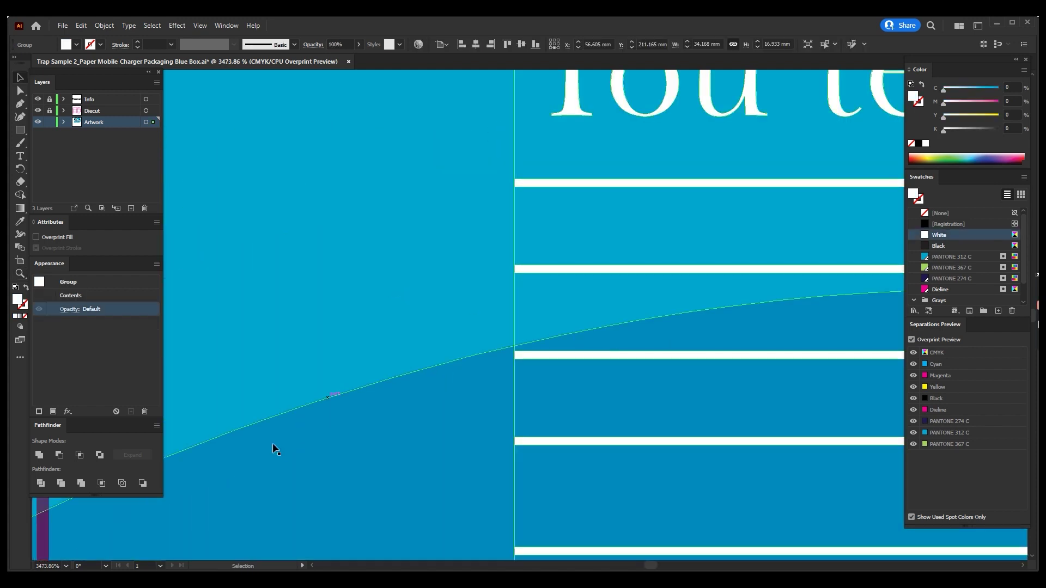
{"action": "key", "text": "slash"}
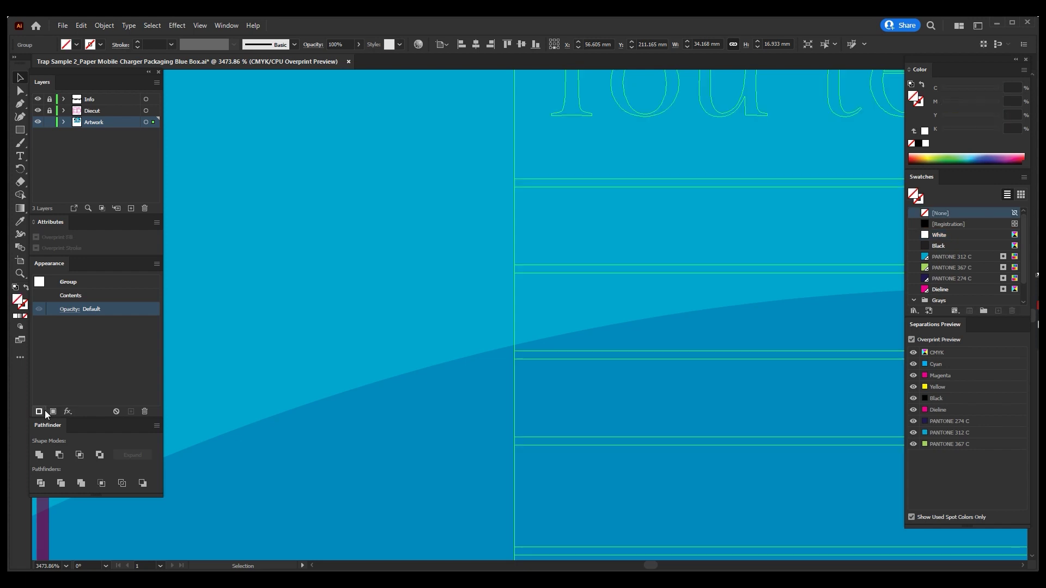
{"action": "left_click", "coordinate": [41, 411]}
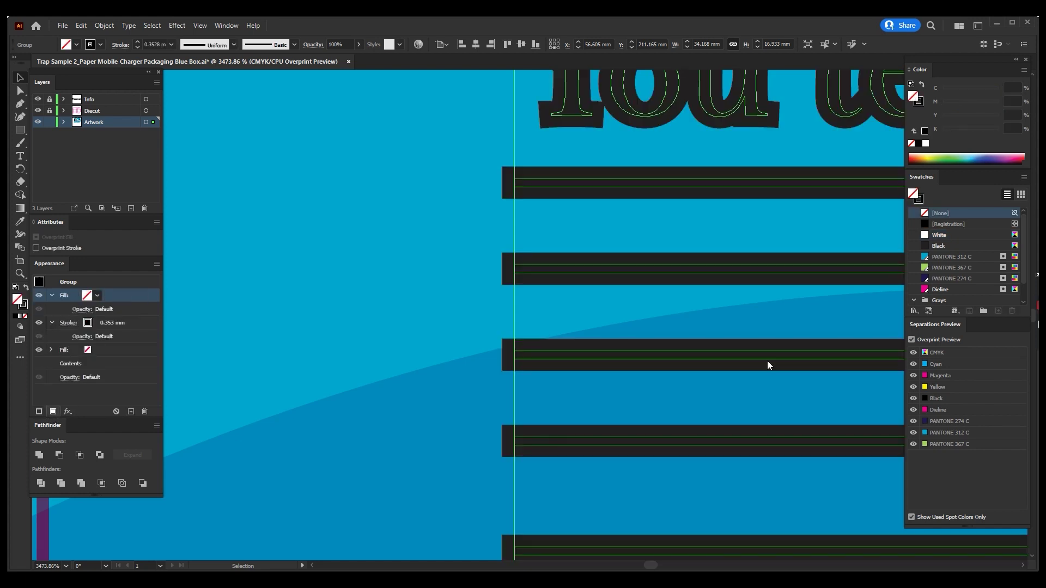
{"action": "left_click", "coordinate": [939, 235]}
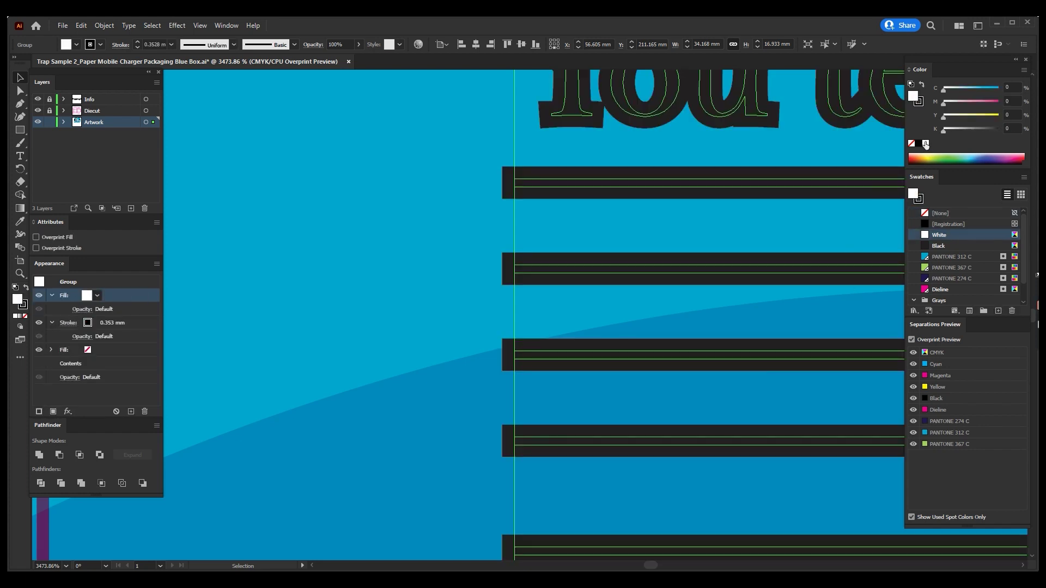
{"action": "left_click", "coordinate": [1011, 98]}
{"action": "type", "text": ".2"}
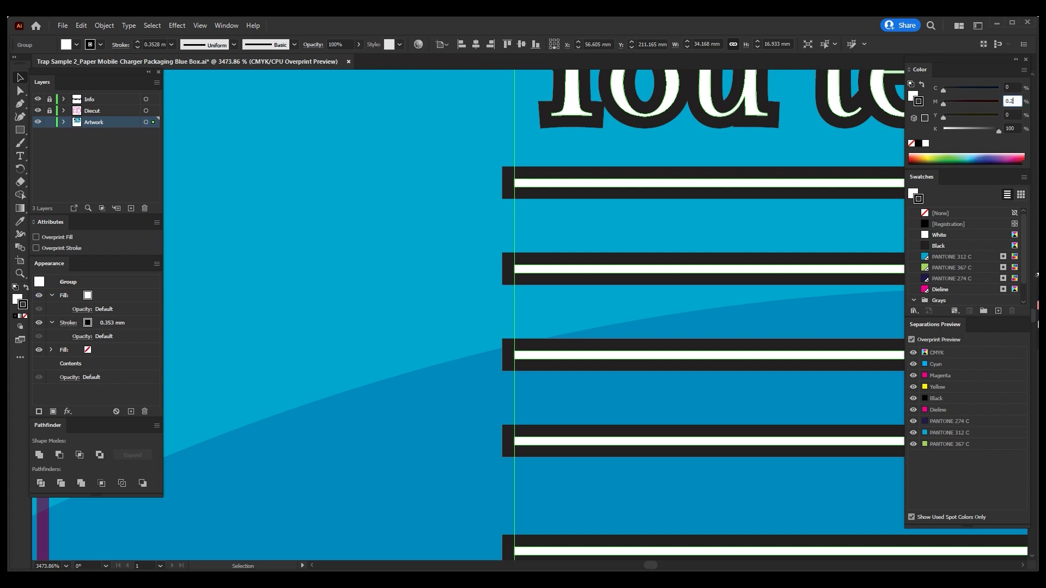
{"action": "key", "text": "Tab"}
{"action": "key", "text": "Tab"}
{"action": "type", "text": "0.2"}
{"action": "key", "text": "Return"}
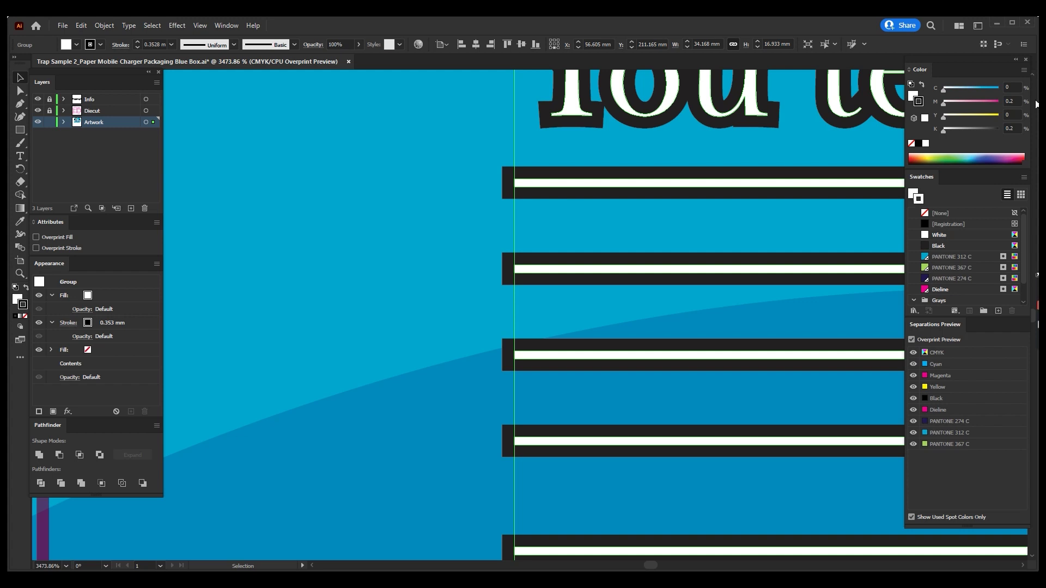
Make the stroke overprint with round caps and joins at 0.4 mm weight
{"action": "left_click", "coordinate": [62, 248]}
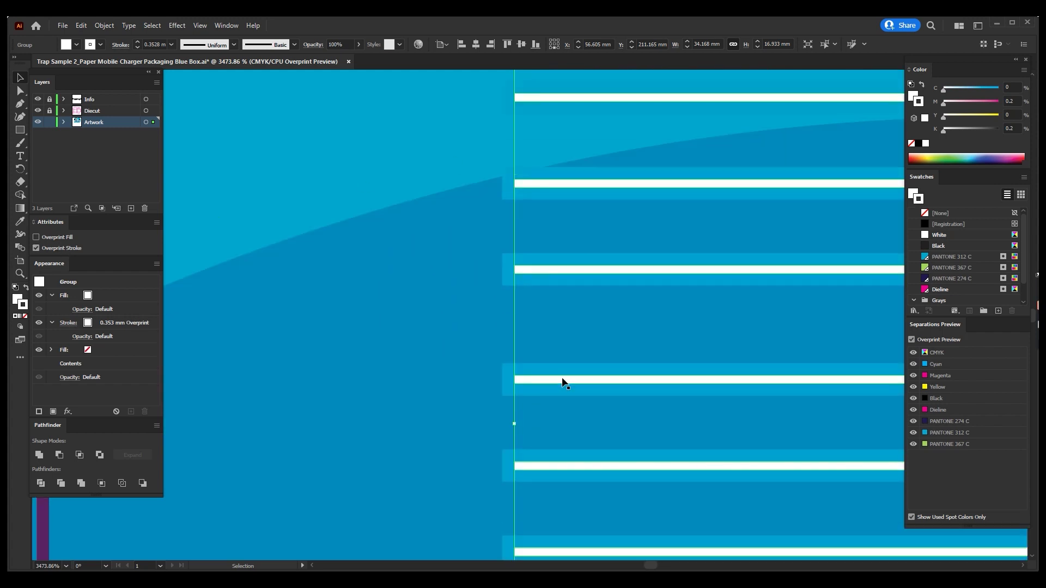
{"action": "left_click", "coordinate": [69, 322]}
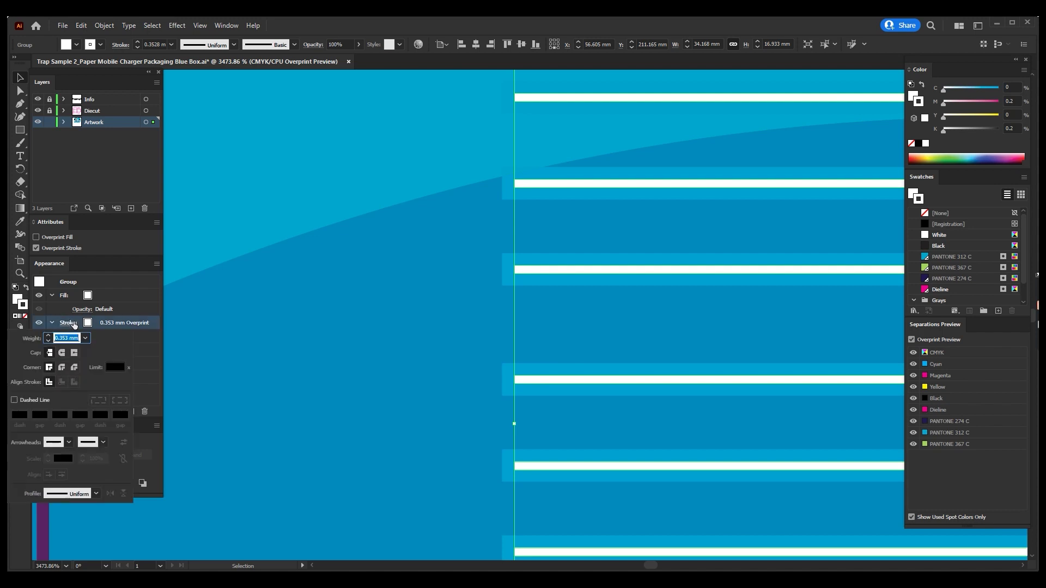
{"action": "left_click", "coordinate": [62, 369]}
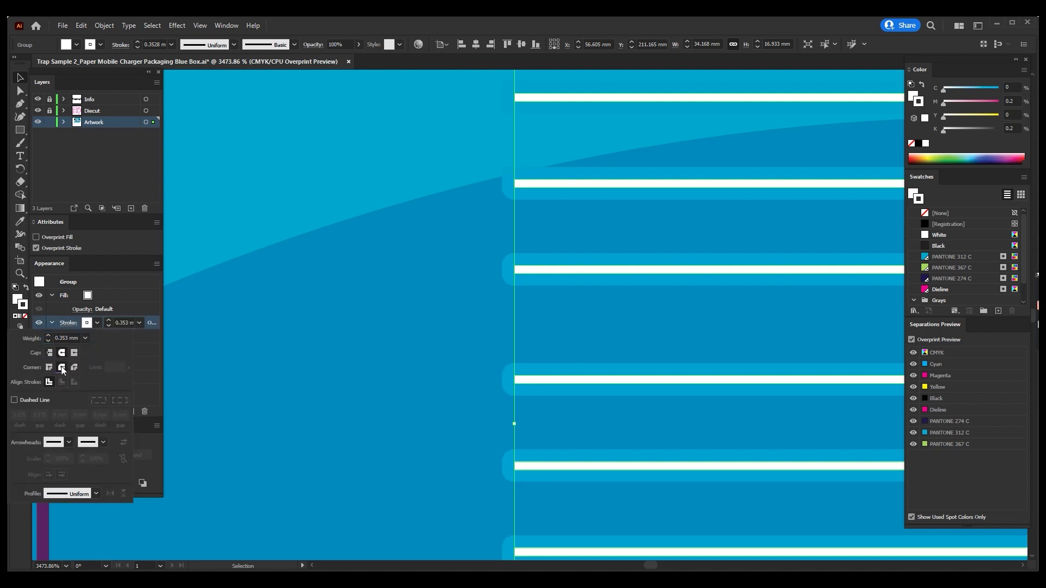
{"action": "left_click", "coordinate": [124, 323]}
{"action": "type", "text": "0.4"}
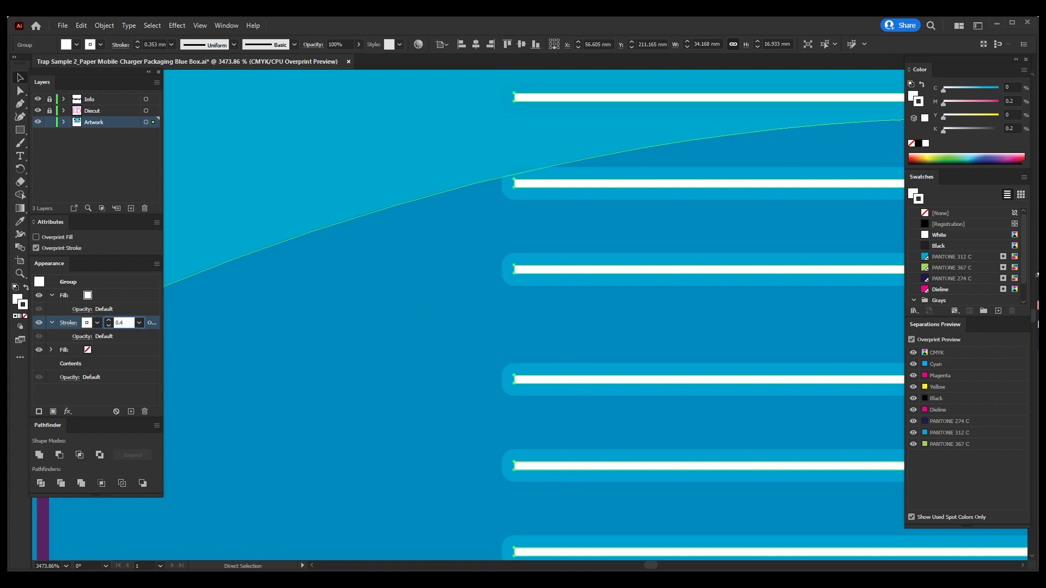
{"action": "key", "text": "Return"}
Deselect, check the Magenta and Cyan plates, then show all separations again
{"action": "key", "text": "ctrl+shift+a"}
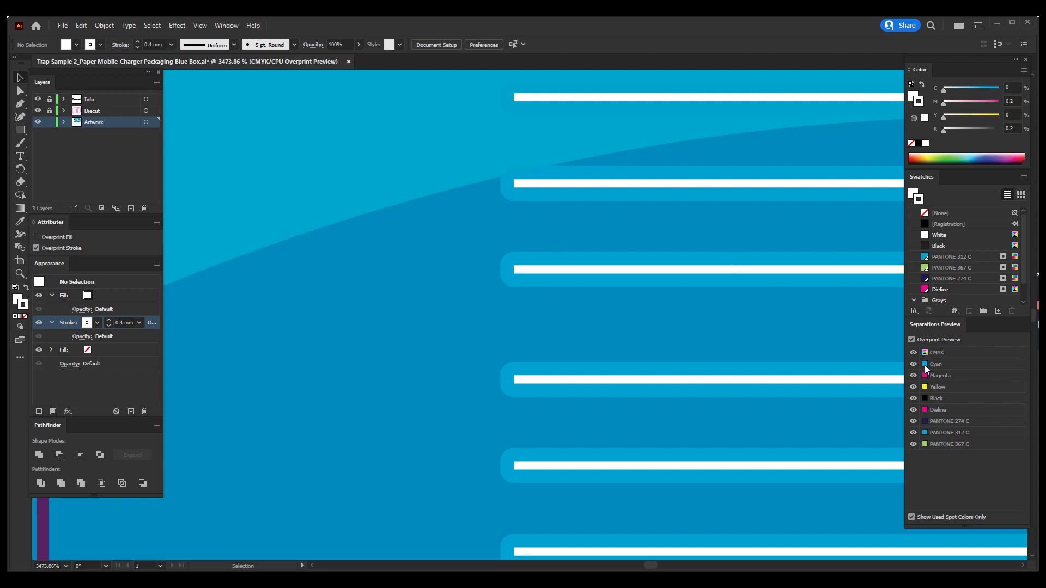
{"action": "left_click", "coordinate": [913, 376], "text": "alt"}
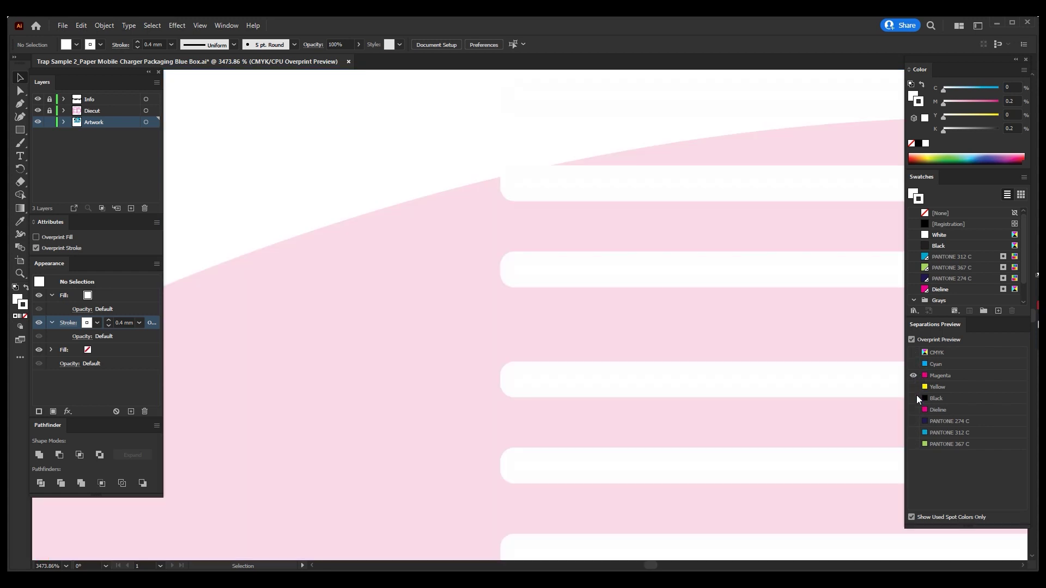
{"action": "left_click", "coordinate": [913, 364], "text": "alt"}
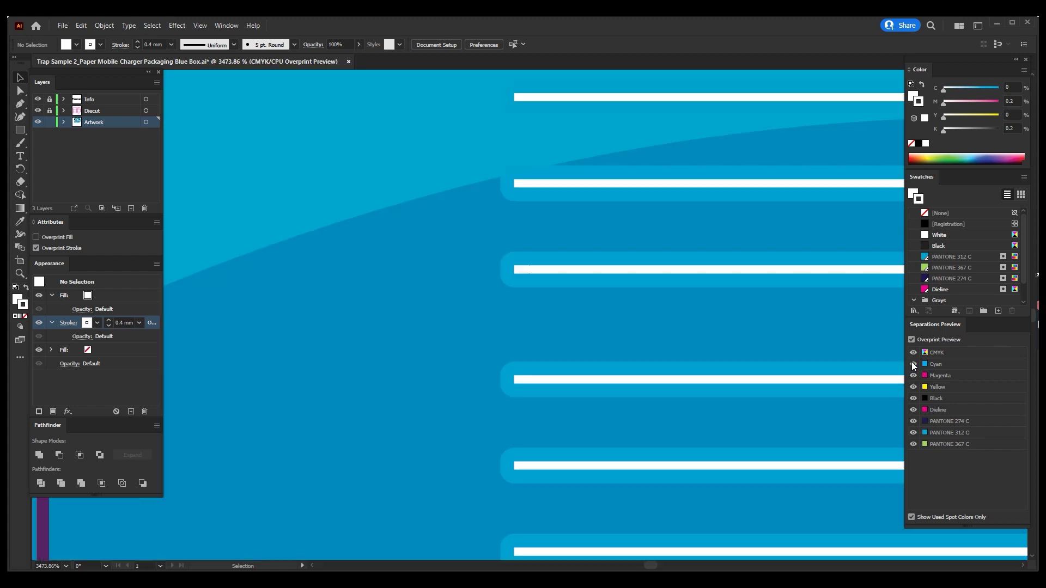
{"action": "left_click", "coordinate": [911, 363], "text": "alt"}
Zoom in on the barcode area and select the barcode group
{"action": "scroll", "coordinate": [609, 324], "scroll_direction": "down", "scroll_amount": 1}
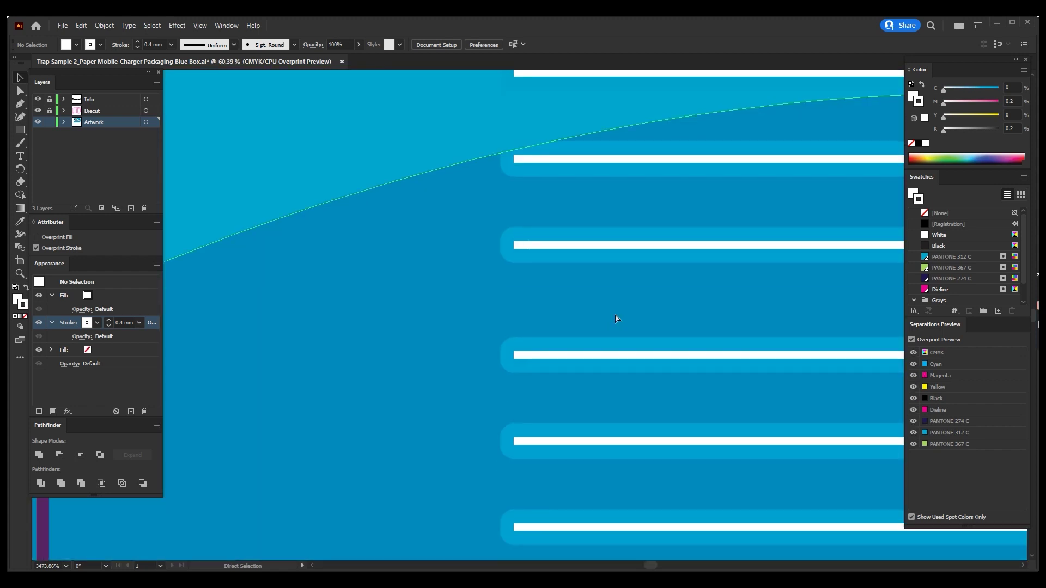
{"action": "key", "text": "ctrl+0"}
{"action": "key", "text": "z"}
{"action": "left_click_drag", "start_coordinate": [422, 357], "coordinate": [479, 370]}
{"action": "scroll", "coordinate": [478, 369], "scroll_direction": "down", "scroll_amount": 2}
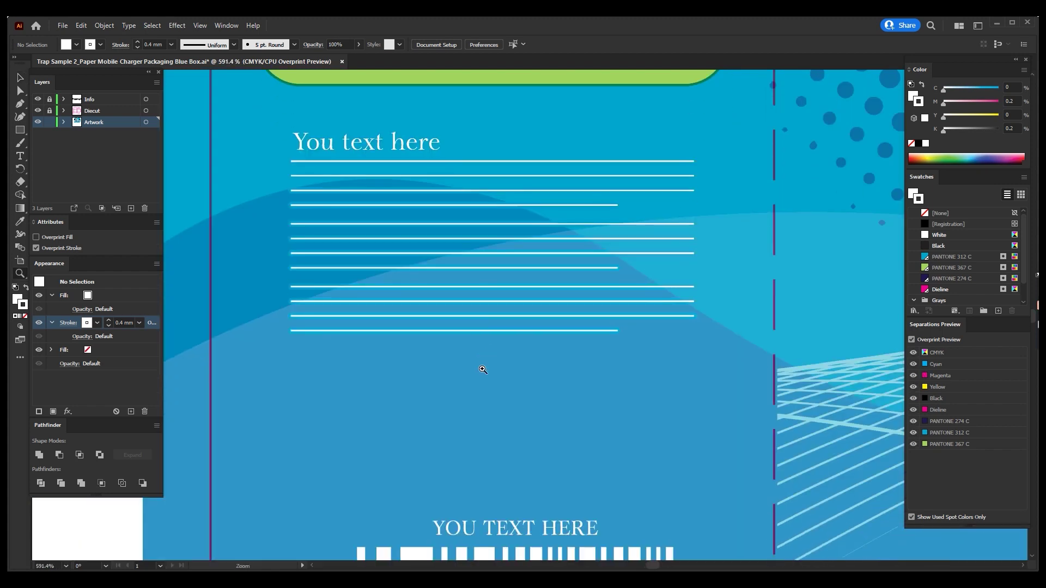
{"action": "scroll", "coordinate": [480, 368], "scroll_direction": "down", "scroll_amount": 2}
{"action": "scroll", "coordinate": [480, 368], "scroll_direction": "down", "scroll_amount": 3}
{"action": "key", "text": "v"}
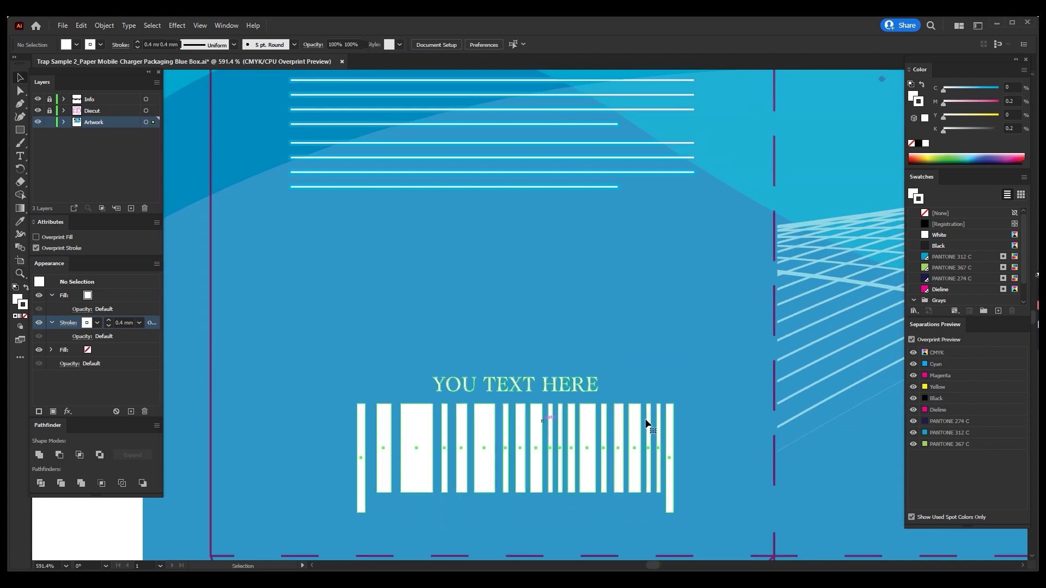
{"action": "left_click", "coordinate": [673, 420]}
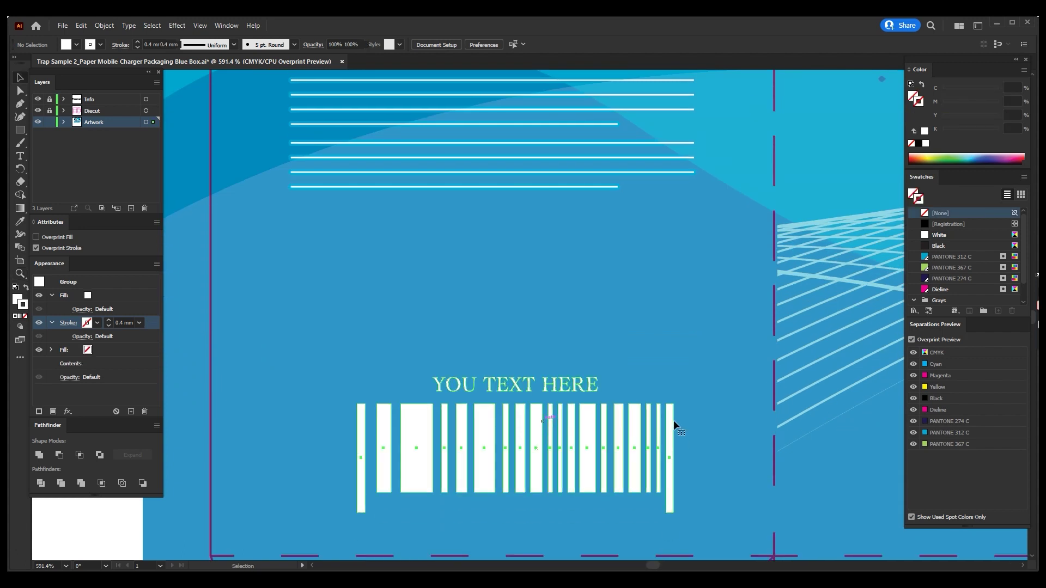
Give the barcode group a solid M0.2/K0.2 stroke of 0.4 mm weight
{"action": "left_click", "coordinate": [44, 410]}
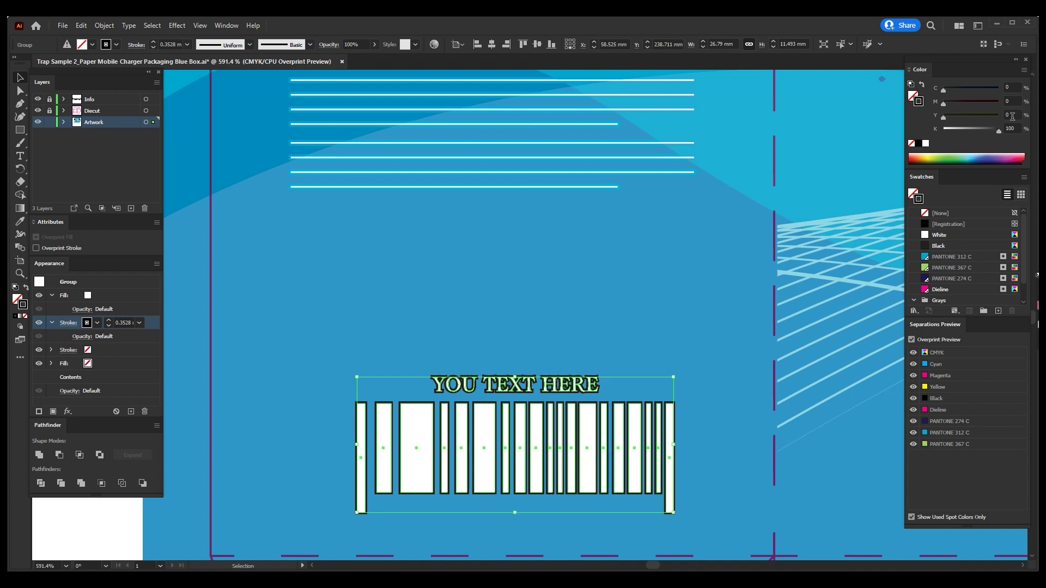
{"action": "left_click", "coordinate": [1013, 98]}
{"action": "key", "text": "Tab"}
{"action": "key", "text": "Tab"}
{"action": "type", "text": ".2"}
{"action": "key", "text": "Tab"}
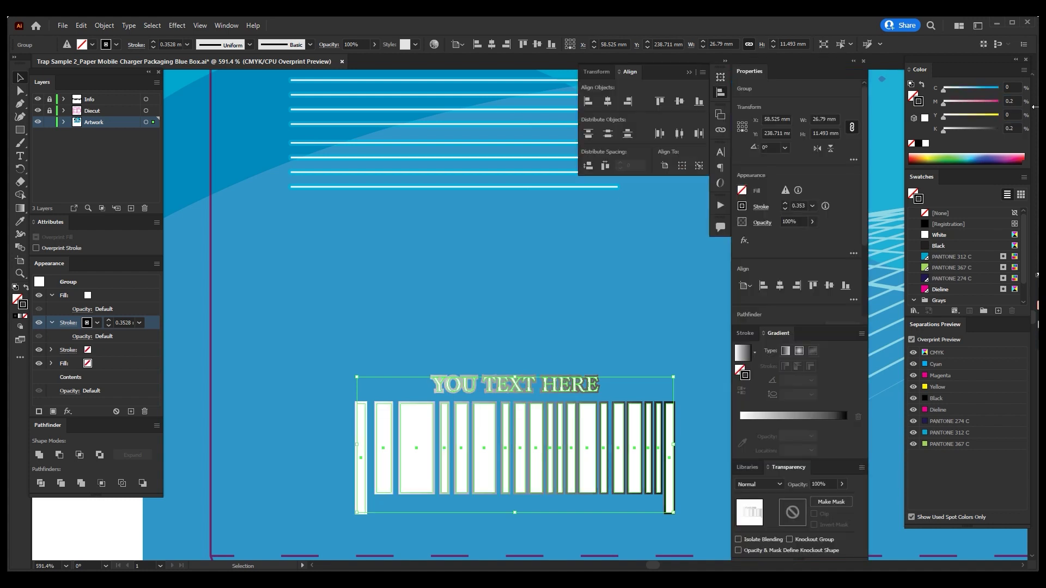
{"action": "key", "text": "period"}
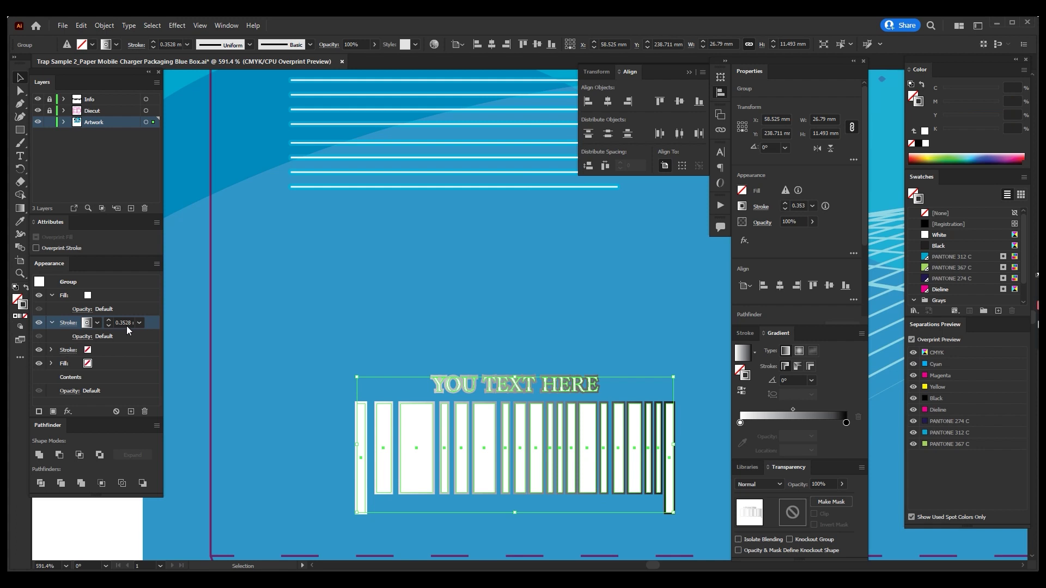
{"action": "key", "text": "ctrl+z"}
{"action": "left_click", "coordinate": [124, 322]}
{"action": "type", "text": "0.4"}
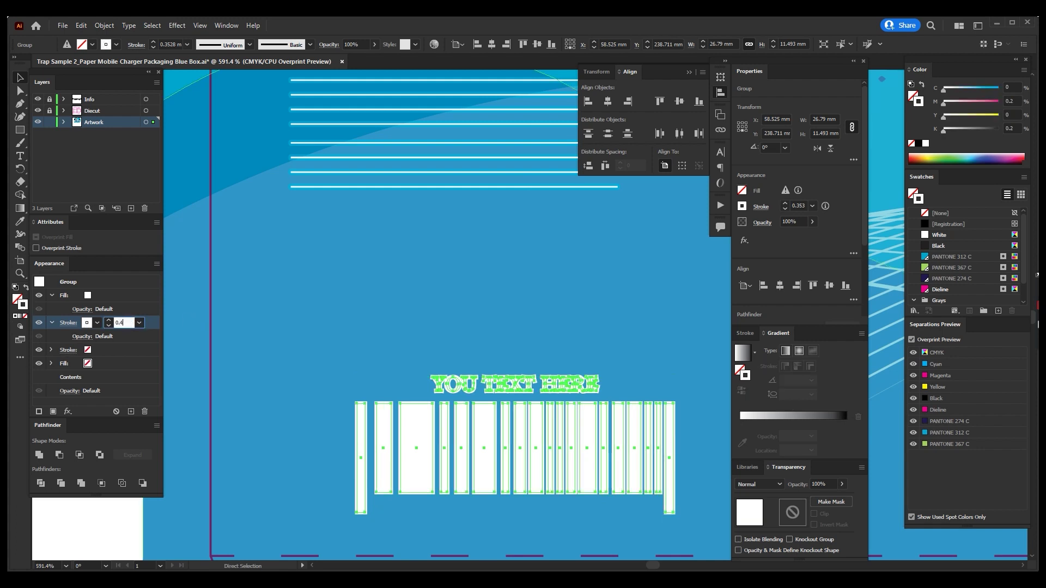
{"action": "key", "text": "Return"}
Make the barcode stroke overprint with rounded options, then zoom in to inspect the trap
{"action": "key", "text": "v"}
{"action": "left_click", "coordinate": [79, 247]}
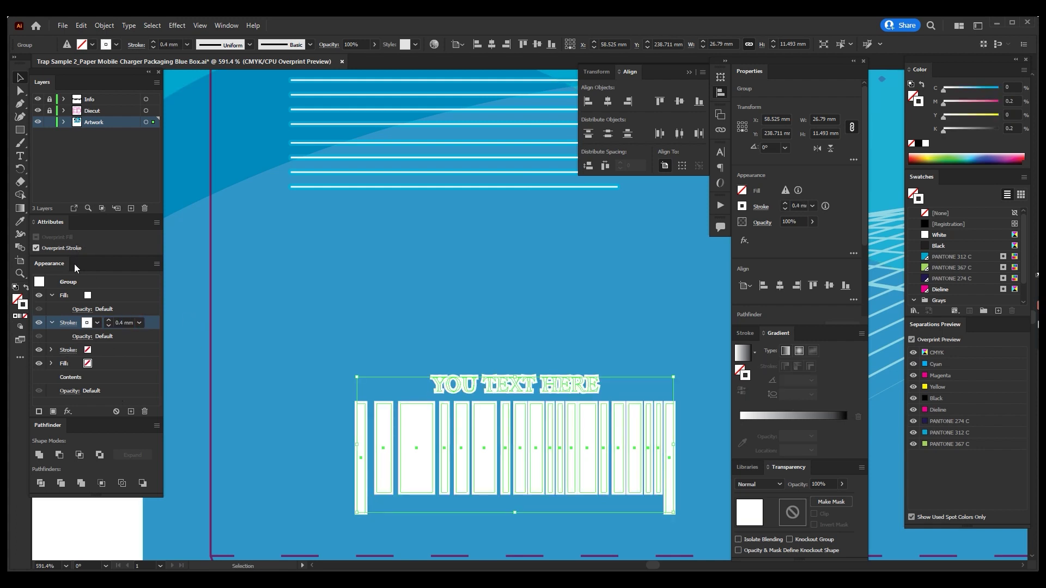
{"action": "left_click", "coordinate": [68, 323]}
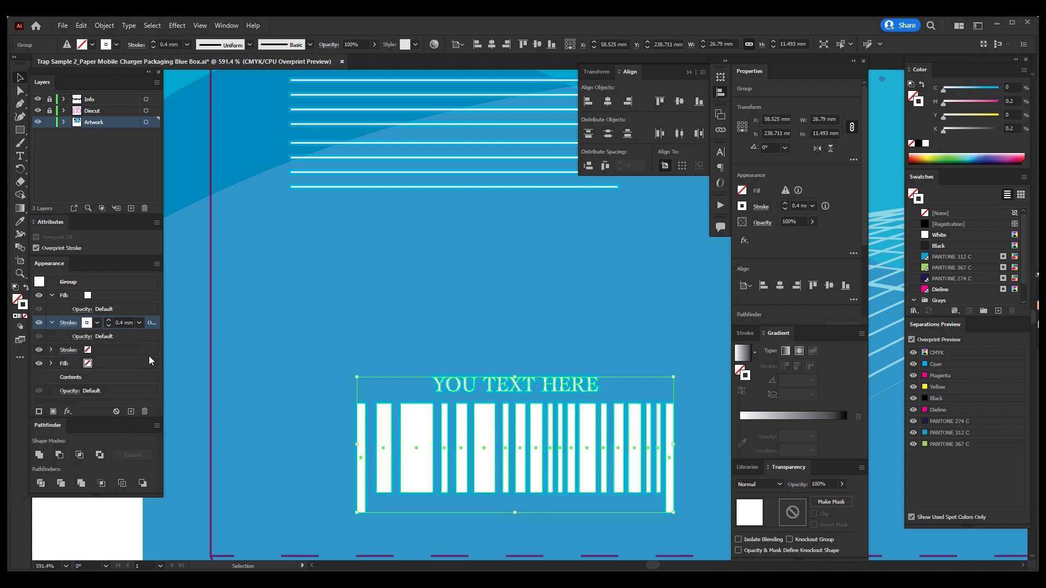
{"action": "left_click", "coordinate": [622, 355]}
{"action": "key", "text": "z"}
{"action": "left_click", "coordinate": [652, 421]}
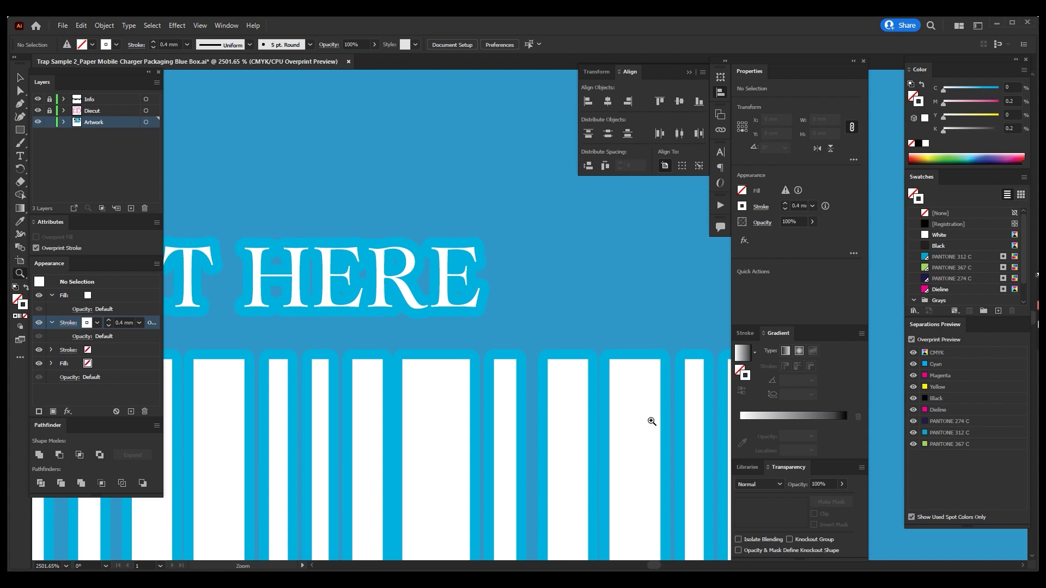
{"action": "key", "text": "ctrl+0"}
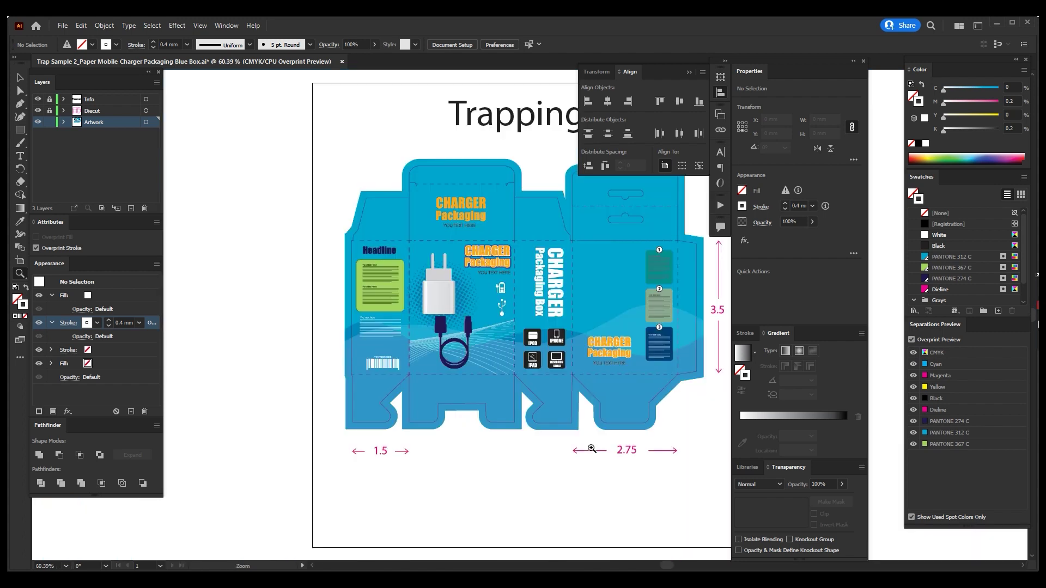
Zoom to the CHARGER Packaging headline and select its group
{"action": "left_click", "coordinate": [379, 282]}
{"action": "scroll", "coordinate": [425, 344], "scroll_direction": "down", "scroll_amount": 3}
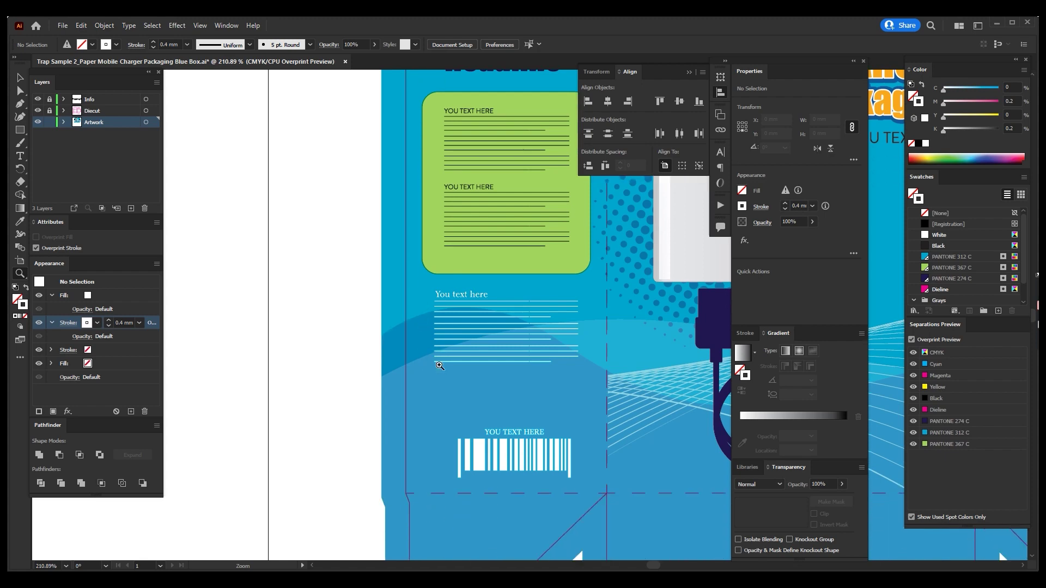
{"action": "scroll", "coordinate": [463, 343], "scroll_direction": "up", "scroll_amount": 2}
{"action": "scroll", "coordinate": [490, 327], "scroll_direction": "up", "scroll_amount": 2}
{"action": "scroll", "coordinate": [510, 305], "scroll_direction": "up", "scroll_amount": 2}
{"action": "scroll", "coordinate": [522, 301], "scroll_direction": "up", "scroll_amount": 3}
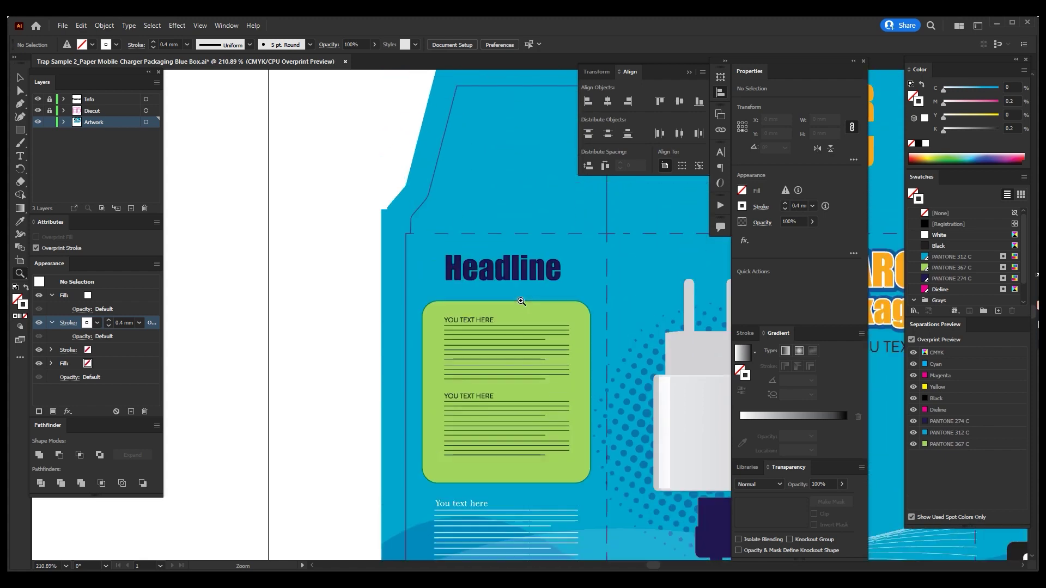
{"action": "key", "text": "ctrl+0"}
{"action": "left_click", "coordinate": [507, 267]}
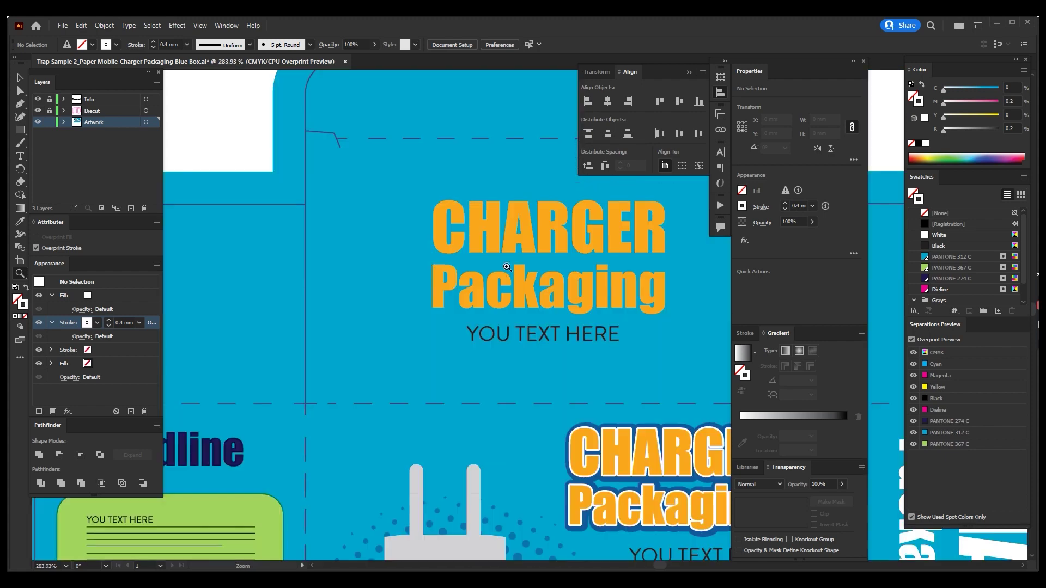
{"action": "key", "text": "h"}
{"action": "left_click_drag", "start_coordinate": [631, 252], "coordinate": [565, 266]}
{"action": "key", "text": "v"}
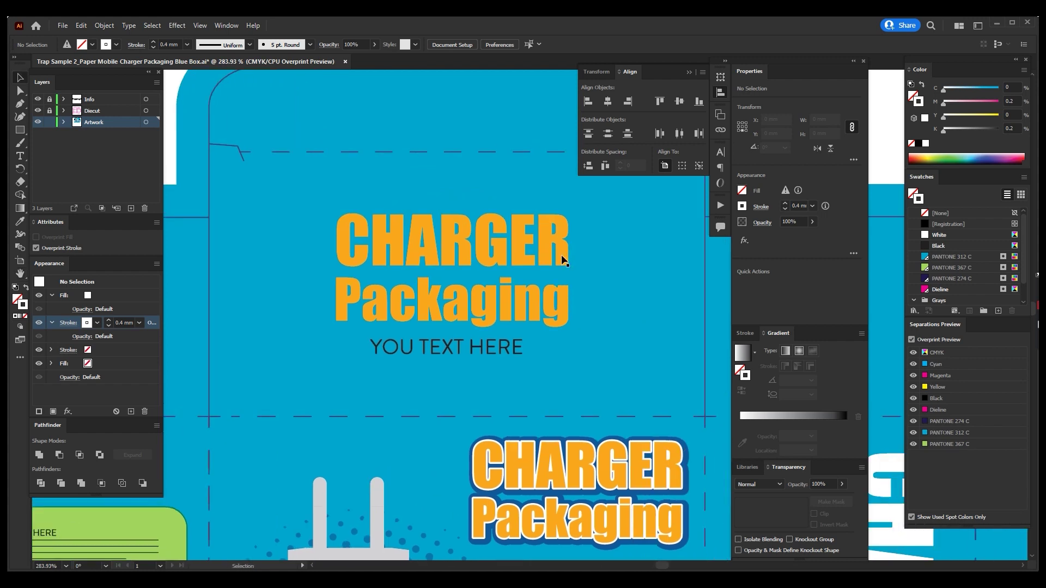
{"action": "left_click", "coordinate": [561, 254]}
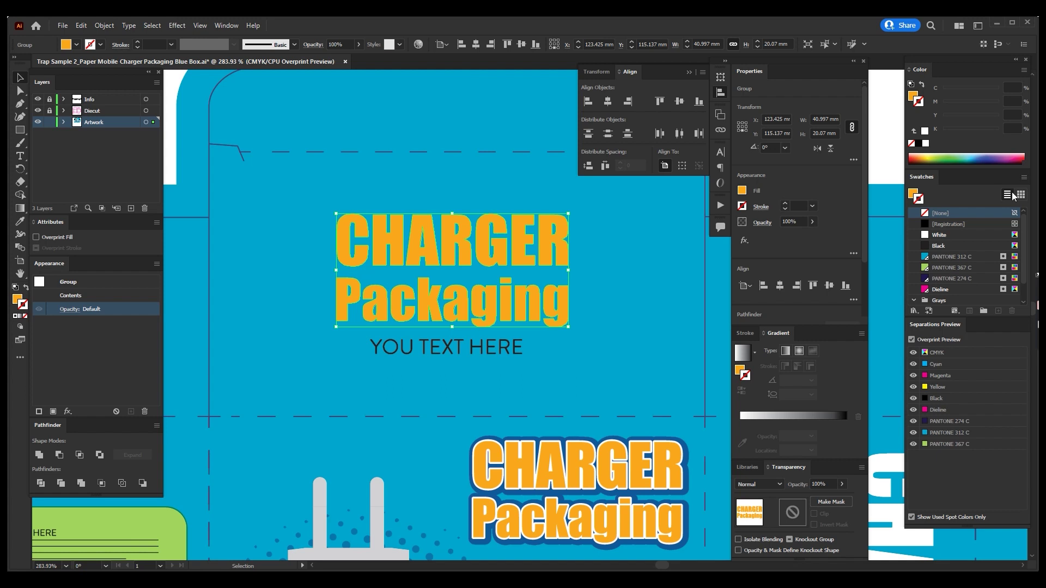
Colour the headline orange with CMYK 0/30/100/0
{"action": "left_click", "coordinate": [988, 176]}
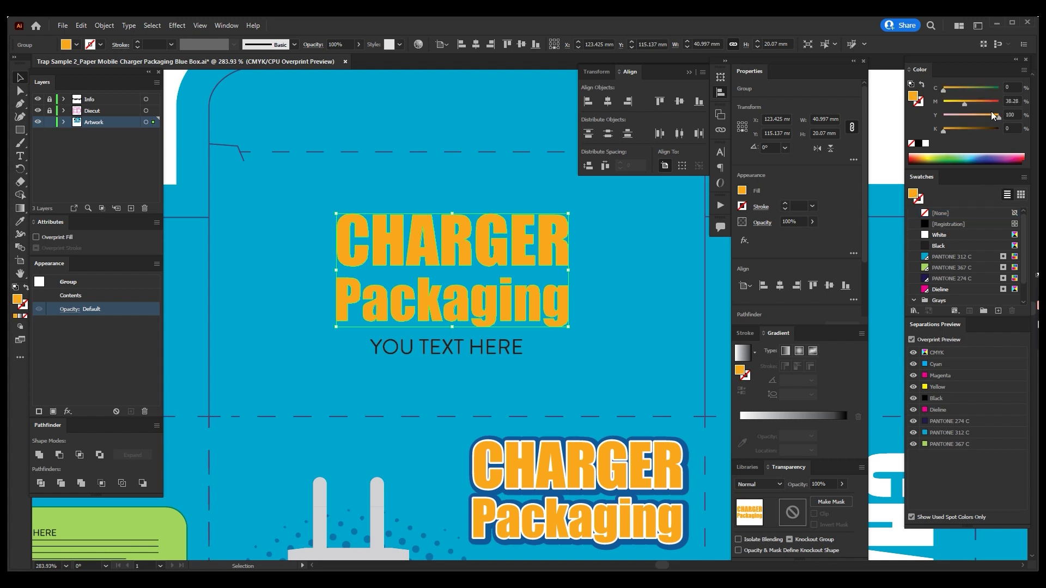
{"action": "left_click", "coordinate": [40, 411]}
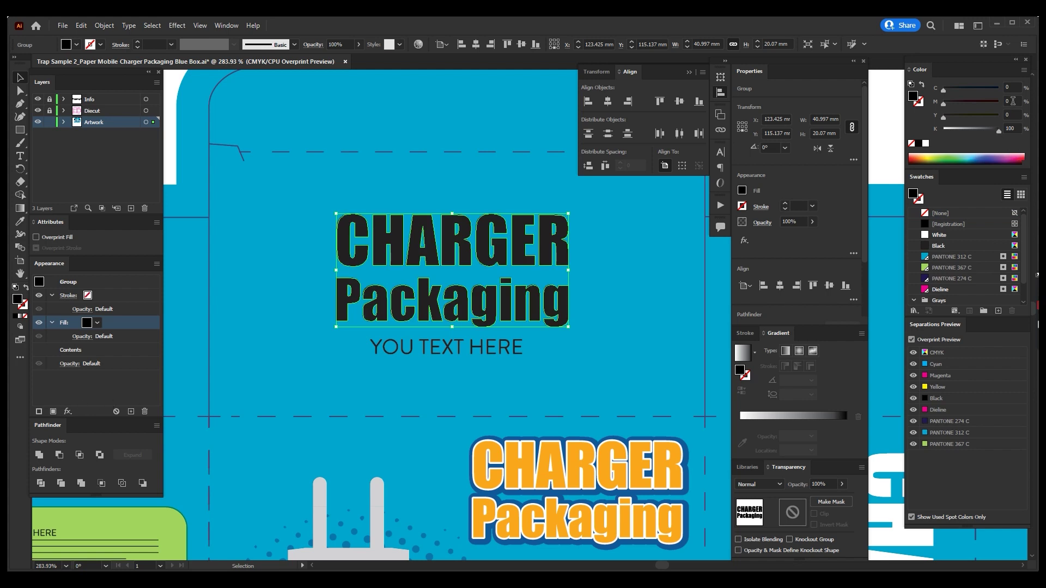
{"action": "left_click", "coordinate": [1013, 102]}
{"action": "type", "text": "0"}
{"action": "key", "text": "Tab"}
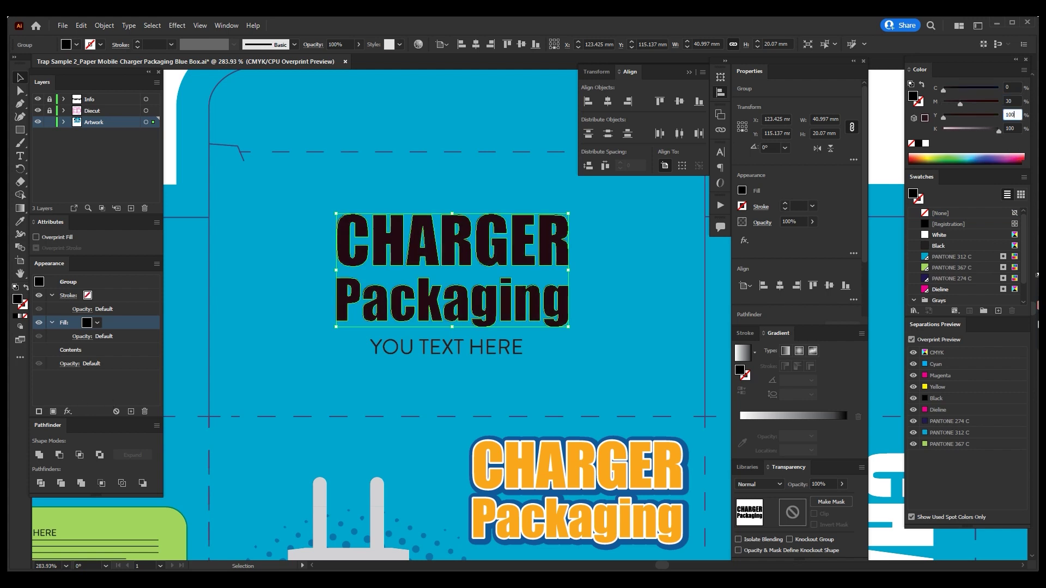
{"action": "type", "text": "100"}
{"action": "key", "text": "Tab"}
{"action": "type", "text": "0"}
{"action": "key", "text": "Return"}
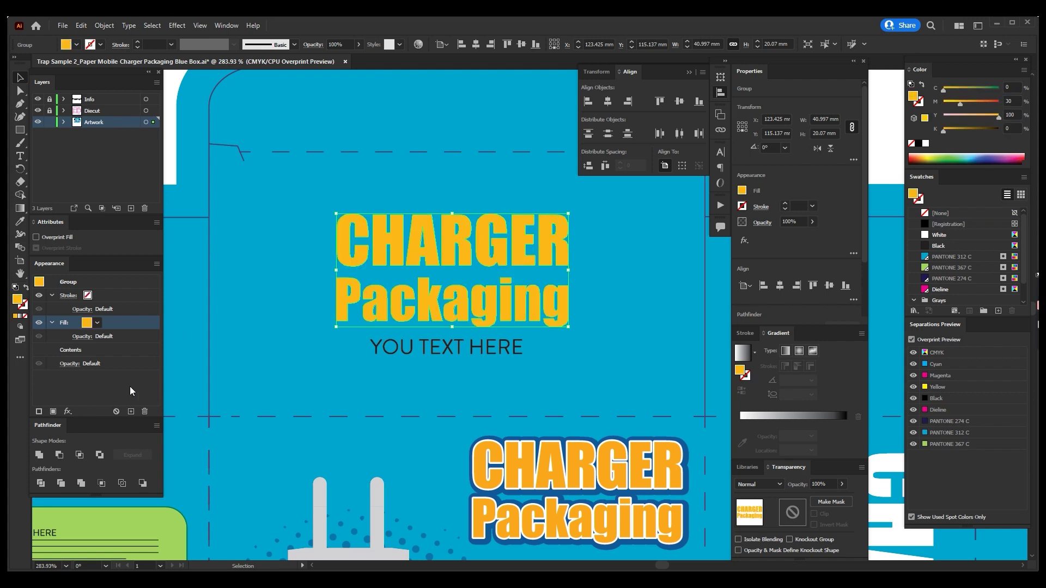
Add a second headline fill spread by a 0.2 Offset Path effect
{"action": "left_click", "coordinate": [53, 411]}
{"action": "left_click", "coordinate": [68, 412]}
{"action": "mouse_move", "coordinate": [115, 201]}
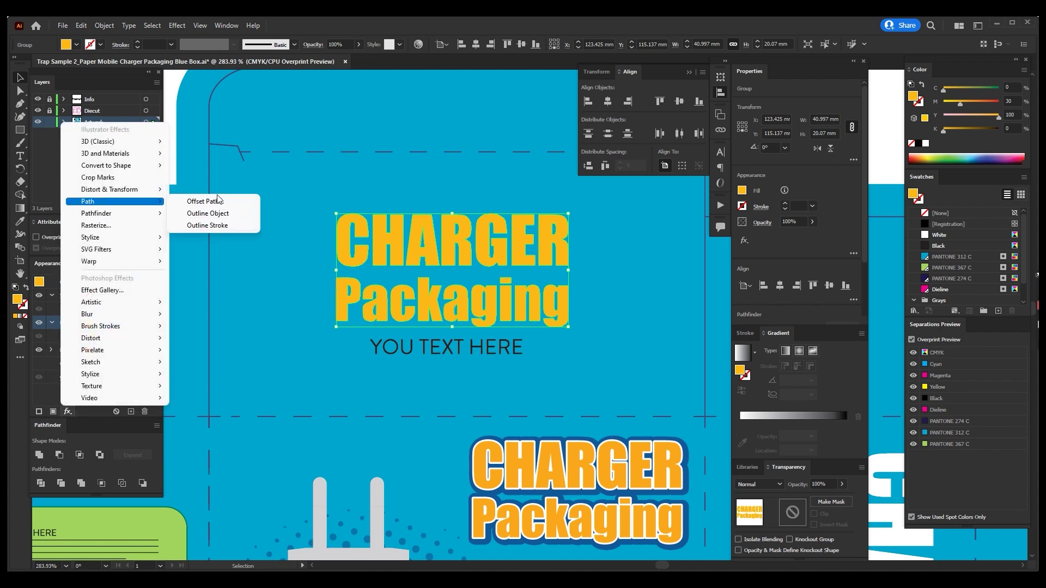
{"action": "left_click", "coordinate": [205, 201]}
{"action": "type", "text": "0.2"}
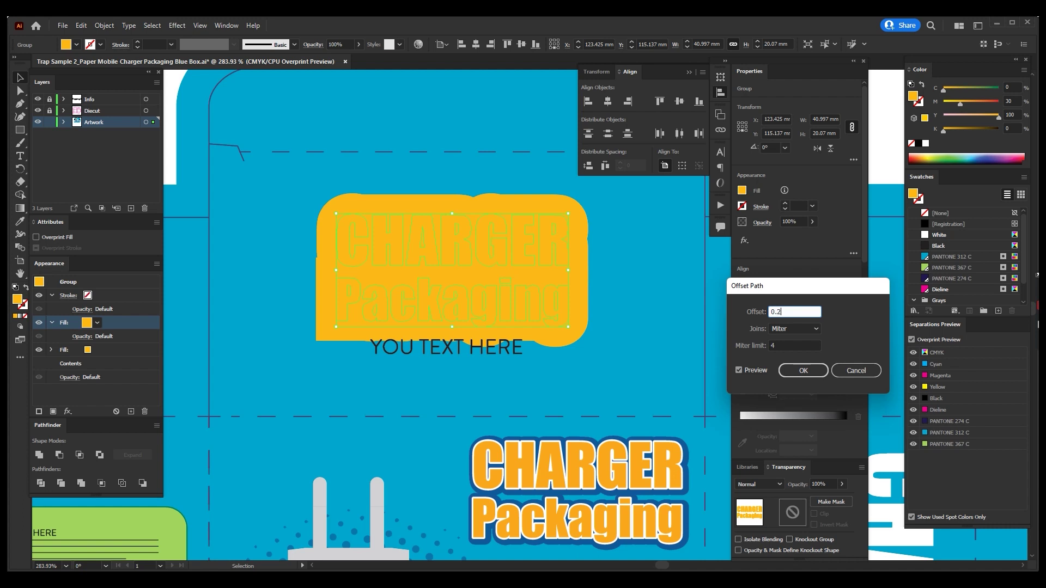
{"action": "key", "text": "Return"}
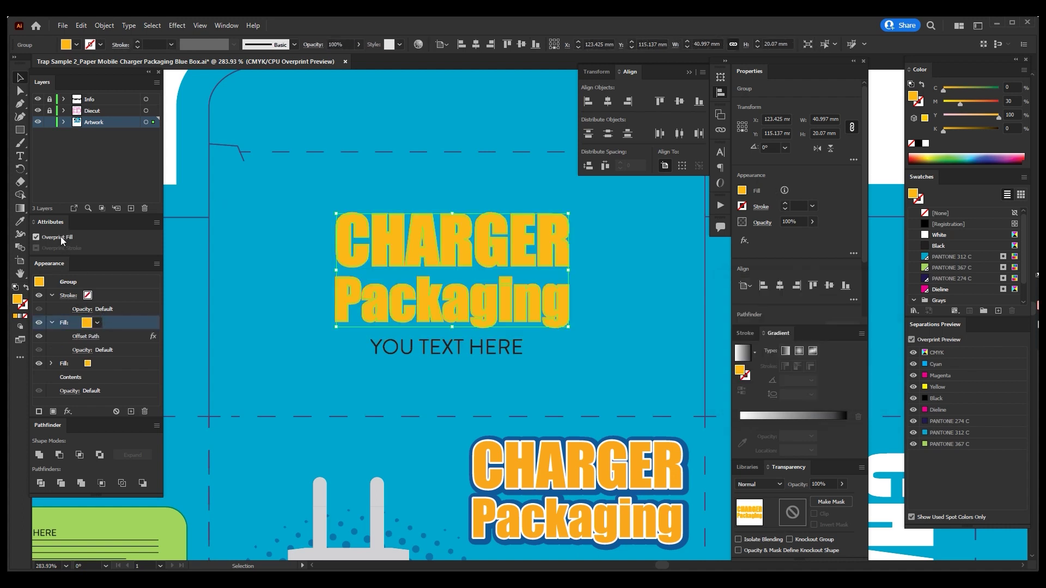
{"action": "left_click", "coordinate": [364, 275]}
Zoom in on the headline and toggle the Black plate in Separations Preview to check knockout
{"action": "key", "text": "z"}
{"action": "mouse_move", "coordinate": [316, 182]}
{"action": "left_mouse_down"}
{"action": "mouse_move", "coordinate": [617, 392]}
{"action": "mouse_move", "coordinate": [605, 280]}
{"action": "left_mouse_up"}
{"action": "key", "text": "v"}
{"action": "key", "text": "h"}
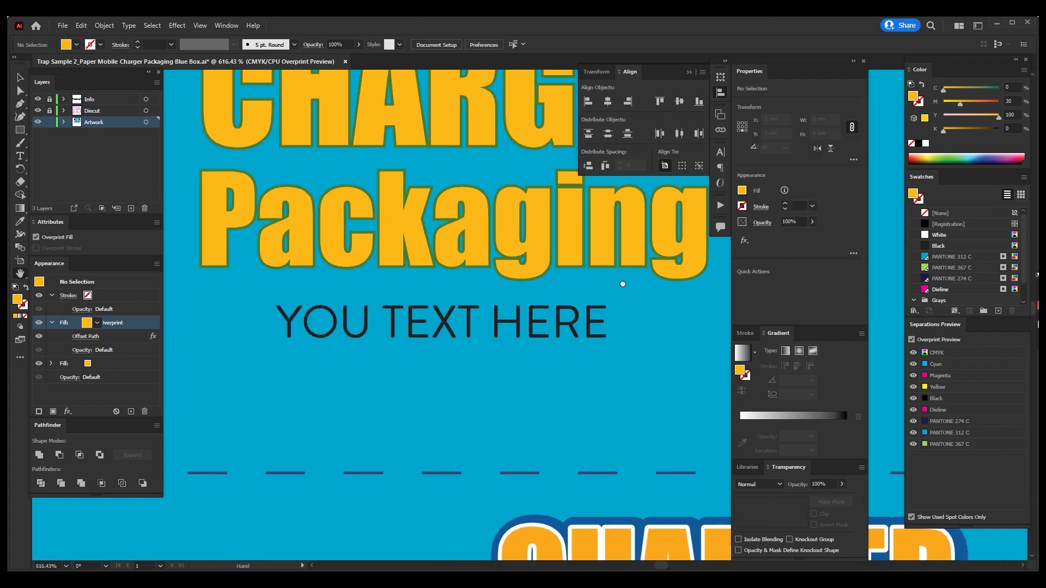
{"action": "left_click", "coordinate": [914, 398]}
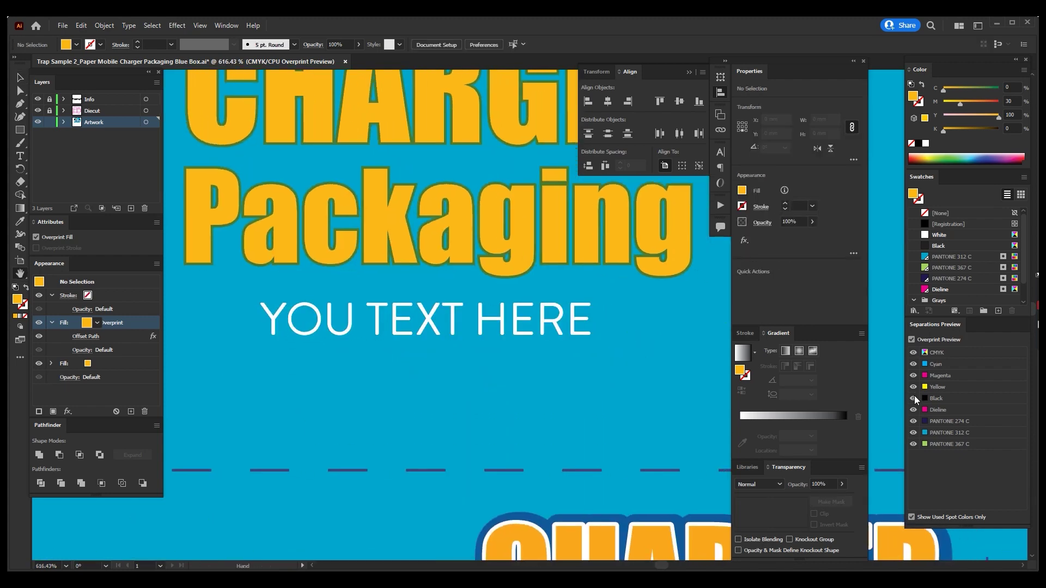
{"action": "left_click", "coordinate": [914, 398]}
{"action": "left_click", "coordinate": [914, 399]}
Set the YOU TEXT HERE line to overprint, then fit the artboard in view
{"action": "key", "text": "v"}
{"action": "left_click", "coordinate": [425, 320]}
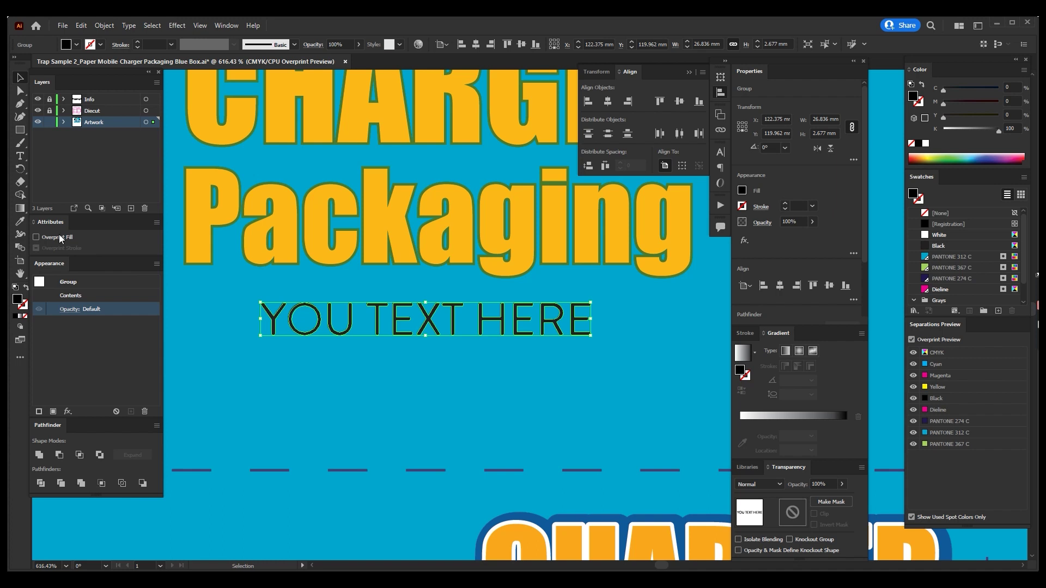
{"action": "key", "text": "ctrl+shift+a"}
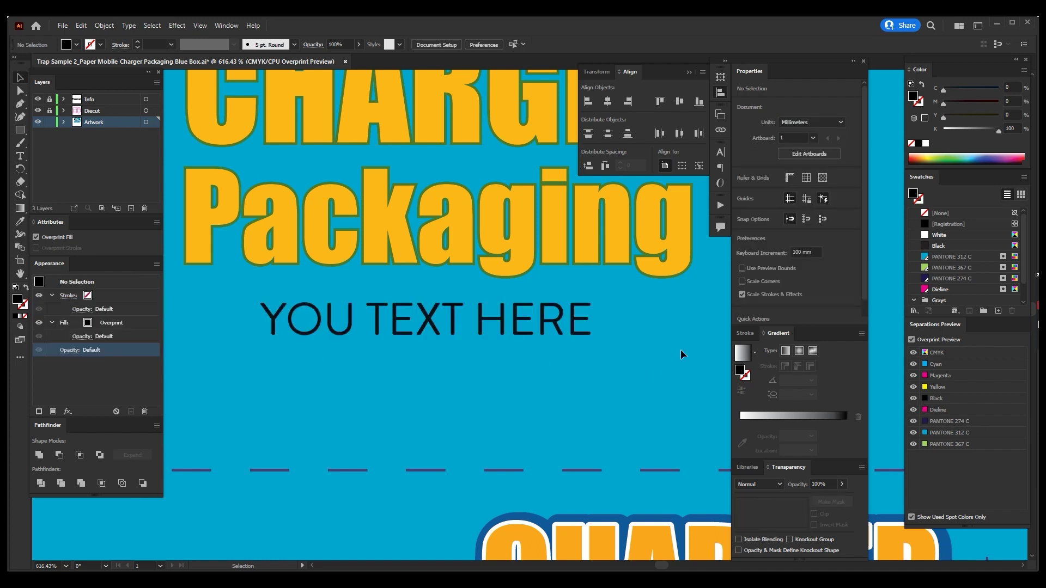
{"action": "key", "text": "ctrl+0"}
{"action": "left_click", "coordinate": [628, 317]}
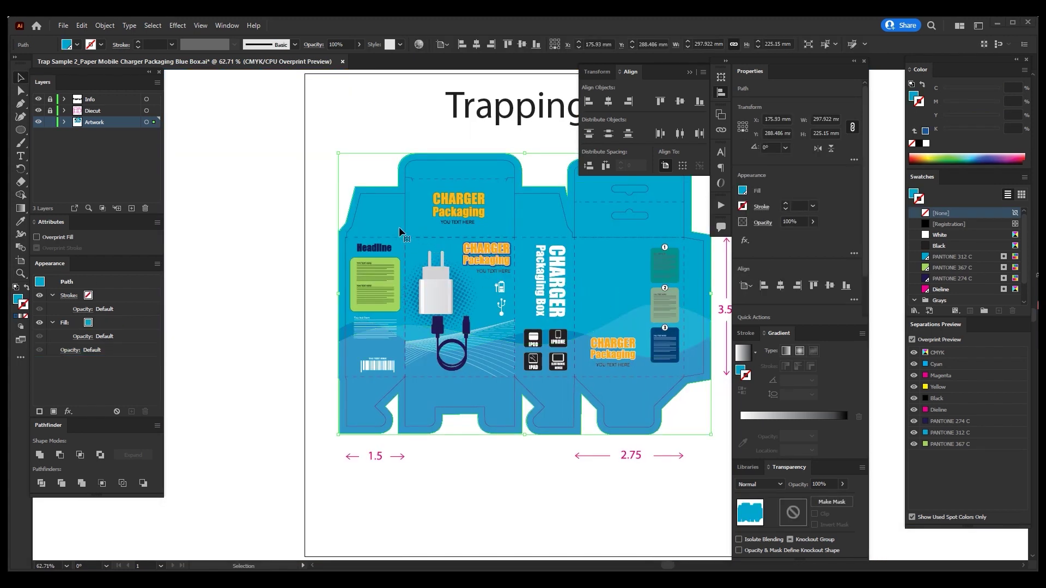
Zoom into the second CHARGER graphic and hide its orange letters and white outlines
{"action": "left_click", "coordinate": [264, 259]}
{"action": "key", "text": "z"}
{"action": "left_click_drag", "start_coordinate": [453, 261], "coordinate": [532, 316]}
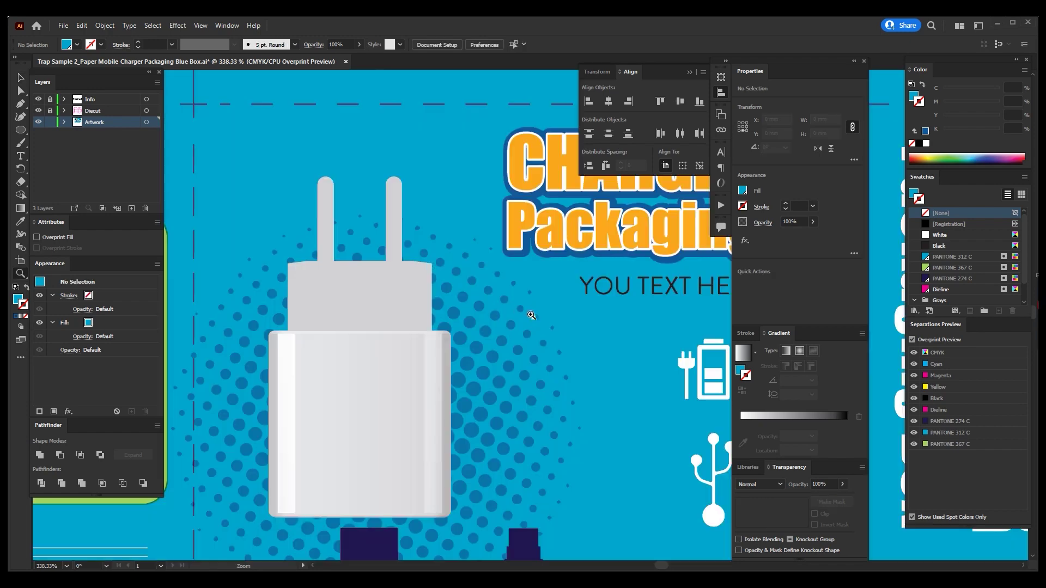
{"action": "left_click_drag", "start_coordinate": [609, 274], "coordinate": [447, 335]}
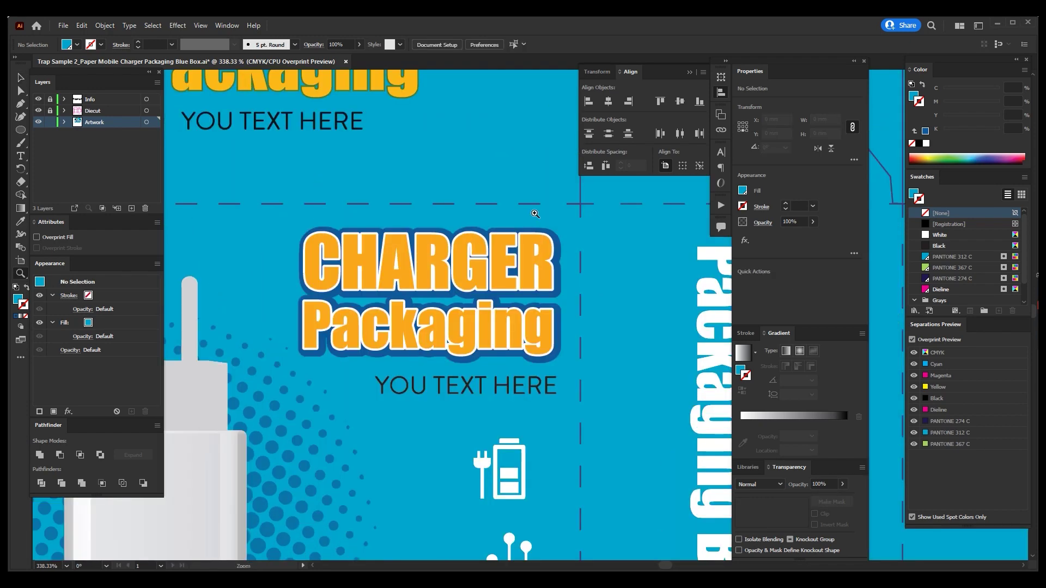
{"action": "mouse_move", "coordinate": [535, 214]}
{"action": "left_mouse_down"}
{"action": "mouse_move", "coordinate": [577, 340]}
{"action": "mouse_move", "coordinate": [556, 334]}
{"action": "left_mouse_up"}
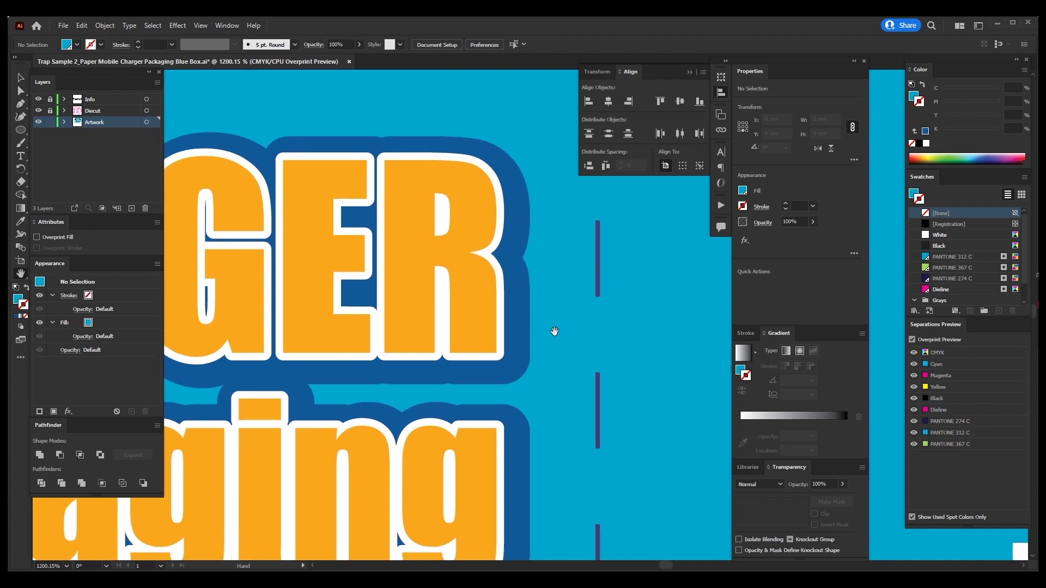
{"action": "key", "text": "v"}
{"action": "left_click", "coordinate": [507, 309]}
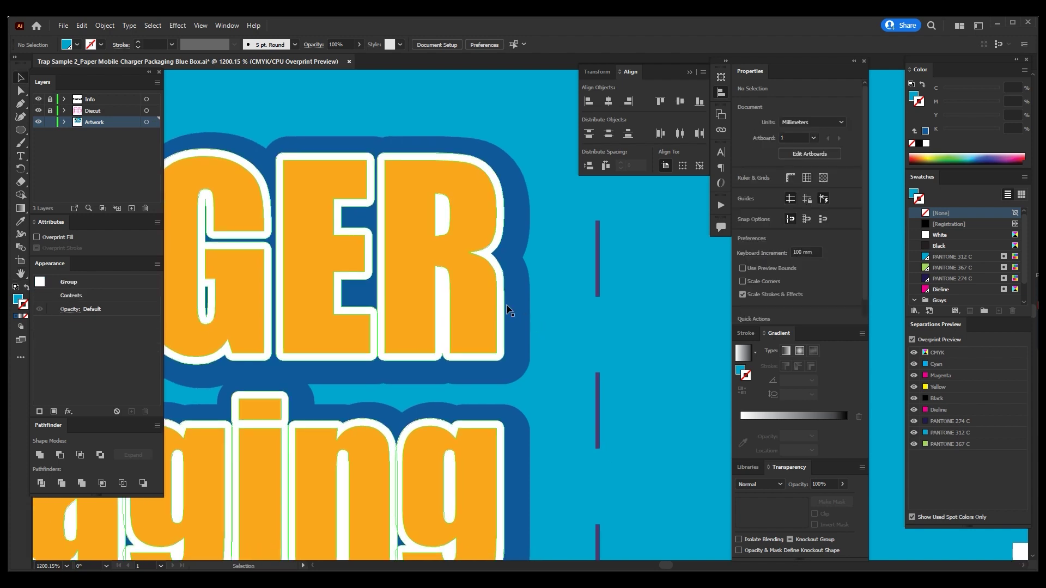
{"action": "key", "text": "Delete"}
{"action": "key", "text": "a"}
Zoom out and select the dark-blue backing path behind the lettering
{"action": "key", "text": "ctrl+minus"}
{"action": "key", "text": "ctrl+minus"}
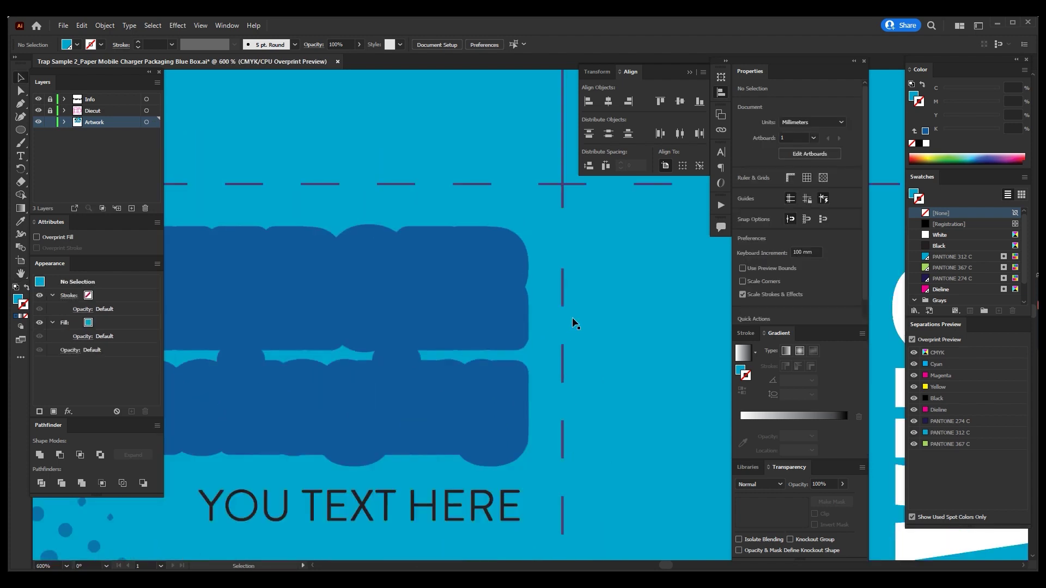
{"action": "left_click_drag", "start_coordinate": [572, 317], "coordinate": [708, 322]}
{"action": "left_click", "coordinate": [527, 318]}
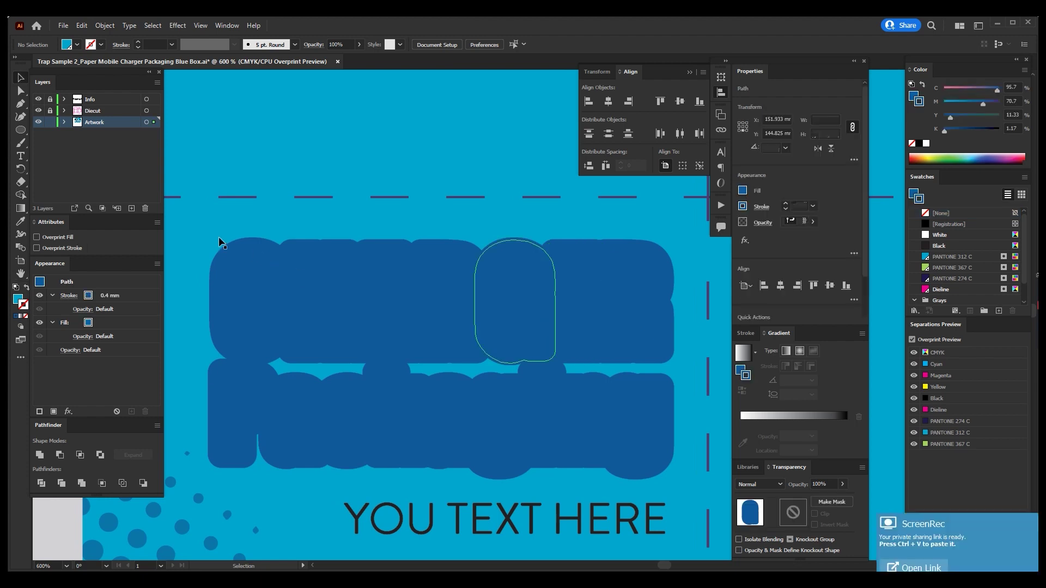
{"action": "left_click_drag", "start_coordinate": [527, 318], "coordinate": [693, 462]}
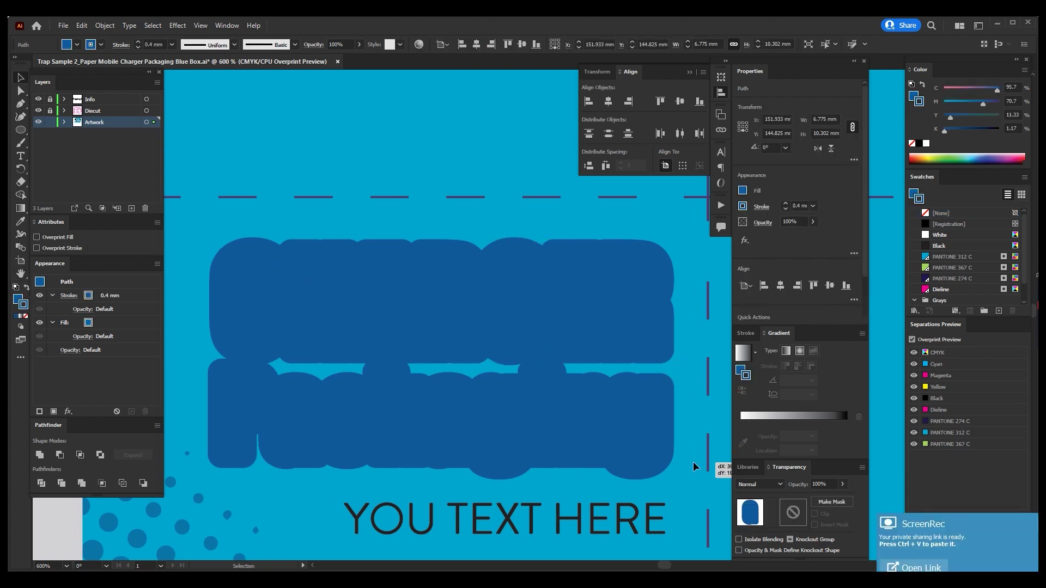
{"action": "key", "text": "a"}
{"action": "left_click", "coordinate": [693, 462]}
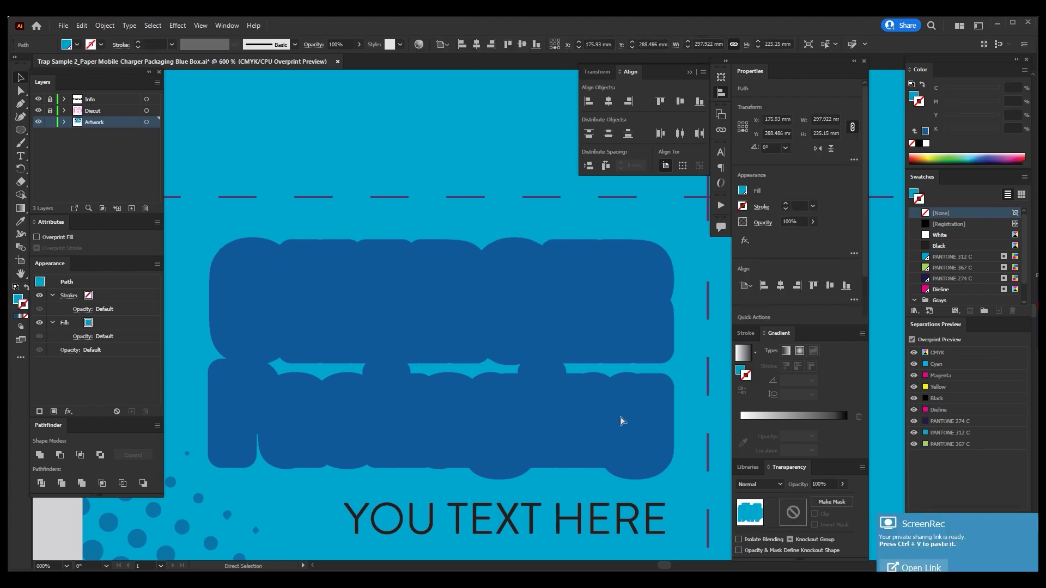
{"action": "key", "text": "v"}
{"action": "key", "text": "ctrl+shift+a"}
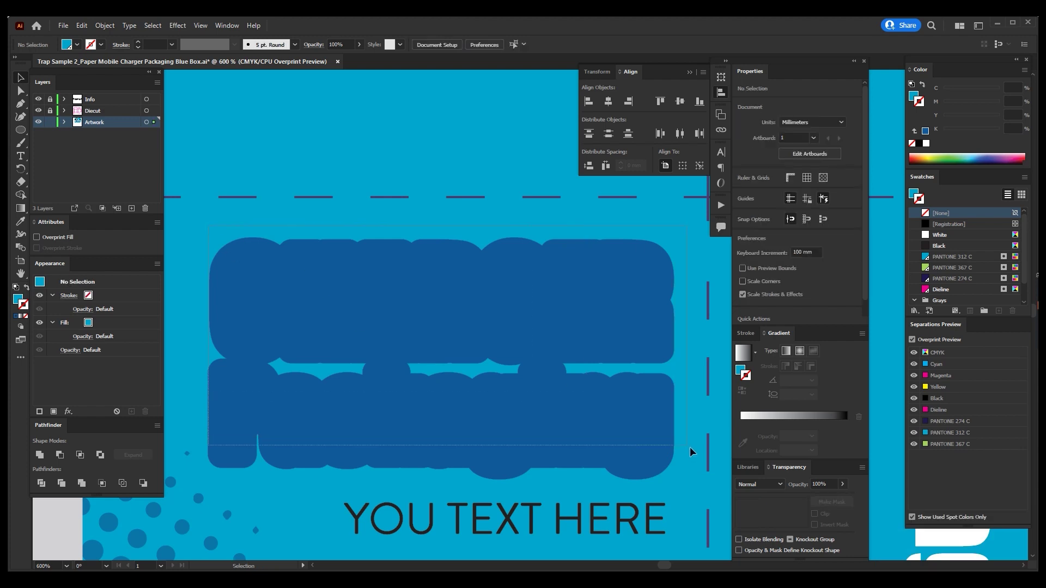
{"action": "left_click", "coordinate": [667, 444]}
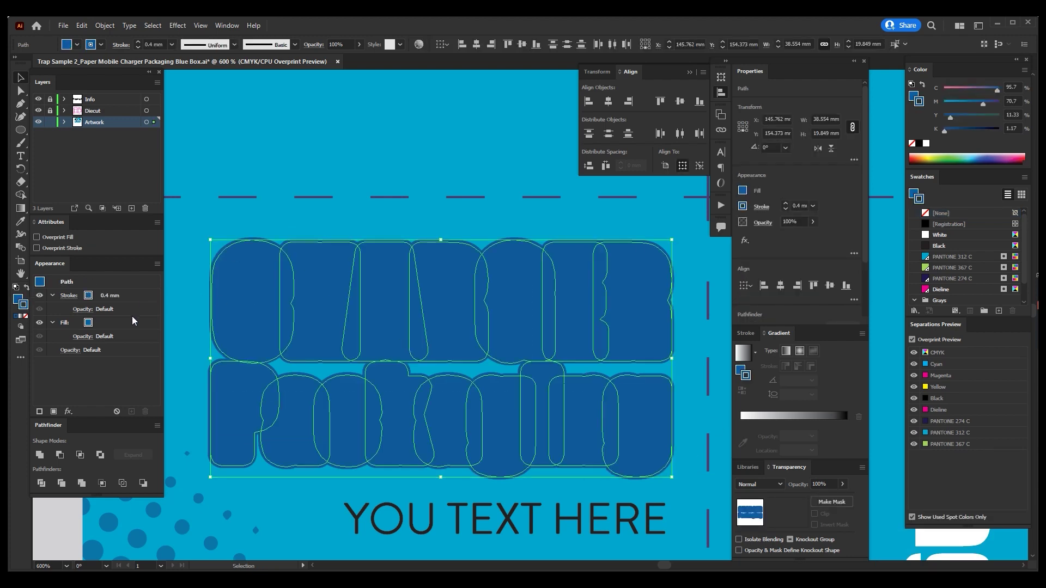
Overprint the backing's 0.4 mm stroke, show the hidden lettering, and select the CHARGER Packaging headline
{"action": "left_click", "coordinate": [64, 248]}
{"action": "left_click", "coordinate": [459, 289]}
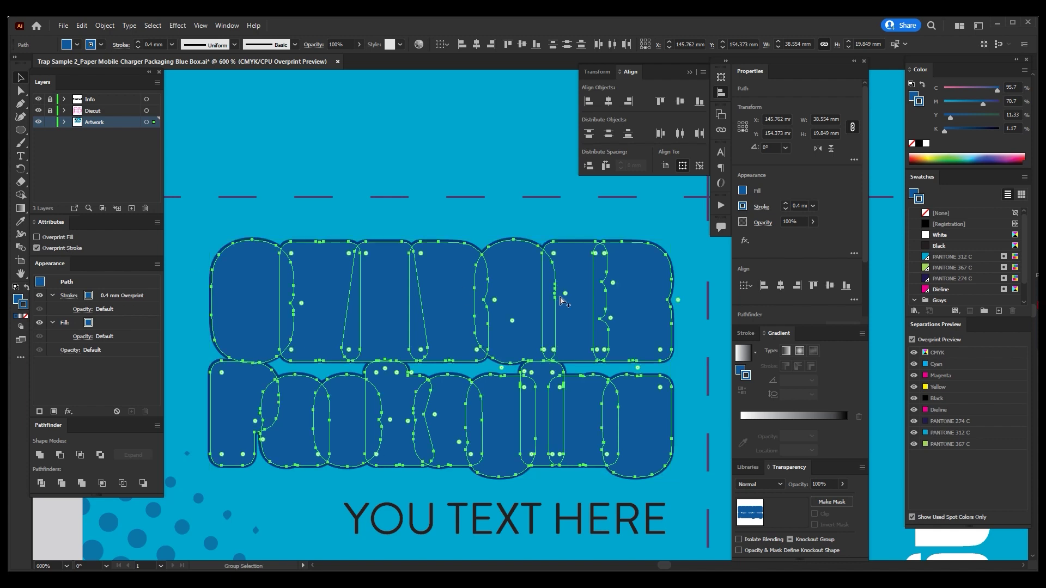
{"action": "key", "text": "ctrl+y"}
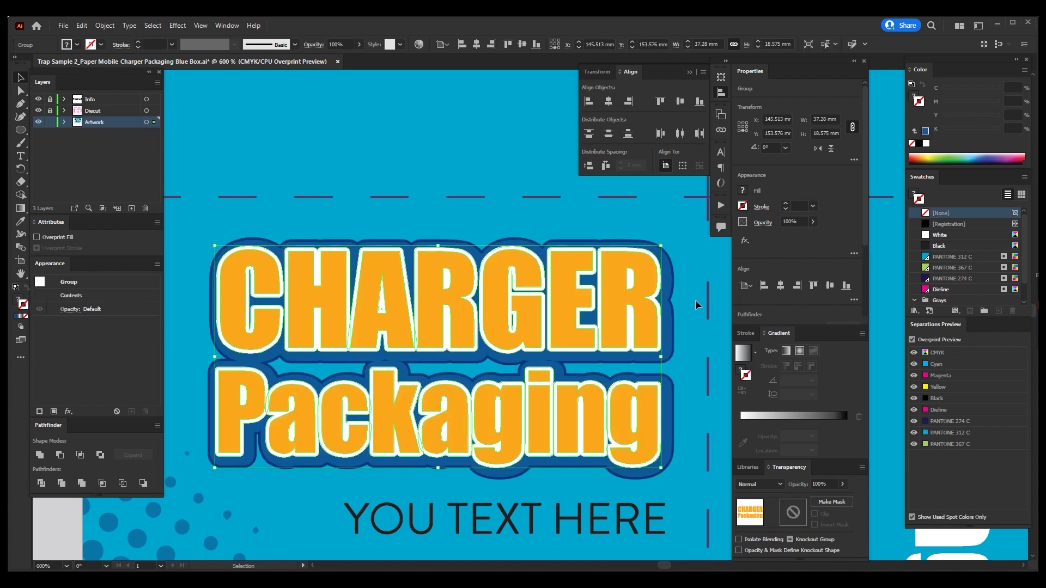
{"action": "key", "text": "a"}
{"action": "left_click", "coordinate": [693, 299]}
{"action": "left_click", "coordinate": [675, 282]}
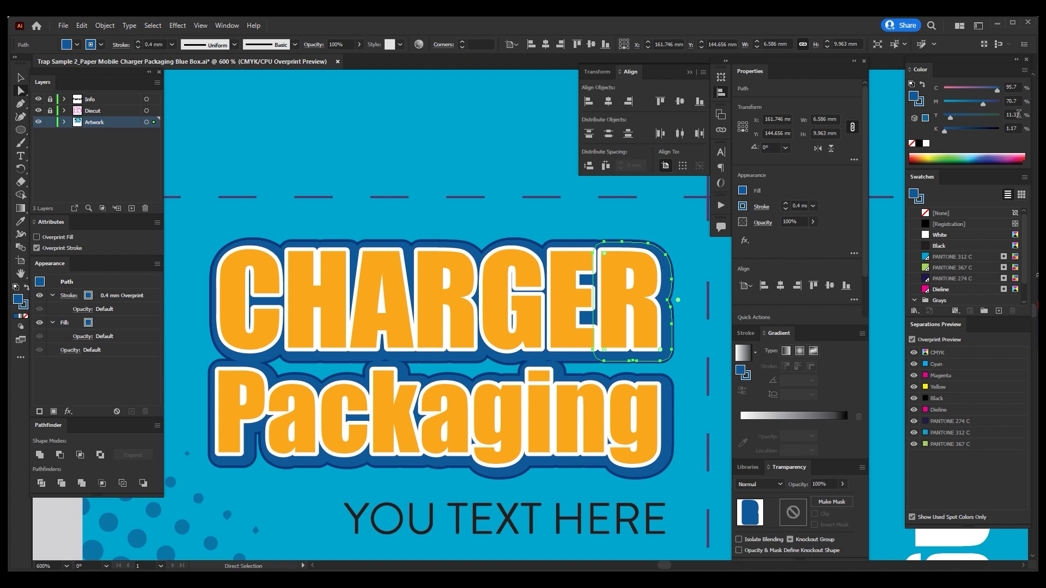
{"action": "key", "text": "v"}
{"action": "left_click", "coordinate": [640, 258]}
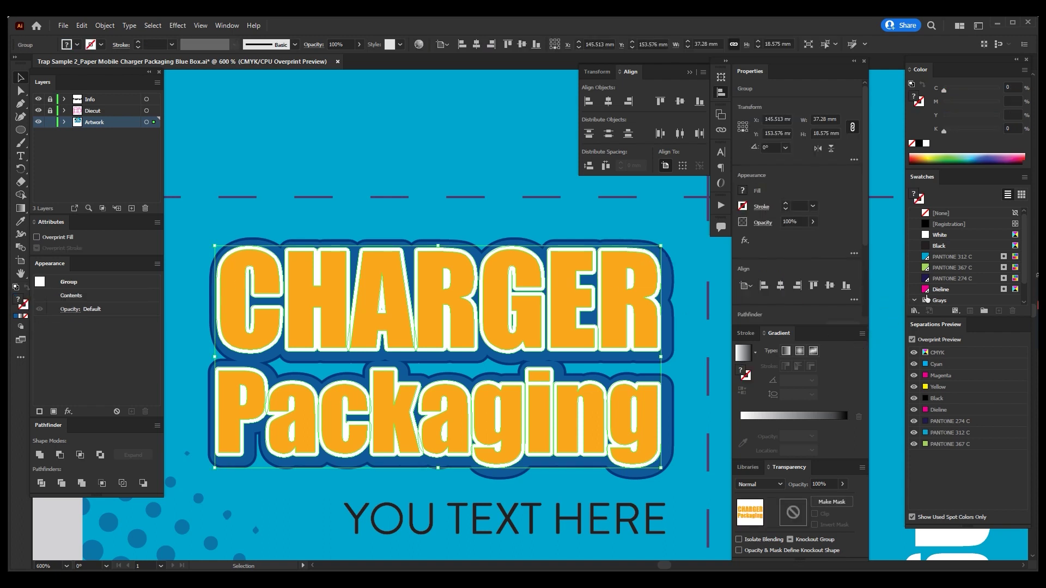
Delete the orange letter fills and select every CHARGER Packaging letter shape
{"action": "left_click", "coordinate": [414, 322], "text": "ctrl"}
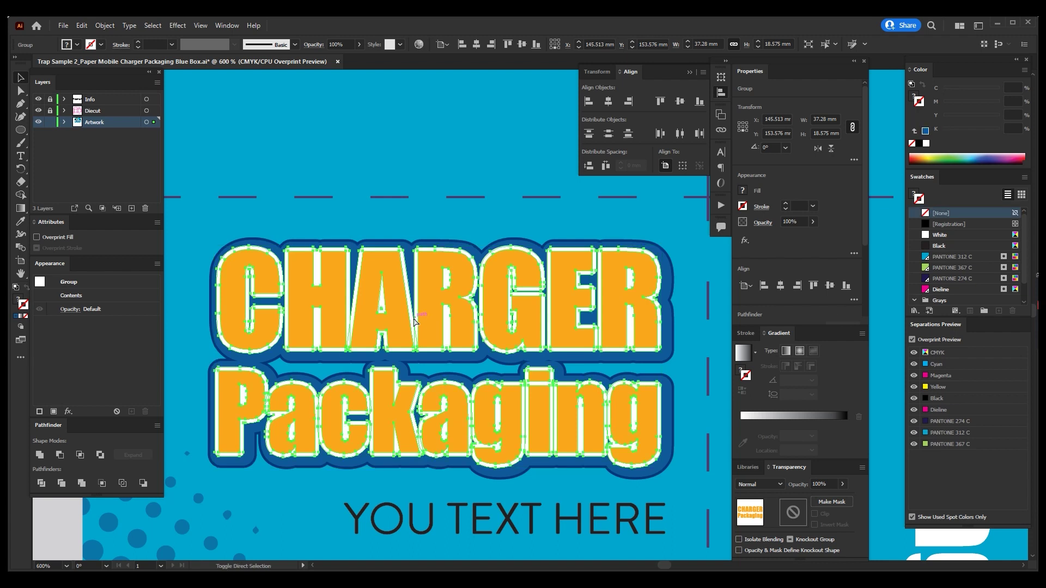
{"action": "left_click", "coordinate": [620, 301], "text": "ctrl"}
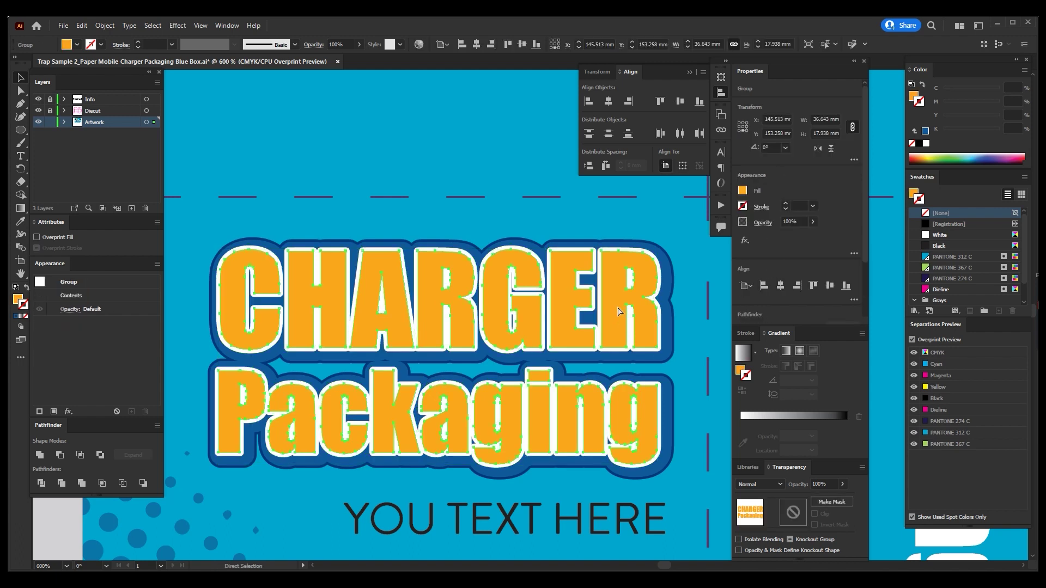
{"action": "key", "text": "Delete"}
{"action": "left_click", "coordinate": [614, 300]}
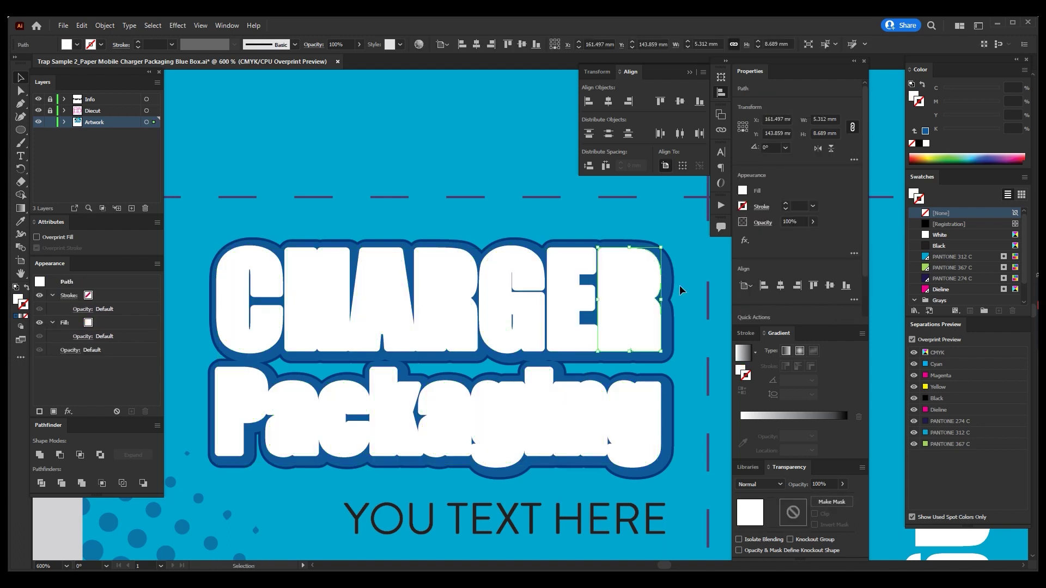
{"action": "left_click", "coordinate": [538, 313], "text": "shift"}
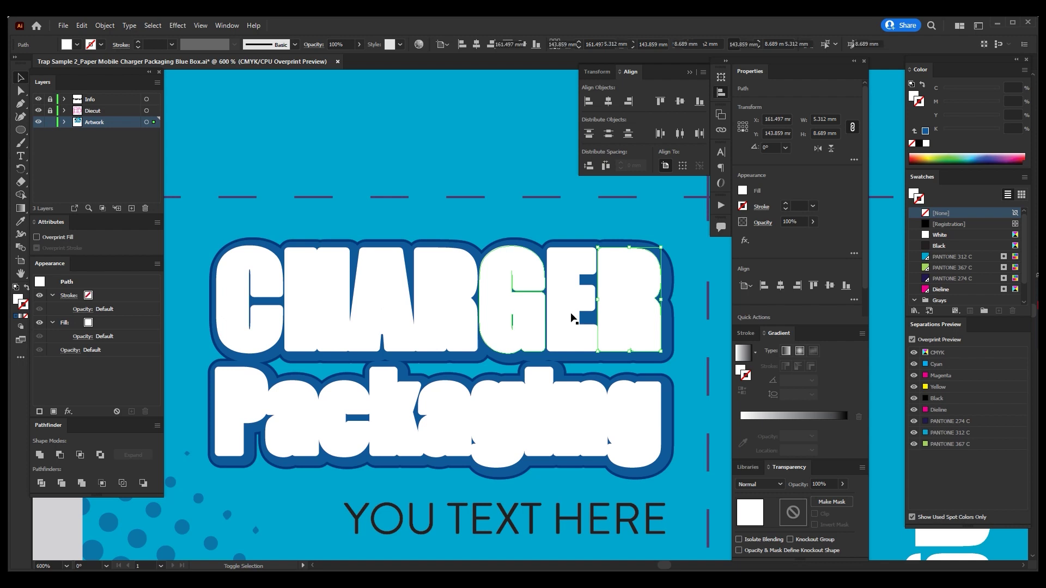
{"action": "left_click", "coordinate": [570, 312], "text": "shift"}
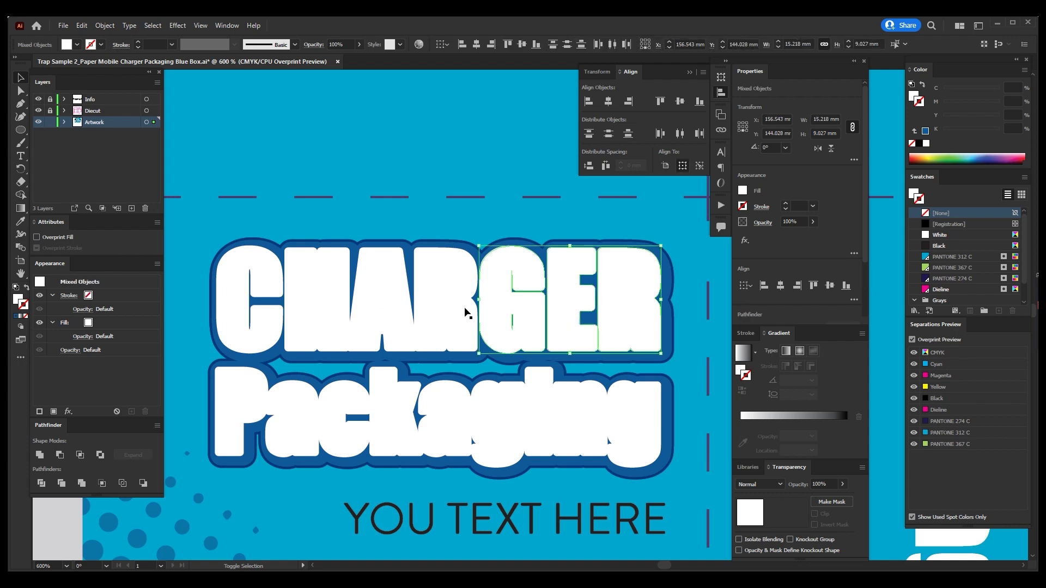
{"action": "left_click", "coordinate": [375, 318], "text": "shift"}
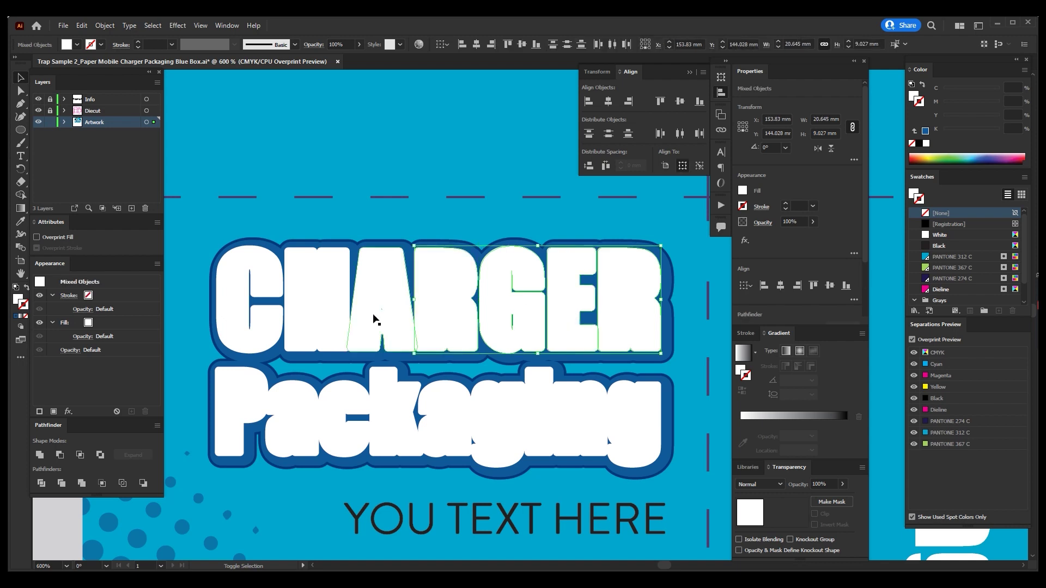
{"action": "left_click", "coordinate": [328, 310], "text": "shift"}
{"action": "left_click", "coordinate": [244, 394], "text": "shift"}
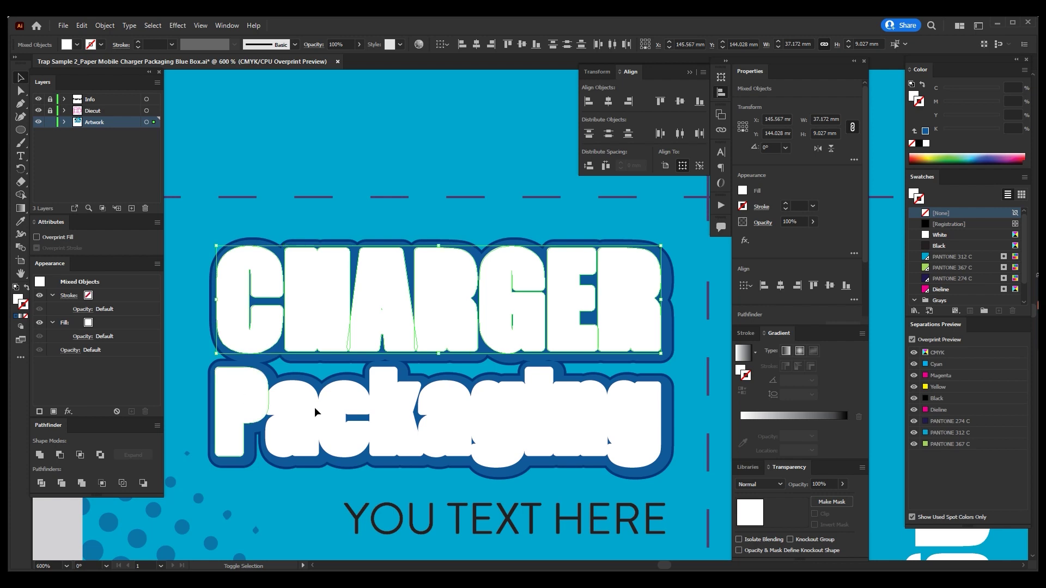
{"action": "left_click", "coordinate": [313, 408], "text": "shift"}
{"action": "left_click", "coordinate": [357, 407], "text": "shift"}
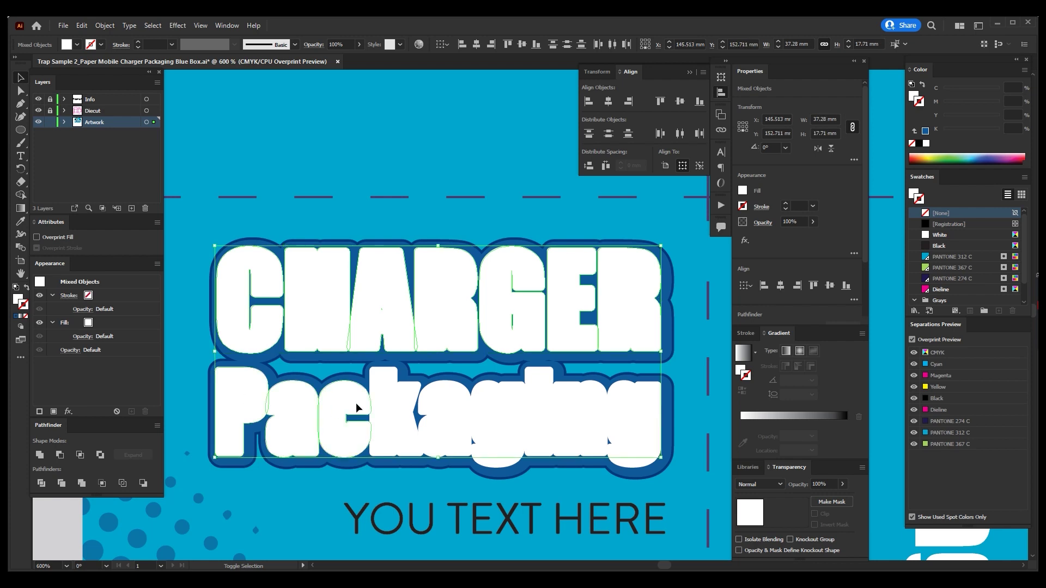
{"action": "left_click", "coordinate": [385, 405], "text": "shift"}
{"action": "left_click", "coordinate": [459, 414], "text": "shift"}
{"action": "left_click", "coordinate": [574, 420], "text": "shift"}
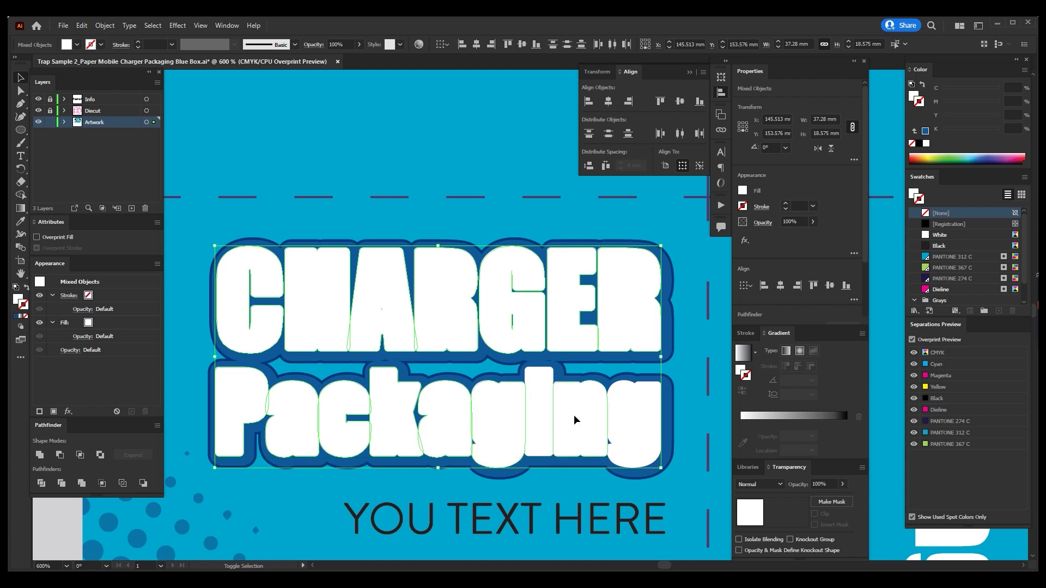
{"action": "left_click", "coordinate": [528, 421], "text": "shift"}
Group the letters and give them a near-white Y0.2 K0.2 stroke of 0.4 mm
{"action": "key", "text": "x"}
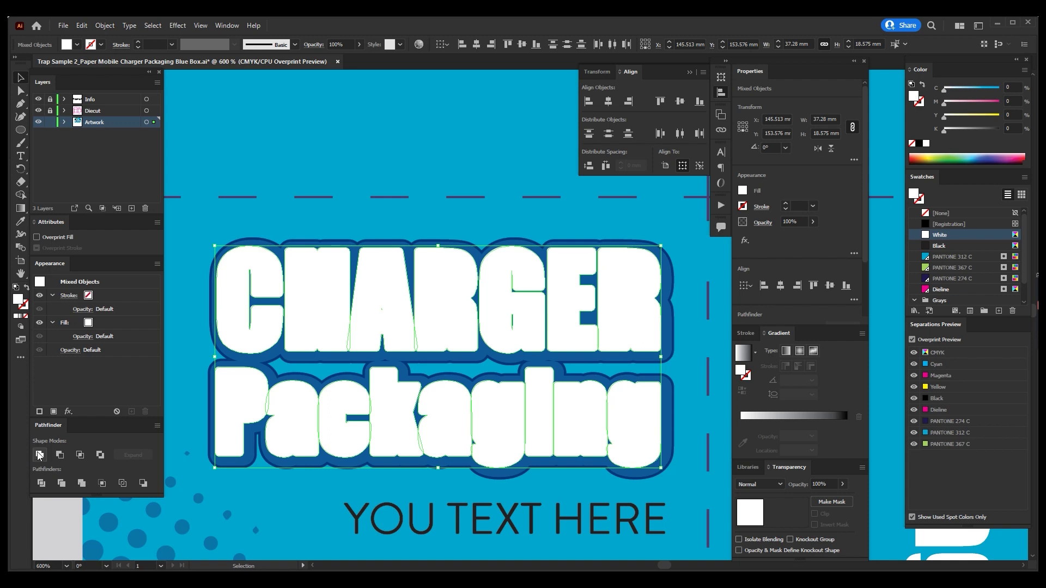
{"action": "left_click", "coordinate": [39, 455]}
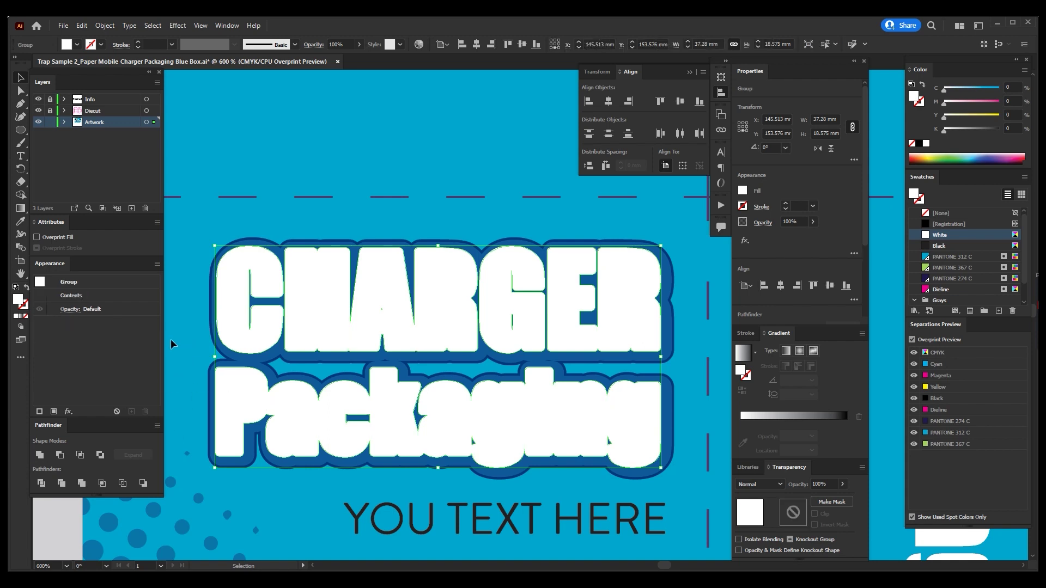
{"action": "left_click", "coordinate": [39, 411]}
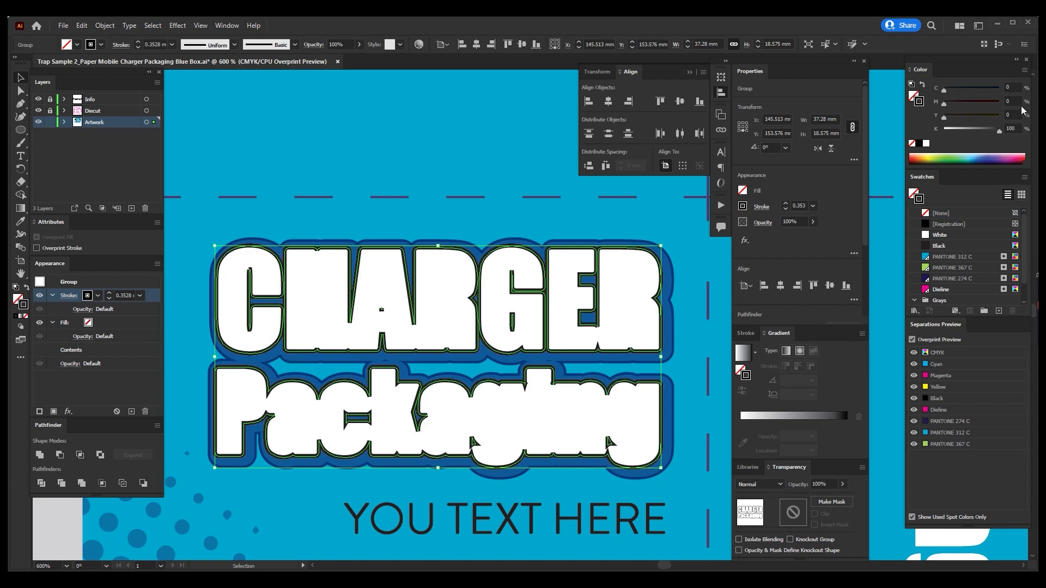
{"action": "left_click", "coordinate": [1015, 114]}
{"action": "key", "text": "Tab"}
{"action": "type", "text": "0.2"}
{"action": "key", "text": "Return"}
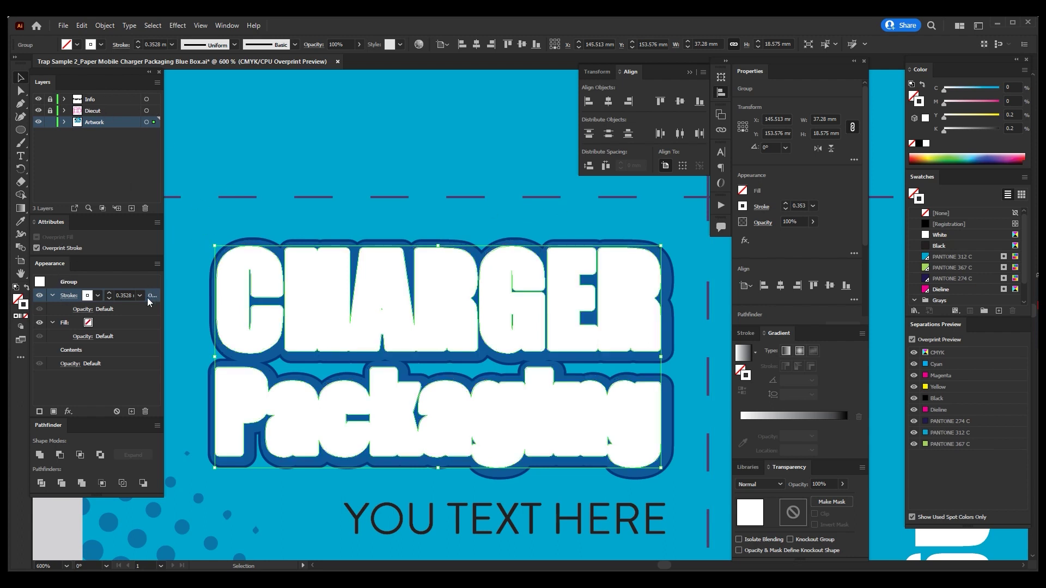
{"action": "left_click", "coordinate": [126, 295]}
{"action": "type", "text": "0.4"}
{"action": "key", "text": "Return"}
Zoom in closely on the R to inspect the stroke trap edge
{"action": "key", "text": "z"}
{"action": "left_click", "coordinate": [666, 278]}
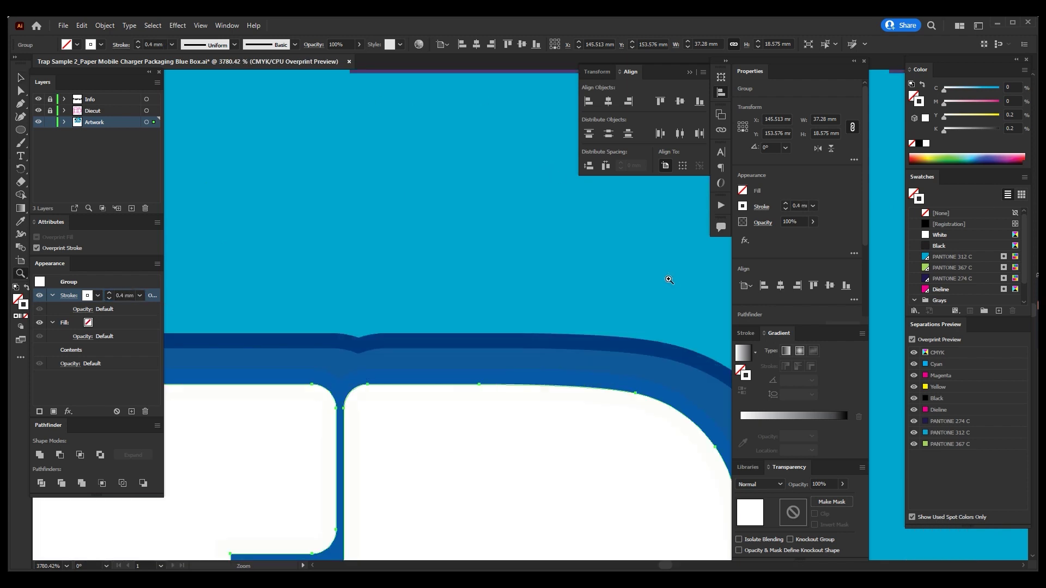
{"action": "left_click_drag", "start_coordinate": [651, 371], "coordinate": [444, 234]}
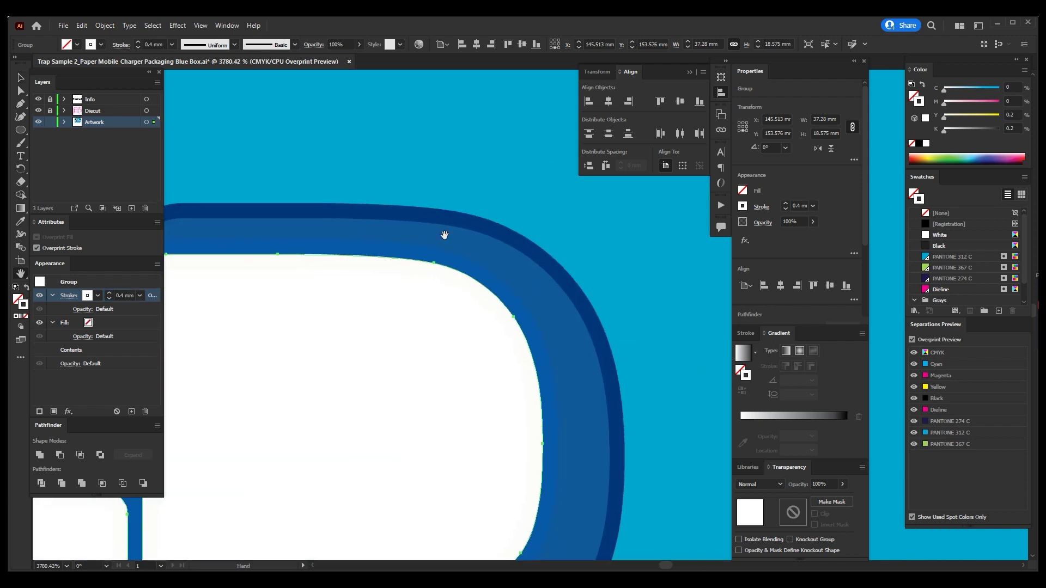
{"action": "left_click", "coordinate": [550, 291]}
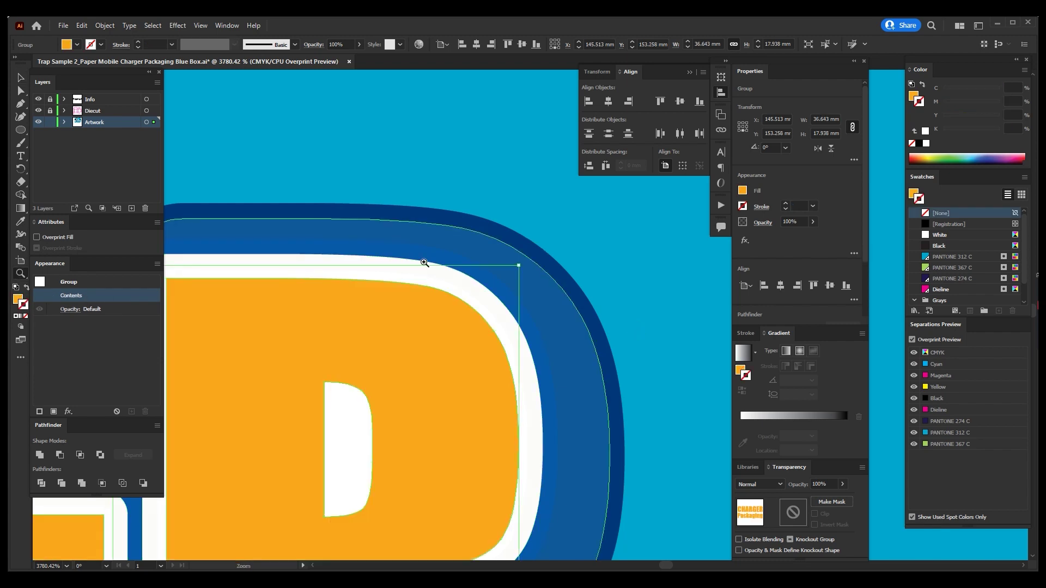
{"action": "key", "text": "z"}
{"action": "left_click", "coordinate": [629, 445]}
{"action": "key", "text": "v"}
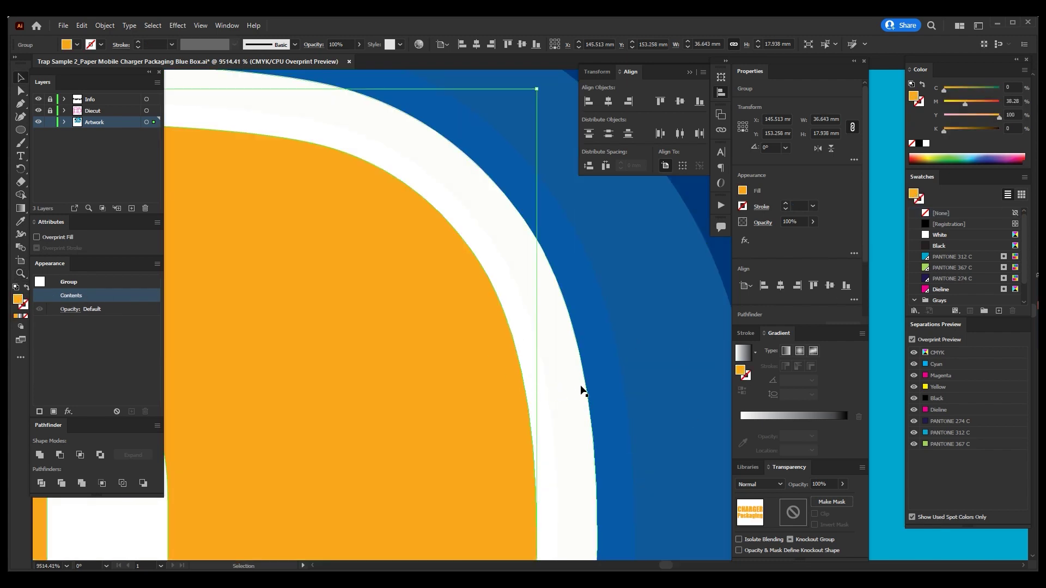
{"action": "scroll", "coordinate": [599, 376], "scroll_direction": "right", "scroll_amount": 3}
{"action": "scroll", "coordinate": [599, 376], "scroll_direction": "down", "scroll_amount": 1}
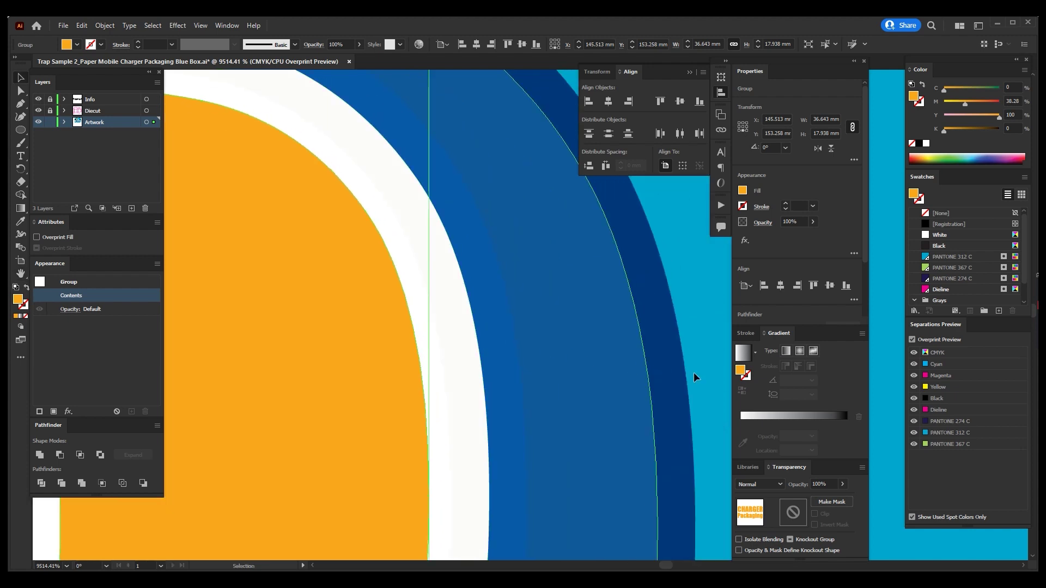
{"action": "left_click", "coordinate": [458, 376]}
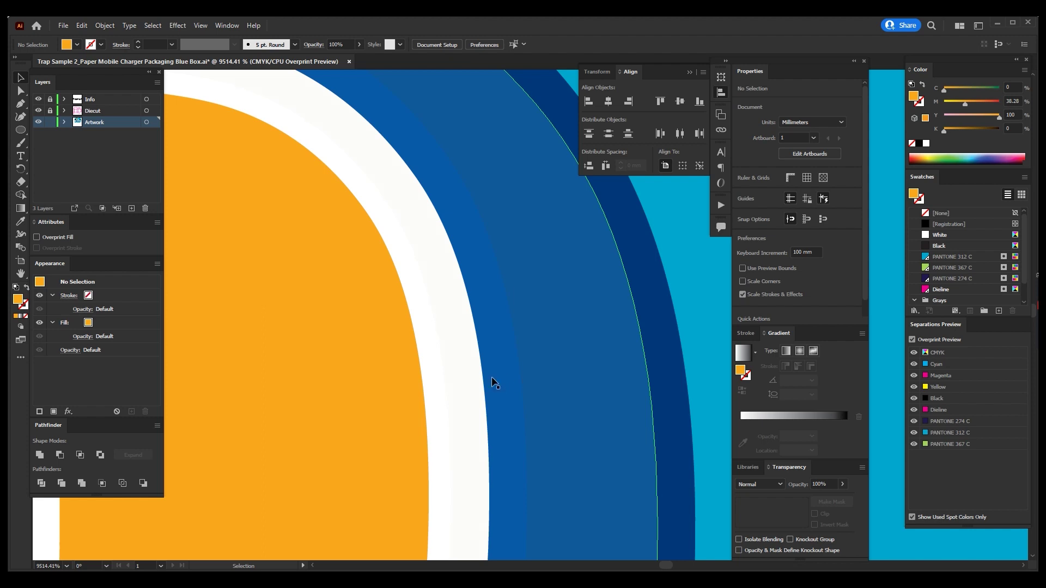
Check the trap on the cyan, magenta and yellow plates in Separations Preview
{"action": "left_click", "coordinate": [915, 365], "text": "alt"}
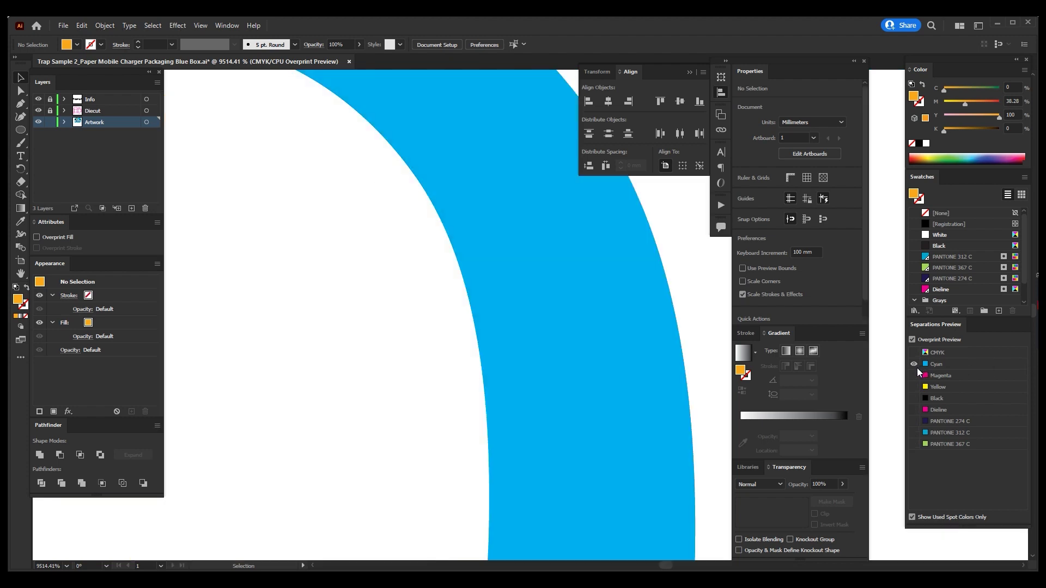
{"action": "left_click", "coordinate": [914, 375]}
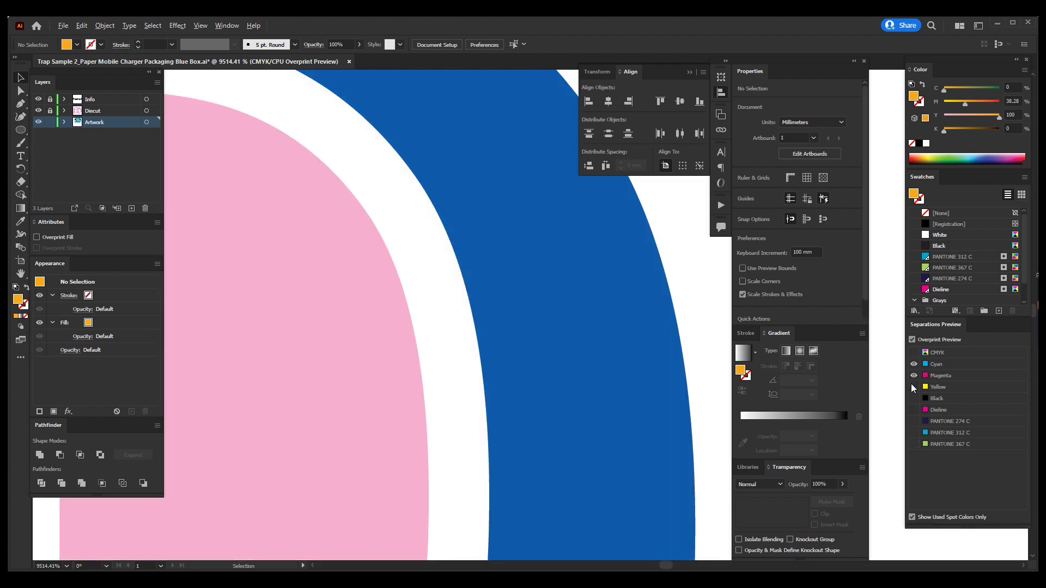
{"action": "left_click", "coordinate": [913, 387]}
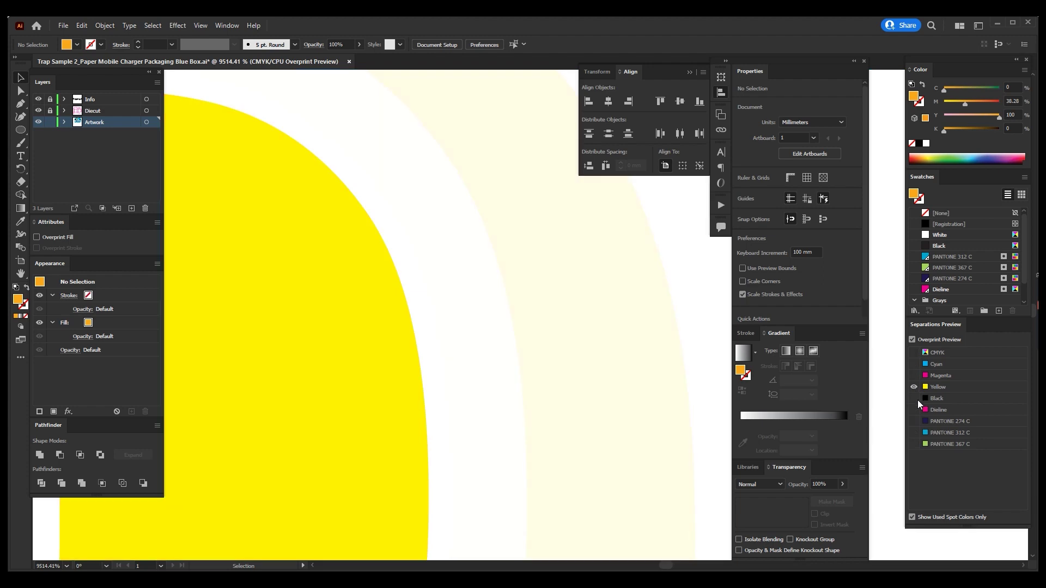
{"action": "left_click", "coordinate": [918, 400], "text": "alt"}
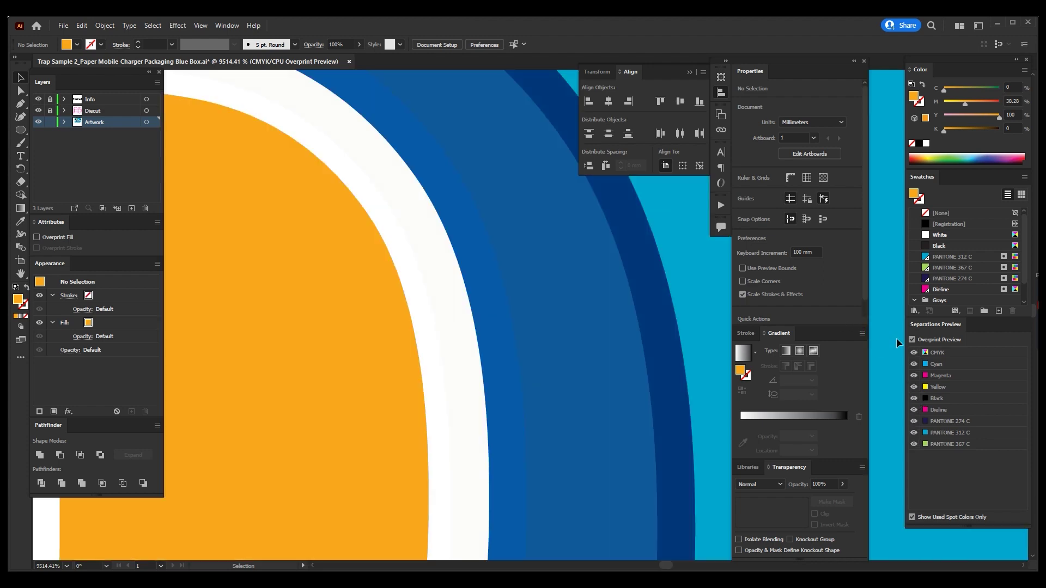
{"action": "key", "text": "z"}
{"action": "key", "text": "ctrl+0"}
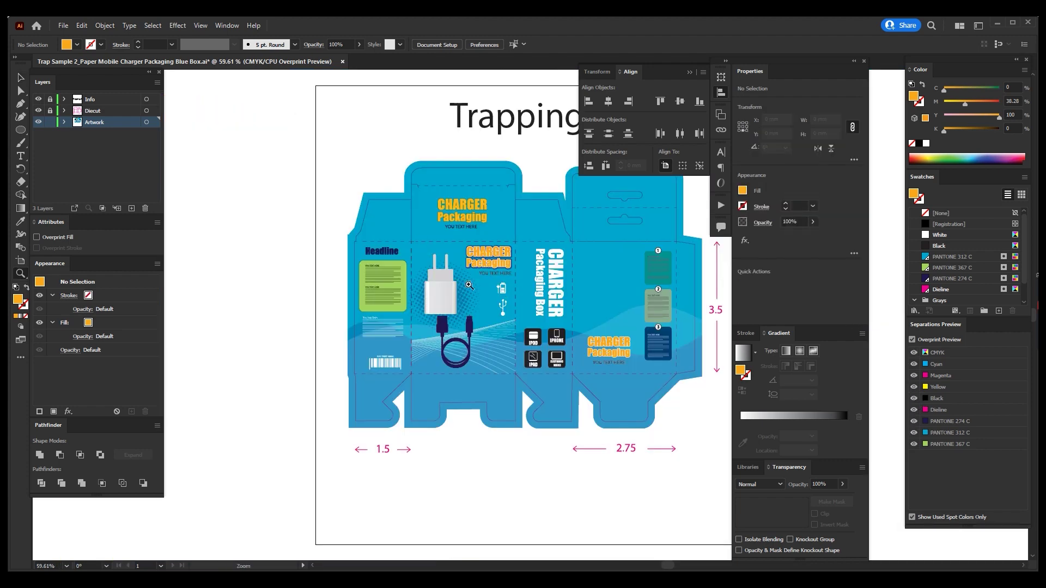
{"action": "left_click_drag", "start_coordinate": [443, 268], "coordinate": [491, 308]}
Give the charger plug group an overprinting 0.4 mm stroke
{"action": "key", "text": "v"}
{"action": "left_click", "coordinate": [456, 223]}
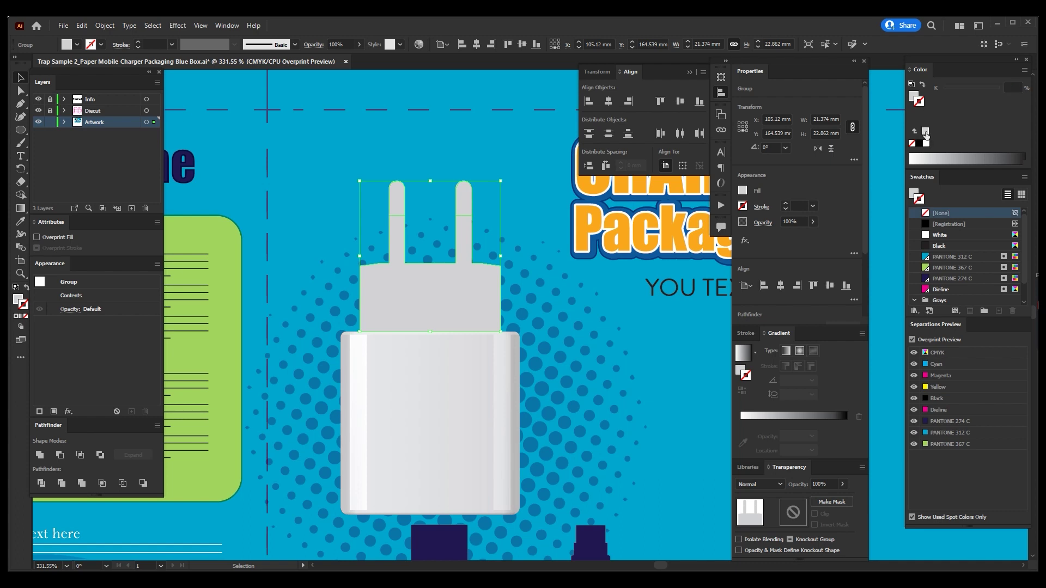
{"action": "left_click", "coordinate": [920, 144]}
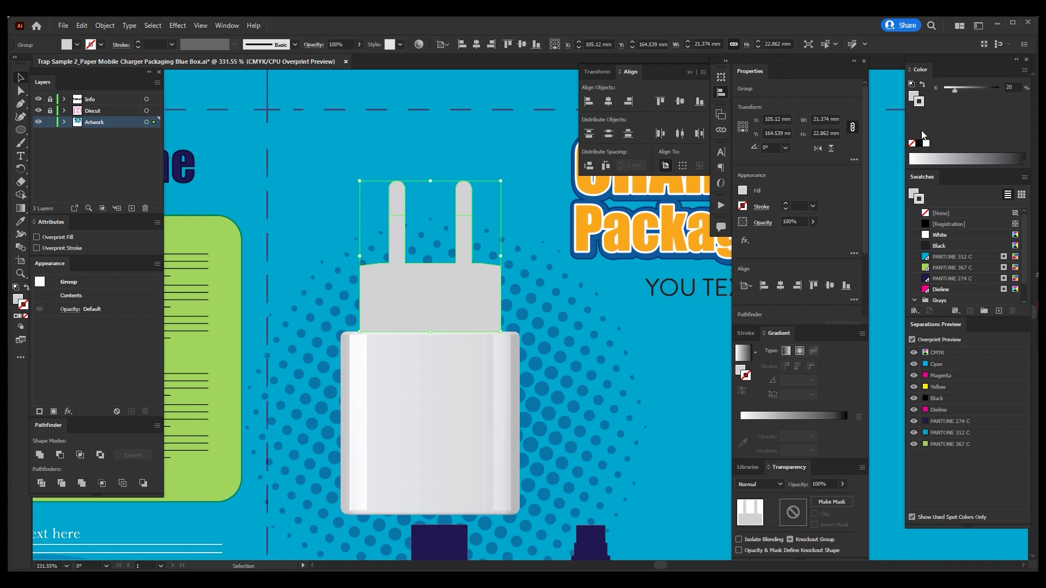
{"action": "left_click", "coordinate": [70, 248]}
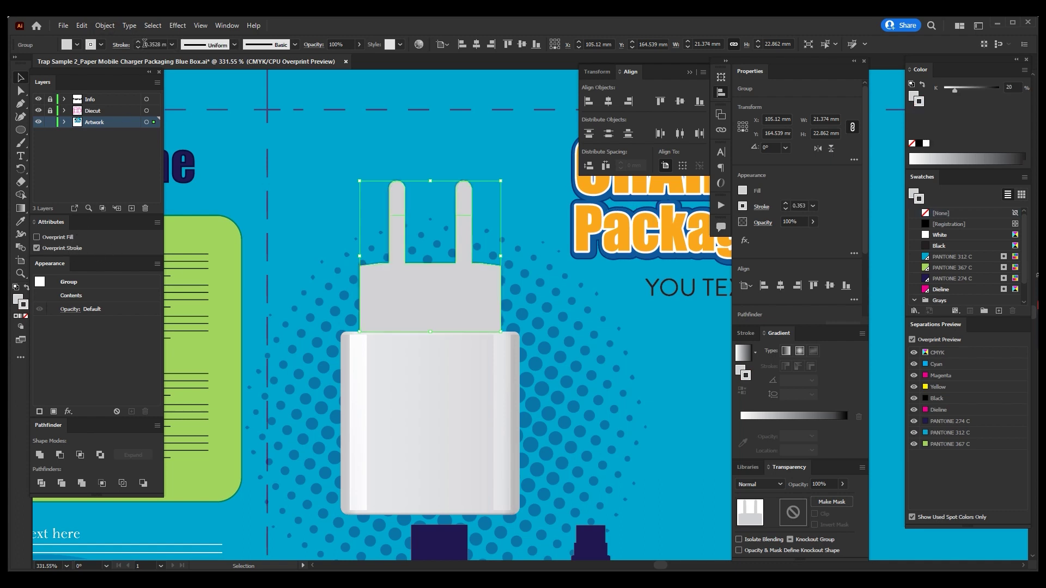
{"action": "double_click", "coordinate": [154, 44]}
{"action": "type", "text": "0.4"}
{"action": "key", "text": "Return"}
Zoom the view to 400% on the charger and reselect the charger group
{"action": "left_click", "coordinate": [568, 175]}
{"action": "key", "text": "z"}
{"action": "scroll", "coordinate": [504, 201], "scroll_direction": "down", "scroll_amount": 3}
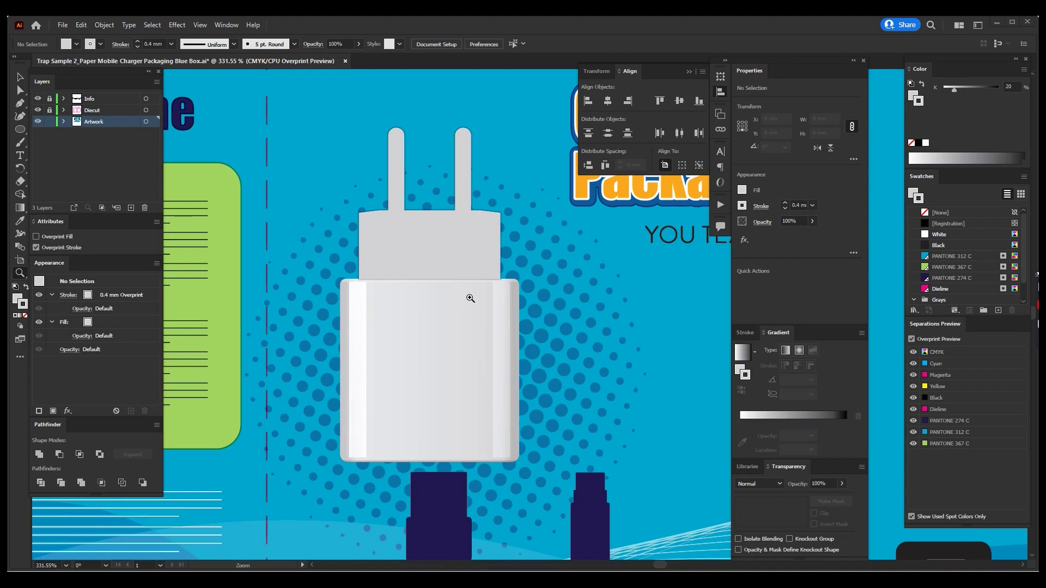
{"action": "left_click", "coordinate": [469, 261]}
{"action": "key", "text": "v"}
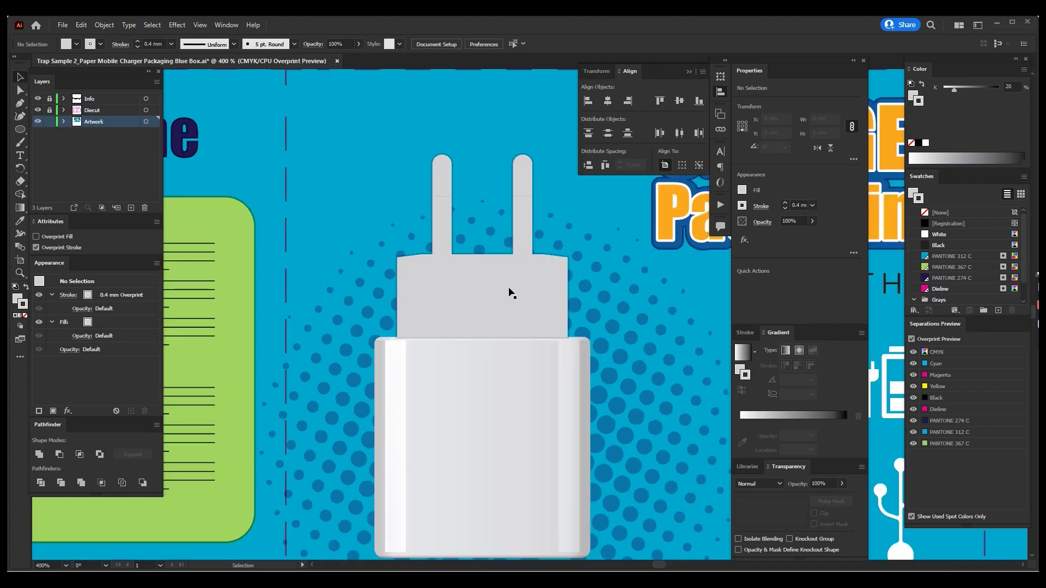
{"action": "left_click", "coordinate": [510, 292]}
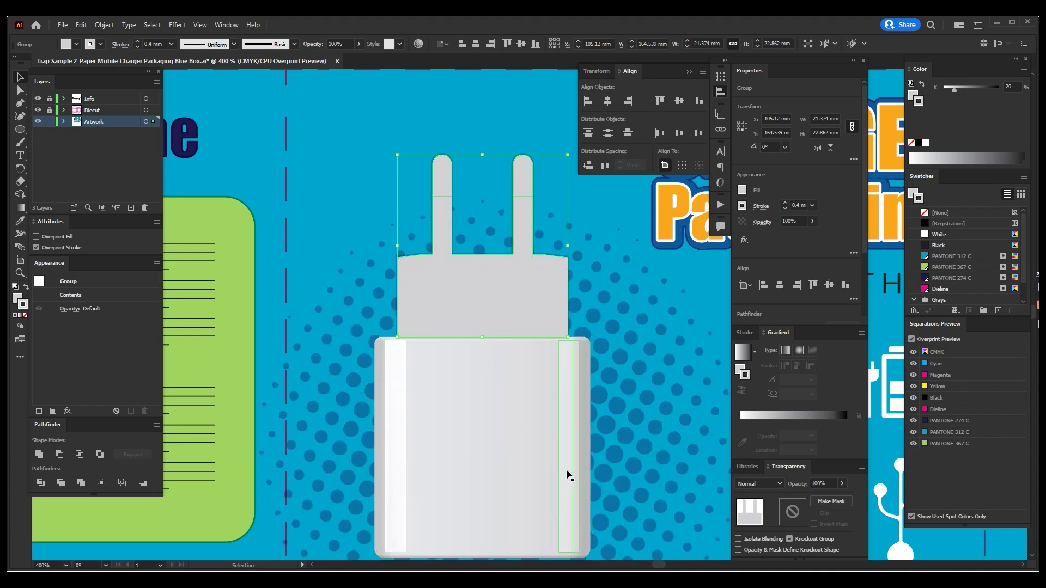
Select only the charger body shape, delete it, then undo the deletion and deselect
{"action": "scroll", "coordinate": [568, 479], "scroll_direction": "down", "scroll_amount": 1}
{"action": "key", "text": "a"}
{"action": "left_click", "coordinate": [583, 389]}
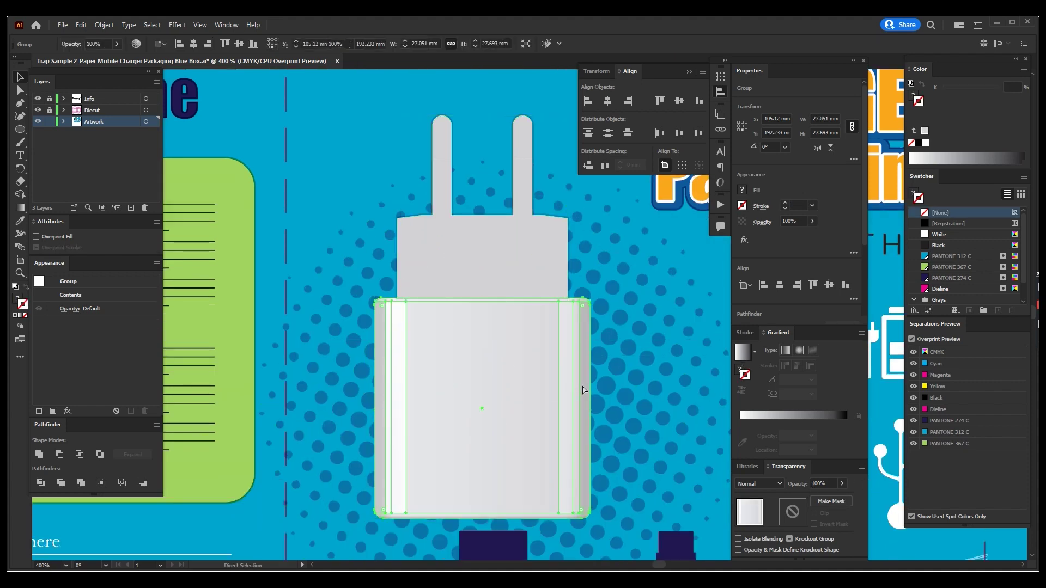
{"action": "key", "text": "Delete"}
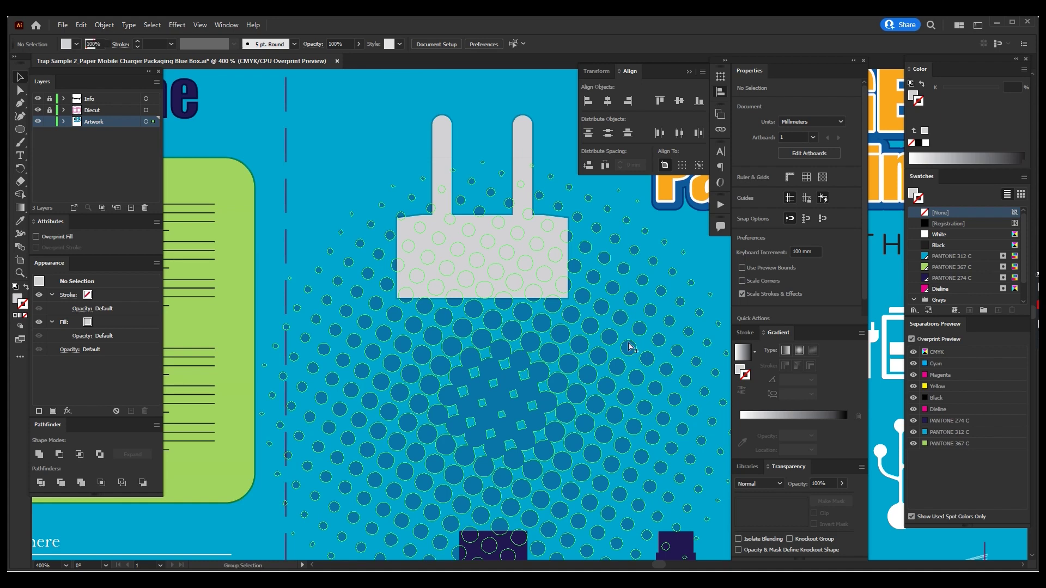
{"action": "key", "text": "ctrl+z"}
{"action": "key", "text": "ctrl+shift+a"}
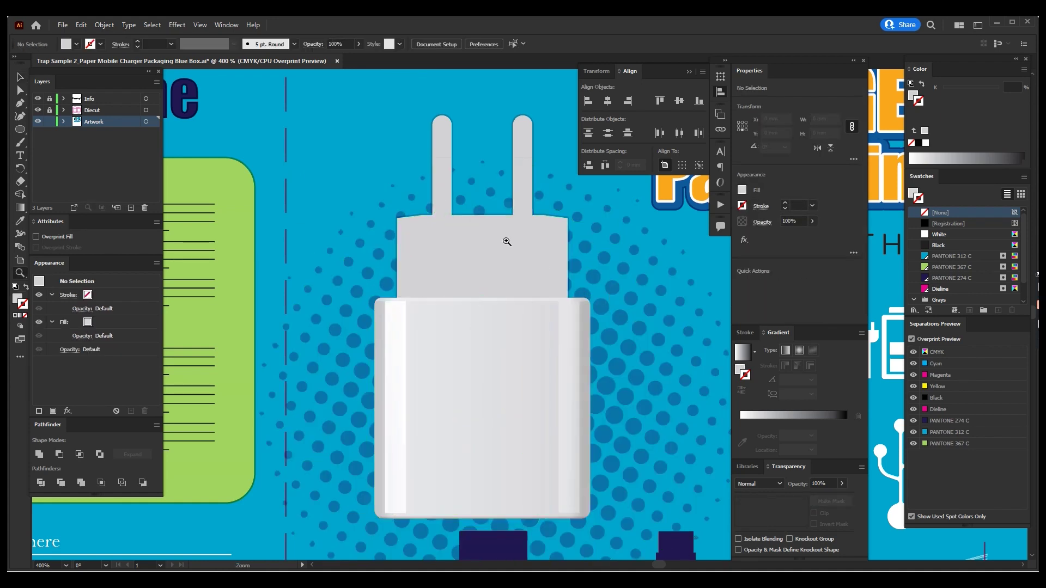
Add a second fill with an Offset Path effect to the charger body rectangle
{"action": "left_click_drag", "start_coordinate": [504, 242], "coordinate": [610, 380]}
{"action": "key", "text": "a"}
{"action": "left_click", "coordinate": [643, 334]}
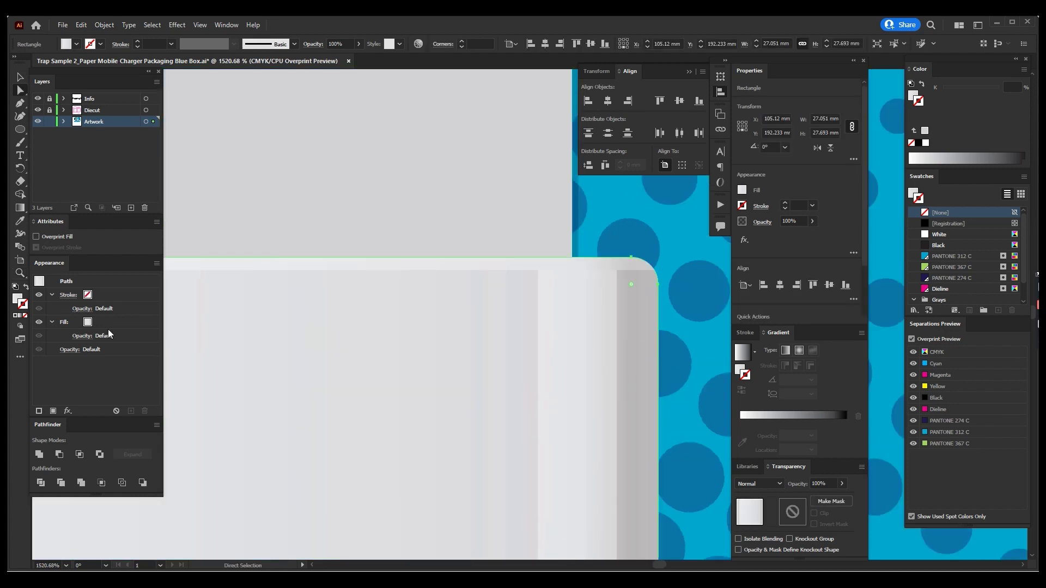
{"action": "left_click", "coordinate": [108, 324]}
{"action": "left_click", "coordinate": [53, 411]}
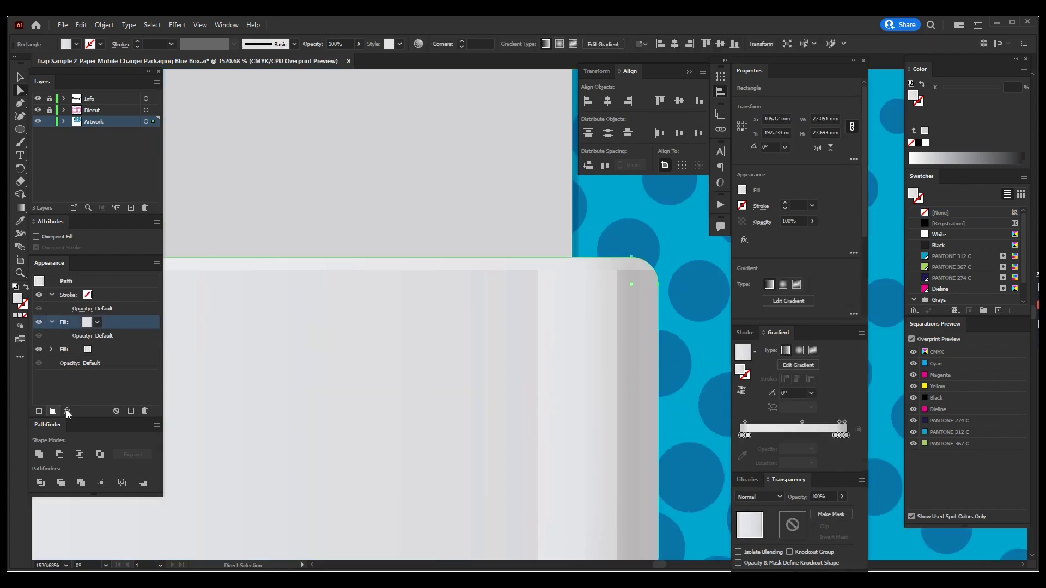
{"action": "left_click", "coordinate": [67, 411]}
{"action": "left_click", "coordinate": [205, 201]}
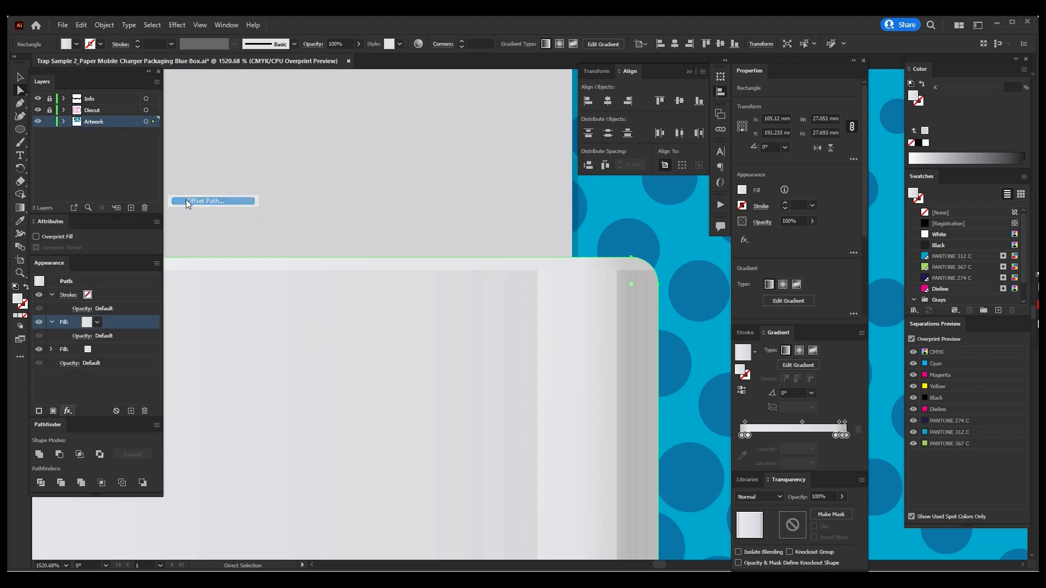
{"action": "type", "text": "0.2"}
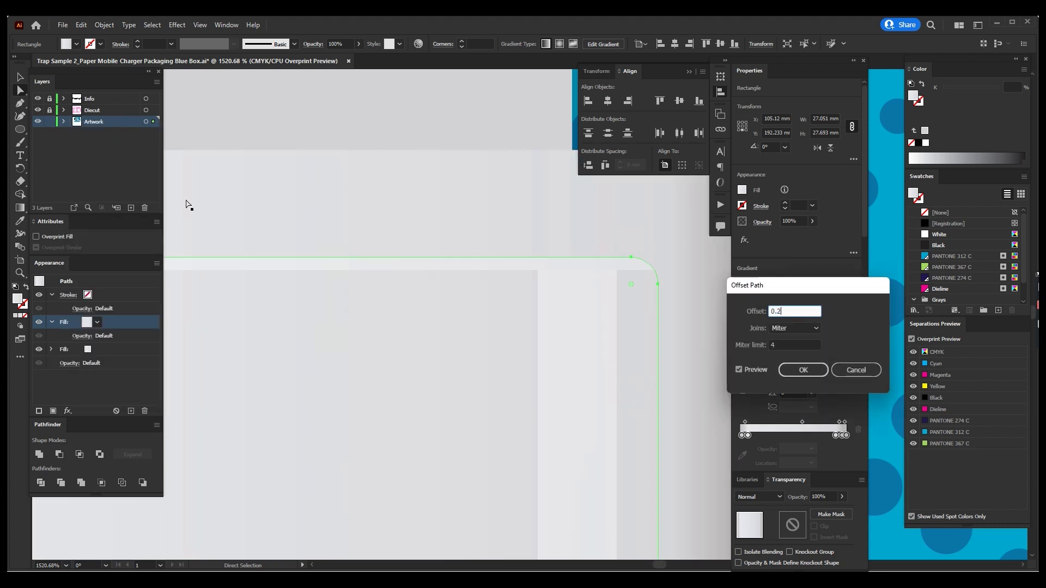
{"action": "key", "text": "Return"}
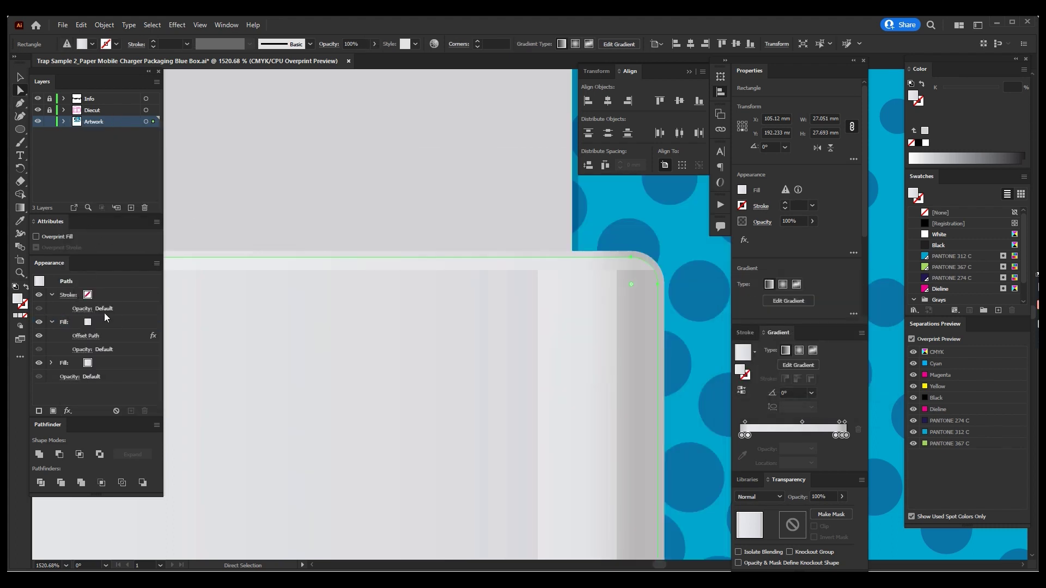
Set the offset trap fill's blend mode to Darken
{"action": "left_click", "coordinate": [110, 323]}
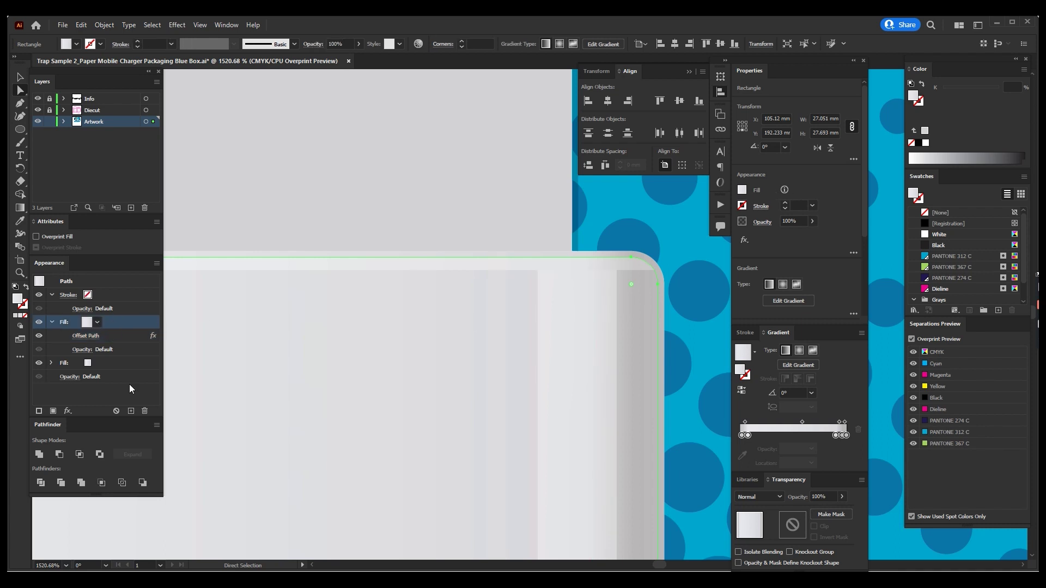
{"action": "left_click", "coordinate": [80, 349]}
{"action": "left_click", "coordinate": [57, 372]}
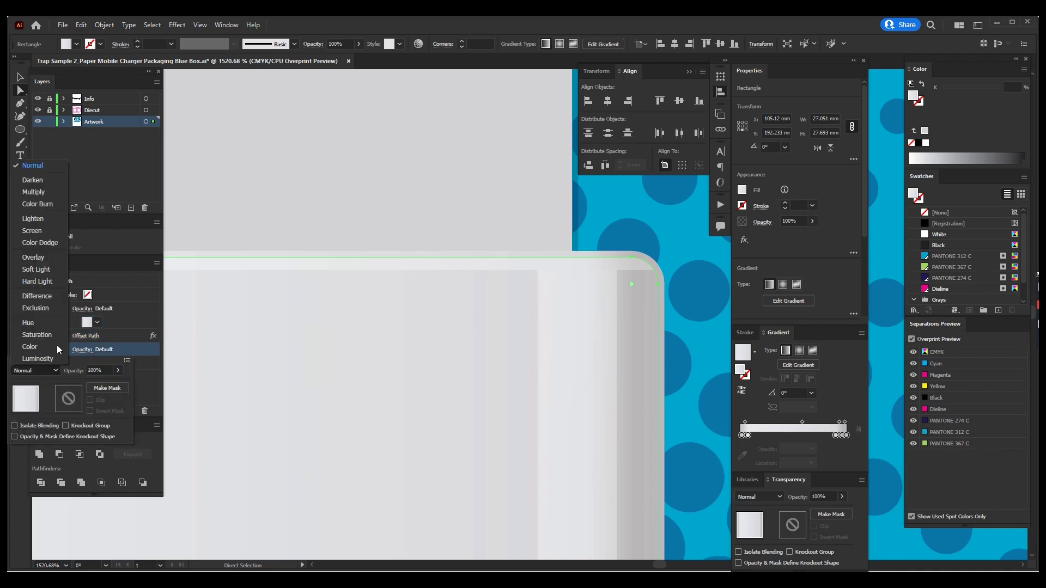
{"action": "left_click", "coordinate": [47, 180]}
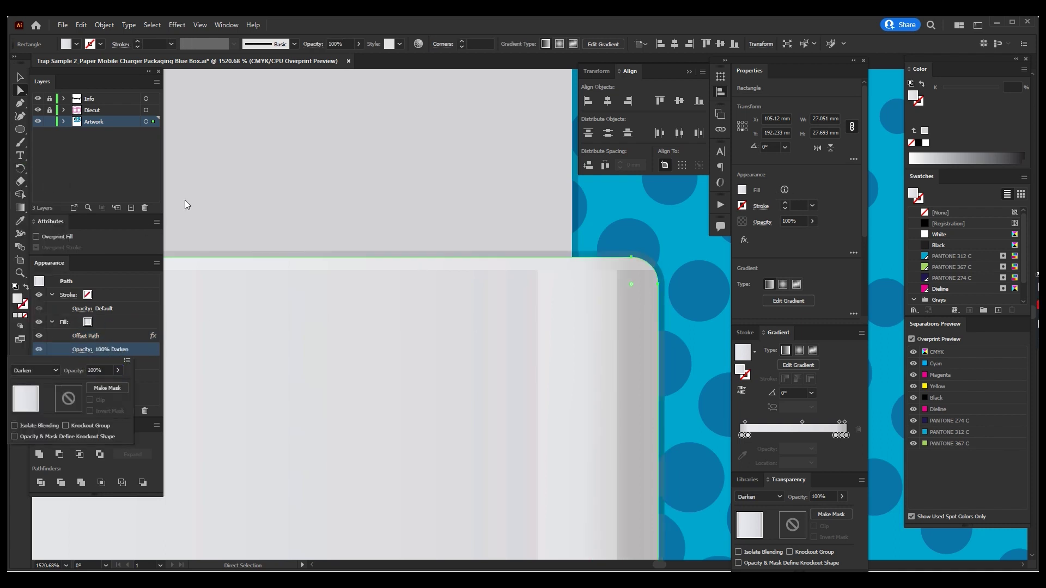
{"action": "left_click", "coordinate": [123, 226]}
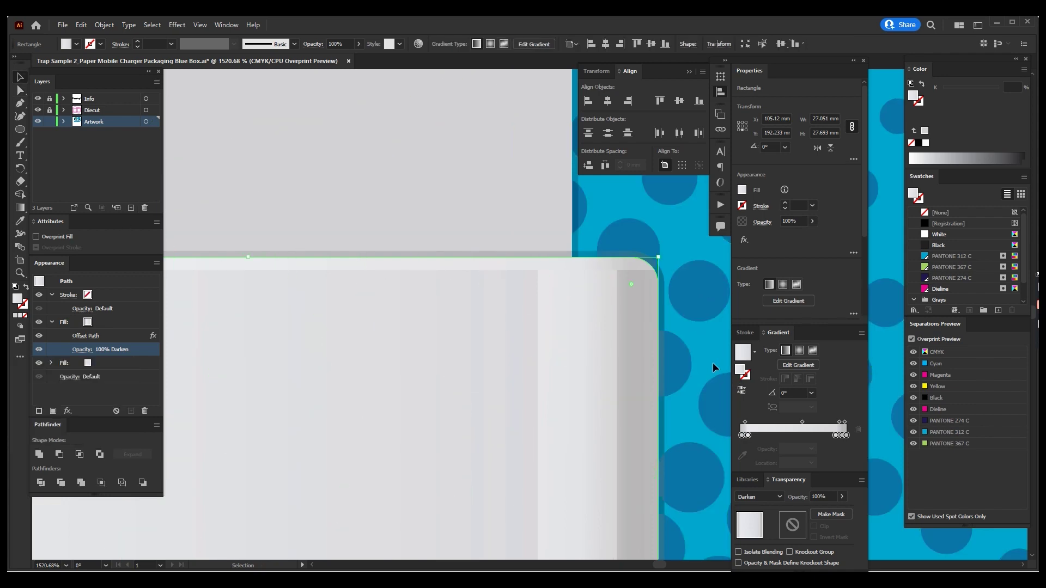
Zoom to the charger and preview only the Black separation, then restore all plates
{"action": "key", "text": "ctrl+0"}
{"action": "key", "text": "z"}
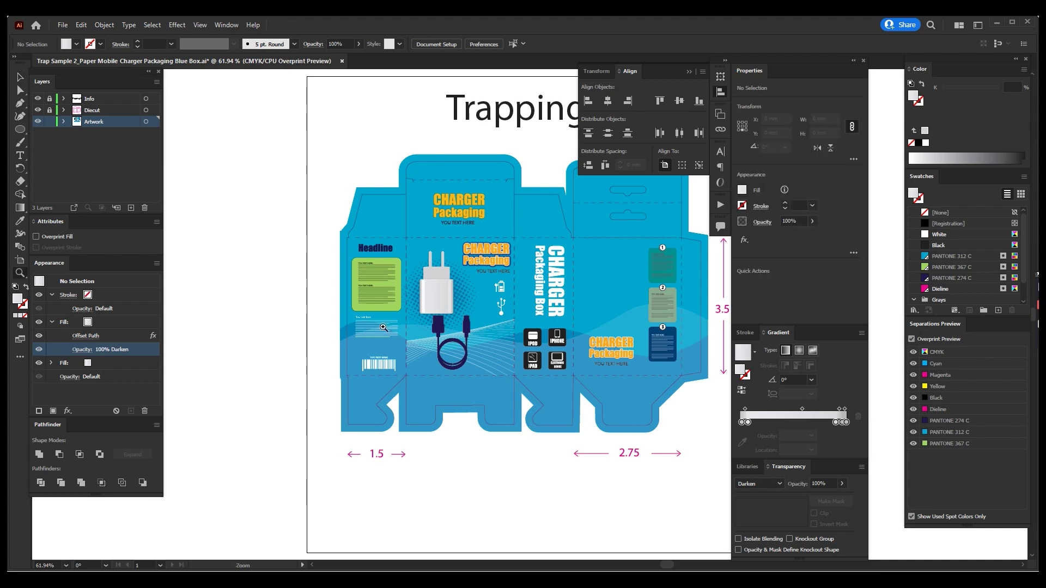
{"action": "left_click", "coordinate": [472, 333]}
{"action": "scroll", "coordinate": [525, 168], "scroll_direction": "up", "scroll_amount": 1}
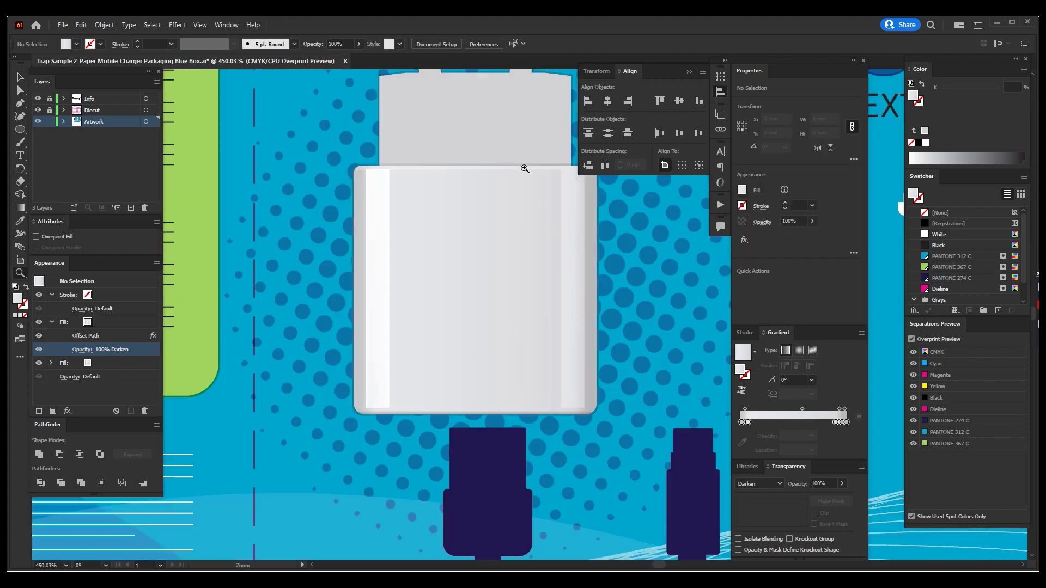
{"action": "scroll", "coordinate": [507, 197], "scroll_direction": "up", "scroll_amount": 1}
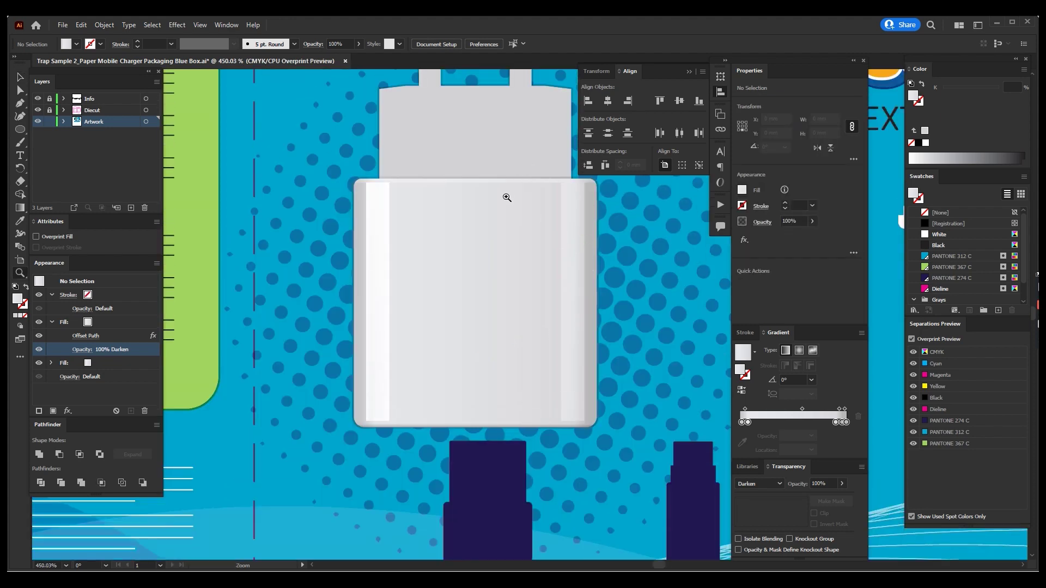
{"action": "left_click", "coordinate": [912, 398]}
{"action": "left_click", "coordinate": [913, 398], "text": "alt"}
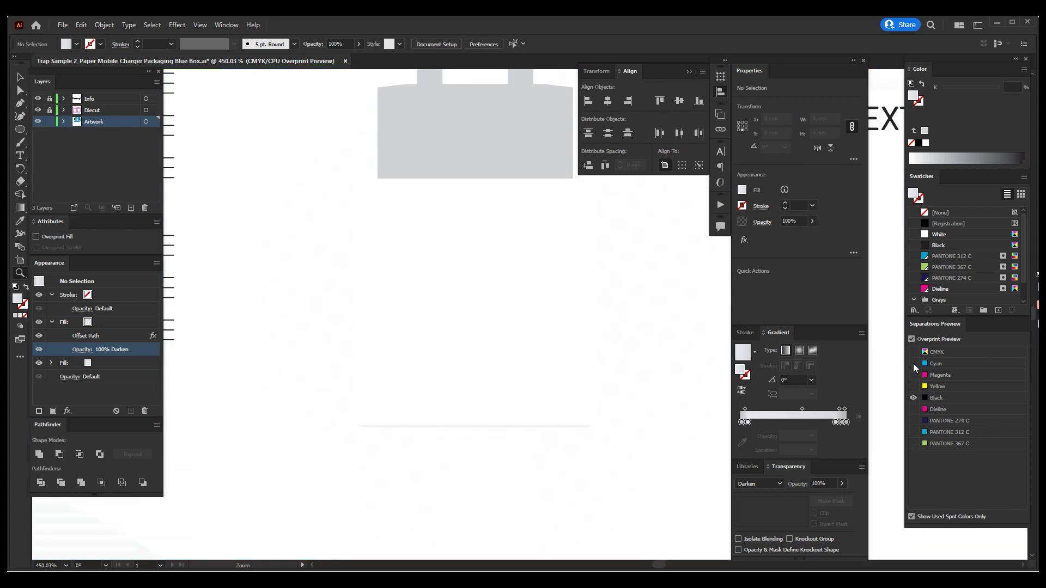
{"action": "left_click", "coordinate": [914, 364]}
{"action": "left_click", "coordinate": [913, 386], "text": "alt"}
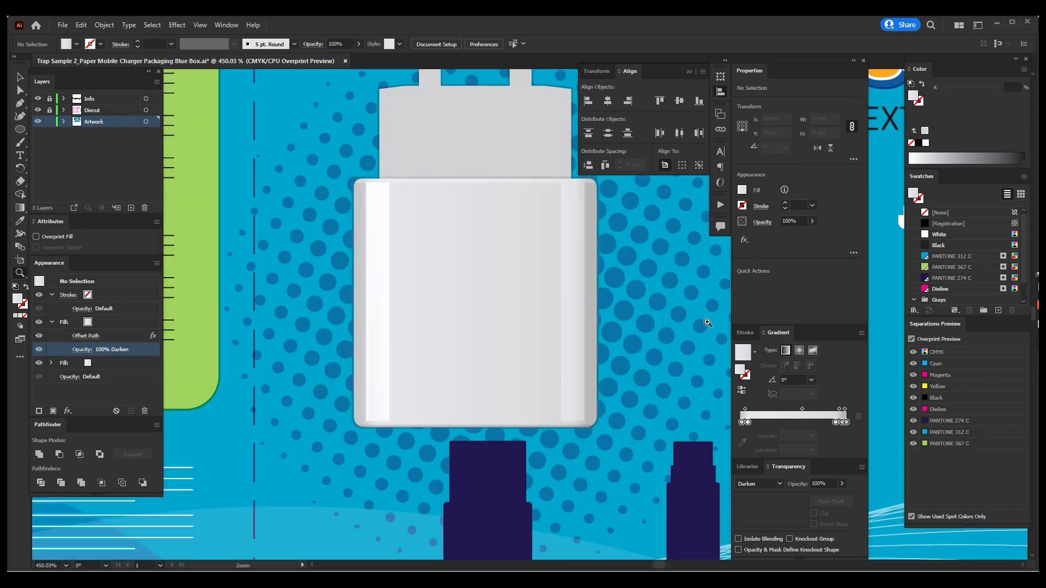
{"action": "scroll", "coordinate": [642, 303], "scroll_direction": "up", "scroll_amount": 2}
{"action": "scroll", "coordinate": [641, 303], "scroll_direction": "up", "scroll_amount": 1}
{"action": "scroll", "coordinate": [641, 303], "scroll_direction": "up", "scroll_amount": 2}
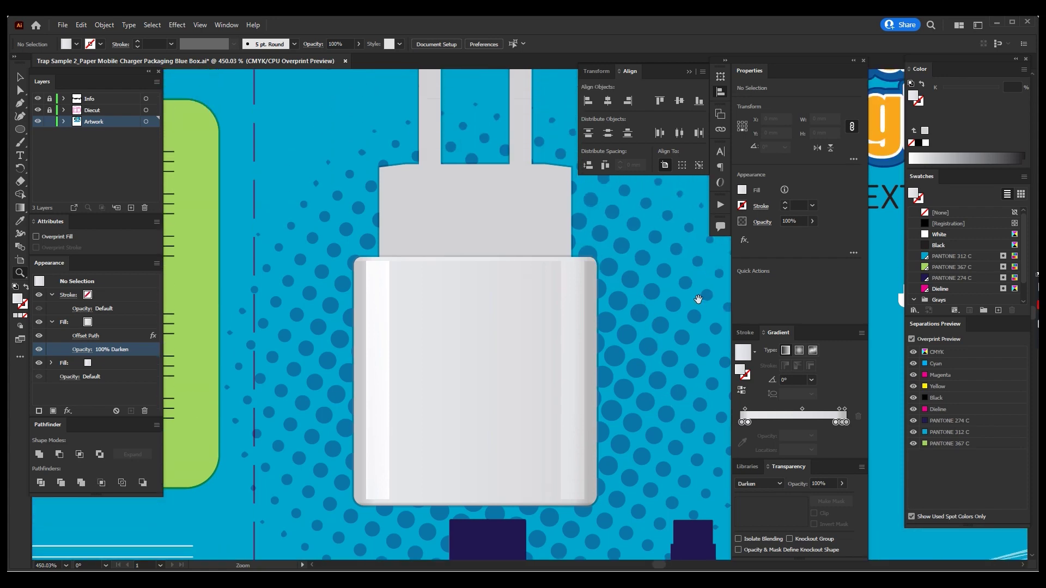
{"action": "scroll", "coordinate": [532, 249], "scroll_direction": "right", "scroll_amount": 3}
{"action": "scroll", "coordinate": [532, 249], "scroll_direction": "up", "scroll_amount": 1}
Add a second fill with a negative Offset Path to the halftone dots compound path
{"action": "left_click_drag", "start_coordinate": [532, 249], "coordinate": [531, 328]}
{"action": "key", "text": "v"}
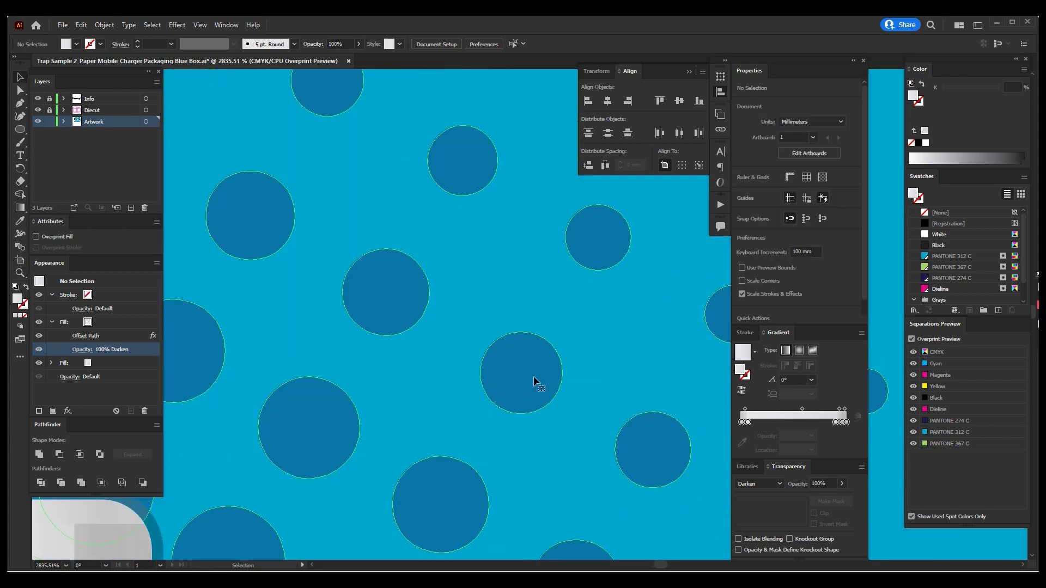
{"action": "left_click", "coordinate": [535, 375]}
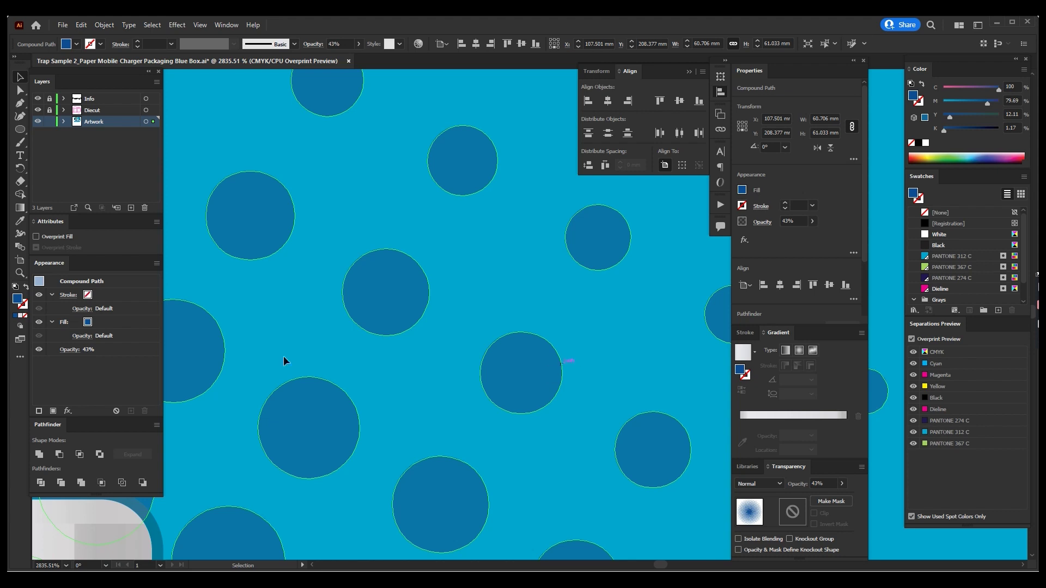
{"action": "left_click", "coordinate": [119, 322]}
{"action": "left_click", "coordinate": [53, 410]}
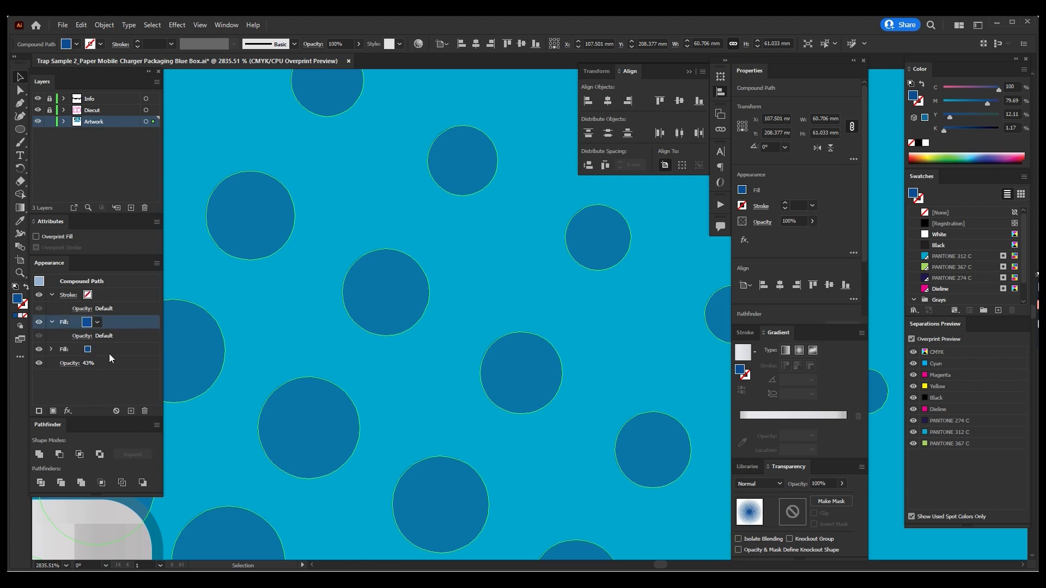
{"action": "left_click", "coordinate": [109, 354]}
{"action": "left_click", "coordinate": [67, 411]}
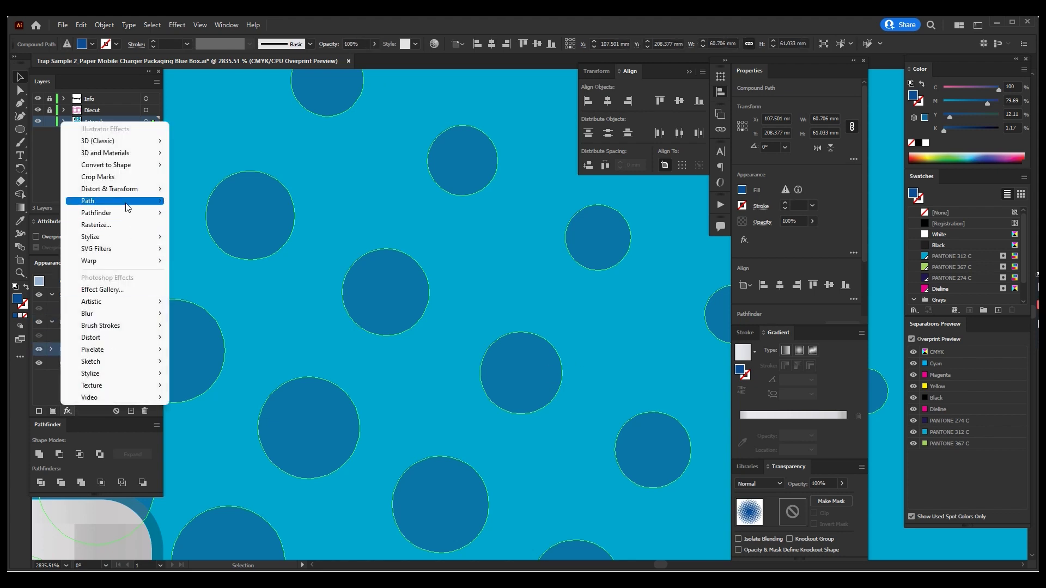
{"action": "mouse_move", "coordinate": [115, 202]}
{"action": "left_click", "coordinate": [198, 198]}
{"action": "type", "text": "-0.2"}
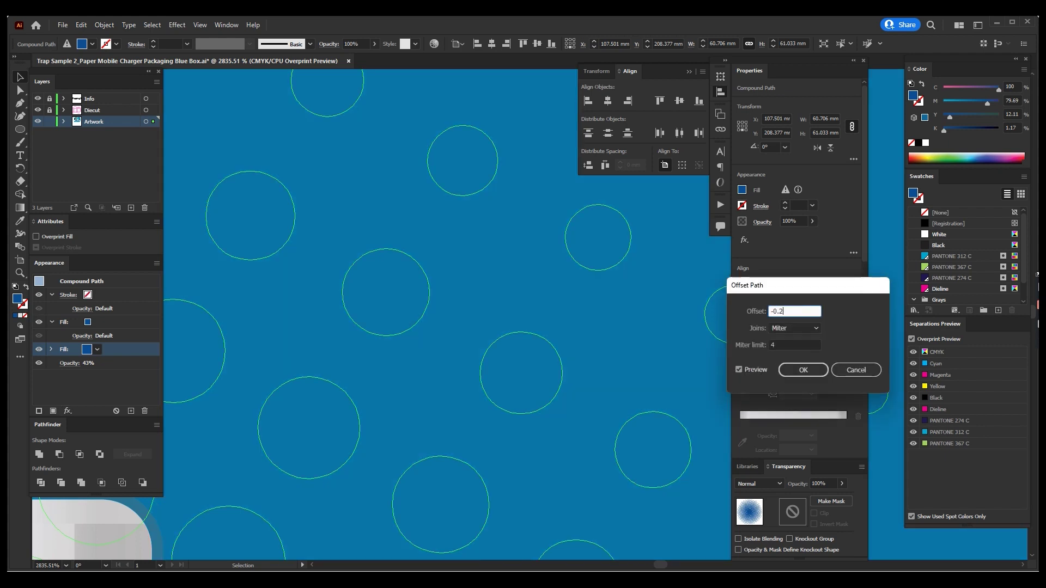
{"action": "key", "text": "Return"}
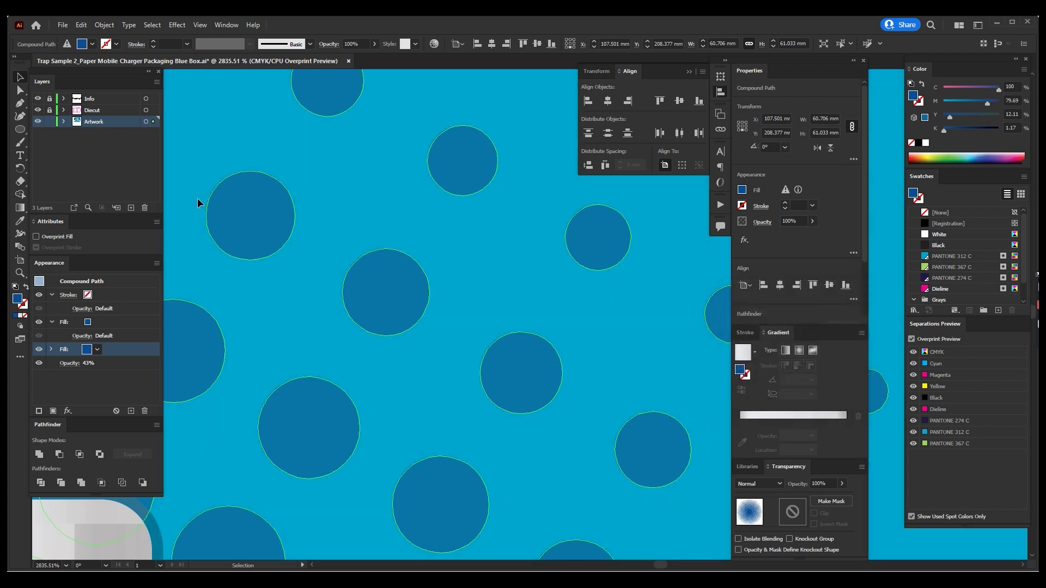
Set the dots' upper fill to overprint and check the lower fill's Offset Path
{"action": "left_click", "coordinate": [109, 322]}
{"action": "left_click", "coordinate": [61, 237]}
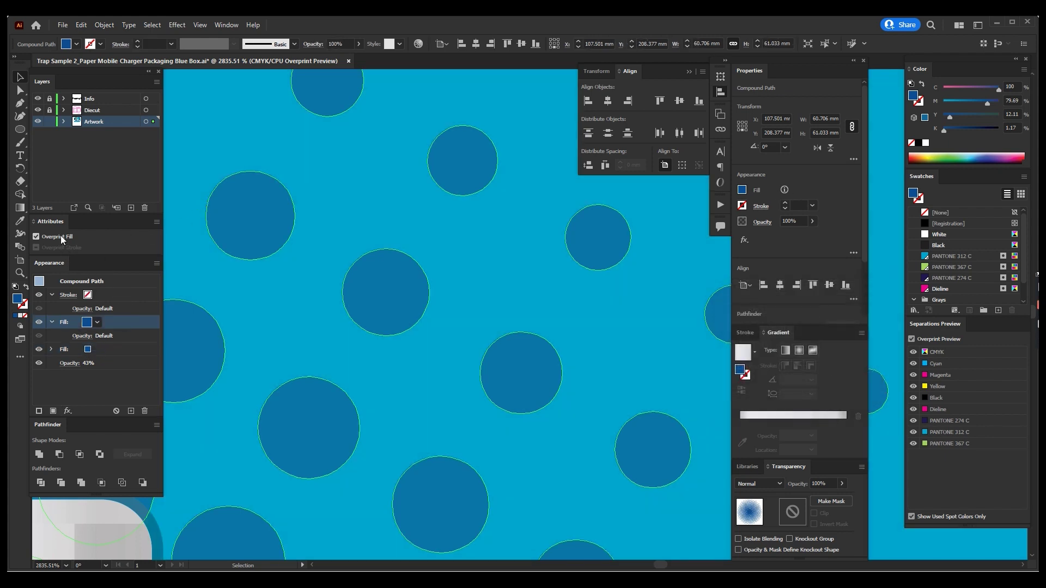
{"action": "left_click", "coordinate": [105, 349]}
{"action": "left_click", "coordinate": [50, 349]}
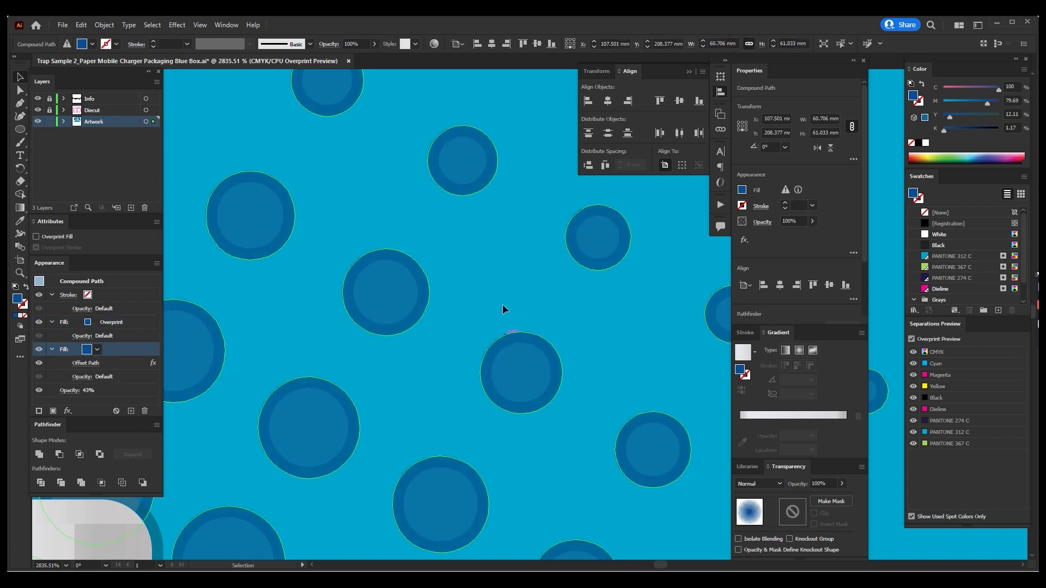
{"action": "key", "text": "ctrl+shift+a"}
{"action": "key", "text": "ctrl+0"}
Fill the plug and cable group with PANTONE 274 C
{"action": "key", "text": "z"}
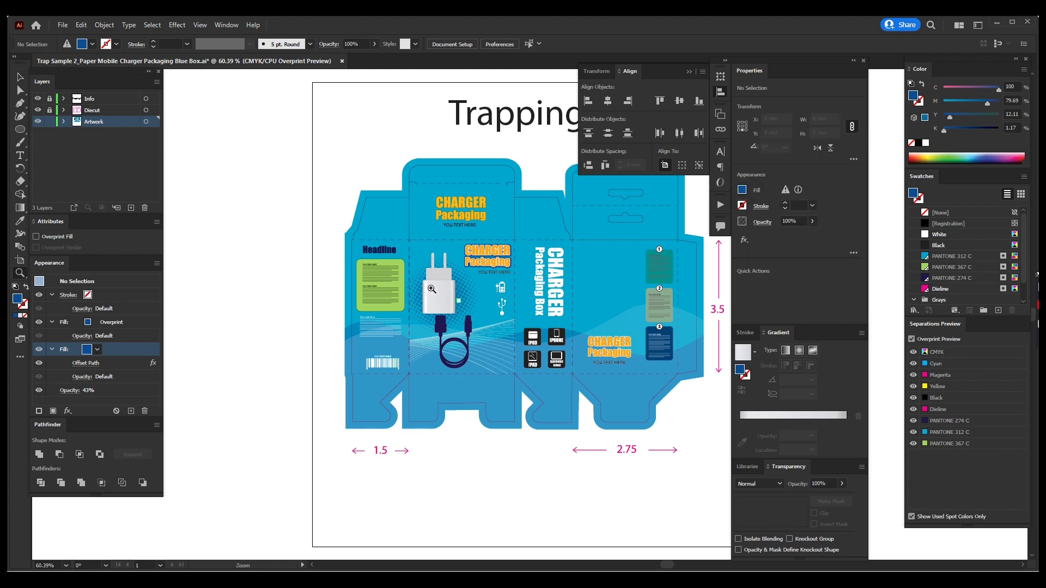
{"action": "left_click_drag", "start_coordinate": [479, 332], "coordinate": [494, 338]}
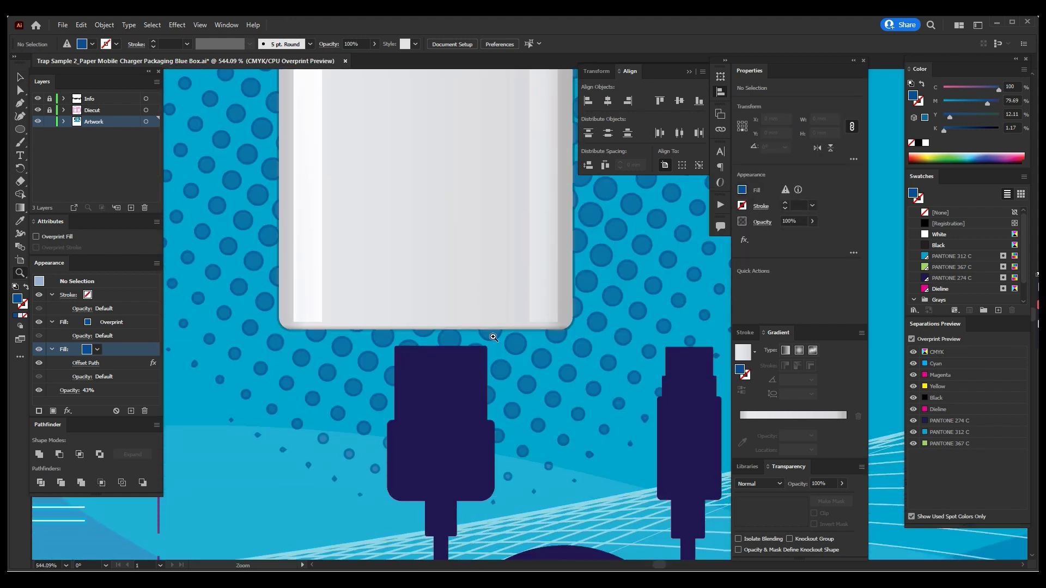
{"action": "scroll", "coordinate": [487, 410], "scroll_direction": "down", "scroll_amount": 2}
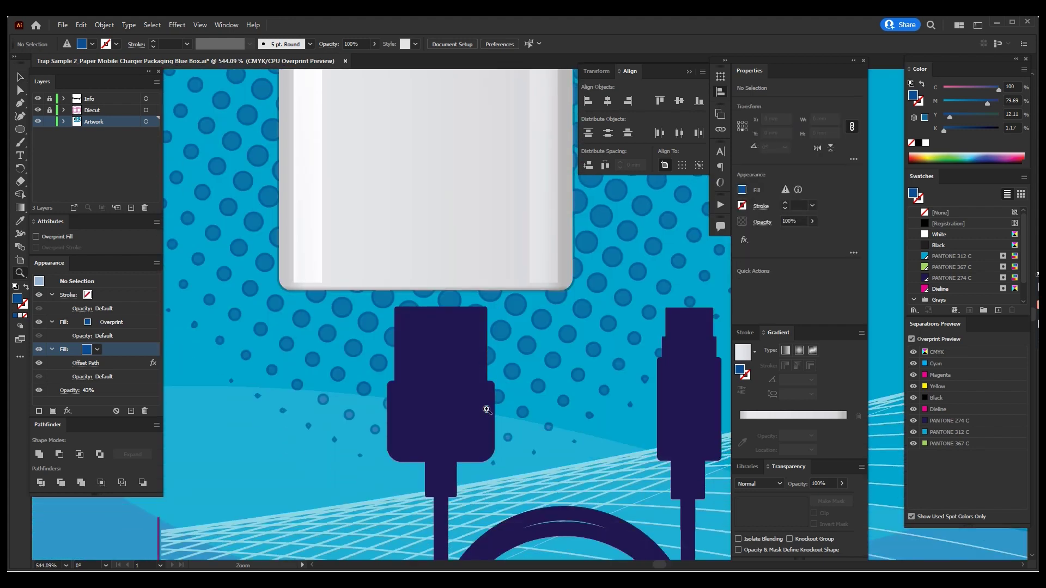
{"action": "scroll", "coordinate": [486, 409], "scroll_direction": "down", "scroll_amount": 3}
{"action": "key", "text": "v"}
{"action": "left_click", "coordinate": [349, 372]}
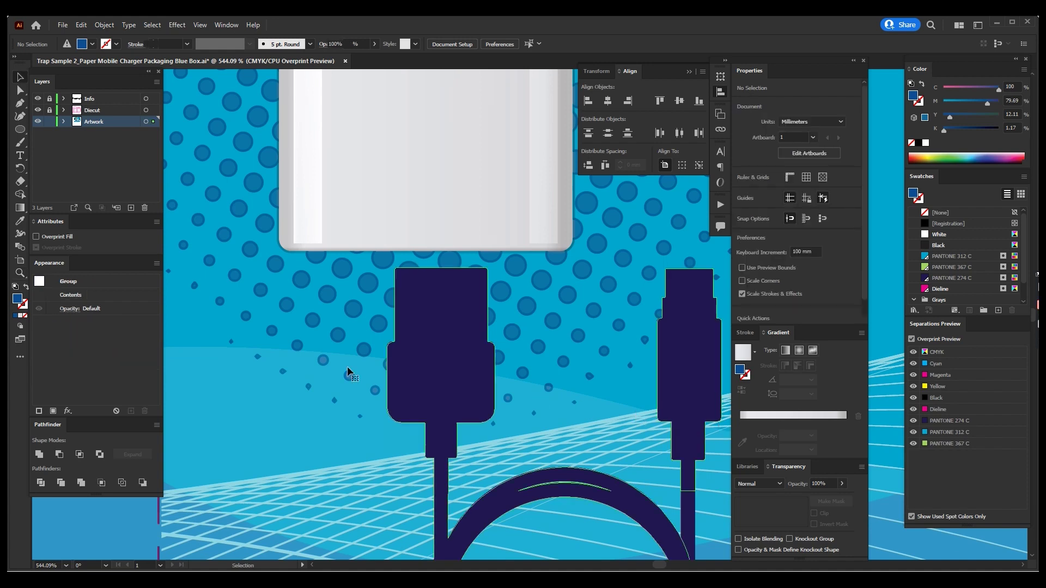
{"action": "left_click", "coordinate": [53, 411]}
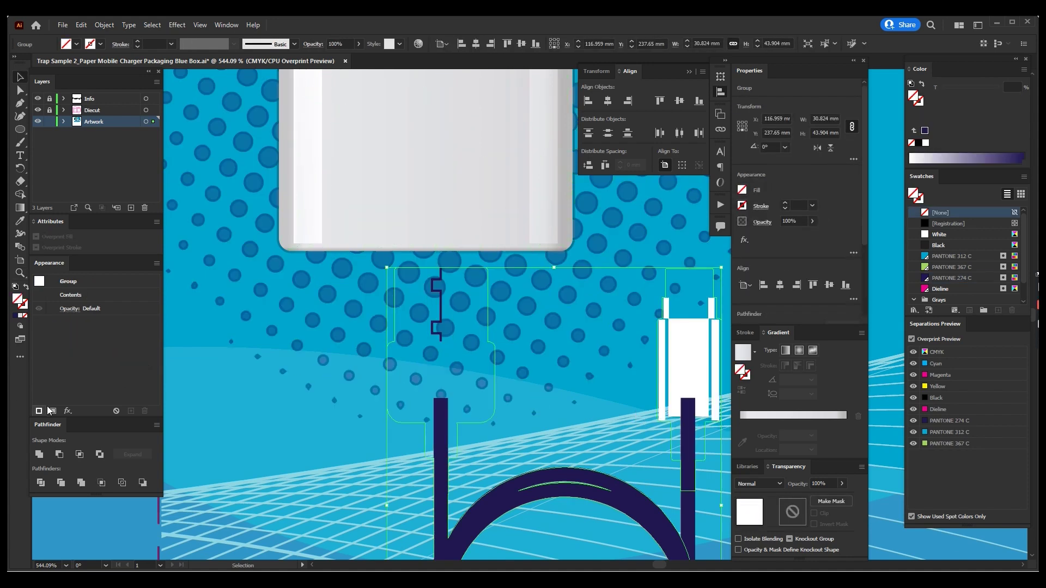
{"action": "left_click", "coordinate": [969, 280]}
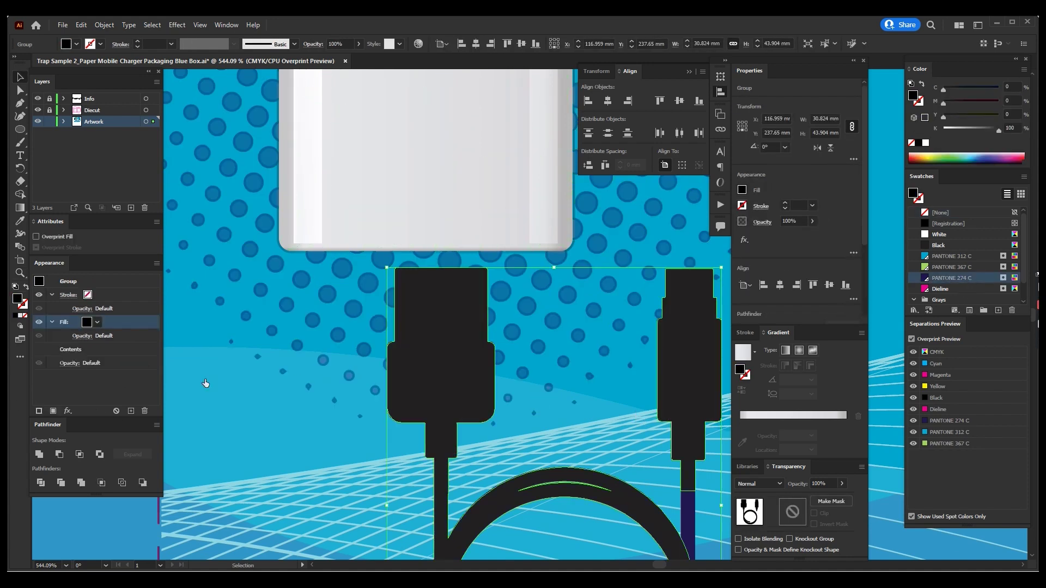
Add a second fill with a -5 Offset Path effect to the cable group
{"action": "left_click", "coordinate": [53, 411]}
{"action": "left_click", "coordinate": [67, 411]}
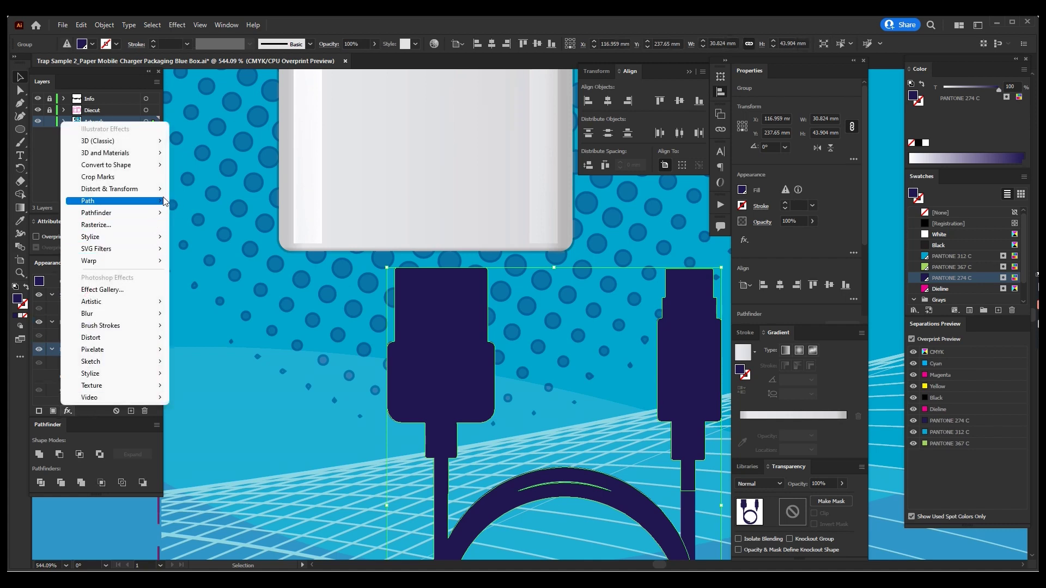
{"action": "mouse_move", "coordinate": [115, 200]}
{"action": "left_click", "coordinate": [181, 201]}
{"action": "type", "text": "-"}
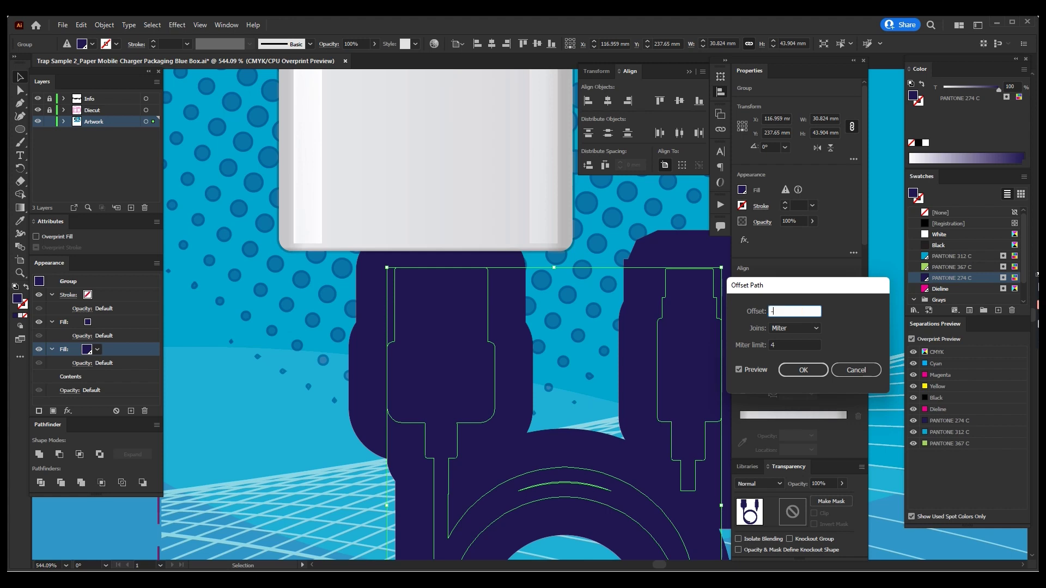
{"action": "type", "text": "5"}
{"action": "key", "text": "Return"}
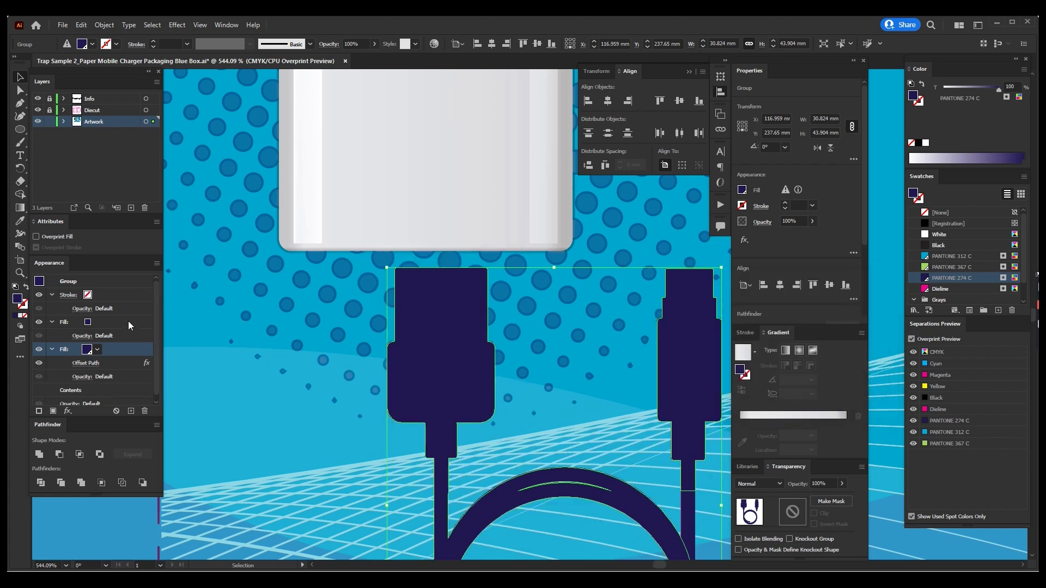
Make the group's upper fill overprint and zoom in to check the connector-edge trap
{"action": "left_click", "coordinate": [129, 322]}
{"action": "left_click", "coordinate": [36, 237]}
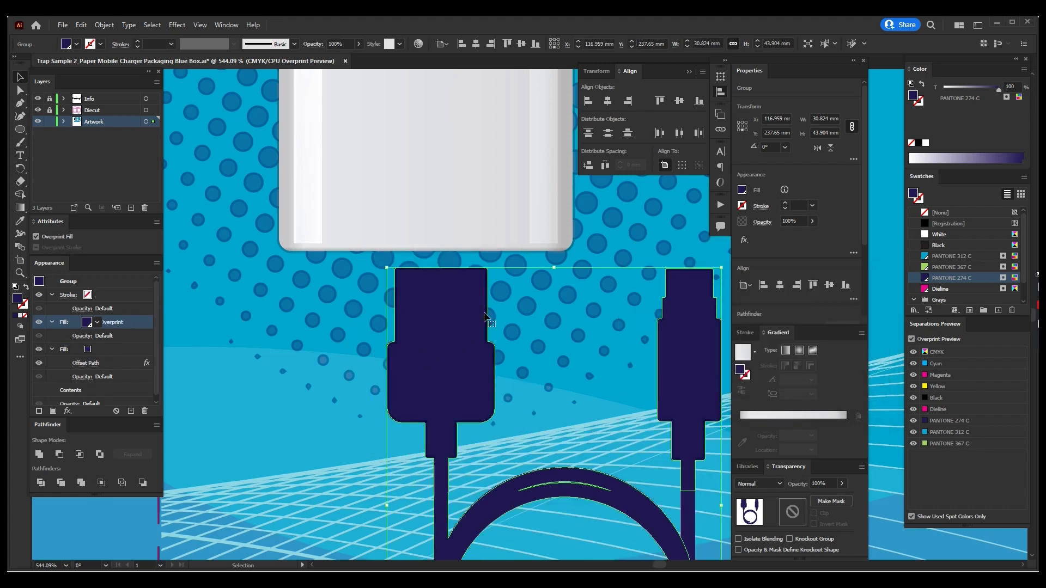
{"action": "key", "text": "z"}
{"action": "left_click_drag", "start_coordinate": [449, 309], "coordinate": [466, 322]}
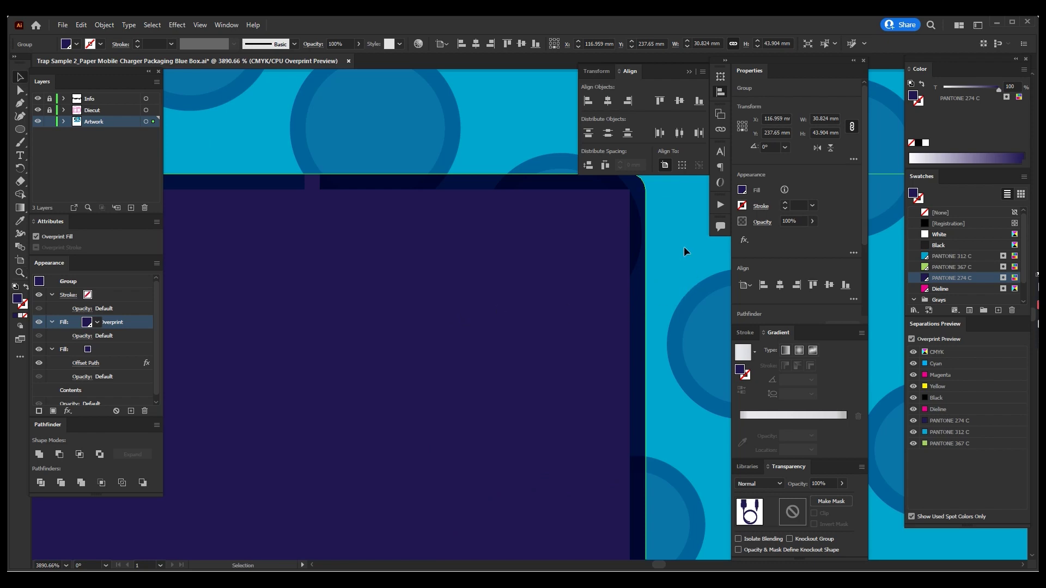
{"action": "key", "text": "ctrl+shift+a"}
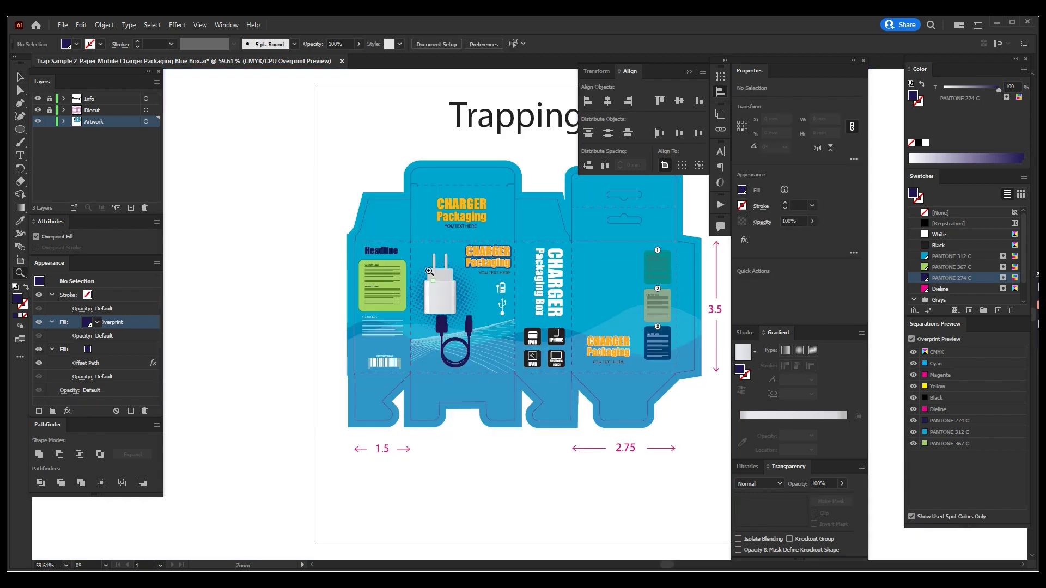
Zoom closely on the grid lines near the cable, briefly hiding the PANTONE 312 C plate
{"action": "left_click_drag", "start_coordinate": [430, 271], "coordinate": [531, 346]}
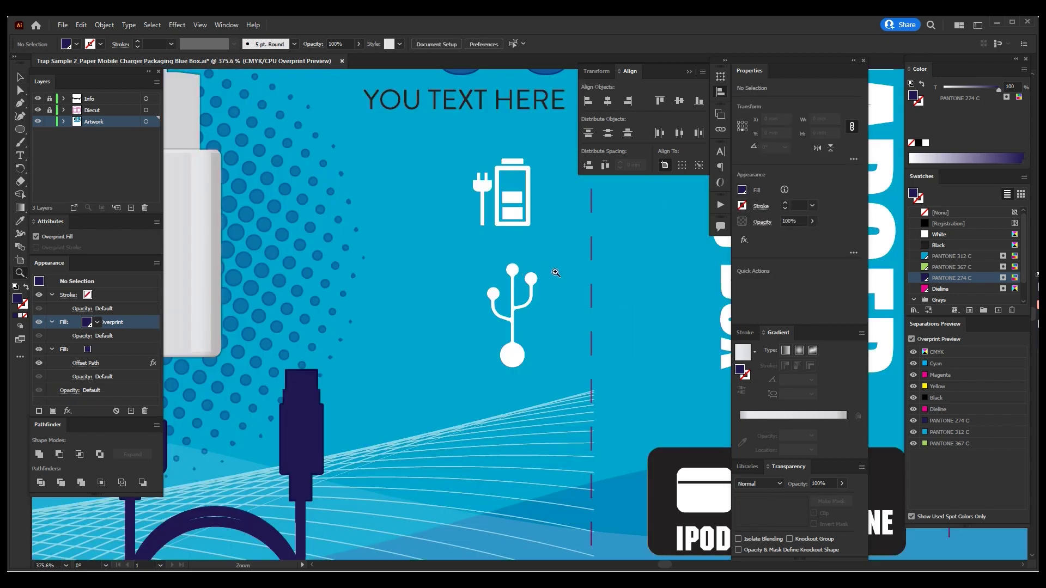
{"action": "left_click", "coordinate": [913, 432]}
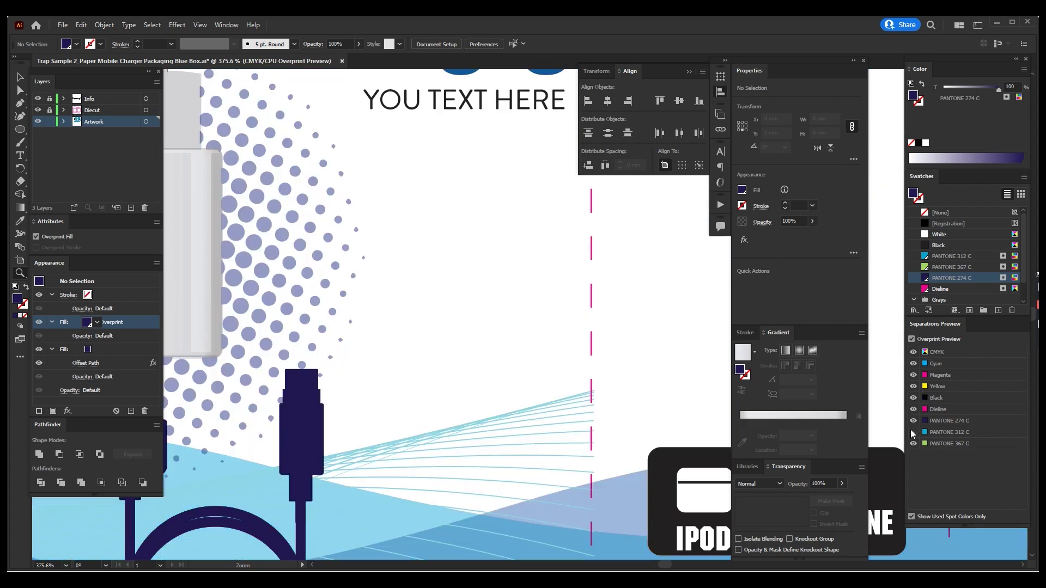
{"action": "scroll", "coordinate": [569, 303], "scroll_direction": "down", "scroll_amount": 3}
{"action": "key", "text": "ctrl+0"}
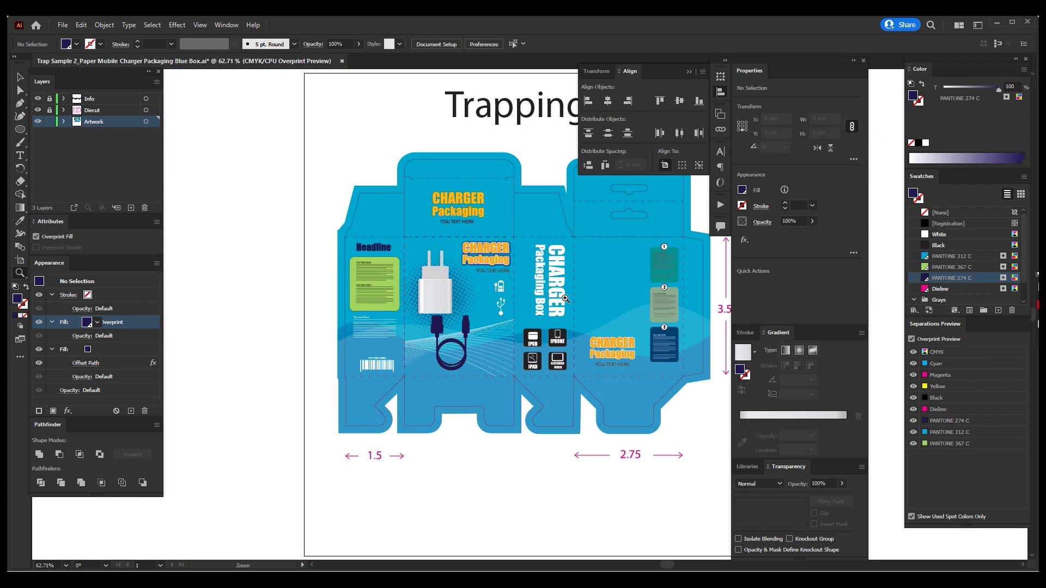
{"action": "left_click_drag", "start_coordinate": [415, 325], "coordinate": [449, 373]}
{"action": "left_click_drag", "start_coordinate": [433, 280], "coordinate": [585, 387]}
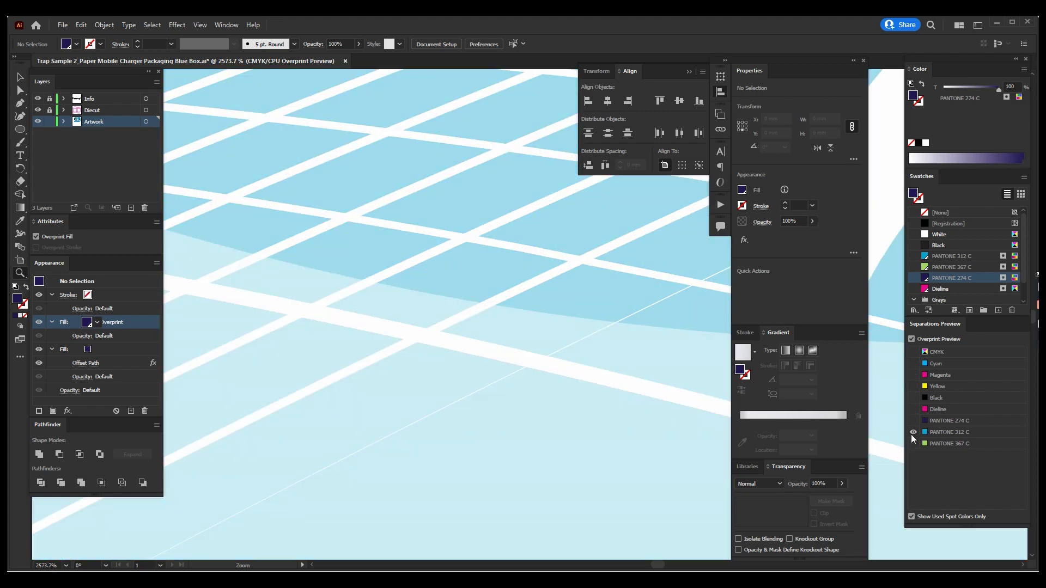
Select the light-blue grid line group and unite it into one compound path
{"action": "key", "text": "a"}
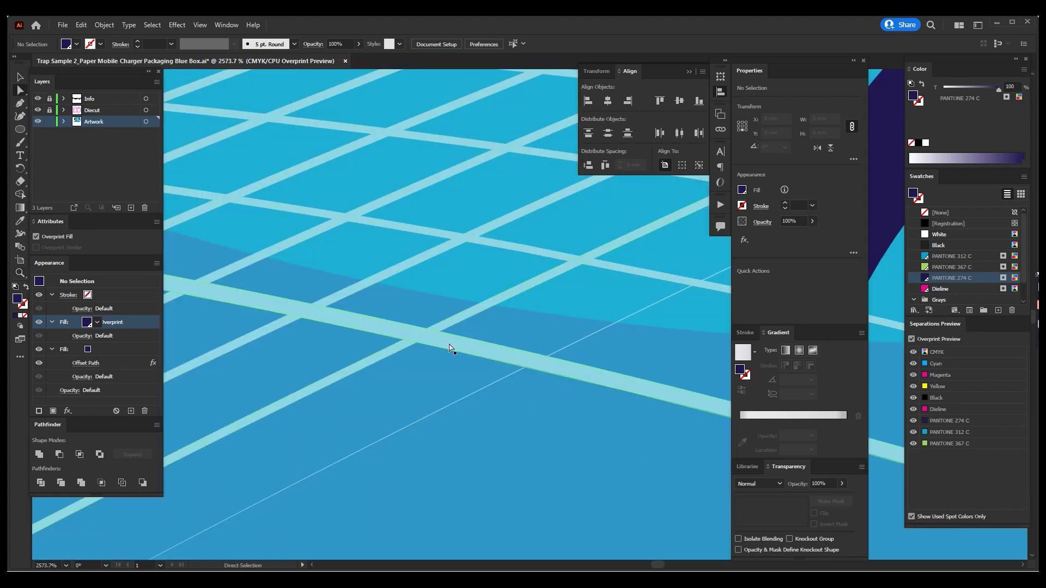
{"action": "left_click", "coordinate": [452, 346]}
{"action": "key", "text": "super"}
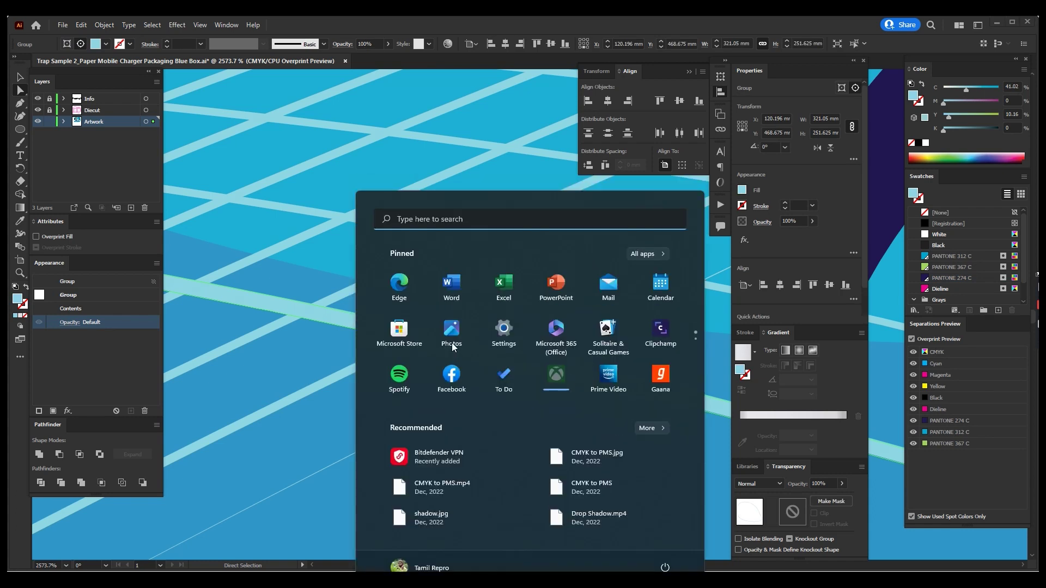
{"action": "key", "text": "Escape"}
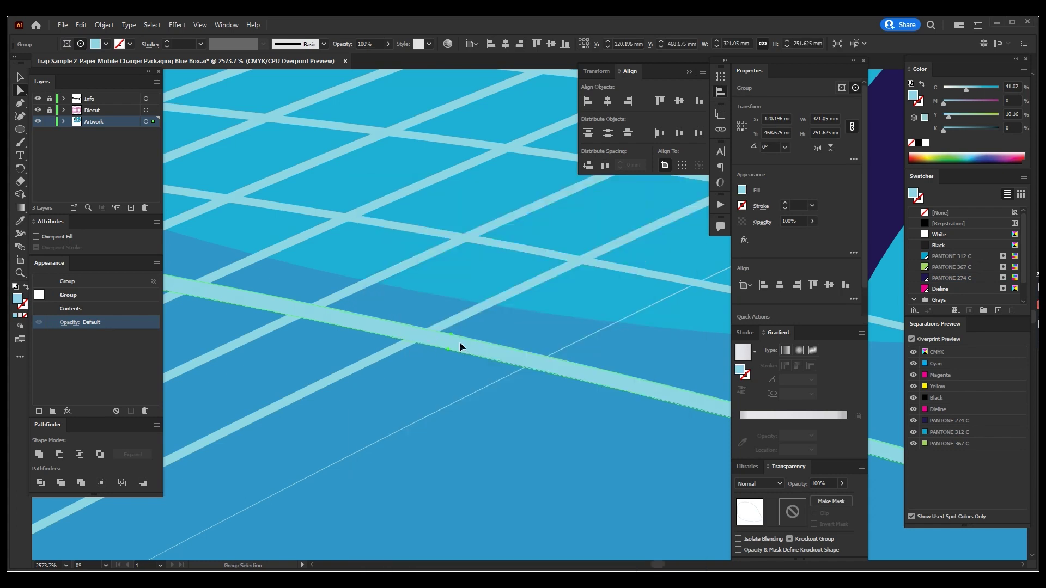
{"action": "left_click", "coordinate": [461, 346]}
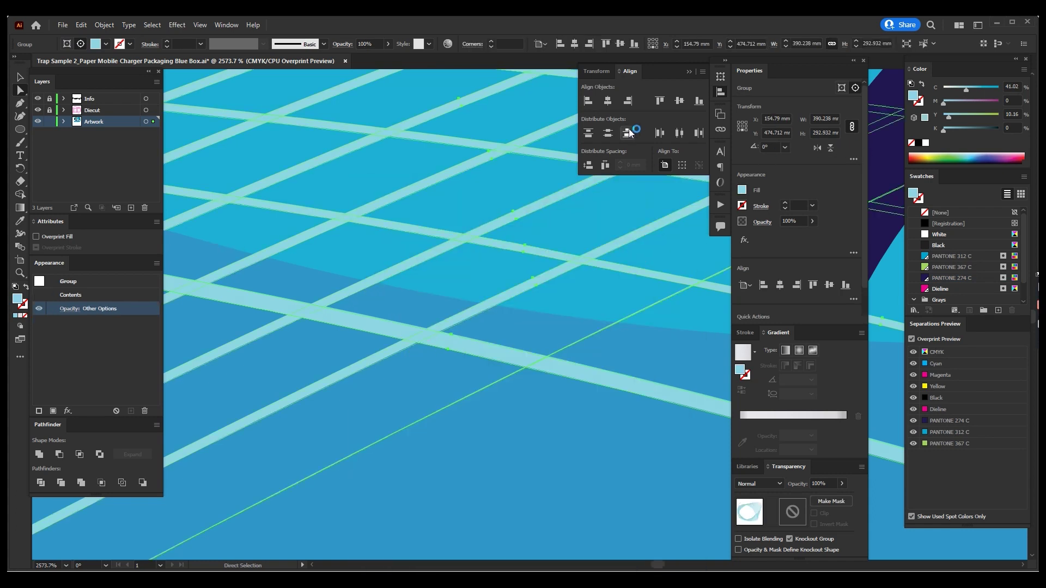
{"action": "left_click", "coordinate": [864, 60]}
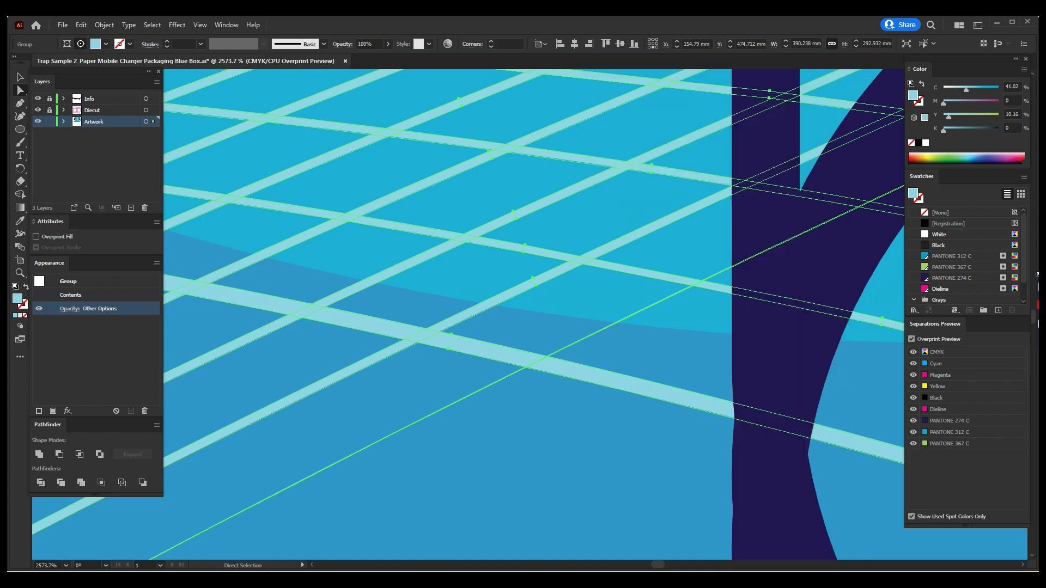
{"action": "left_click", "coordinate": [41, 455]}
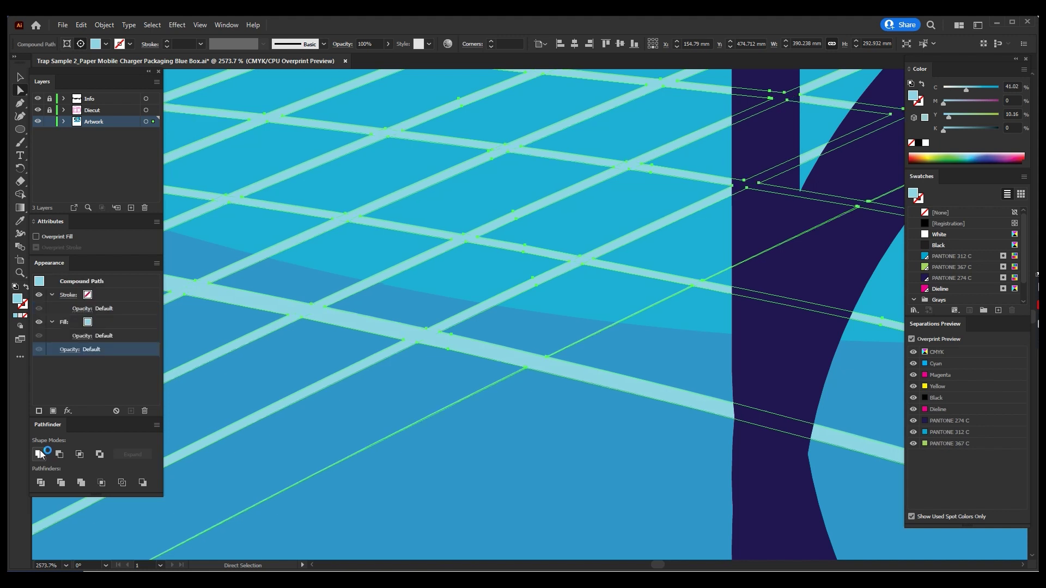
Apply a 0.2 Offset Path effect to the grid path's fill
{"action": "left_click", "coordinate": [68, 411]}
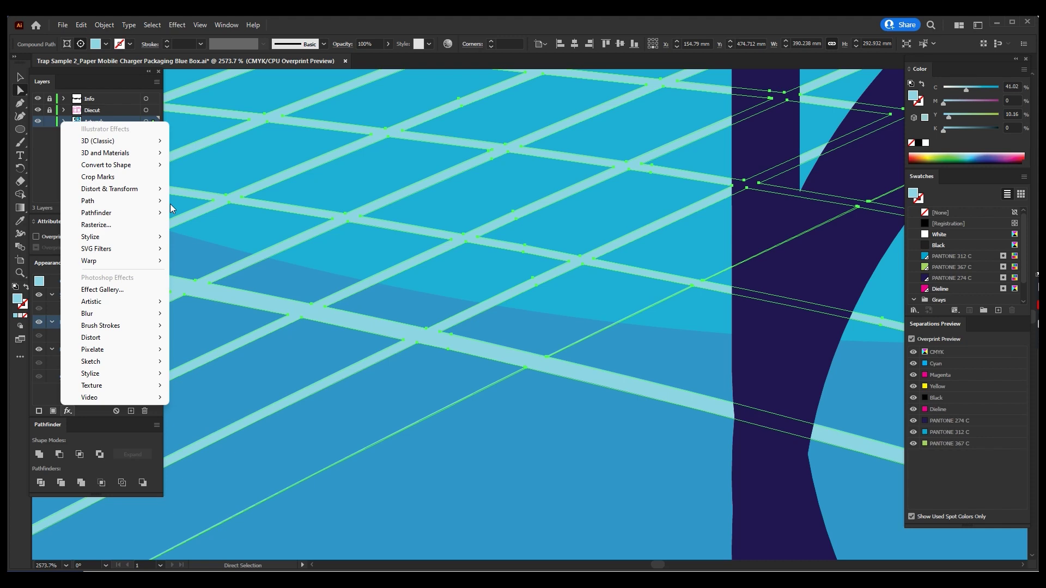
{"action": "mouse_move", "coordinate": [87, 201]}
{"action": "left_click", "coordinate": [190, 201]}
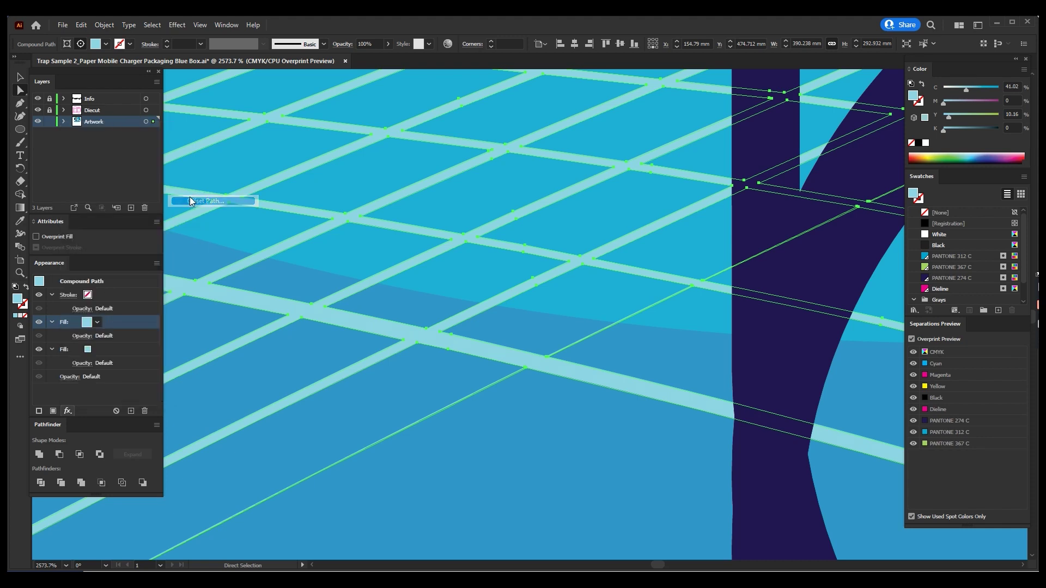
{"action": "type", "text": "0.2"}
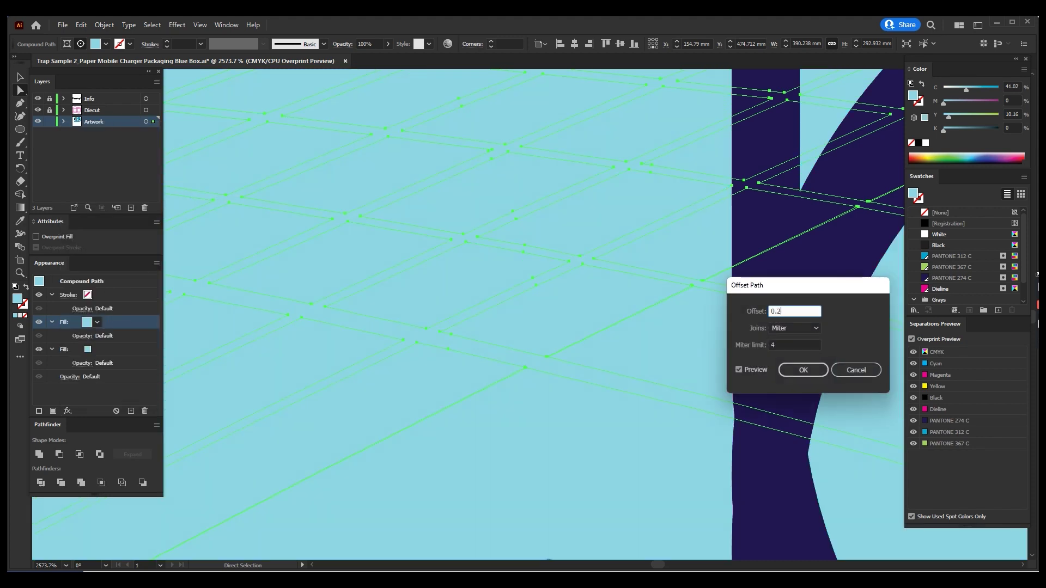
{"action": "key", "text": "Return"}
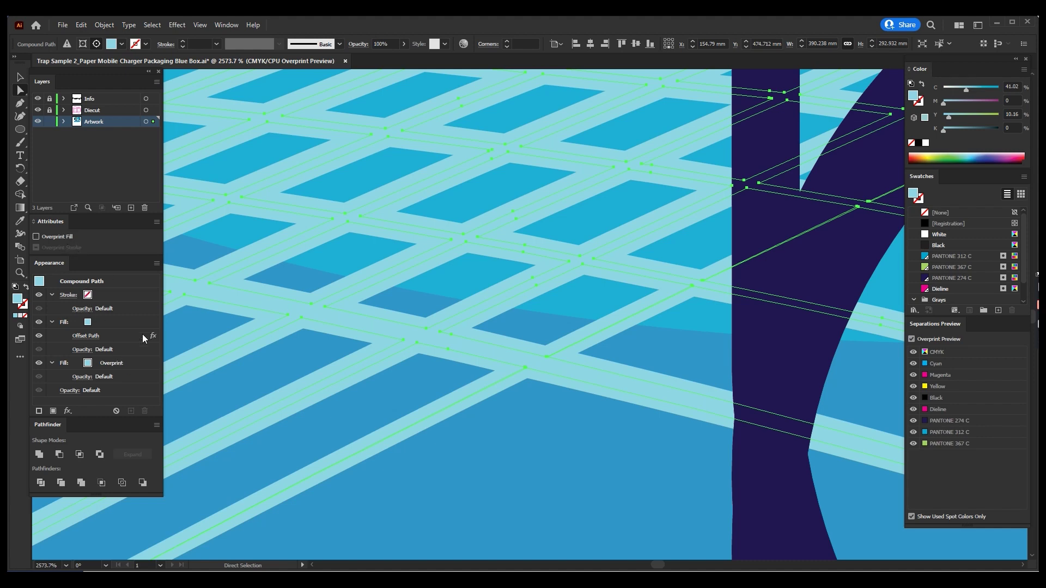
Turn on Overprint Fill for the grid path's offset fill
{"action": "left_click", "coordinate": [123, 315]}
{"action": "left_click", "coordinate": [69, 237]}
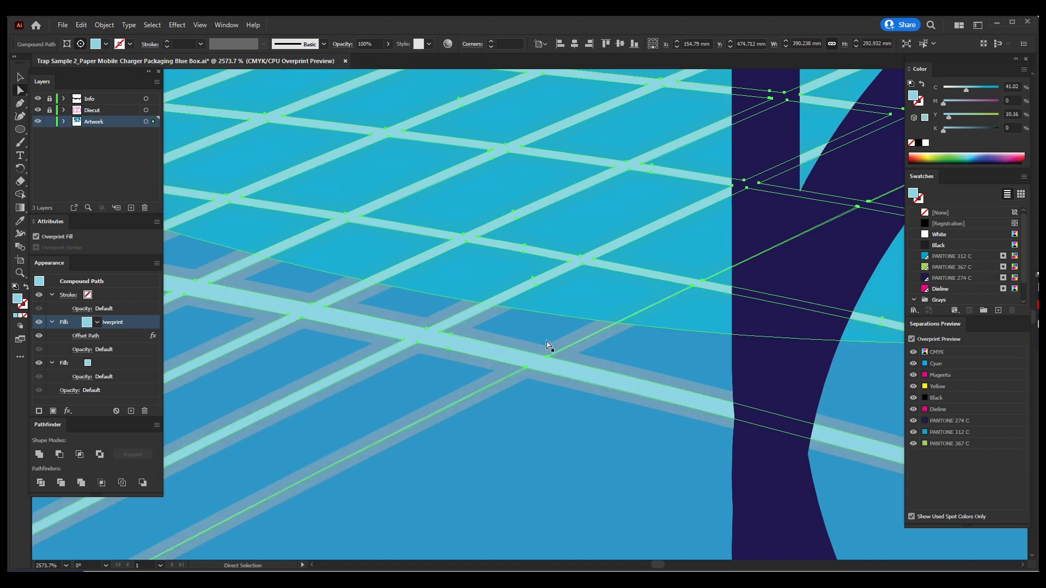
{"action": "left_click", "coordinate": [753, 351]}
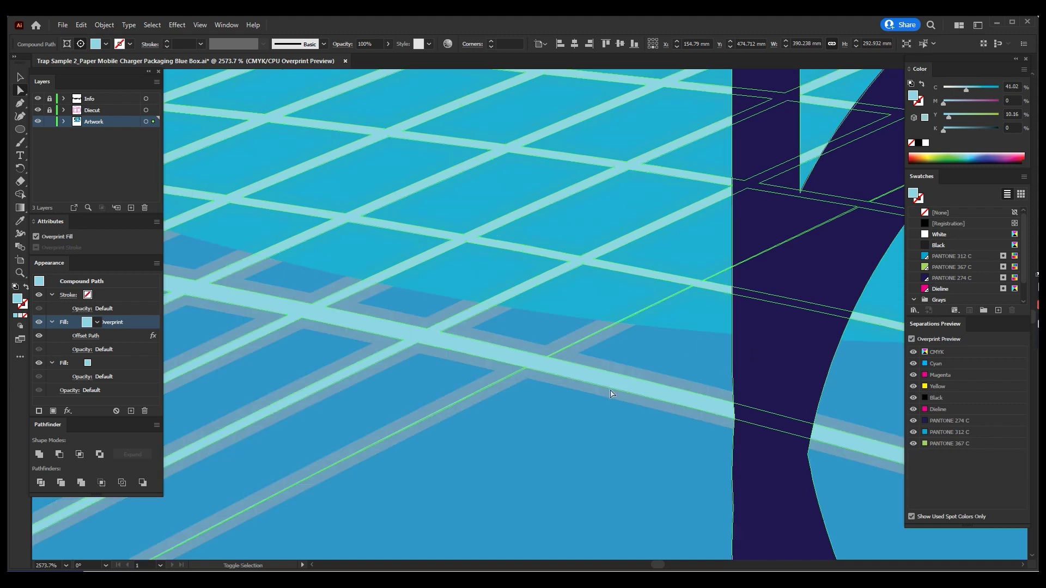
{"action": "left_click", "coordinate": [588, 416]}
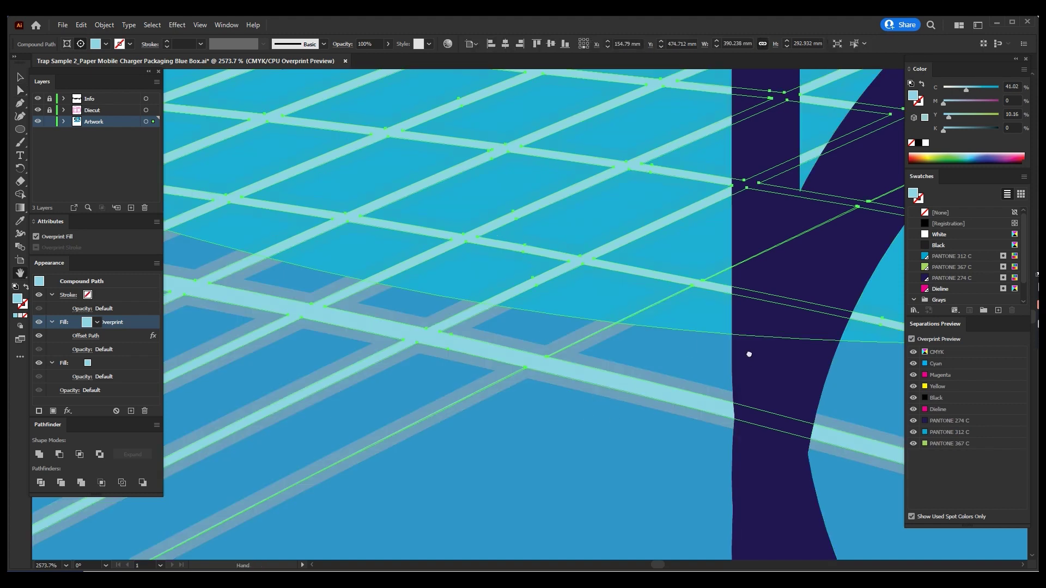
Pan along the grid bars and zoom into their crossings to inspect the spread
{"action": "left_click_drag", "start_coordinate": [748, 350], "coordinate": [832, 327]}
{"action": "left_click_drag", "start_coordinate": [556, 385], "coordinate": [742, 271]}
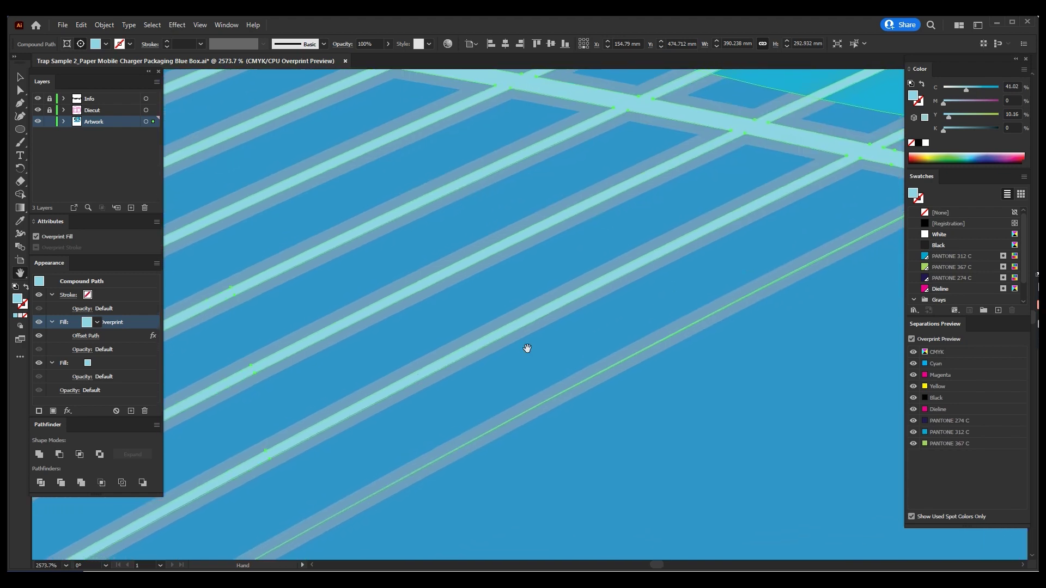
{"action": "left_click_drag", "start_coordinate": [525, 350], "coordinate": [819, 227]}
{"action": "left_click_drag", "start_coordinate": [579, 335], "coordinate": [728, 256]}
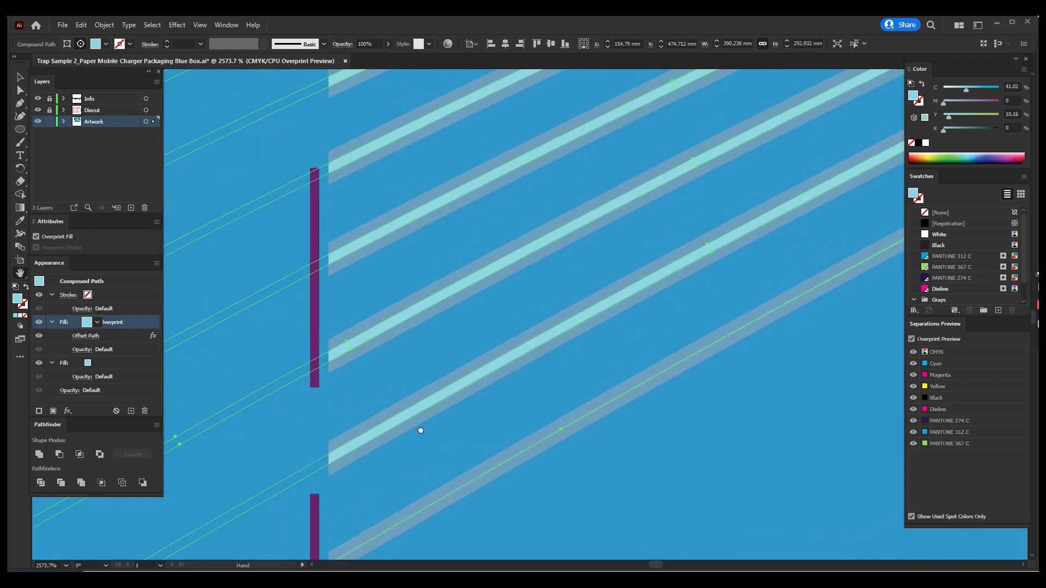
{"action": "mouse_move", "coordinate": [420, 430]}
{"action": "left_mouse_down"}
{"action": "mouse_move", "coordinate": [369, 497]}
{"action": "mouse_move", "coordinate": [626, 362]}
{"action": "mouse_move", "coordinate": [576, 358]}
{"action": "mouse_move", "coordinate": [427, 456]}
{"action": "mouse_move", "coordinate": [479, 413]}
{"action": "left_mouse_up"}
{"action": "key", "text": "z"}
{"action": "left_click_drag", "start_coordinate": [651, 459], "coordinate": [730, 398]}
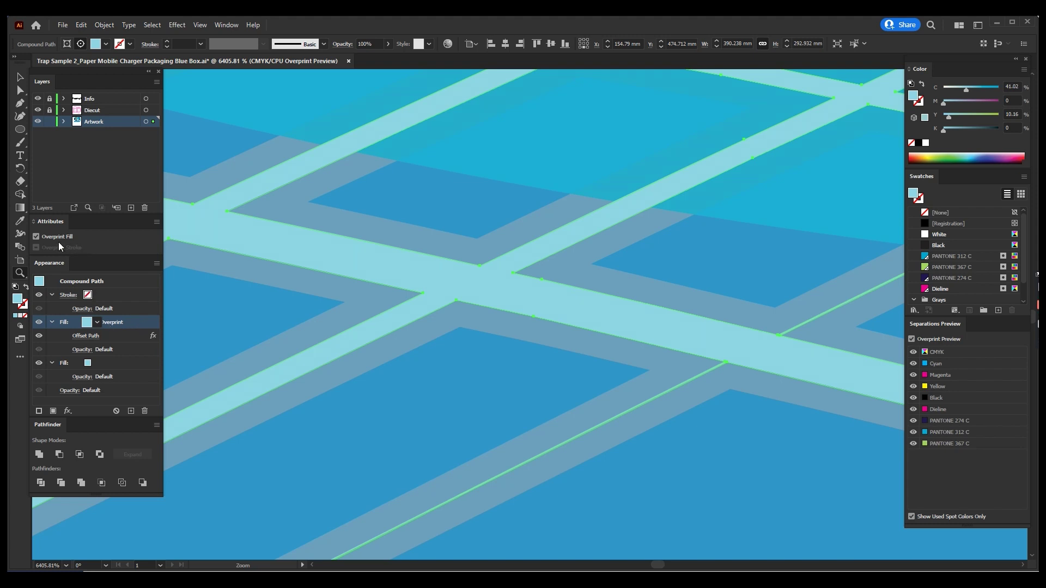
Uncheck overprint on the grid's offset fill, switch it to Darken blending, and zoom out
{"action": "left_click", "coordinate": [36, 236]}
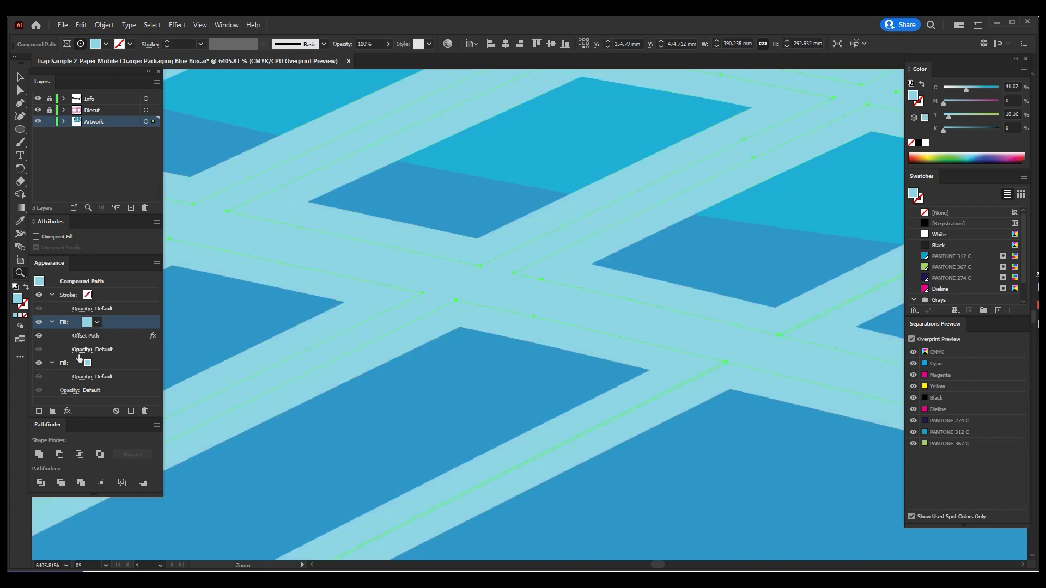
{"action": "left_click", "coordinate": [83, 349]}
{"action": "left_click", "coordinate": [45, 371]}
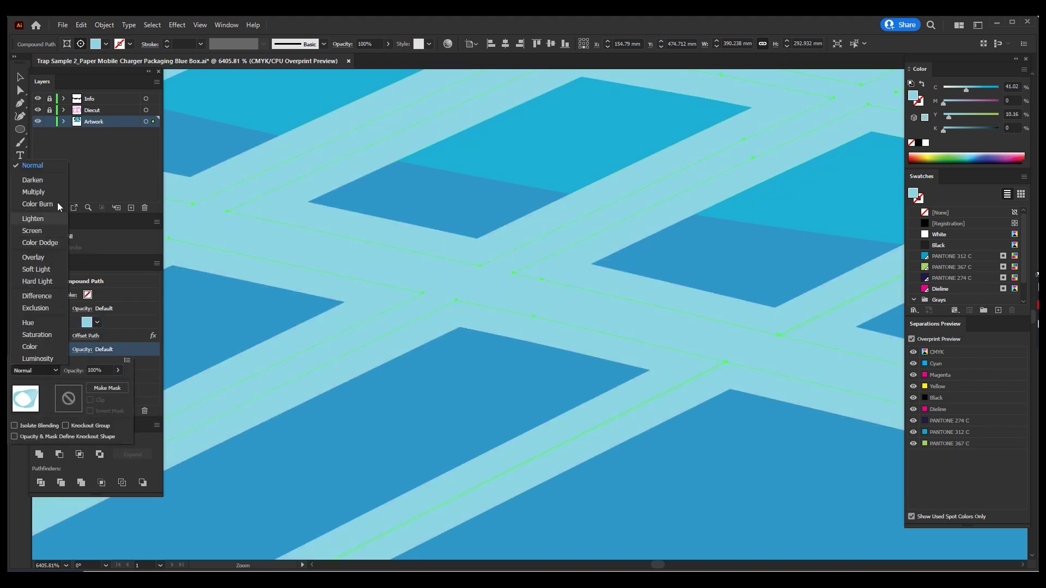
{"action": "left_click", "coordinate": [53, 179]}
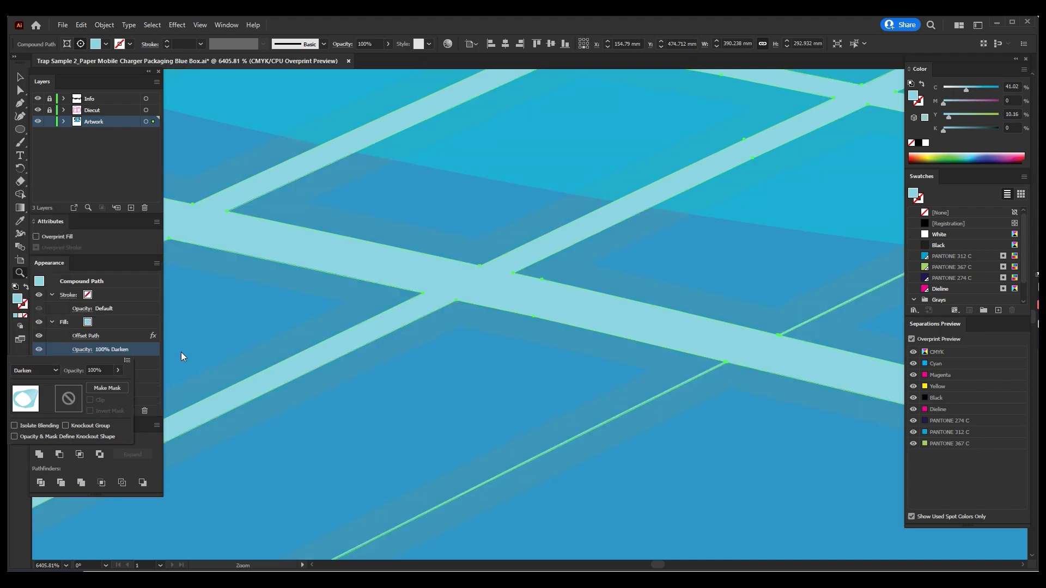
{"action": "left_click", "coordinate": [136, 325]}
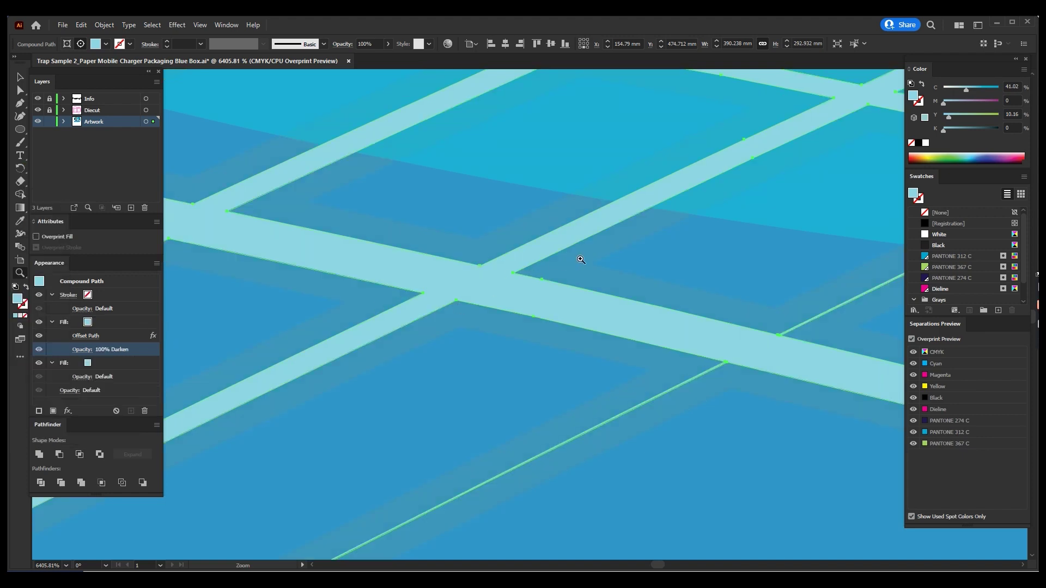
{"action": "key", "text": "h"}
{"action": "key", "text": "ctrl+0"}
{"action": "key", "text": "z"}
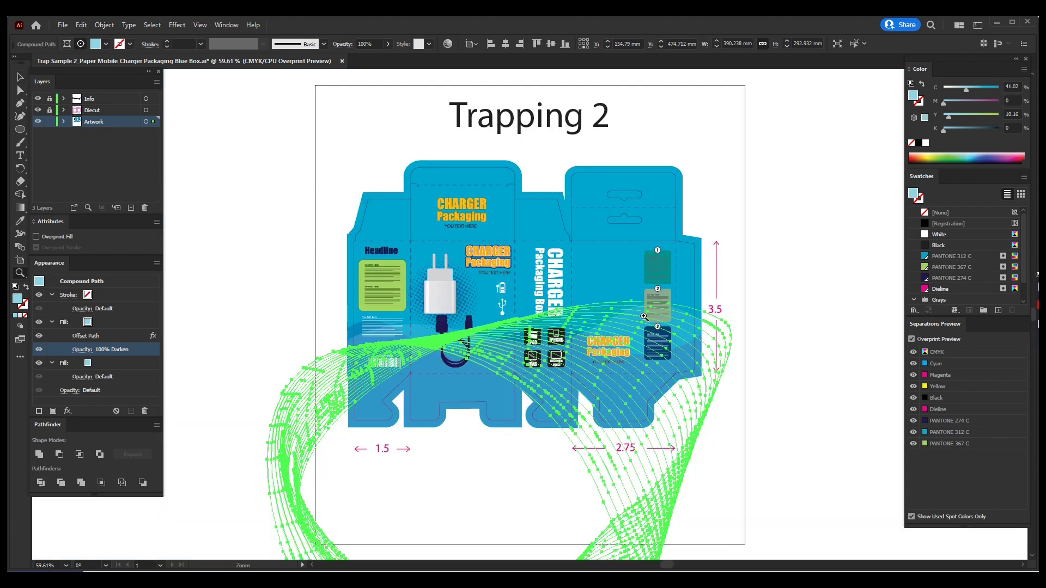
{"action": "key", "text": "v"}
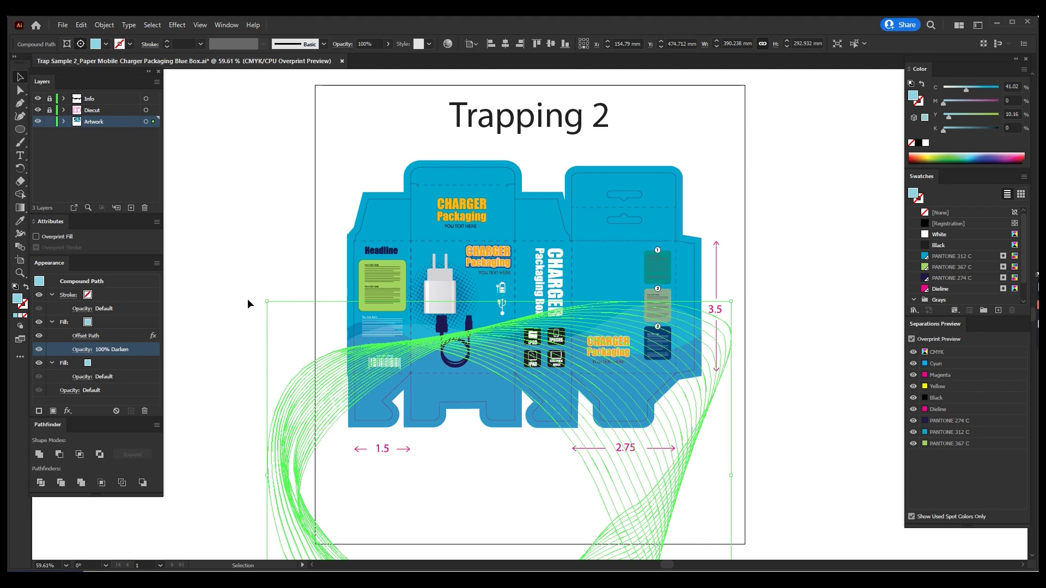
{"action": "key", "text": "Delete"}
{"action": "key", "text": "z"}
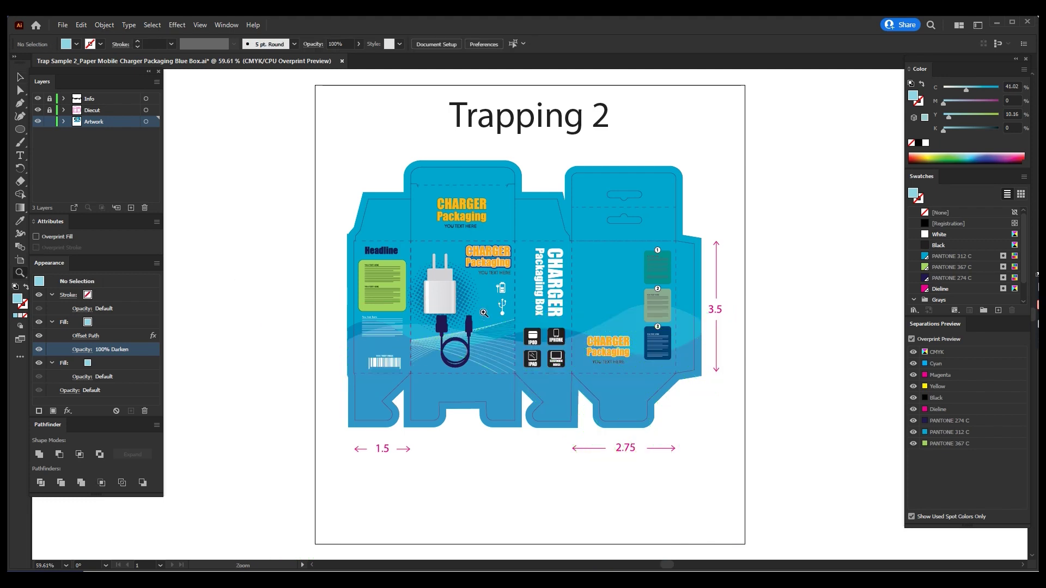
{"action": "left_click_drag", "start_coordinate": [483, 313], "coordinate": [602, 351]}
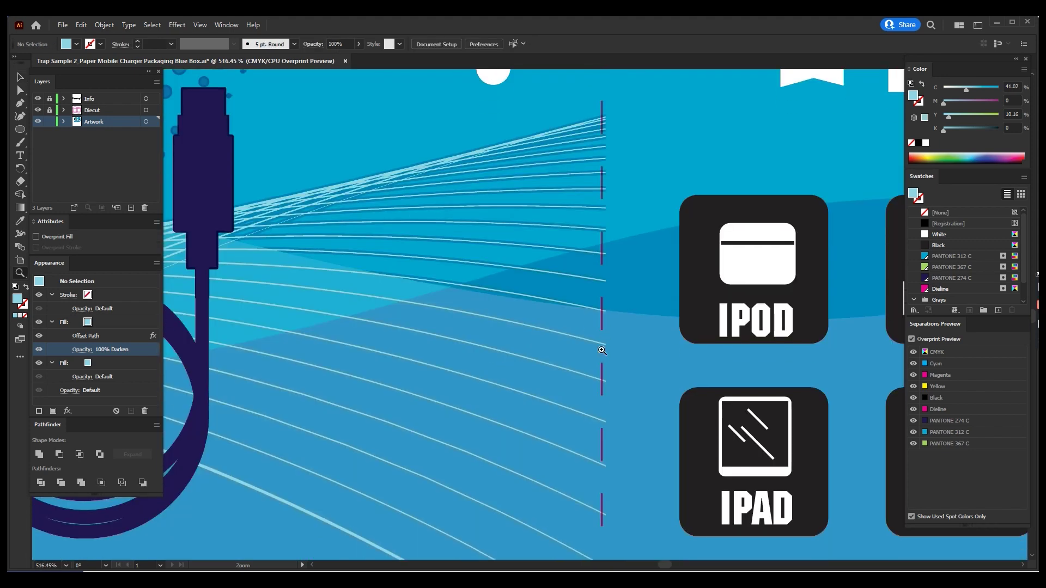
{"action": "left_click_drag", "start_coordinate": [417, 346], "coordinate": [713, 300]}
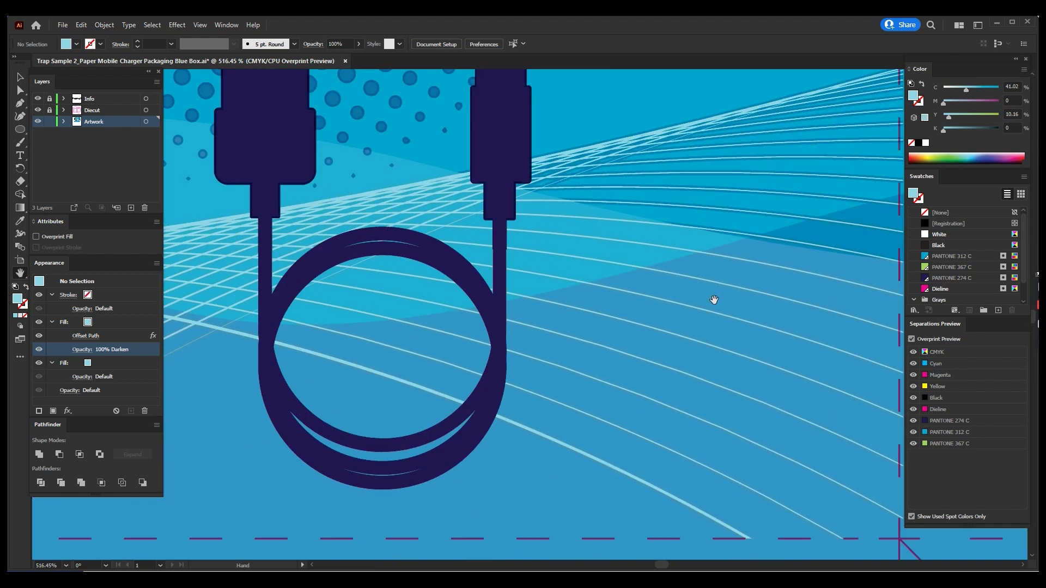
{"action": "key", "text": "ctrl+0"}
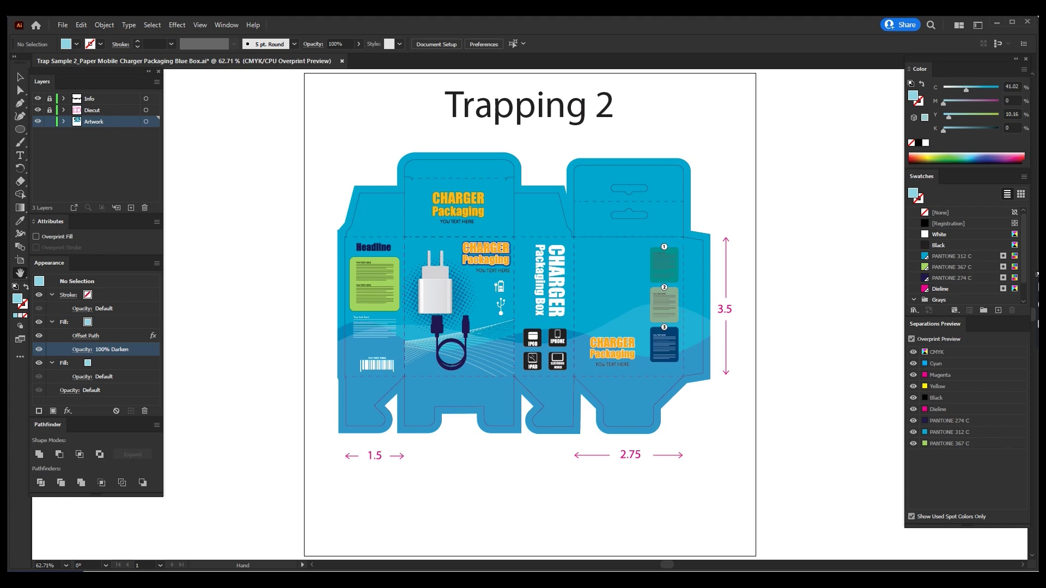
Zoom in and select the IPOD, IPHONE, ELECTRONIC DEVICE and IPAD icon boxes
{"action": "key", "text": "z"}
{"action": "left_click_drag", "start_coordinate": [350, 142], "coordinate": [465, 208]}
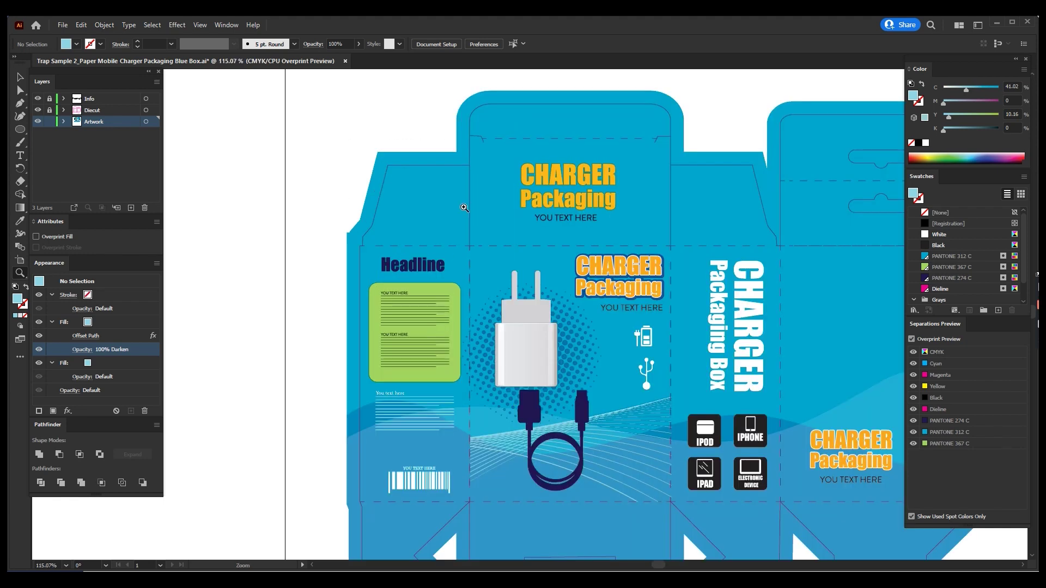
{"action": "left_click_drag", "start_coordinate": [746, 367], "coordinate": [550, 309]}
{"action": "scroll", "coordinate": [550, 309], "scroll_direction": "down", "scroll_amount": 3}
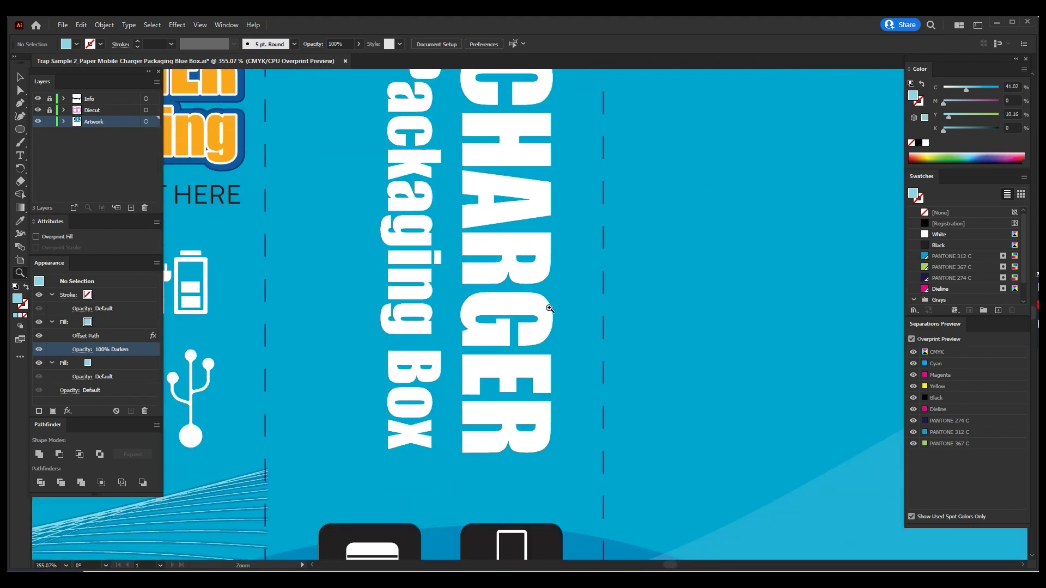
{"action": "scroll", "coordinate": [548, 308], "scroll_direction": "down", "scroll_amount": 3}
{"action": "scroll", "coordinate": [545, 308], "scroll_direction": "down", "scroll_amount": 2}
{"action": "scroll", "coordinate": [542, 307], "scroll_direction": "down", "scroll_amount": 3}
{"action": "scroll", "coordinate": [542, 306], "scroll_direction": "down", "scroll_amount": 1}
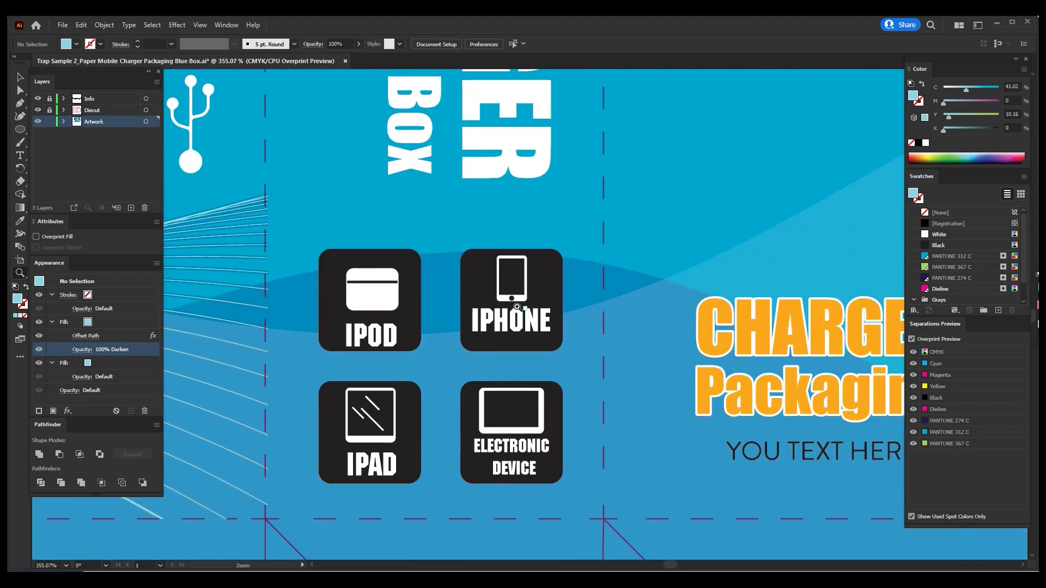
{"action": "key", "text": "a"}
{"action": "left_click", "coordinate": [418, 308]}
{"action": "left_click", "coordinate": [546, 289], "text": "shift"}
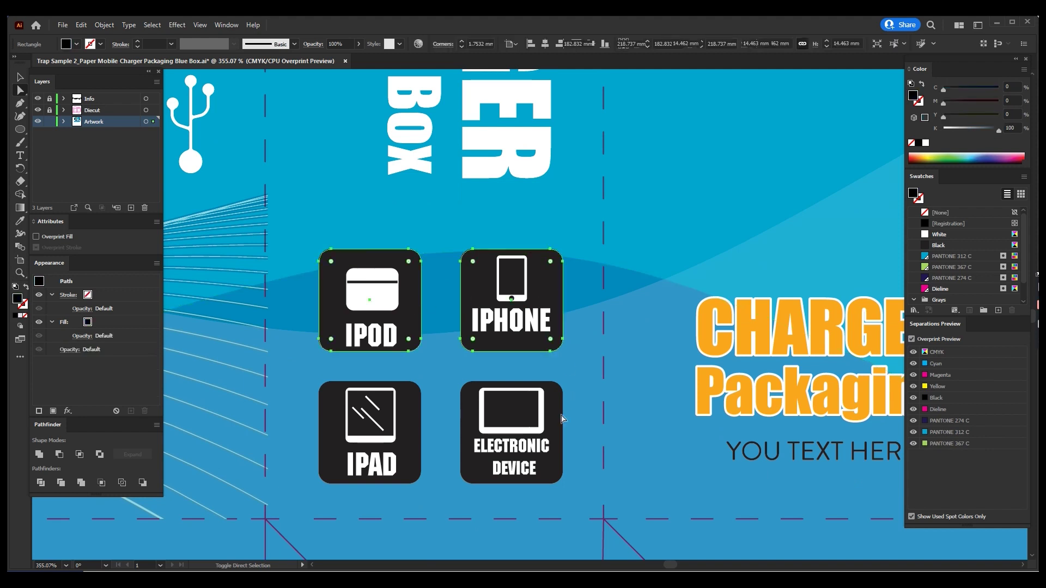
{"action": "left_click", "coordinate": [561, 420], "text": "shift"}
{"action": "left_click", "coordinate": [412, 423], "text": "shift"}
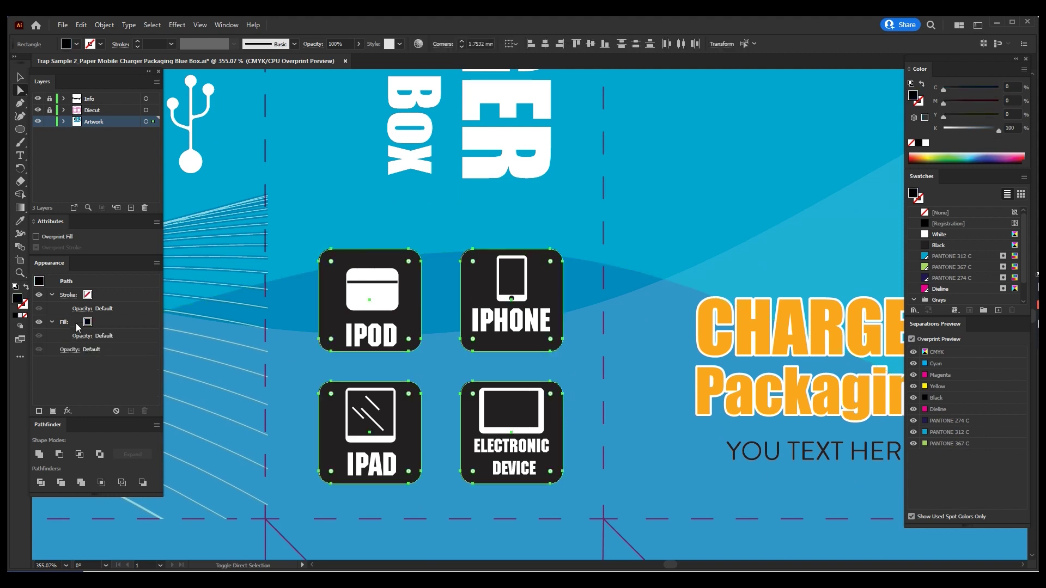
Add a second fill offset by -0.2 and stack the black fill above the white one
{"action": "left_click", "coordinate": [116, 327]}
{"action": "left_click", "coordinate": [53, 411]}
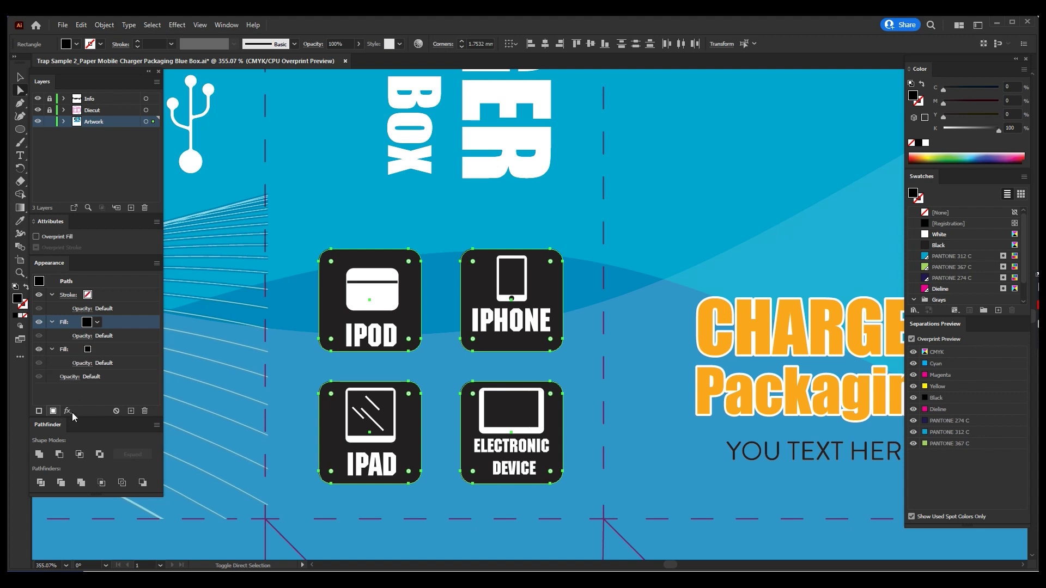
{"action": "left_click", "coordinate": [112, 350]}
{"action": "left_click", "coordinate": [68, 411]}
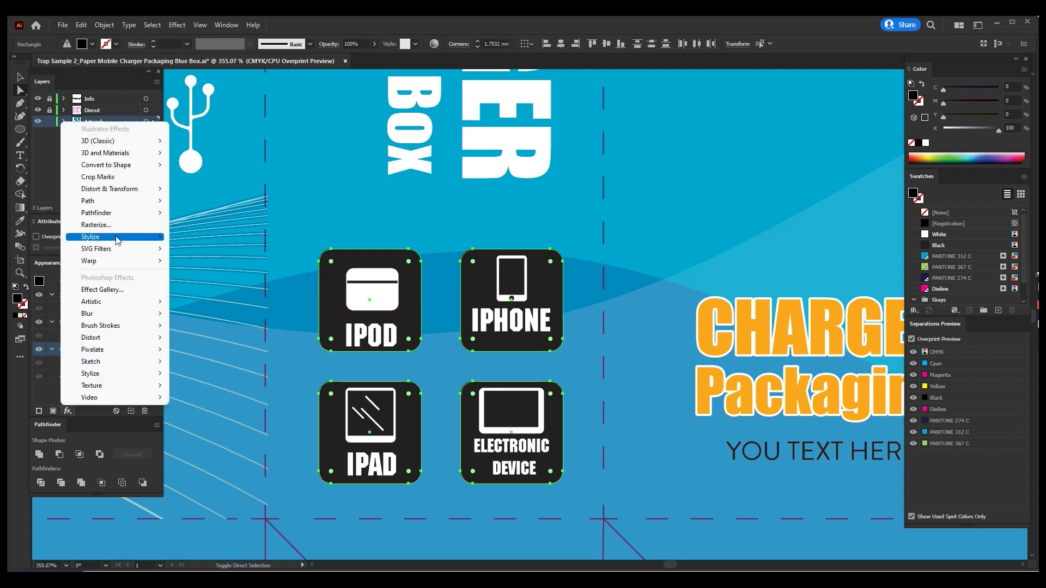
{"action": "mouse_move", "coordinate": [88, 200]}
{"action": "left_click", "coordinate": [193, 202]}
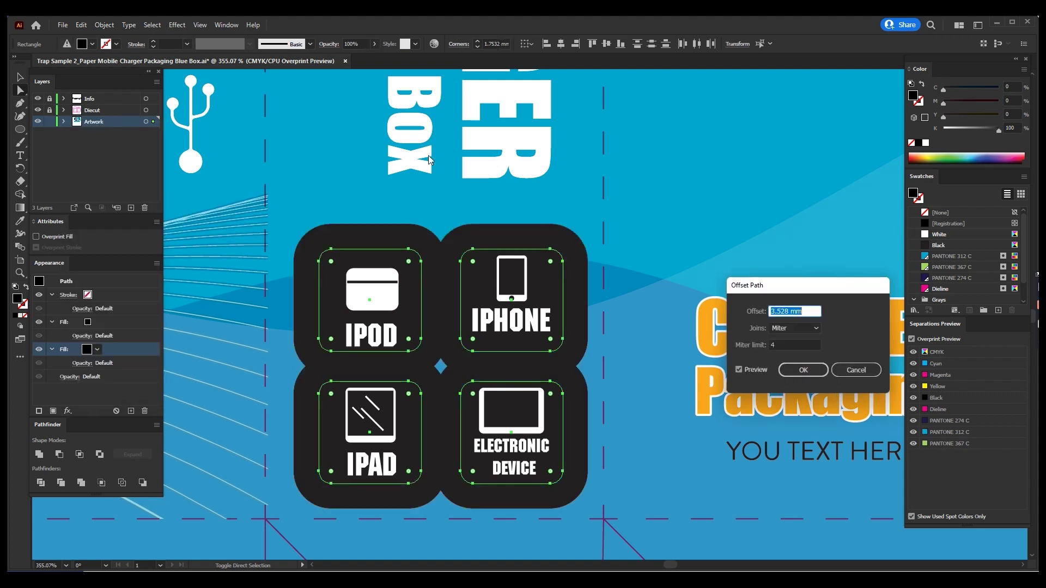
{"action": "type", "text": "-0.2"}
{"action": "key", "text": "Return"}
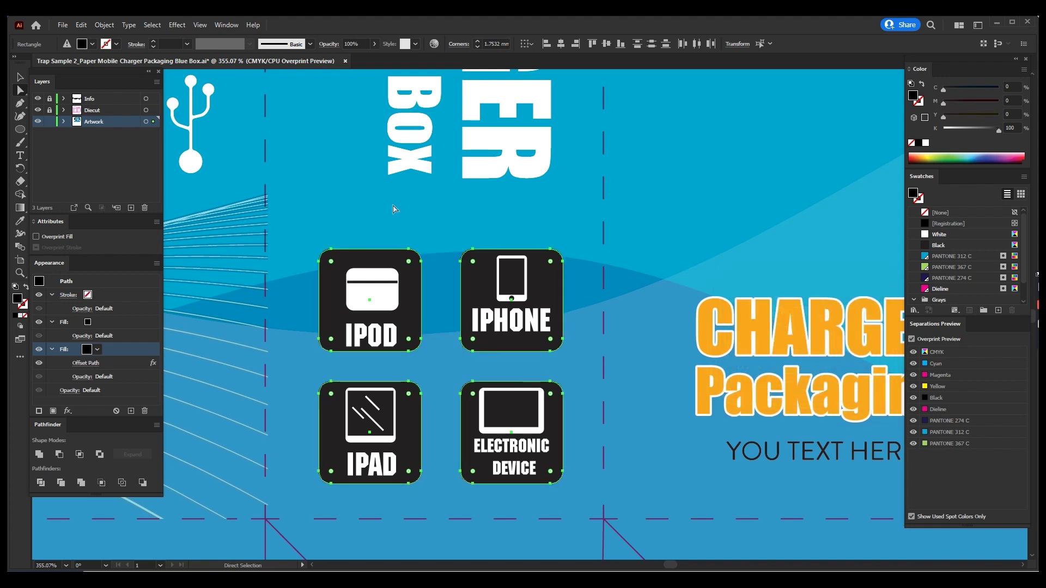
{"action": "left_click_drag", "start_coordinate": [121, 319], "coordinate": [121, 320]}
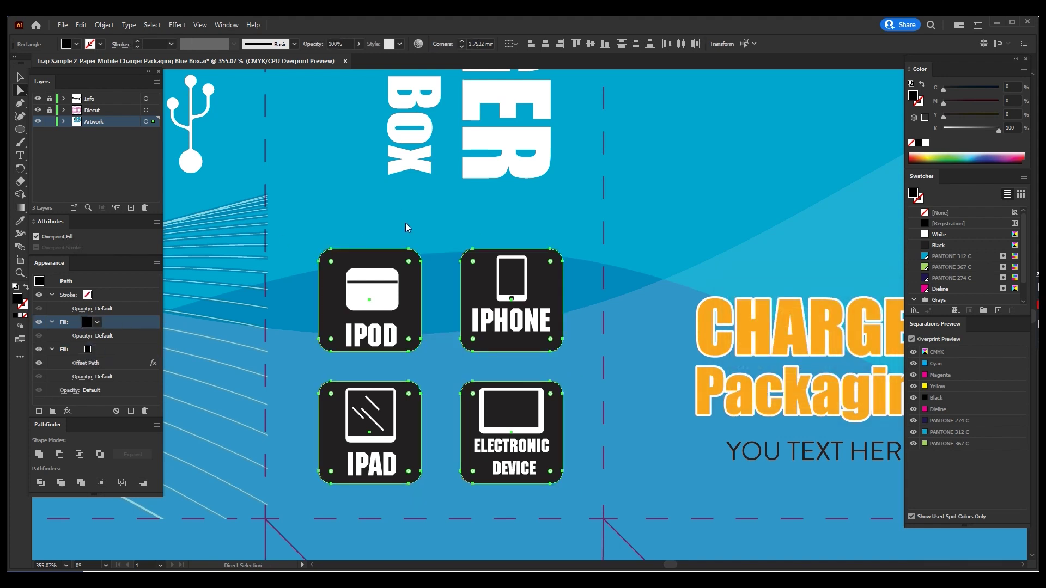
Deselect and check the icon trap by toggling the Black separation
{"action": "scroll", "coordinate": [406, 224], "scroll_direction": "up", "scroll_amount": 10}
{"action": "left_click", "coordinate": [662, 267]}
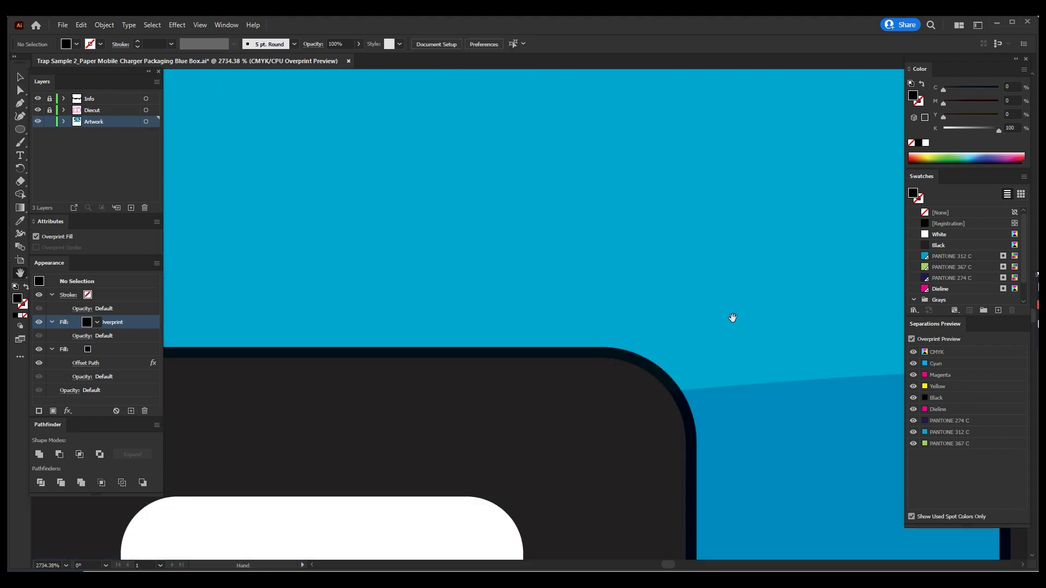
{"action": "scroll", "coordinate": [704, 300], "scroll_direction": "down", "scroll_amount": 5}
{"action": "scroll", "coordinate": [681, 299], "scroll_direction": "down", "scroll_amount": 5}
{"action": "scroll", "coordinate": [674, 312], "scroll_direction": "right", "scroll_amount": 5}
{"action": "scroll", "coordinate": [674, 312], "scroll_direction": "right", "scroll_amount": 3}
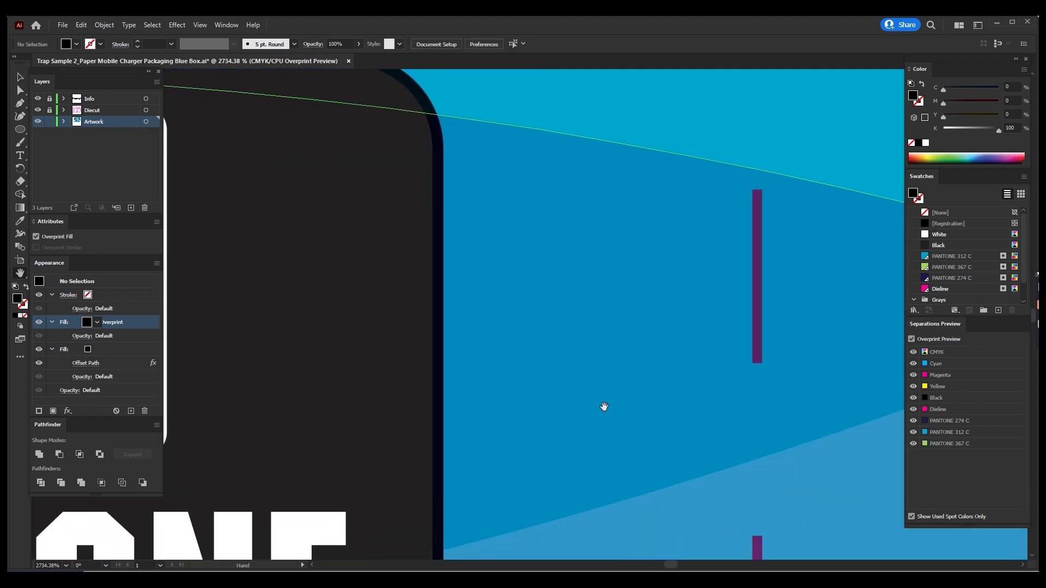
{"action": "key", "text": "ctrl+0"}
{"action": "left_click_drag", "start_coordinate": [498, 325], "coordinate": [596, 394]}
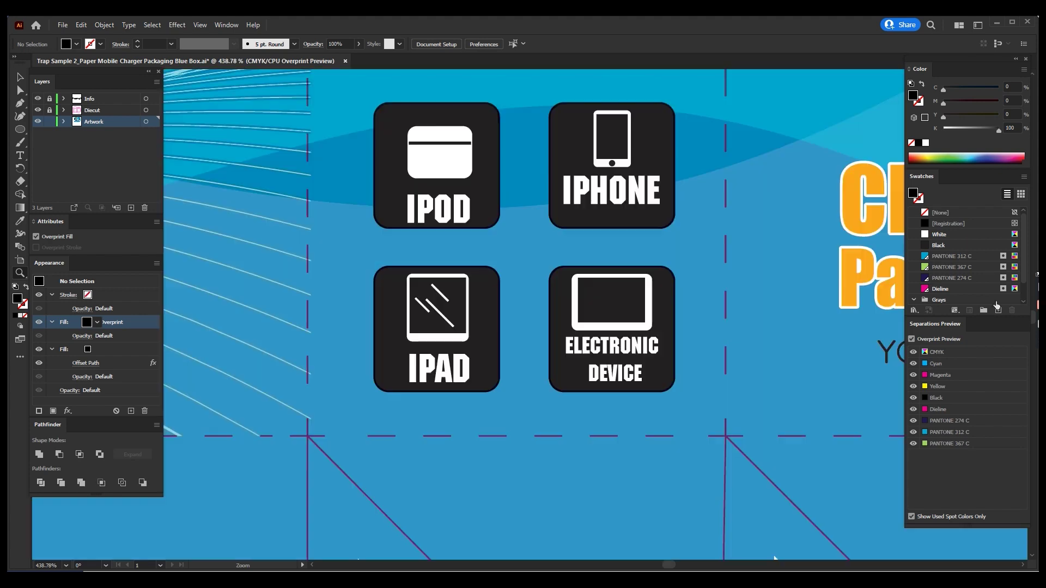
{"action": "left_click", "coordinate": [913, 400]}
{"action": "double_click", "coordinate": [914, 399]}
{"action": "key", "text": "ctrl+0"}
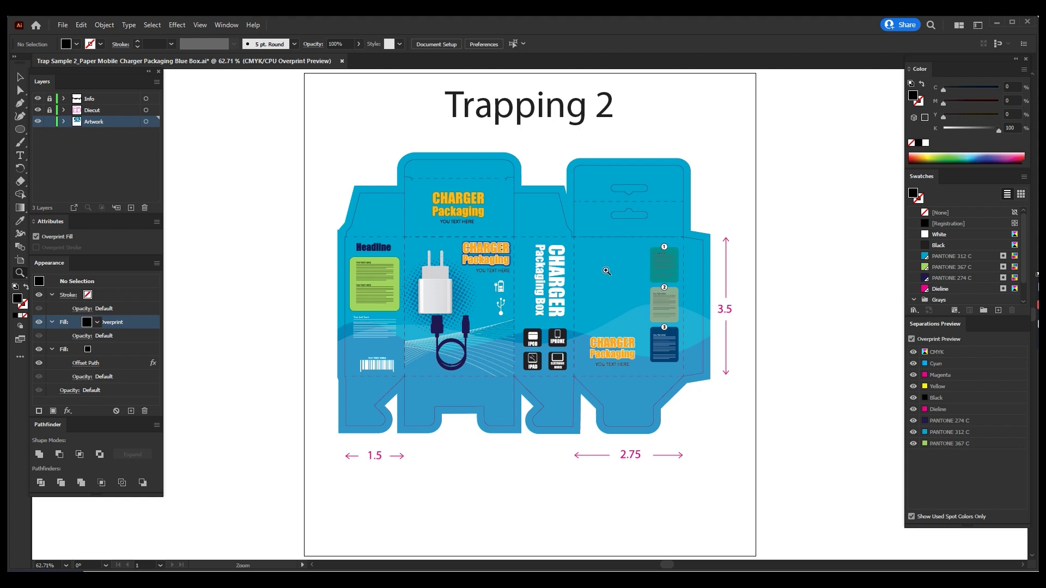
Select circle 1's ring and add a second fill with a negative Offset Path
{"action": "left_click_drag", "start_coordinate": [670, 268], "coordinate": [719, 268]}
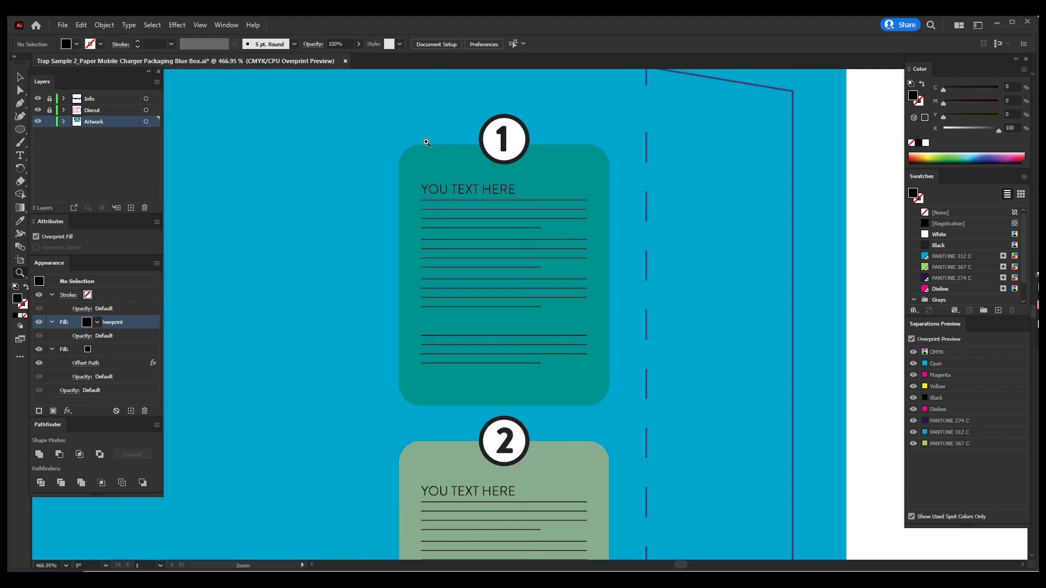
{"action": "left_click_drag", "start_coordinate": [444, 96], "coordinate": [526, 177]}
{"action": "key", "text": "a"}
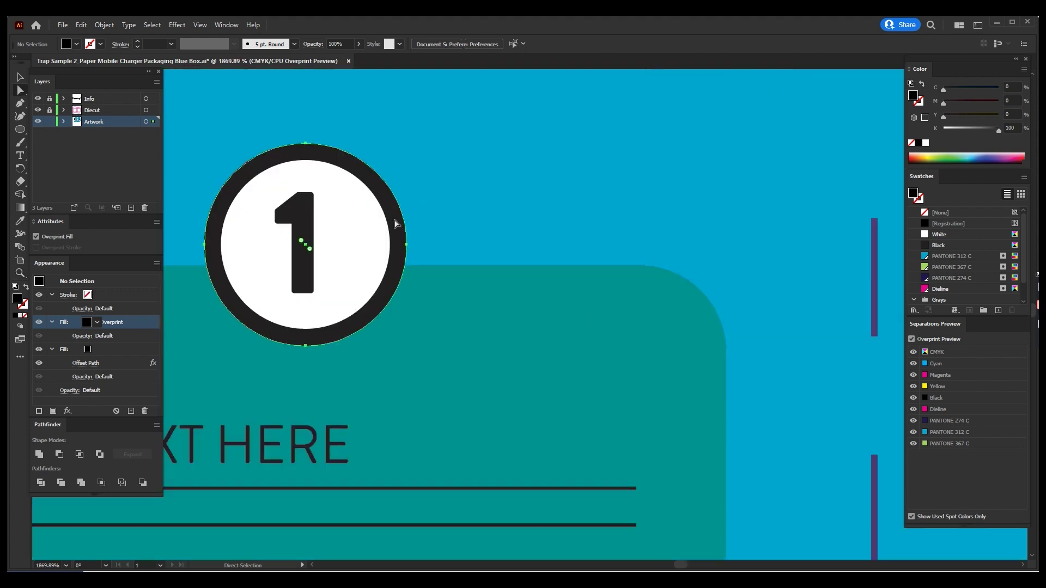
{"action": "left_click", "coordinate": [396, 224]}
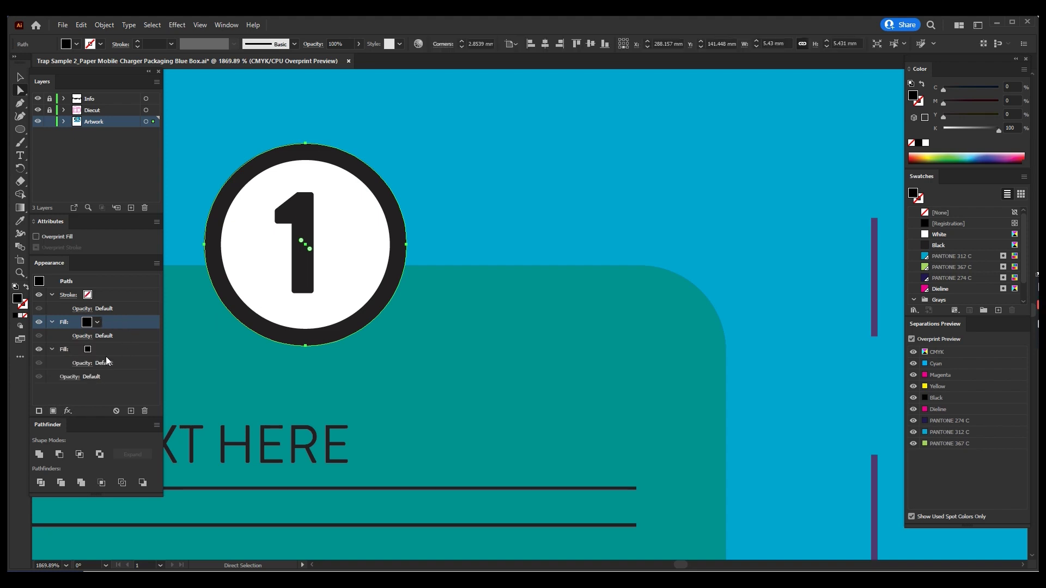
{"action": "key", "text": "ctrl+/"}
{"action": "left_click", "coordinate": [68, 411]}
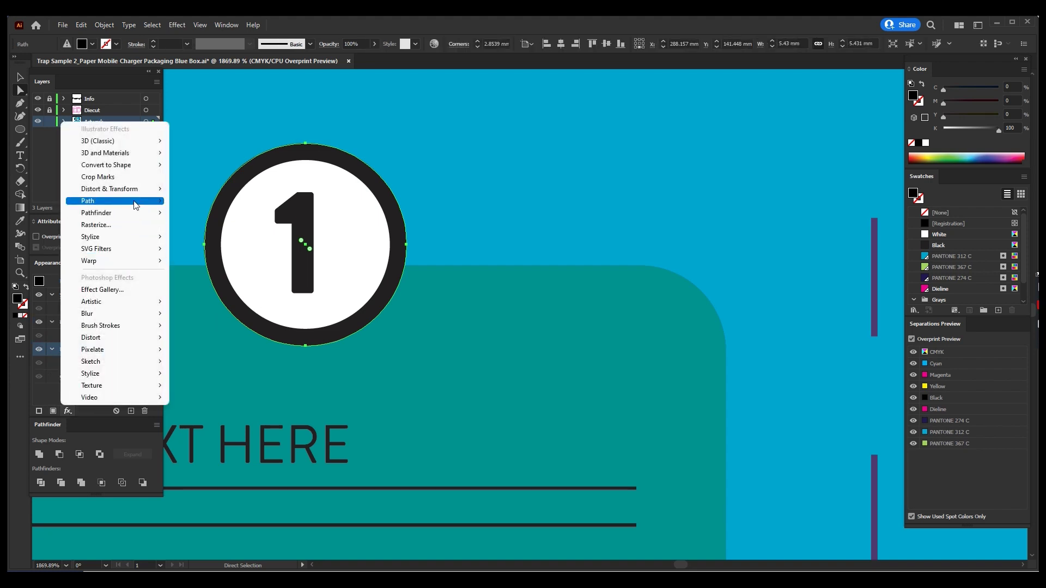
{"action": "left_click", "coordinate": [191, 197]}
{"action": "type", "text": "-0."}
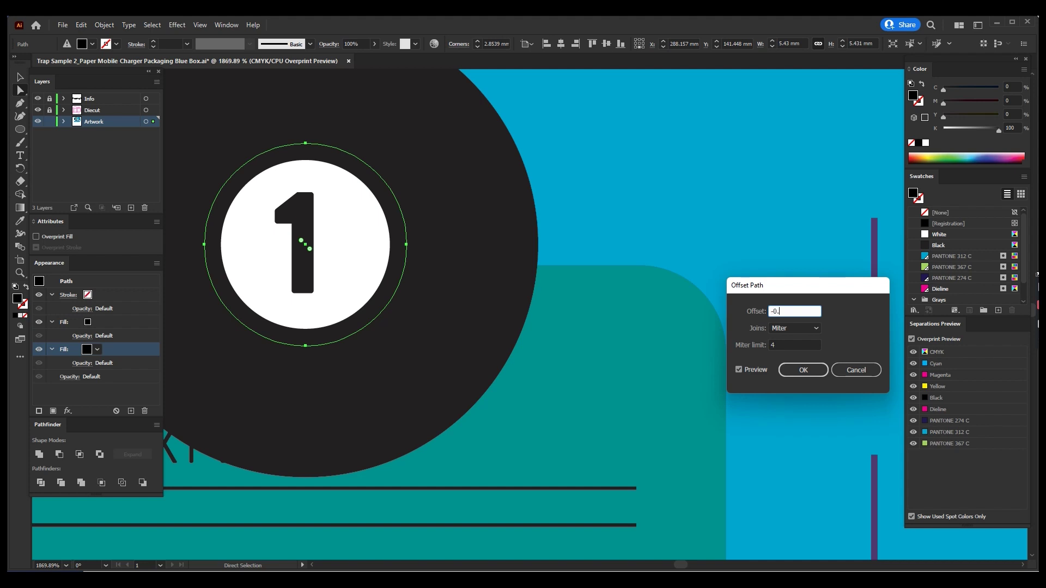
{"action": "type", "text": "5"}
{"action": "key", "text": "Return"}
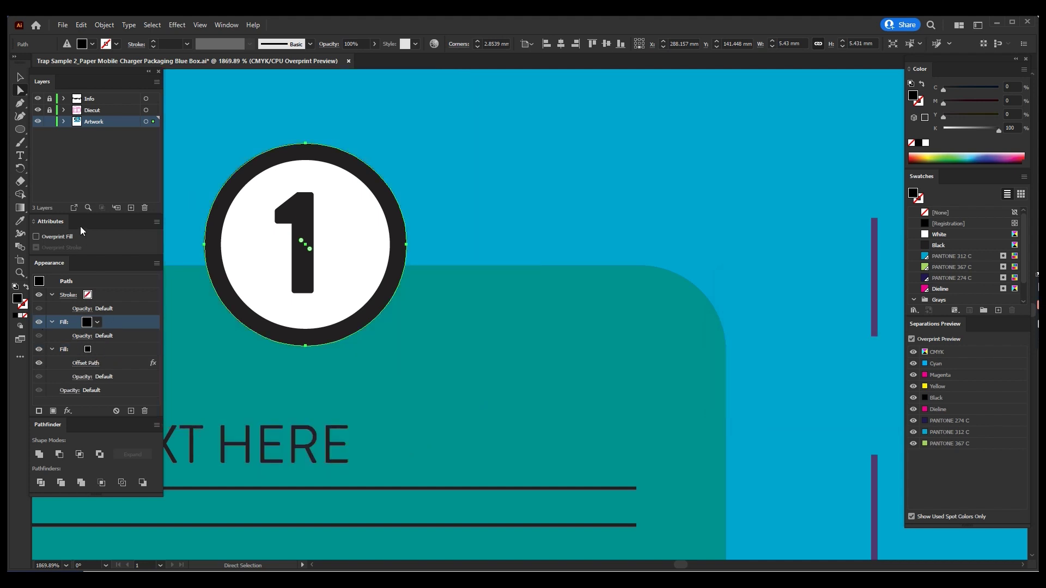
Set the circle's black fill to overprint, then select the teal card behind it
{"action": "left_click", "coordinate": [36, 236]}
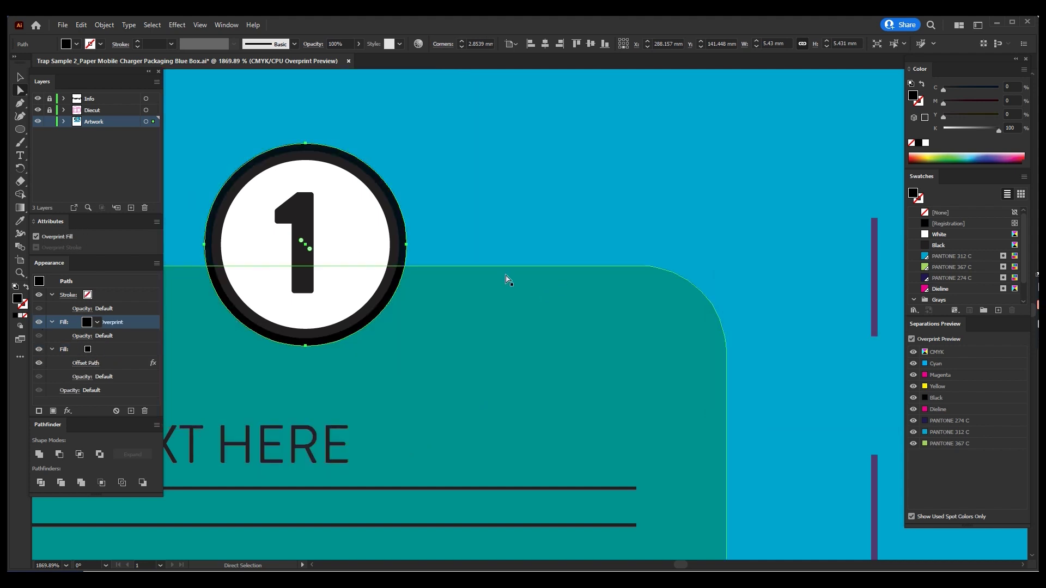
{"action": "scroll", "coordinate": [506, 275], "scroll_direction": "down", "scroll_amount": 1}
{"action": "left_click", "coordinate": [711, 309]}
{"action": "scroll", "coordinate": [722, 308], "scroll_direction": "down", "scroll_amount": 1}
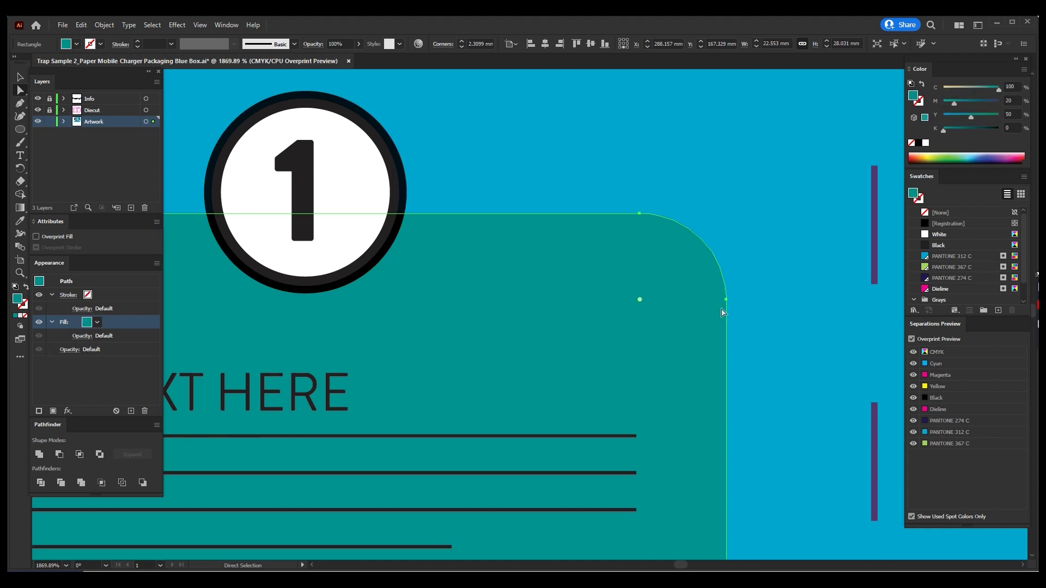
{"action": "key", "text": "ctrl+0"}
{"action": "key", "text": "z"}
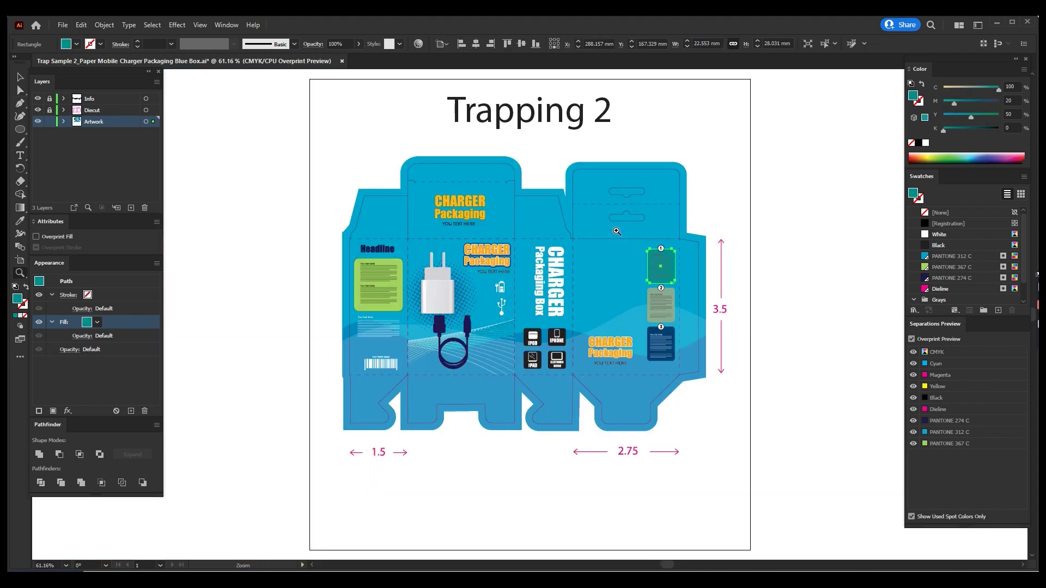
{"action": "left_click_drag", "start_coordinate": [619, 233], "coordinate": [697, 284]}
{"action": "key", "text": "a"}
{"action": "left_click", "coordinate": [632, 270]}
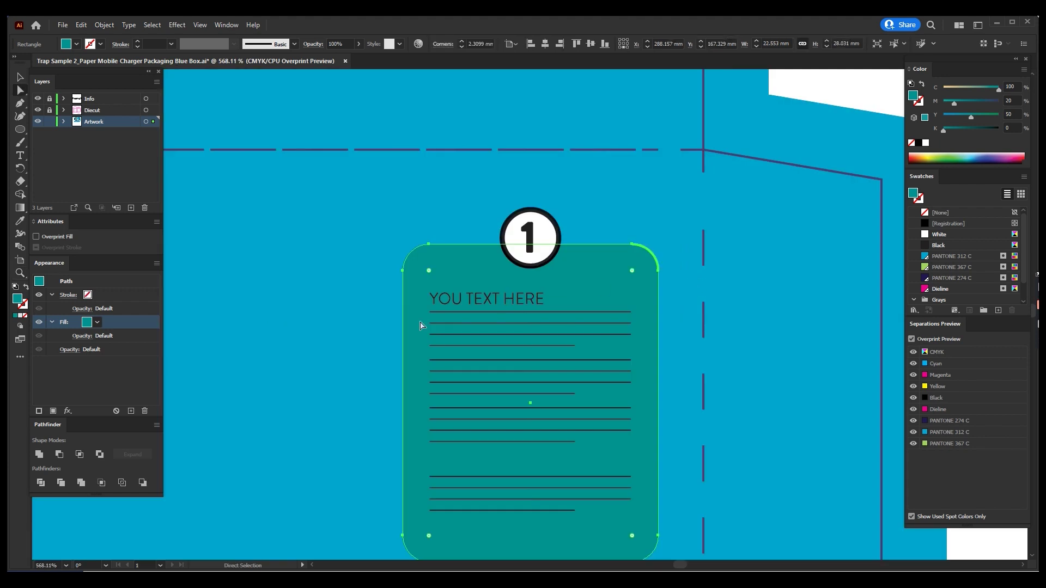
{"action": "scroll", "coordinate": [648, 370], "scroll_direction": "down", "scroll_amount": 1}
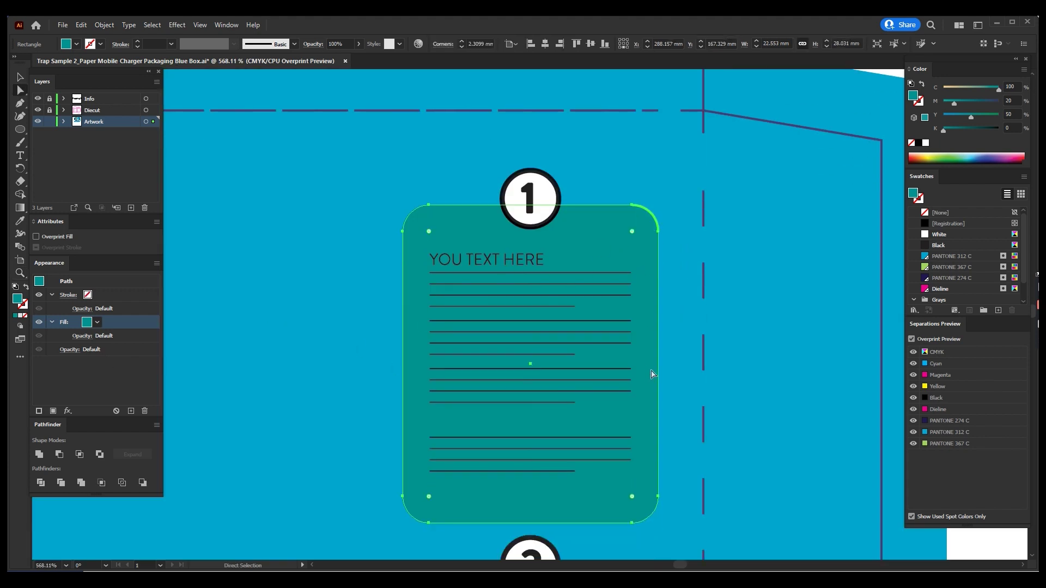
{"action": "scroll", "coordinate": [652, 375], "scroll_direction": "down", "scroll_amount": 1}
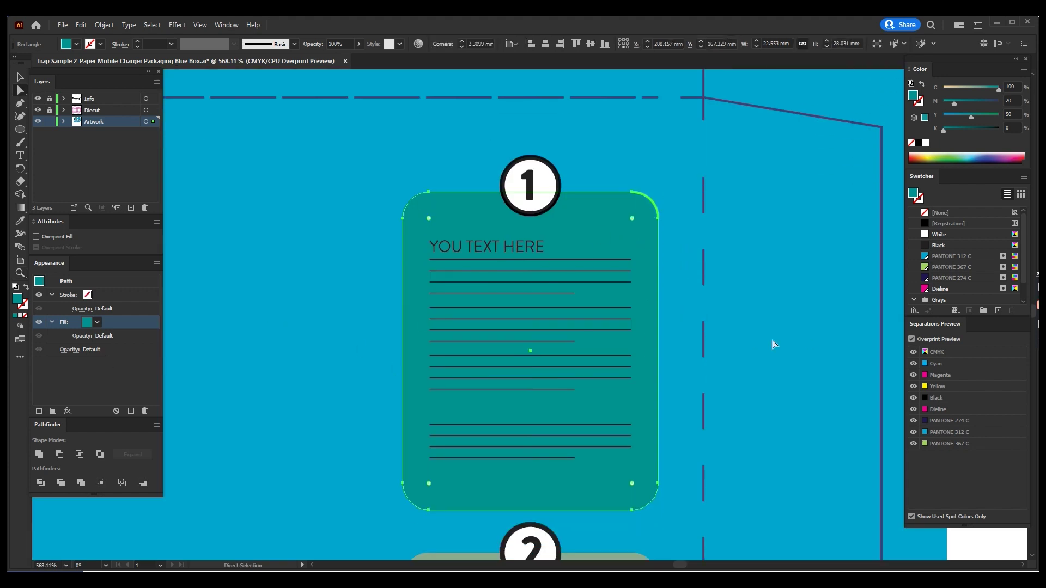
{"action": "left_click", "coordinate": [679, 361]}
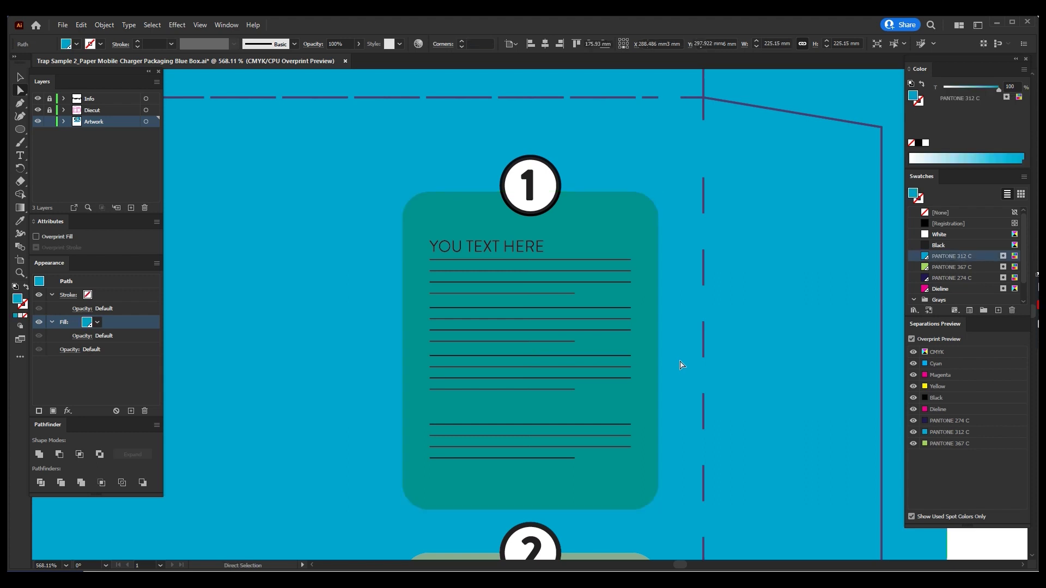
{"action": "left_click", "coordinate": [653, 370]}
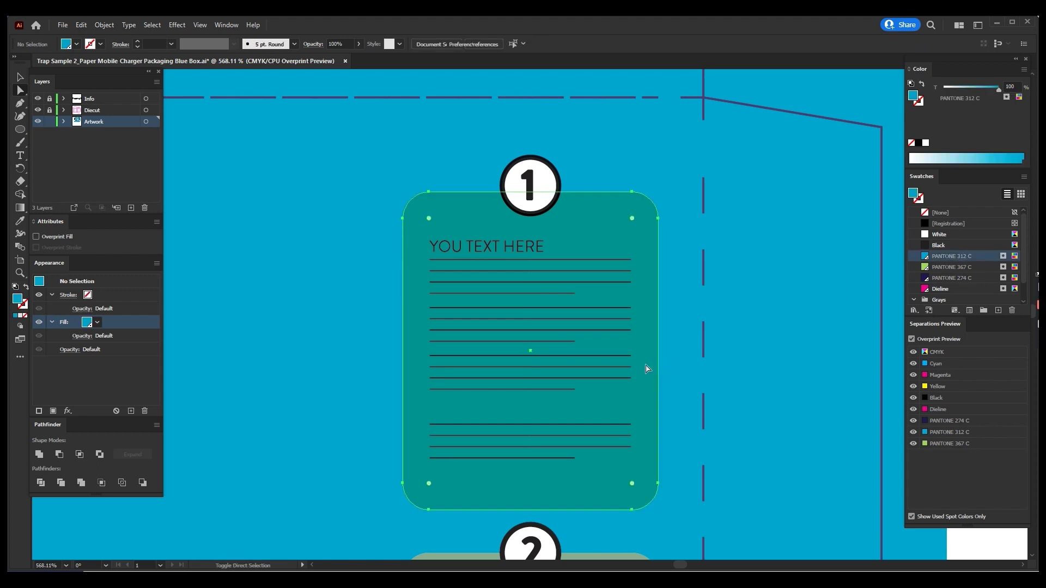
{"action": "left_click", "coordinate": [81, 25]}
{"action": "mouse_move", "coordinate": [167, 233]}
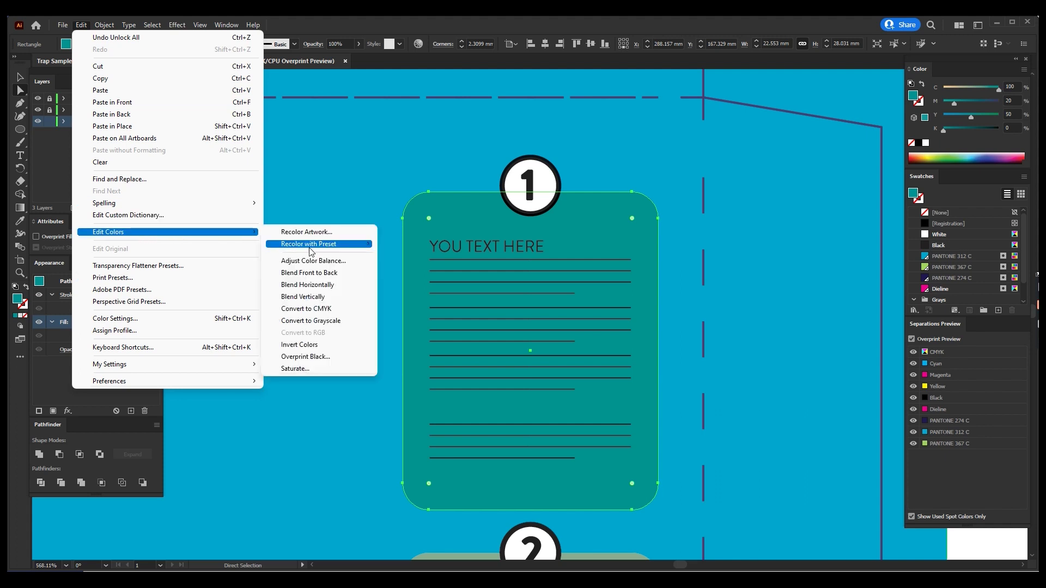
{"action": "left_click", "coordinate": [329, 321]}
{"action": "key", "text": "Return"}
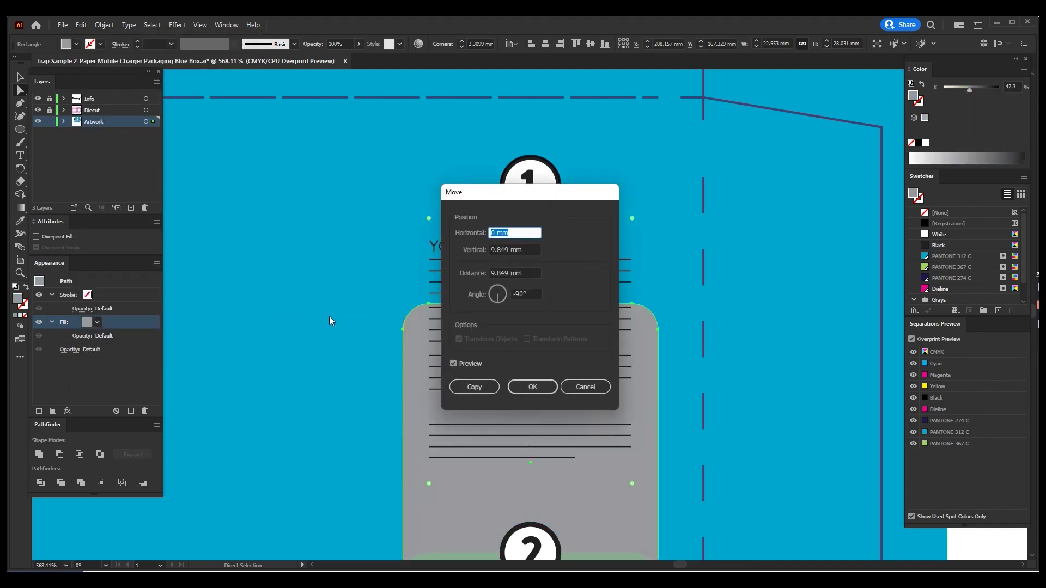
{"action": "key", "text": "Escape"}
{"action": "key", "text": "ctrl+0"}
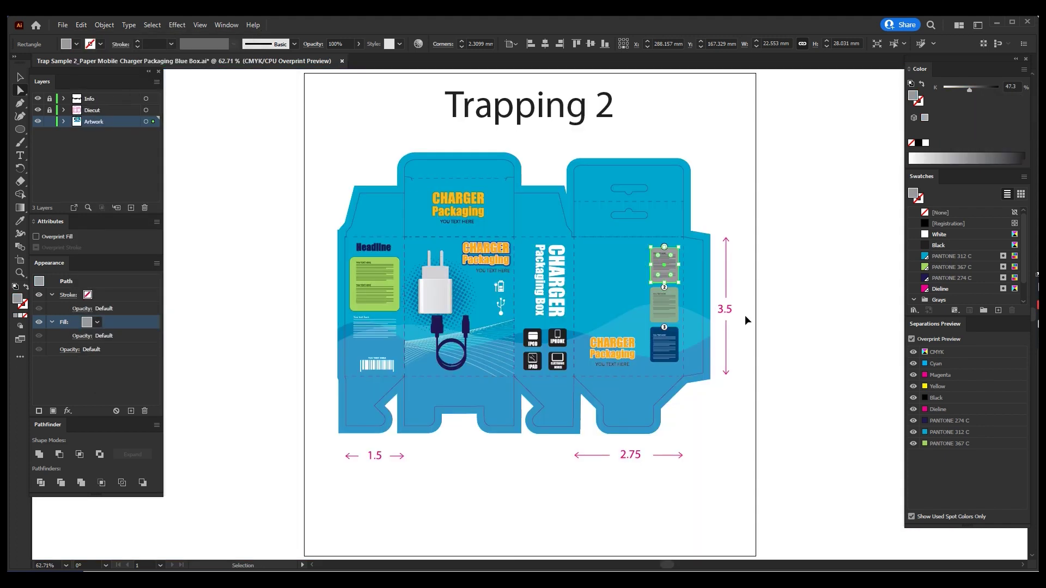
{"action": "key", "text": "ctrl+z"}
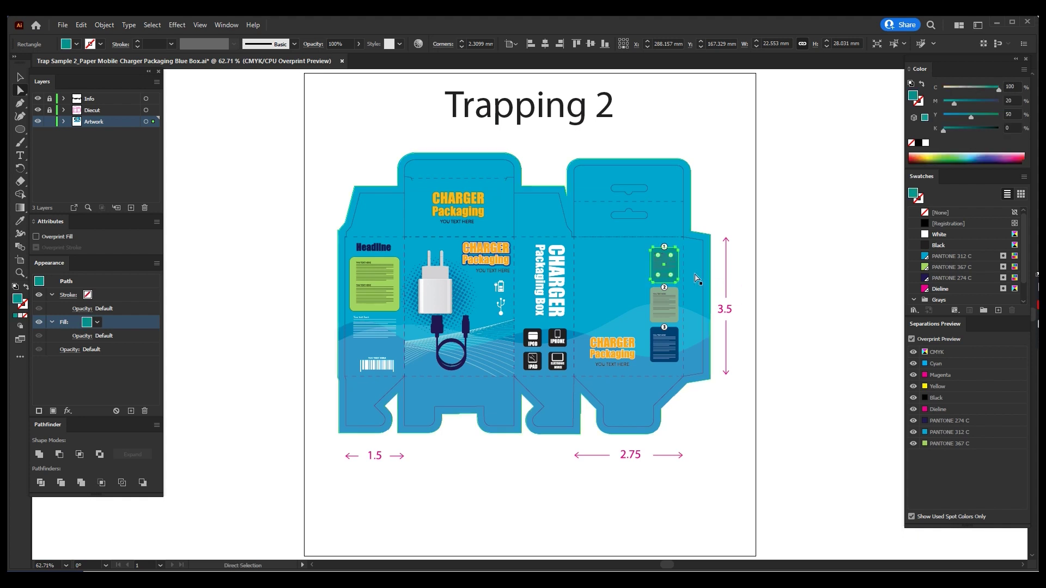
{"action": "left_click", "coordinate": [696, 279], "text": "shift"}
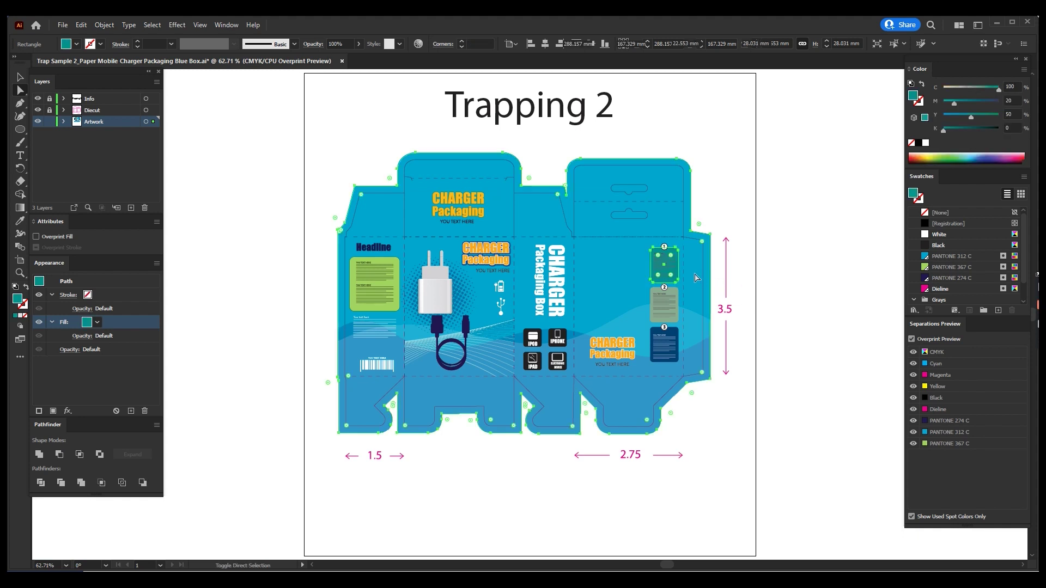
{"action": "left_click", "coordinate": [80, 25]}
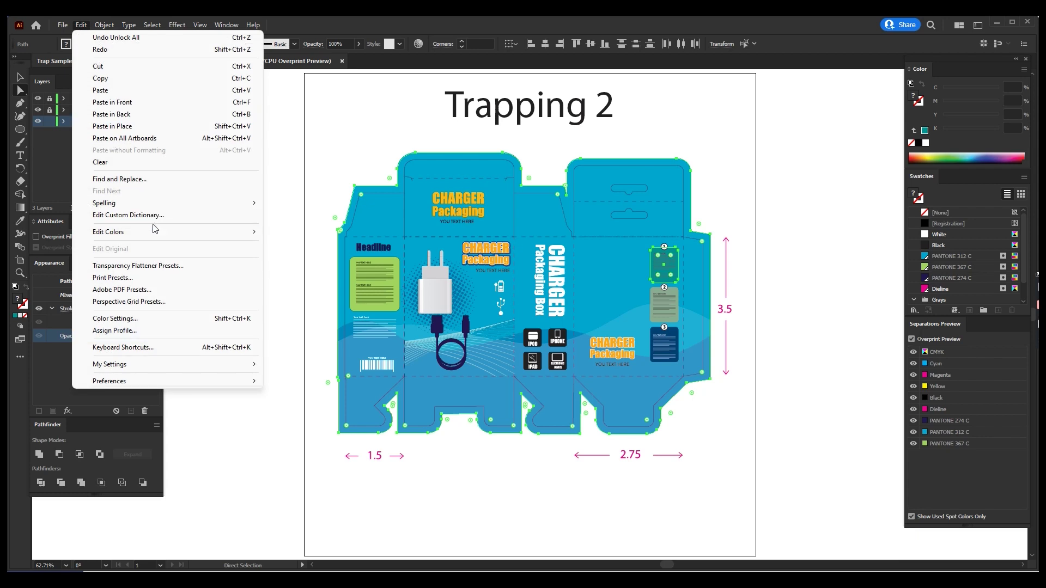
{"action": "mouse_move", "coordinate": [168, 232]}
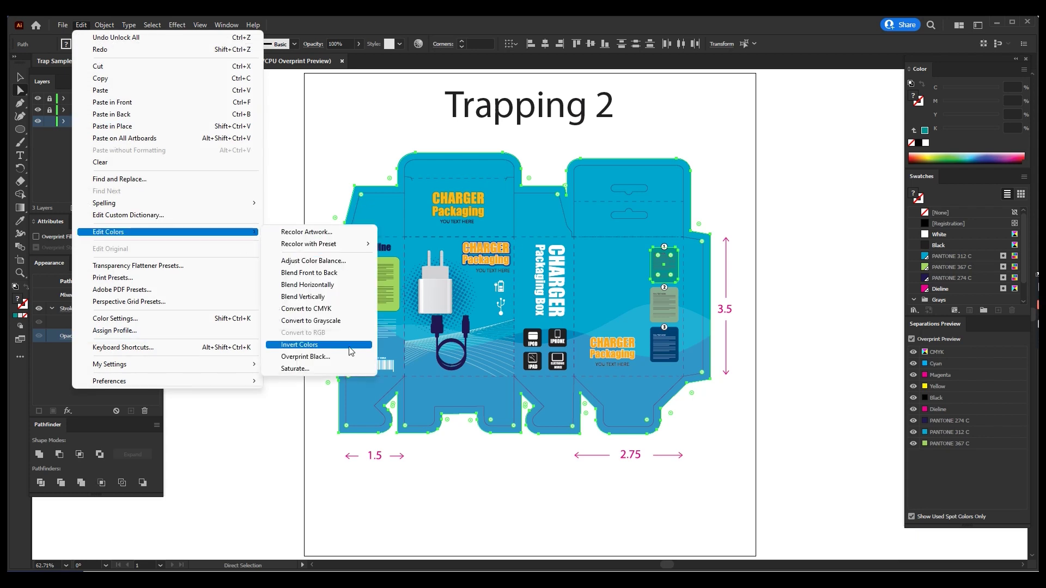
{"action": "left_click", "coordinate": [367, 325]}
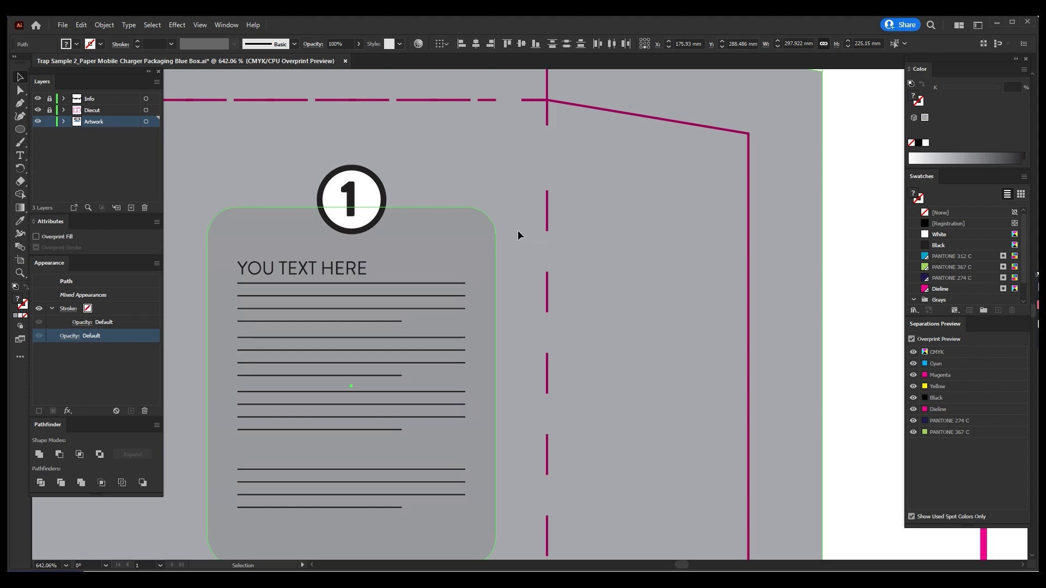
{"action": "left_click", "coordinate": [518, 234]}
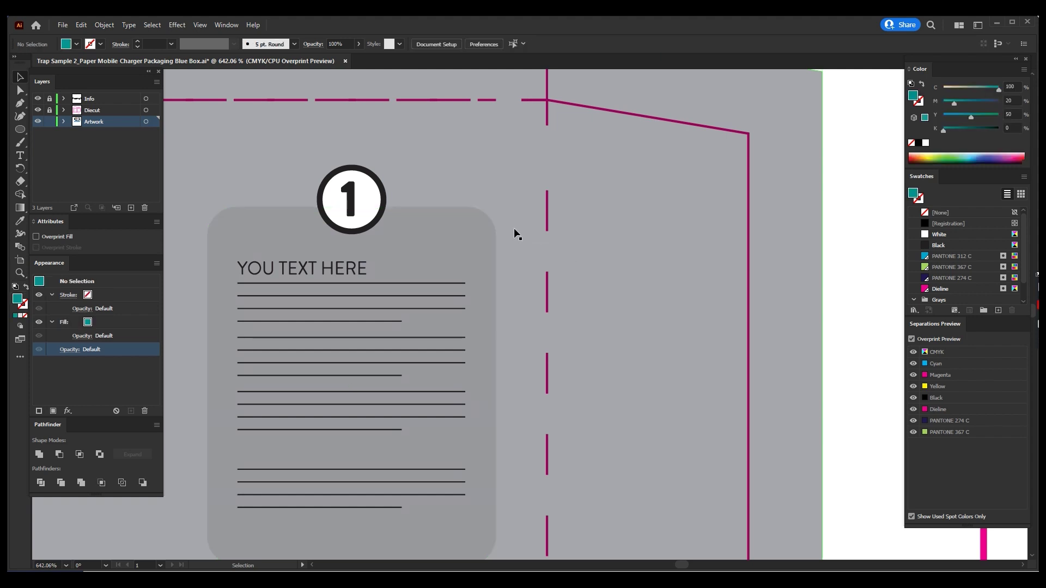
{"action": "key", "text": "a"}
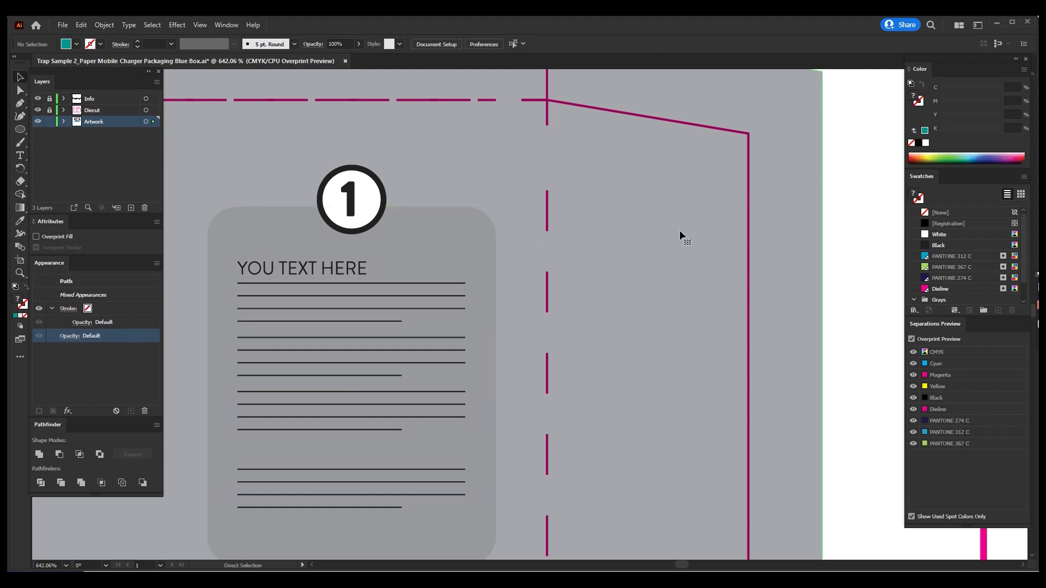
{"action": "key", "text": "ctrl+z"}
Give panel 1's teal rounded rectangle a second fill offset by -1 mm
{"action": "left_click", "coordinate": [858, 254]}
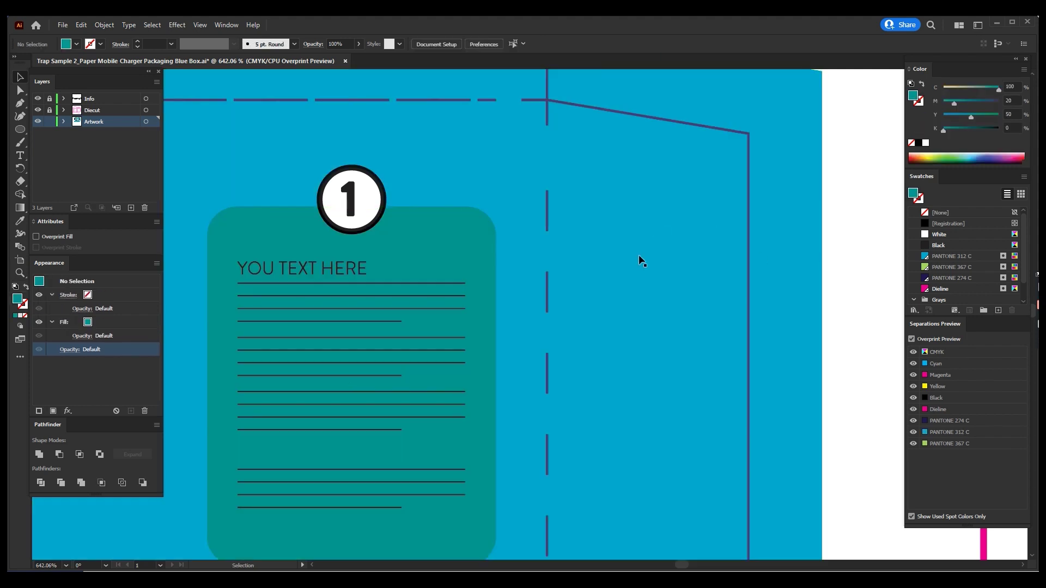
{"action": "key", "text": "a"}
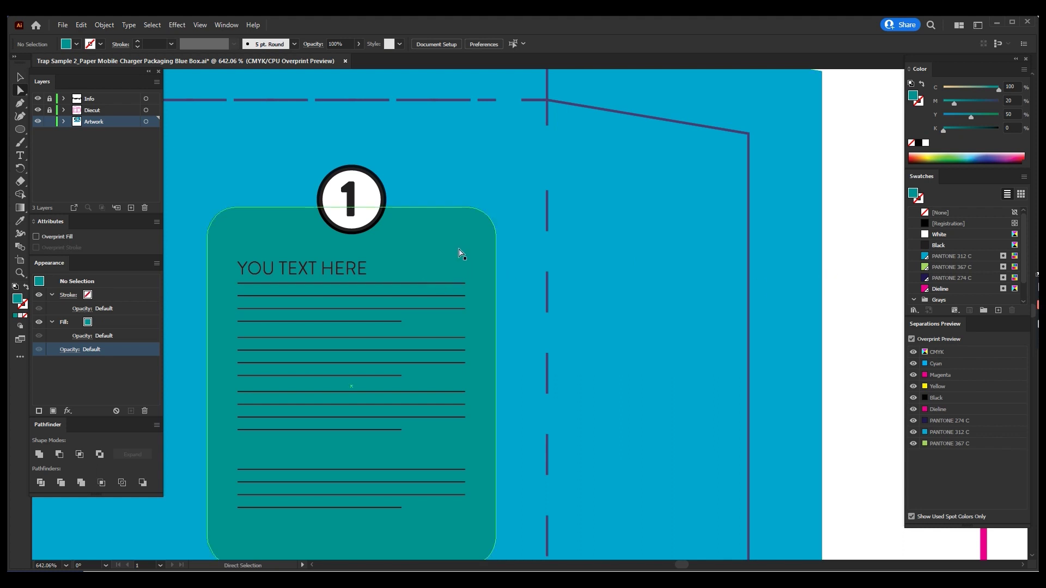
{"action": "left_click", "coordinate": [462, 252]}
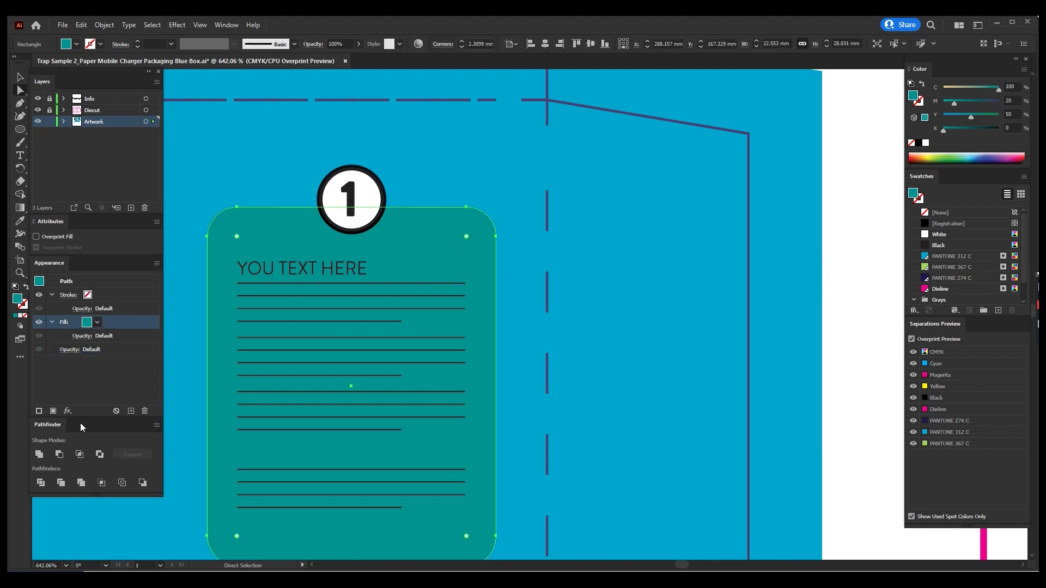
{"action": "left_click", "coordinate": [53, 411]}
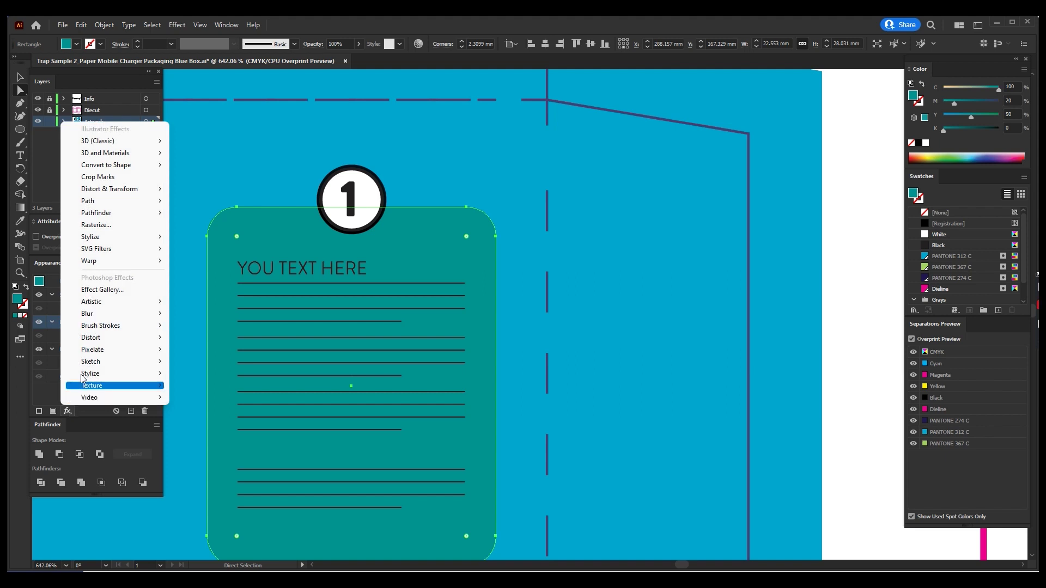
{"action": "left_click", "coordinate": [67, 412]}
{"action": "left_click", "coordinate": [98, 351]}
{"action": "left_click", "coordinate": [67, 412]}
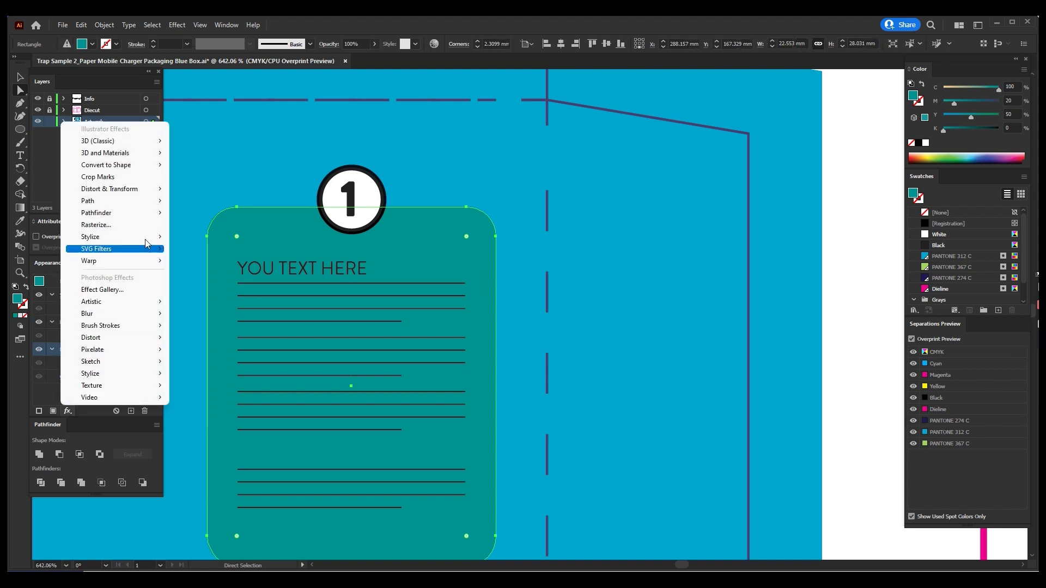
{"action": "left_click", "coordinate": [203, 203]}
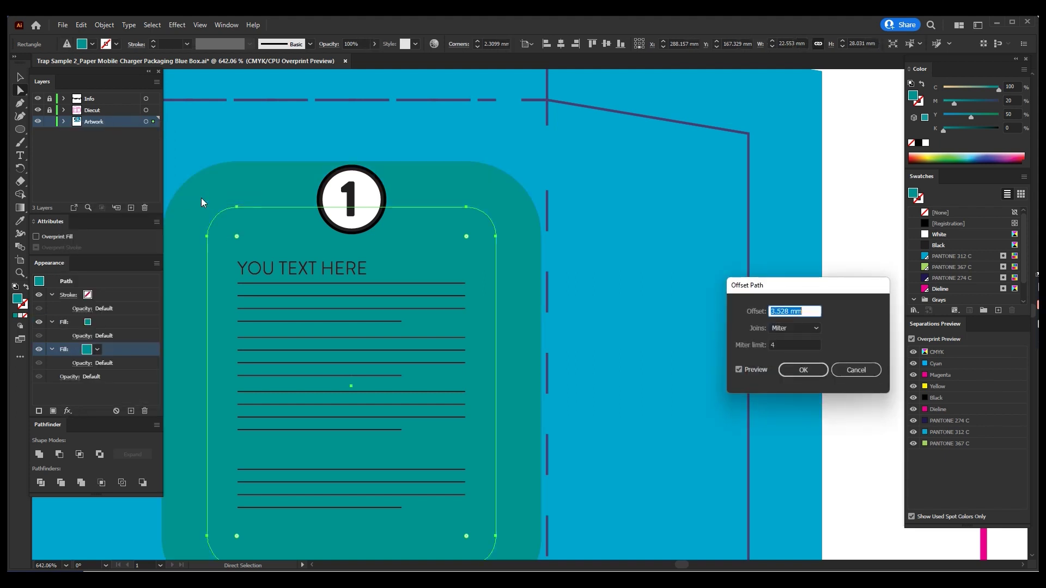
{"action": "type", "text": "-1"}
{"action": "key", "text": "Return"}
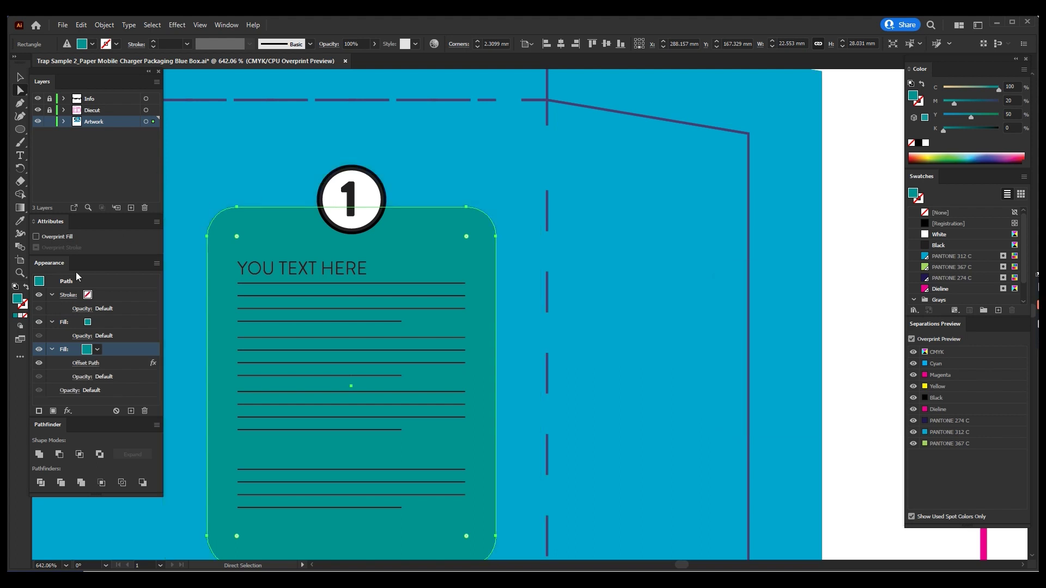
Set the panel's top fill to overprint and review the Black plate and text group
{"action": "left_click", "coordinate": [104, 322]}
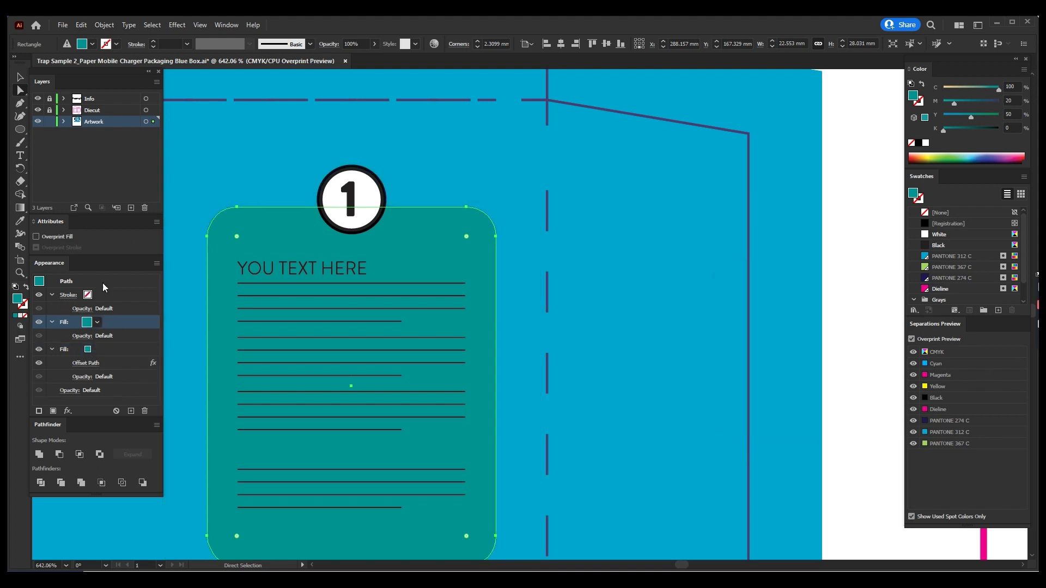
{"action": "left_click", "coordinate": [63, 237]}
{"action": "key", "text": "v"}
{"action": "left_click", "coordinate": [843, 275]}
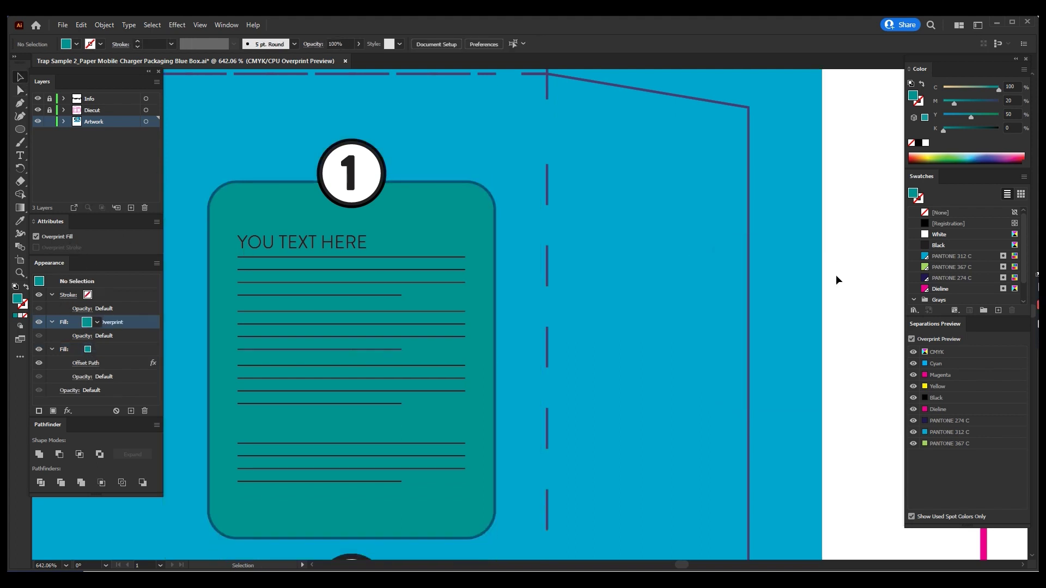
{"action": "scroll", "coordinate": [836, 274], "scroll_direction": "down", "scroll_amount": 3}
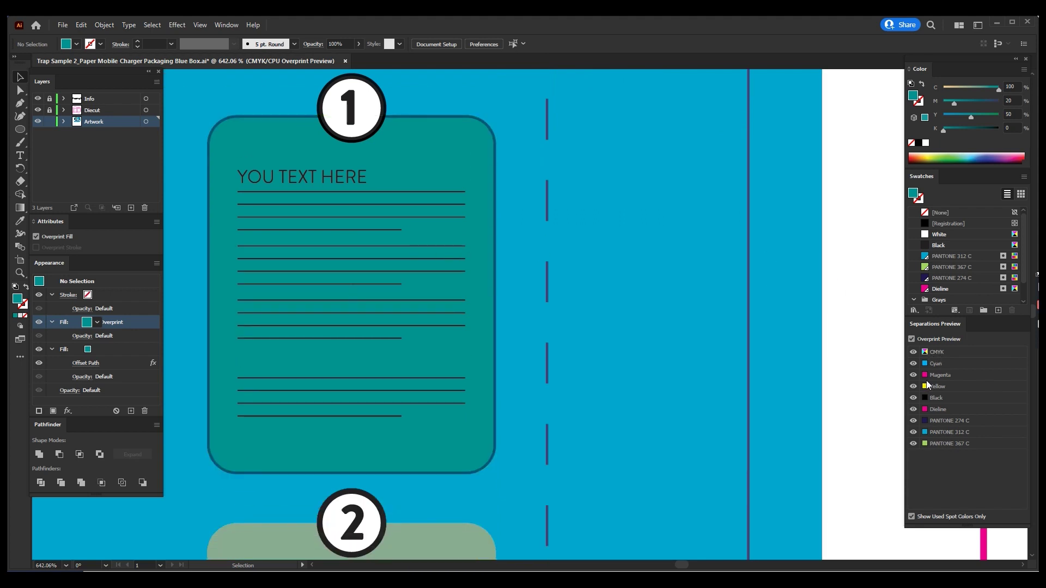
{"action": "left_click", "coordinate": [914, 399]}
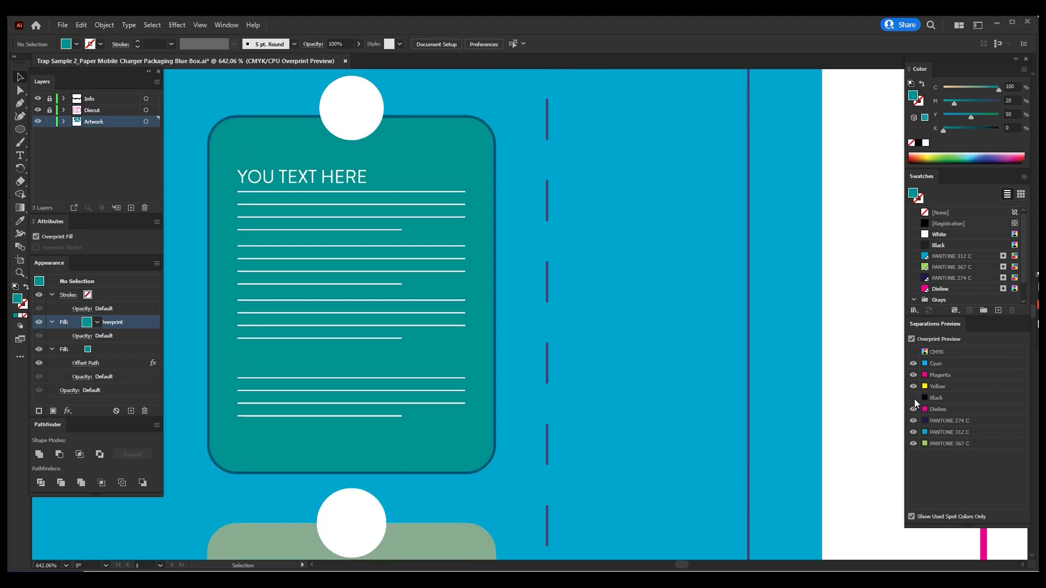
{"action": "left_click", "coordinate": [327, 224]}
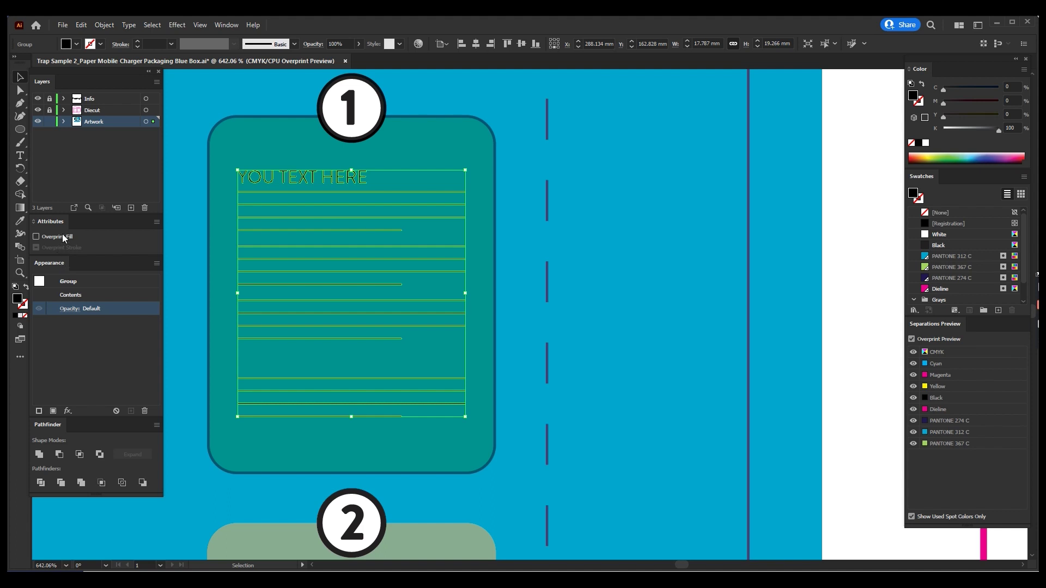
{"action": "left_click", "coordinate": [842, 292]}
{"action": "scroll", "coordinate": [843, 292], "scroll_direction": "down", "scroll_amount": 1}
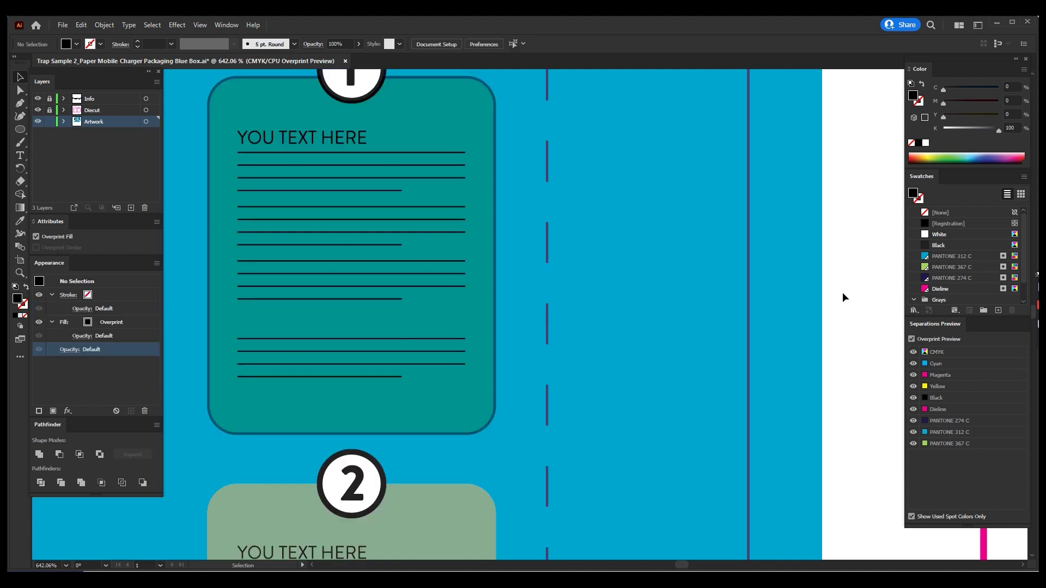
Restore the Black plate, zoom onto badge 2 and select its circle
{"action": "left_click", "coordinate": [914, 398]}
{"action": "scroll", "coordinate": [836, 387], "scroll_direction": "down", "scroll_amount": 2}
{"action": "scroll", "coordinate": [453, 350], "scroll_direction": "down", "scroll_amount": 2}
{"action": "left_click_drag", "start_coordinate": [271, 267], "coordinate": [396, 396]}
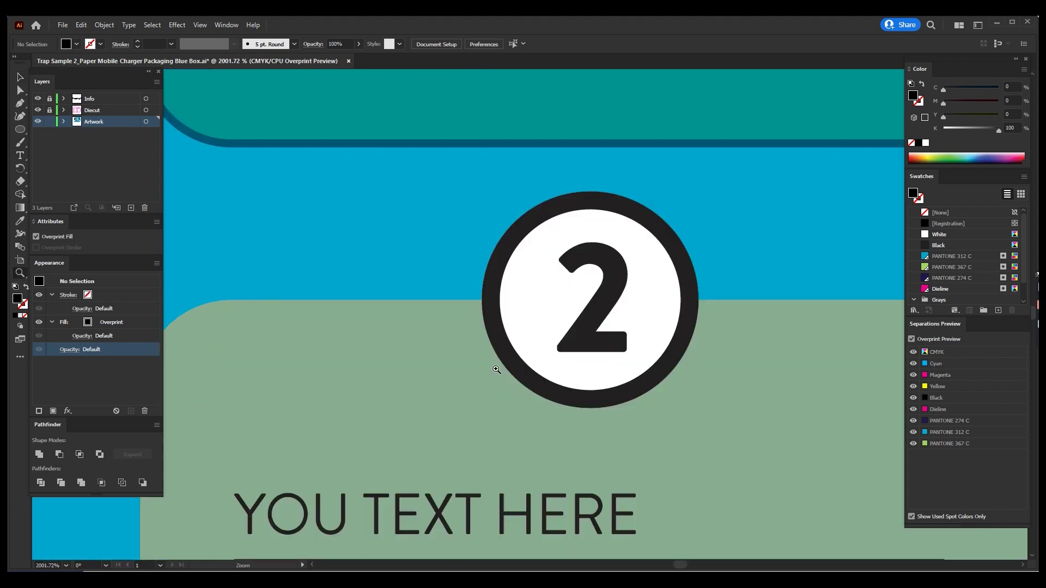
{"action": "left_click", "coordinate": [131, 320]}
Offset the badge's lower fill by -0.2, raise the black fill, and overprint it
{"action": "left_click", "coordinate": [113, 351]}
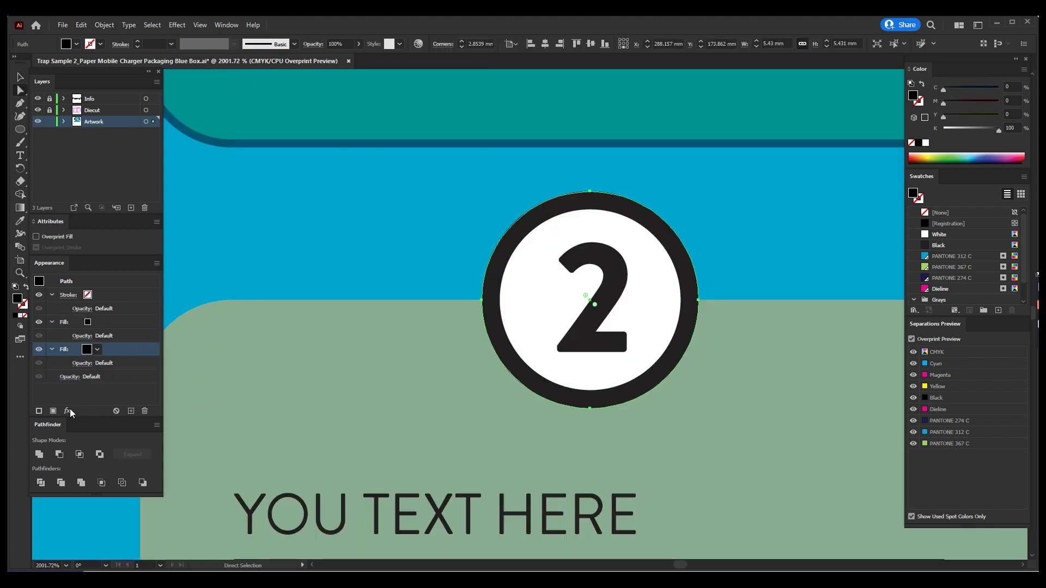
{"action": "left_click", "coordinate": [68, 411]}
{"action": "left_click", "coordinate": [192, 201]}
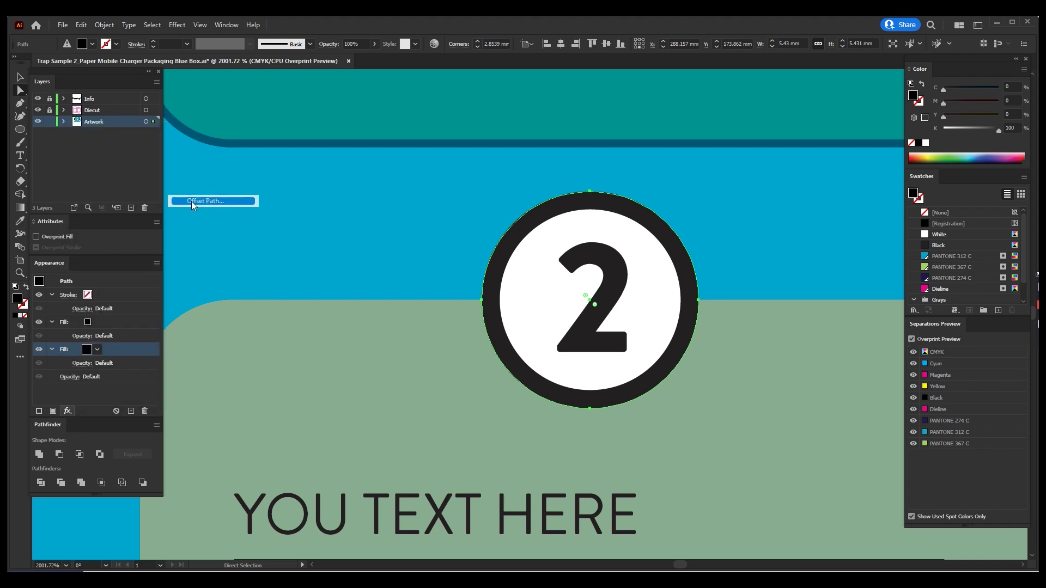
{"action": "type", "text": "-"}
{"action": "type", "text": "5"}
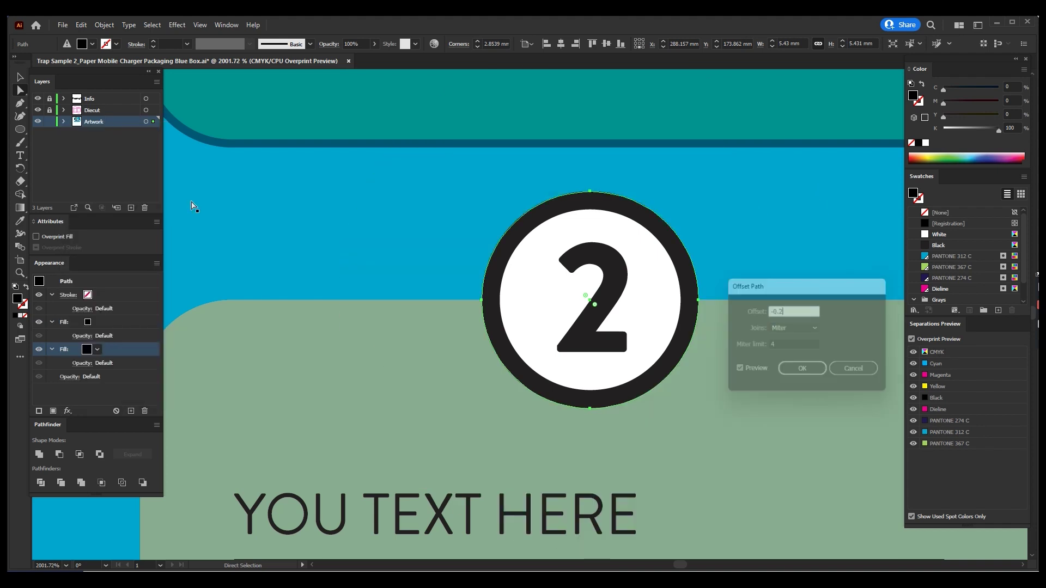
{"action": "key", "text": "Return"}
{"action": "left_click_drag", "start_coordinate": [105, 341], "coordinate": [119, 325]}
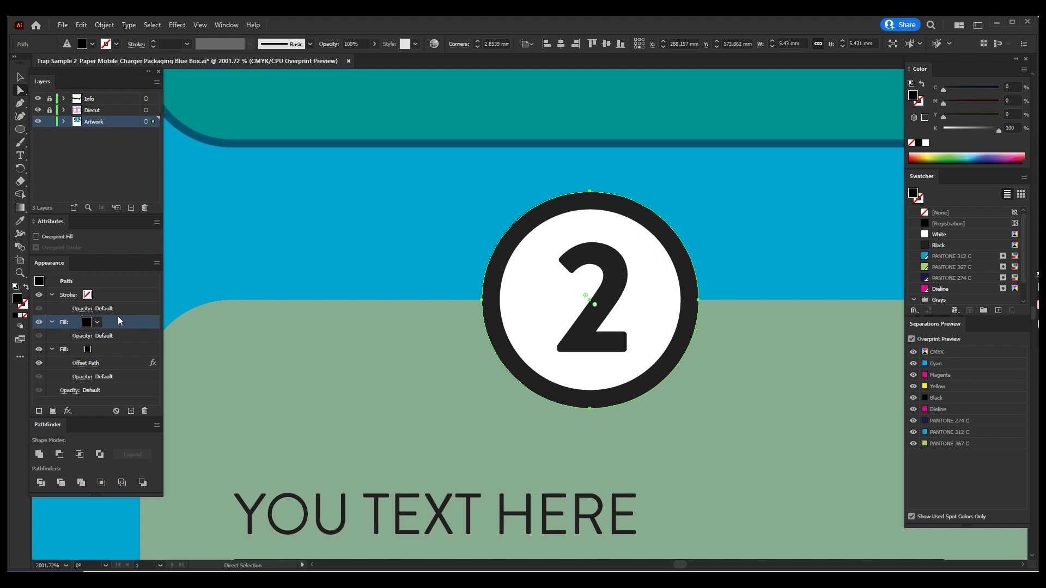
{"action": "left_click", "coordinate": [64, 238]}
{"action": "key", "text": "v"}
{"action": "left_click", "coordinate": [399, 254]}
Zoom onto panels 2 and 3 and select the green panel 2 card
{"action": "key", "text": "z"}
{"action": "key", "text": "ctrl+0"}
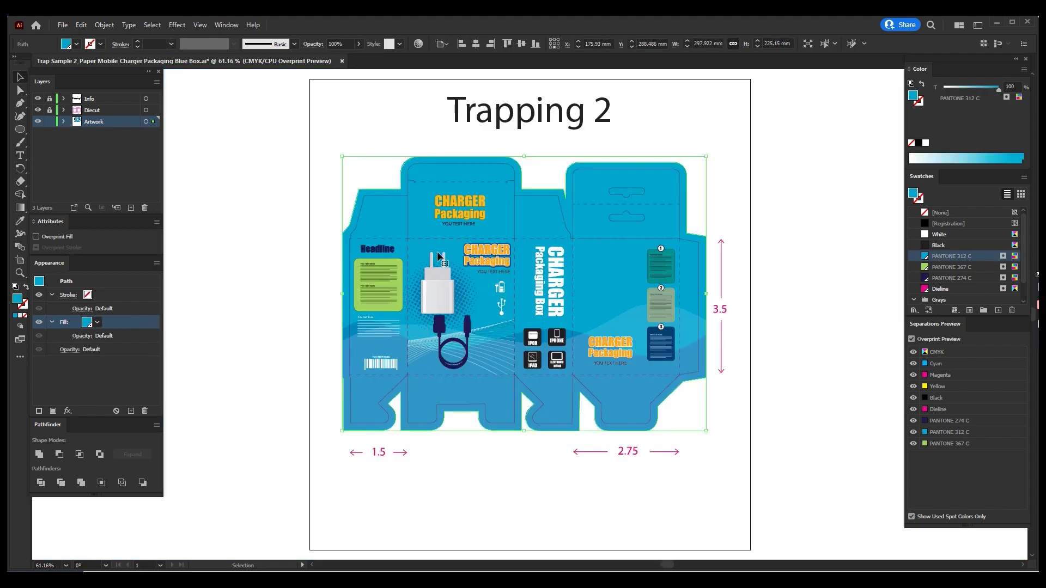
{"action": "left_click", "coordinate": [710, 329]}
{"action": "key", "text": "a"}
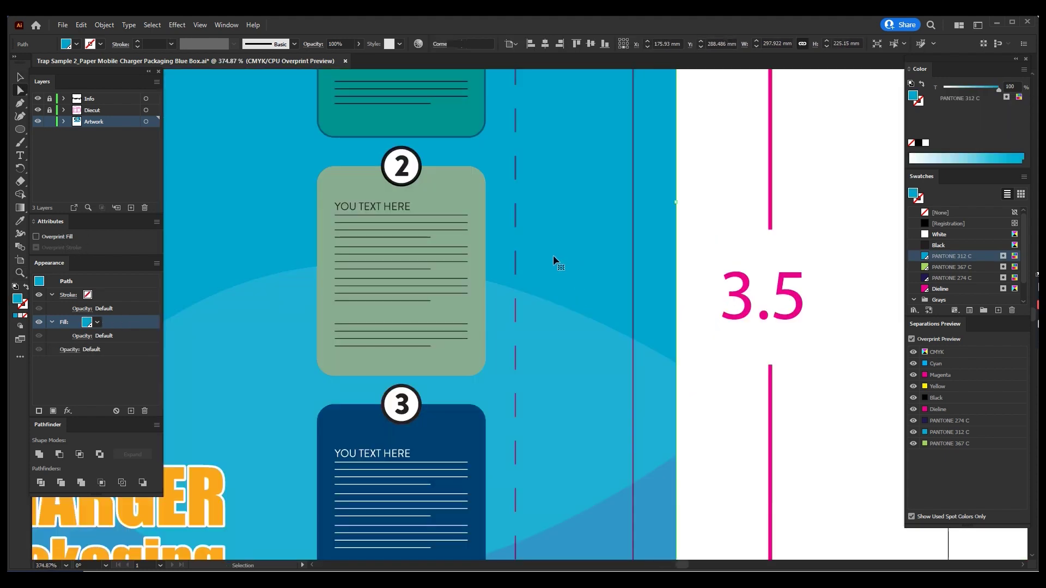
{"action": "key", "text": "ctrl+shift+a"}
{"action": "left_click", "coordinate": [478, 189]}
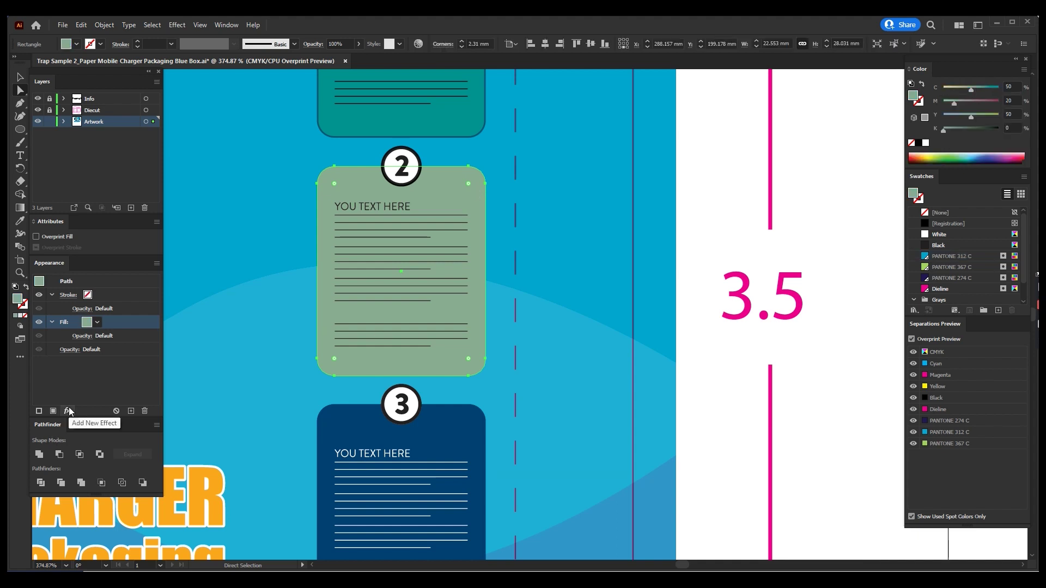
Give the card a 0.4 mm stroke in its own C50 M20 Y50 K0 green
{"action": "left_click", "coordinate": [32, 413]}
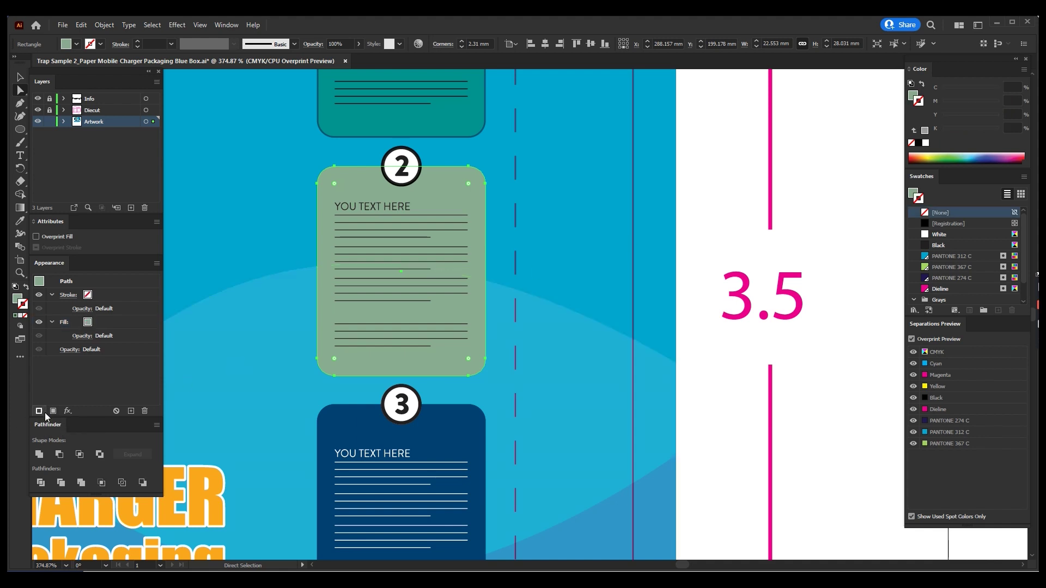
{"action": "left_click", "coordinate": [136, 294]}
{"action": "left_click", "coordinate": [922, 131]}
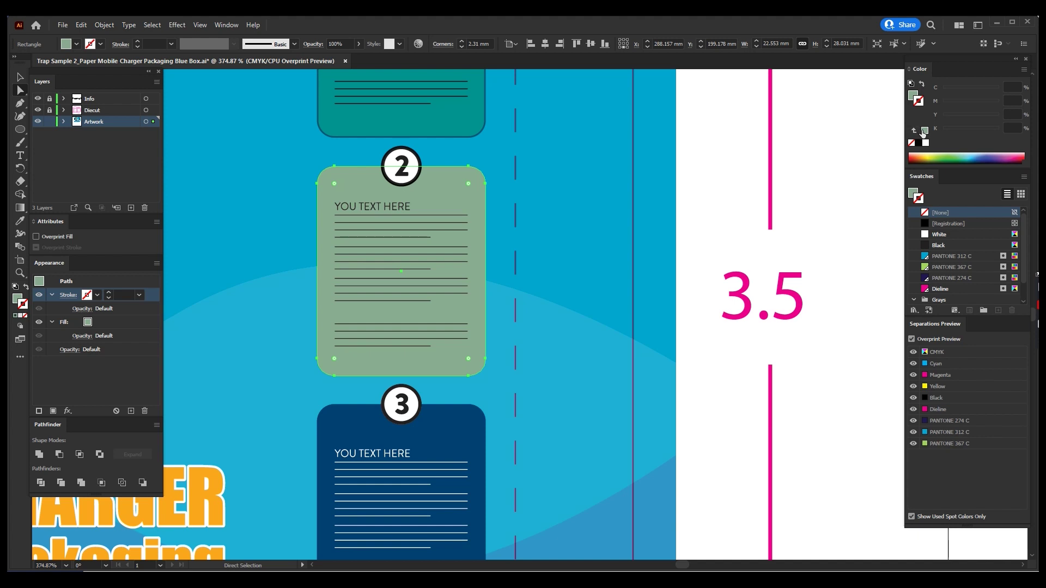
{"action": "double_click", "coordinate": [129, 294]}
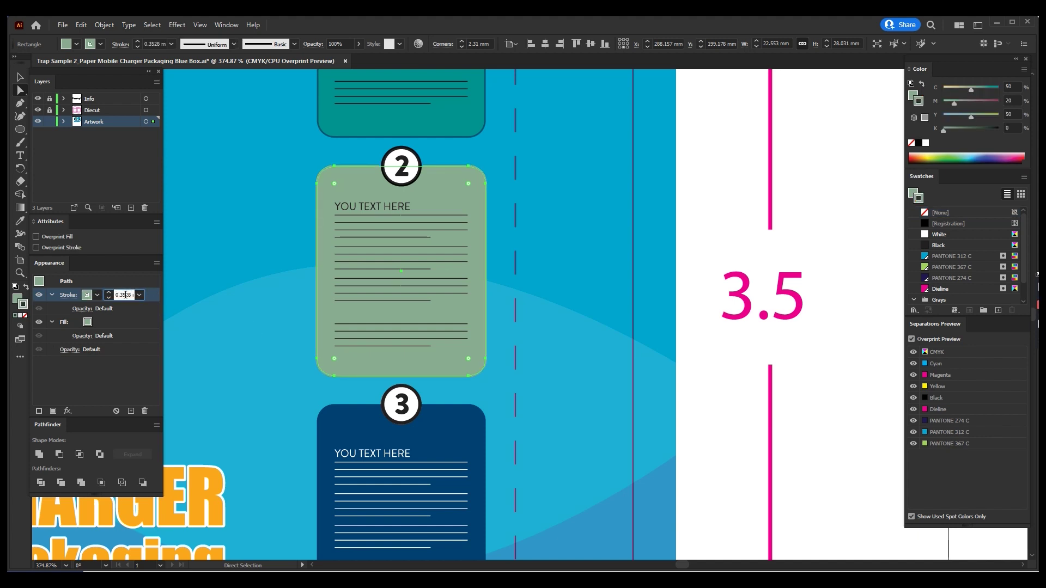
{"action": "type", "text": "0.4"}
{"action": "key", "text": "Return"}
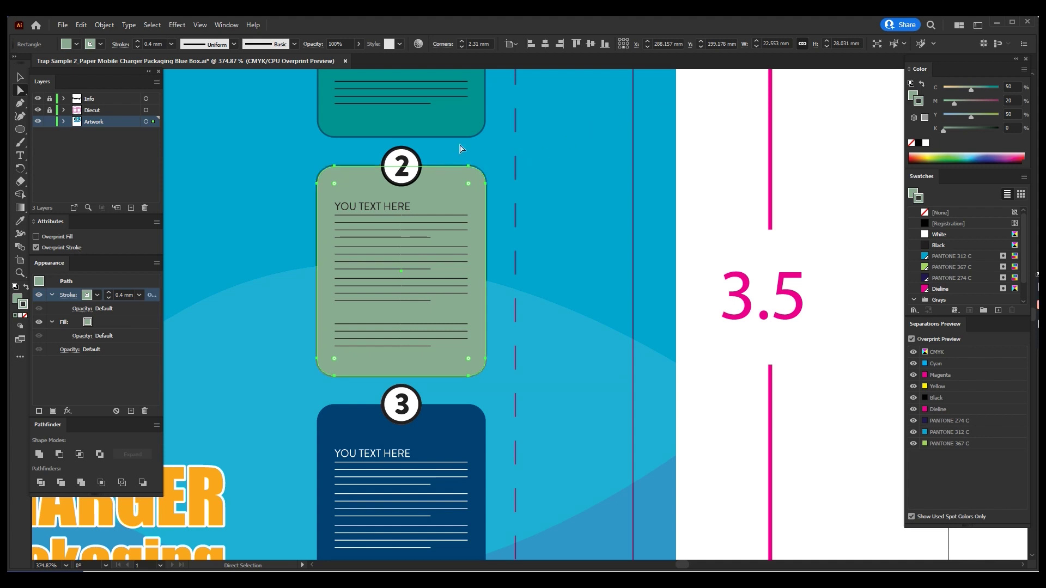
Inspect the new stroke up close and toggle the Black separation
{"action": "left_click_drag", "start_coordinate": [452, 156], "coordinate": [665, 238]}
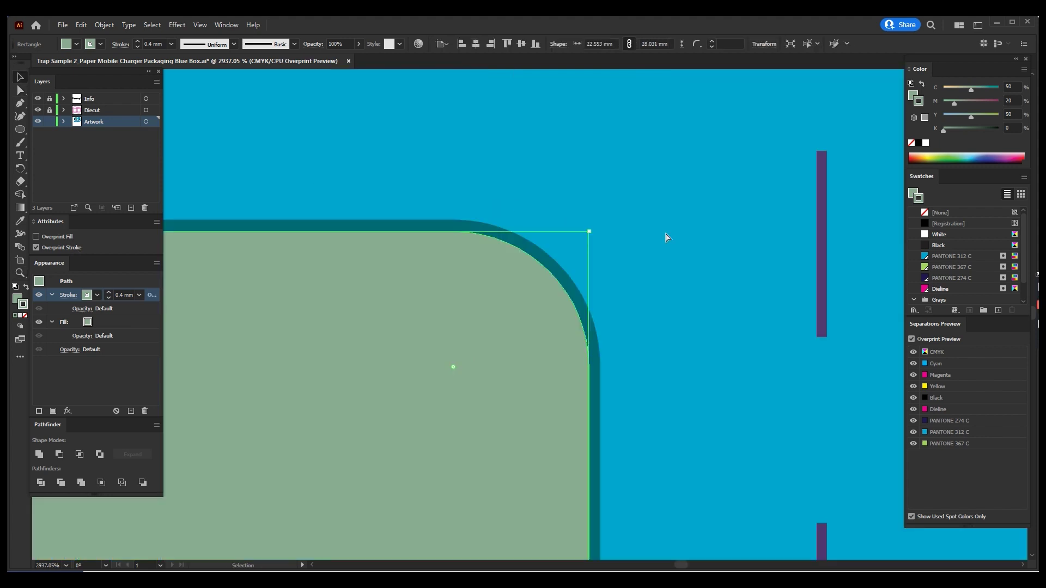
{"action": "key", "text": "ctrl+shift+a"}
{"action": "key", "text": "ctrl+0"}
{"action": "key", "text": "z"}
{"action": "left_click_drag", "start_coordinate": [618, 275], "coordinate": [703, 334]}
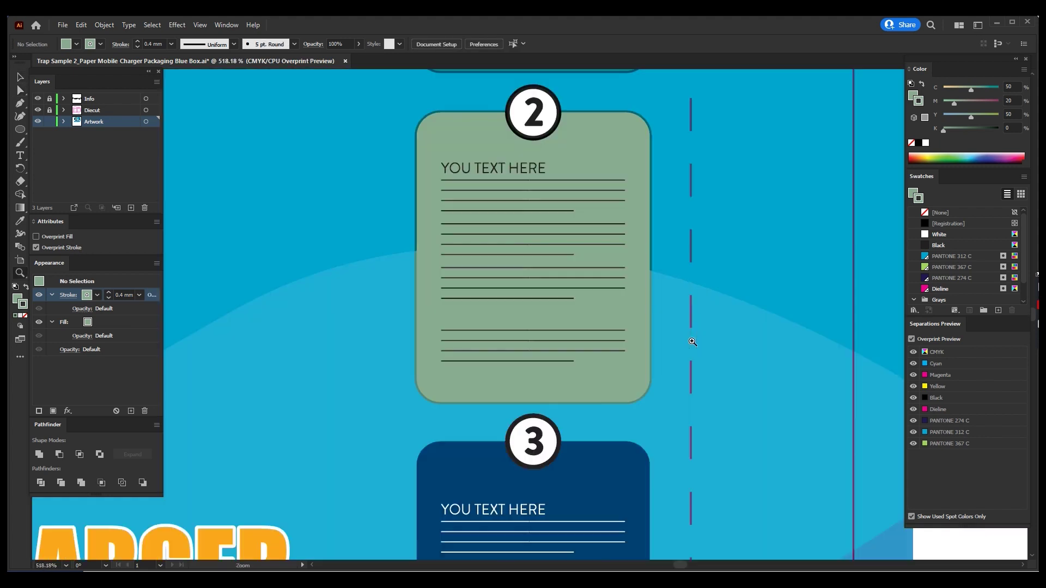
{"action": "scroll", "coordinate": [534, 305], "scroll_direction": "down", "scroll_amount": 1}
{"action": "scroll", "coordinate": [534, 305], "scroll_direction": "up", "scroll_amount": 1}
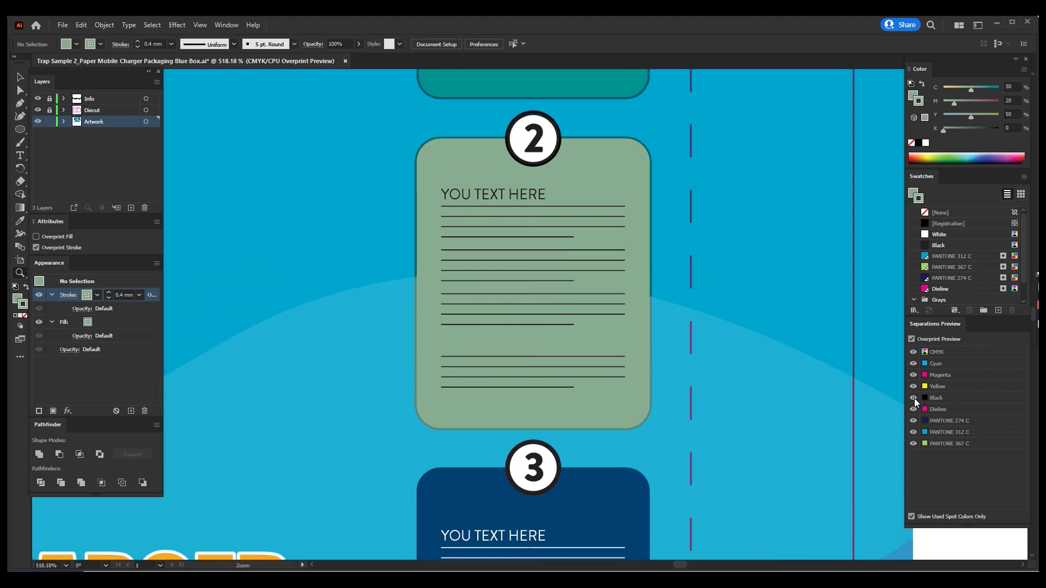
{"action": "left_click", "coordinate": [914, 398]}
Select panel 2's text lines group, then recheck the Black separation
{"action": "key", "text": "v"}
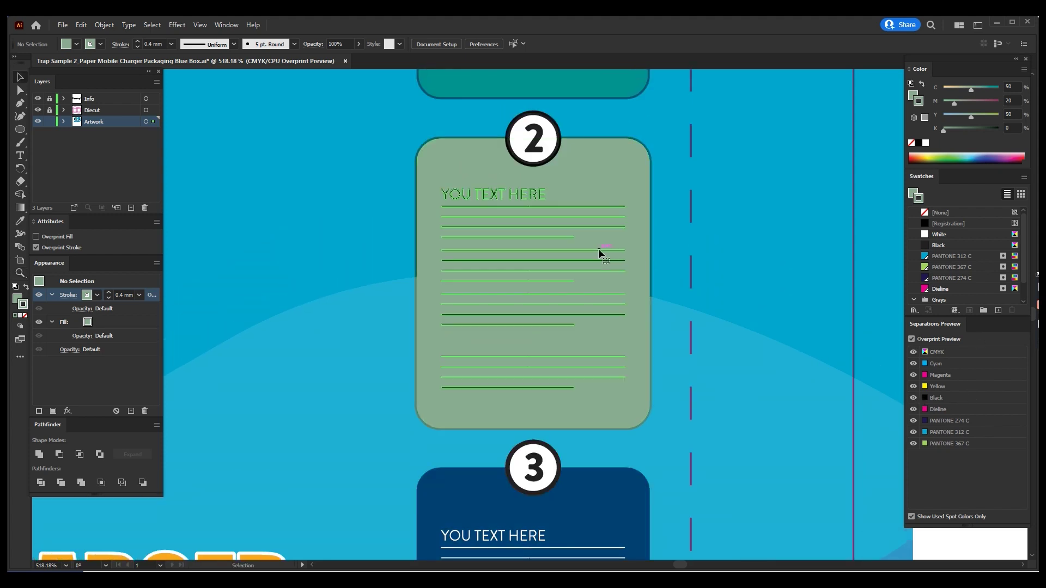
{"action": "left_click", "coordinate": [600, 253]}
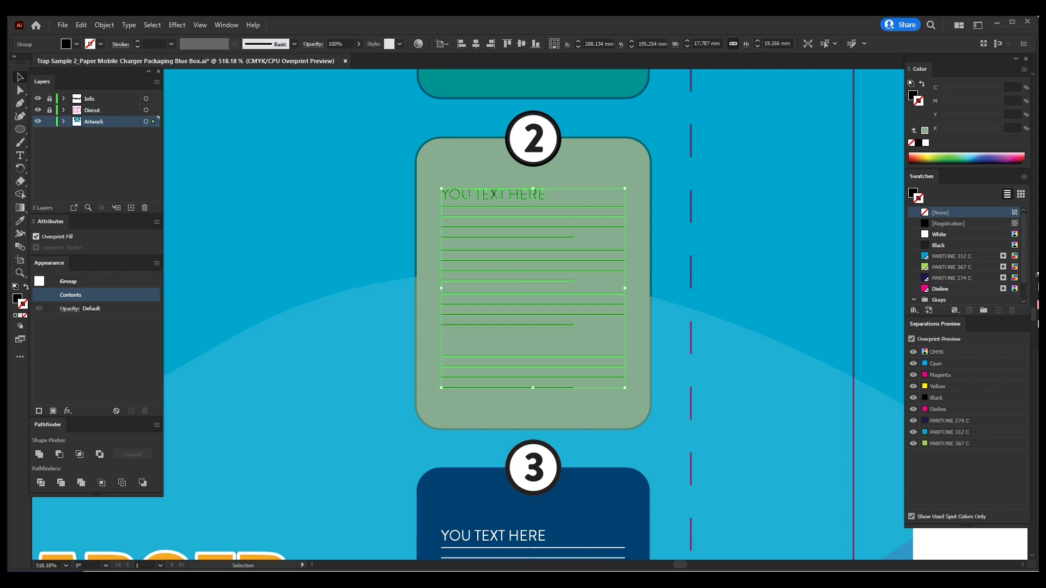
{"action": "key", "text": "ctrl+shift+a"}
{"action": "left_click", "coordinate": [913, 398]}
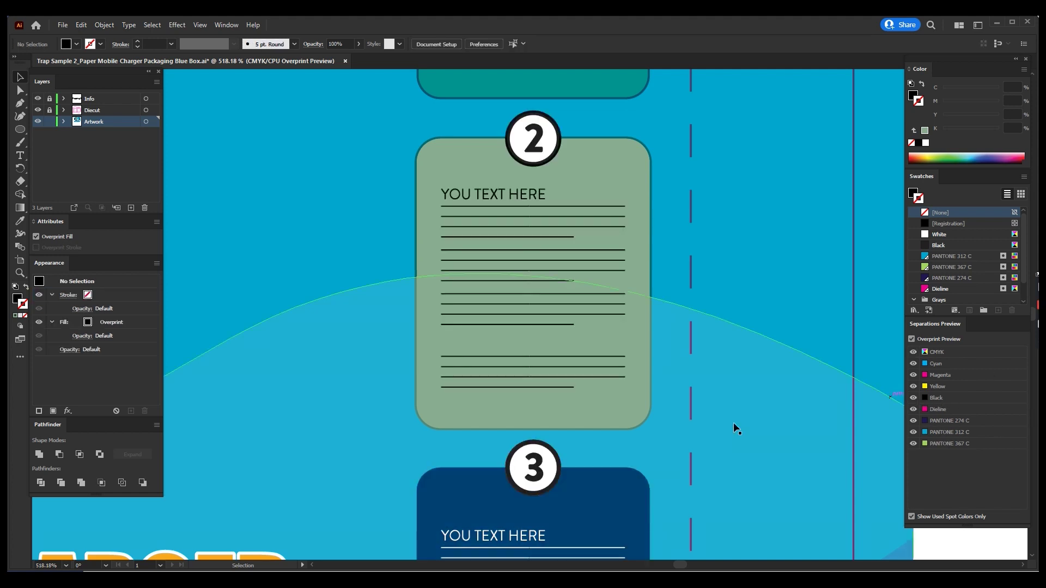
{"action": "scroll", "coordinate": [701, 426], "scroll_direction": "down", "scroll_amount": 2}
{"action": "scroll", "coordinate": [701, 426], "scroll_direction": "down", "scroll_amount": 4}
{"action": "scroll", "coordinate": [696, 428], "scroll_direction": "down", "scroll_amount": 2}
Duplicate panel 3 card's fill and apply a negative Offset Path to the lower fill
{"action": "key", "text": "a"}
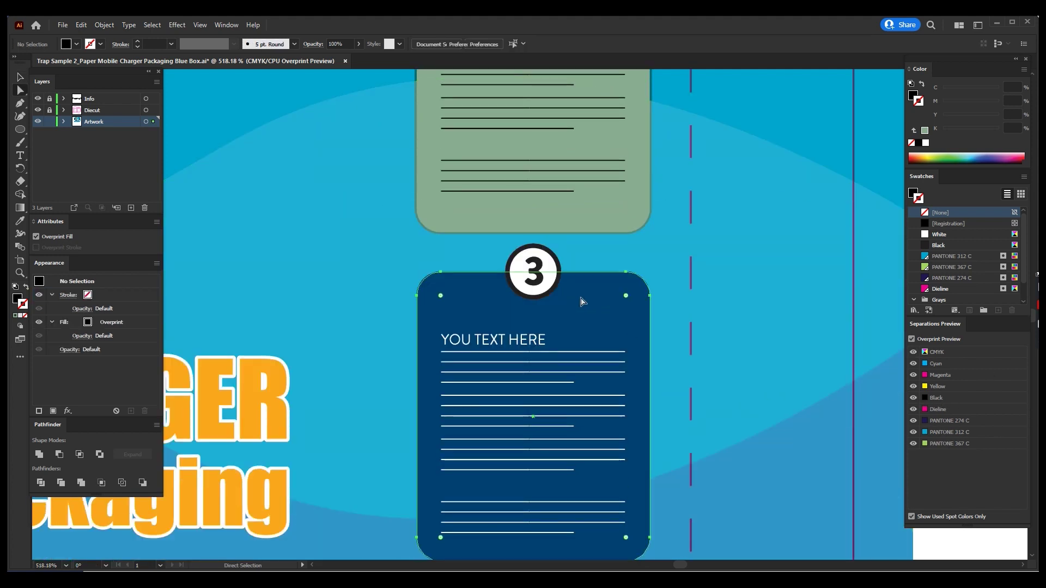
{"action": "left_click", "coordinate": [582, 301]}
{"action": "left_click", "coordinate": [95, 323]}
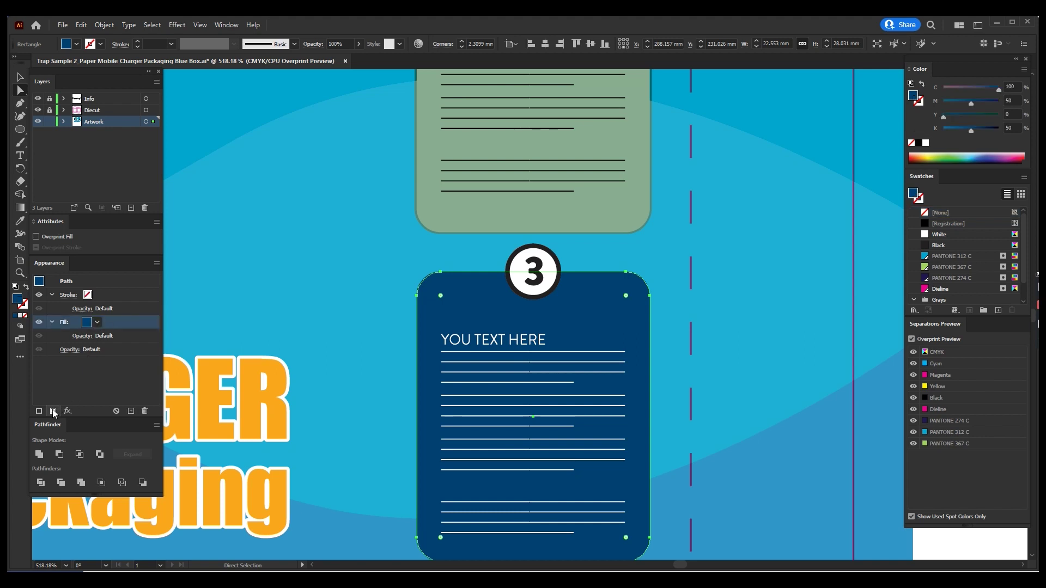
{"action": "left_click", "coordinate": [53, 411]}
{"action": "left_click", "coordinate": [106, 351]}
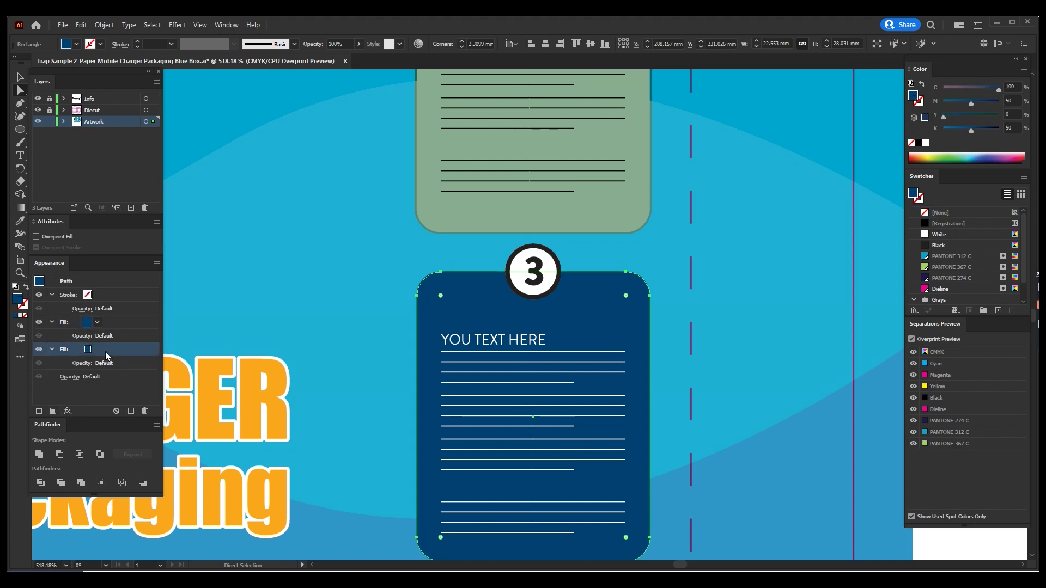
{"action": "left_click", "coordinate": [68, 411]}
{"action": "mouse_move", "coordinate": [114, 201]}
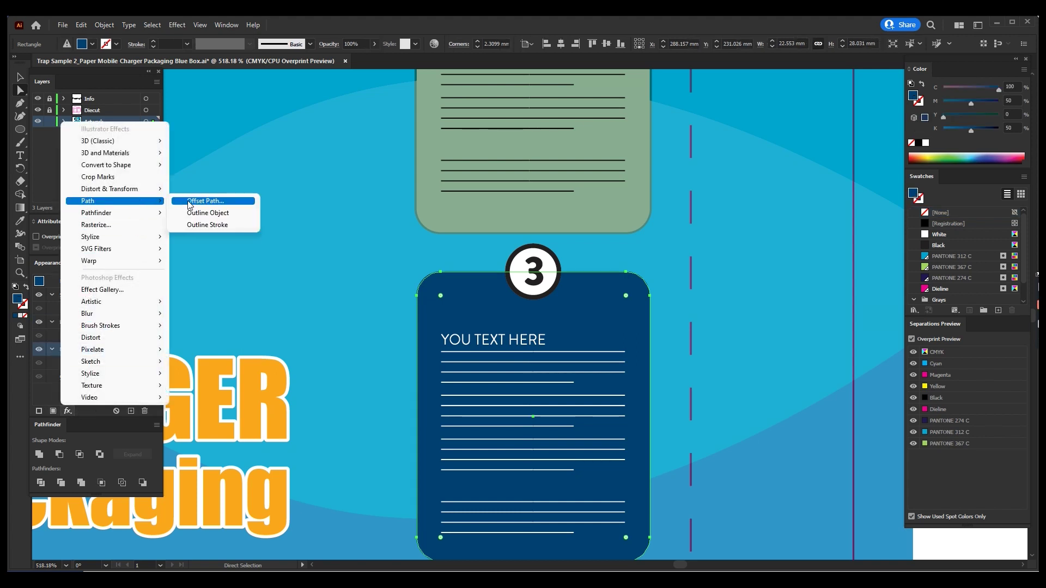
{"action": "left_click", "coordinate": [188, 201]}
{"action": "type", "text": "-0.2"}
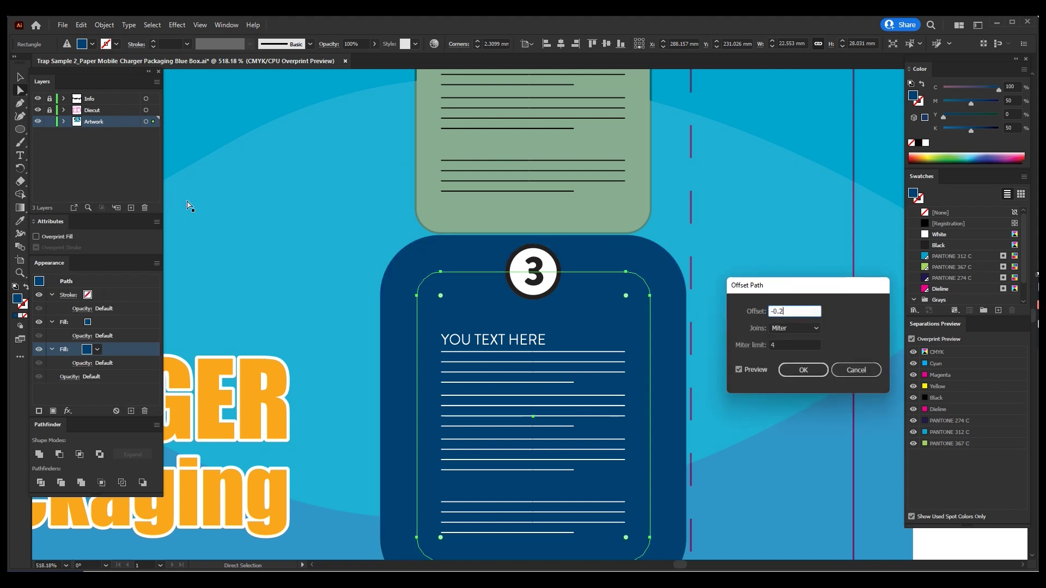
{"action": "key", "text": "Return"}
Set the card's upper fill to overprint and clear the selection
{"action": "left_click", "coordinate": [131, 321]}
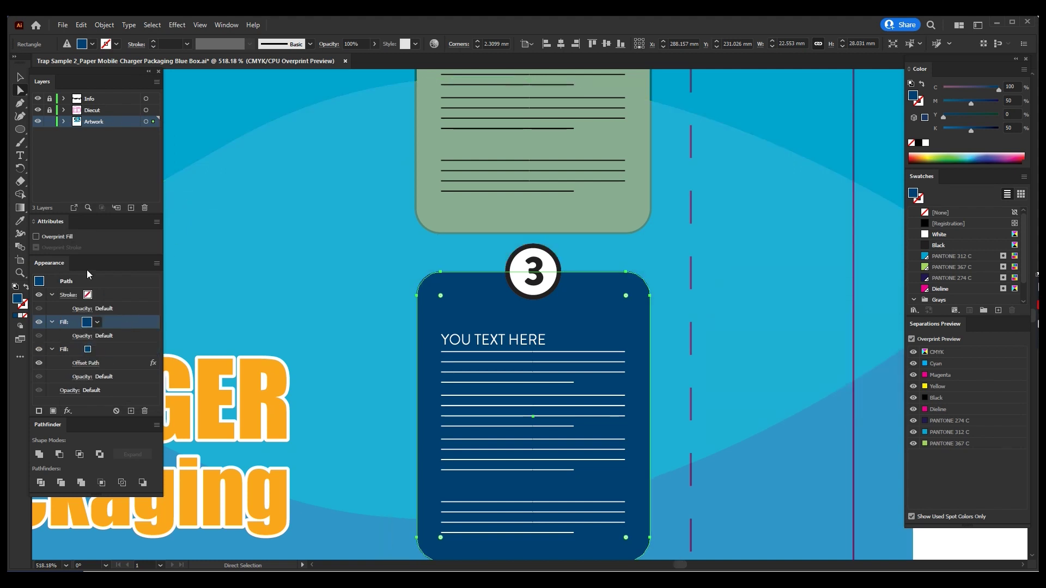
{"action": "left_click", "coordinate": [71, 234]}
{"action": "key", "text": "v"}
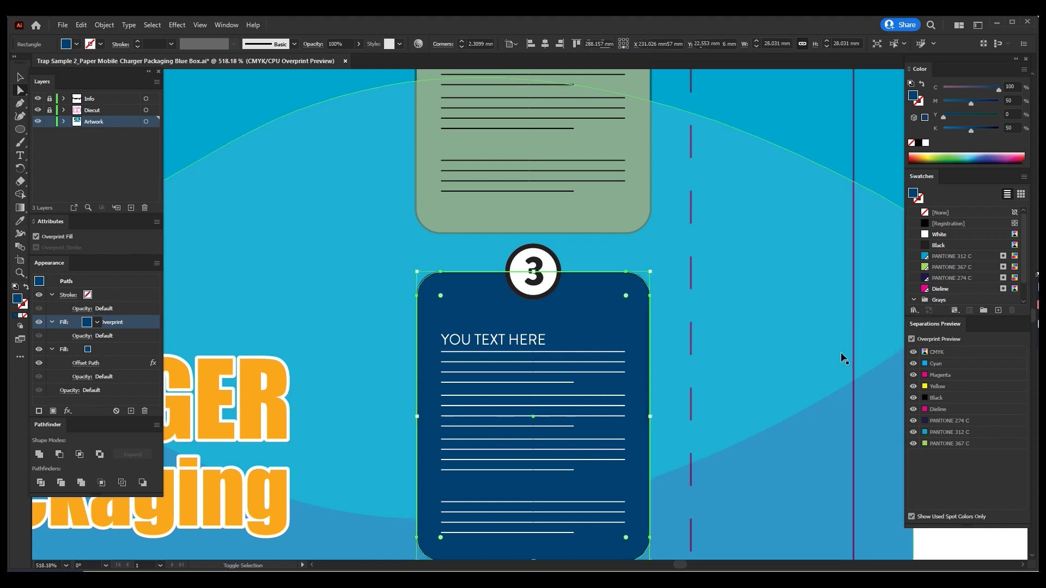
{"action": "left_click", "coordinate": [821, 363]}
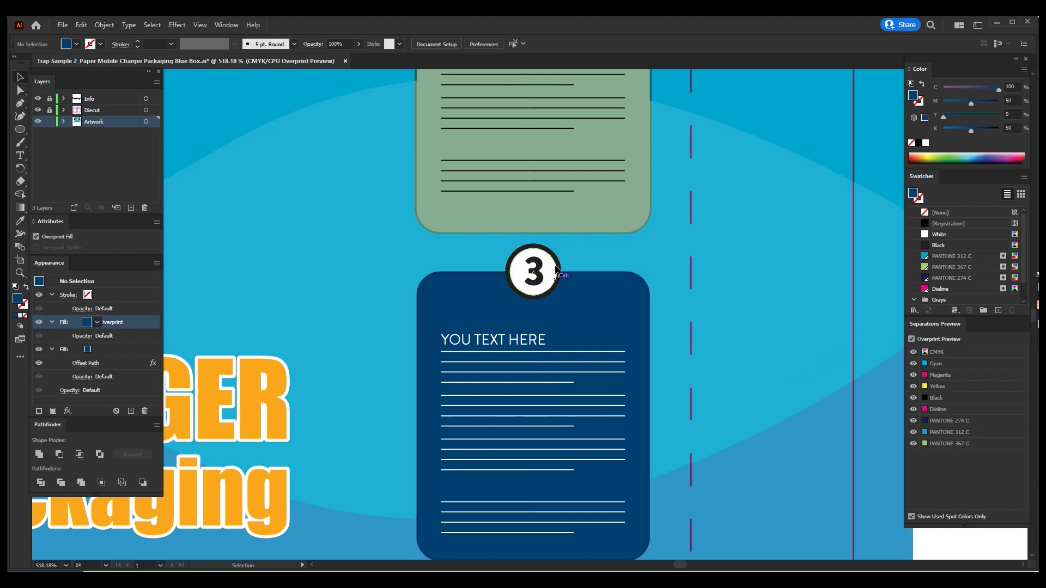
Zoom onto the number 3 badge and select its black circle
{"action": "key", "text": "z"}
{"action": "left_click_drag", "start_coordinate": [488, 211], "coordinate": [614, 358]}
{"action": "key", "text": "a"}
{"action": "left_click", "coordinate": [570, 272]}
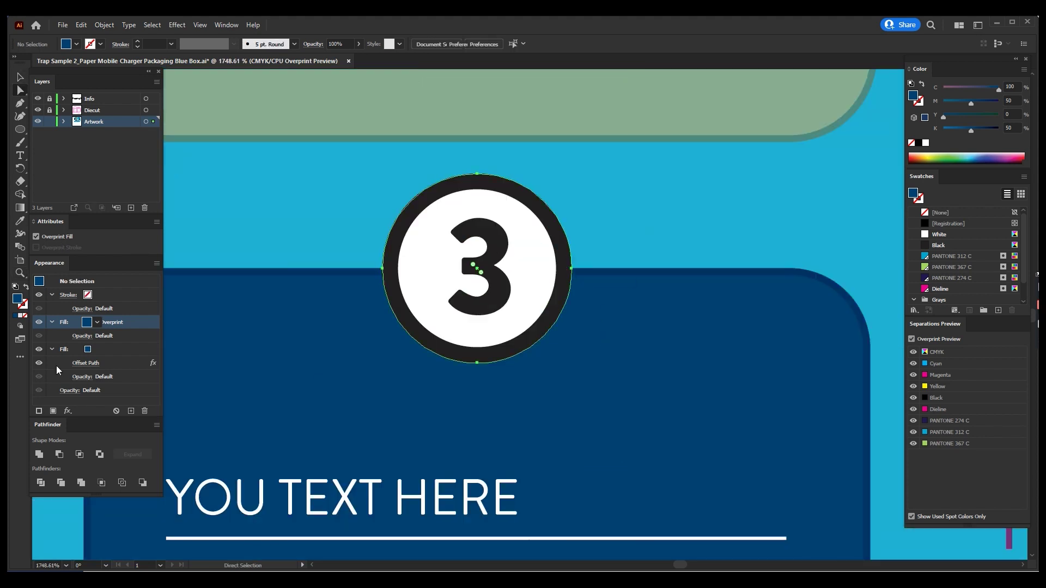
Duplicate badge 3's fill, offset the new fill, and stack the black fill above it
{"action": "left_click", "coordinate": [53, 411]}
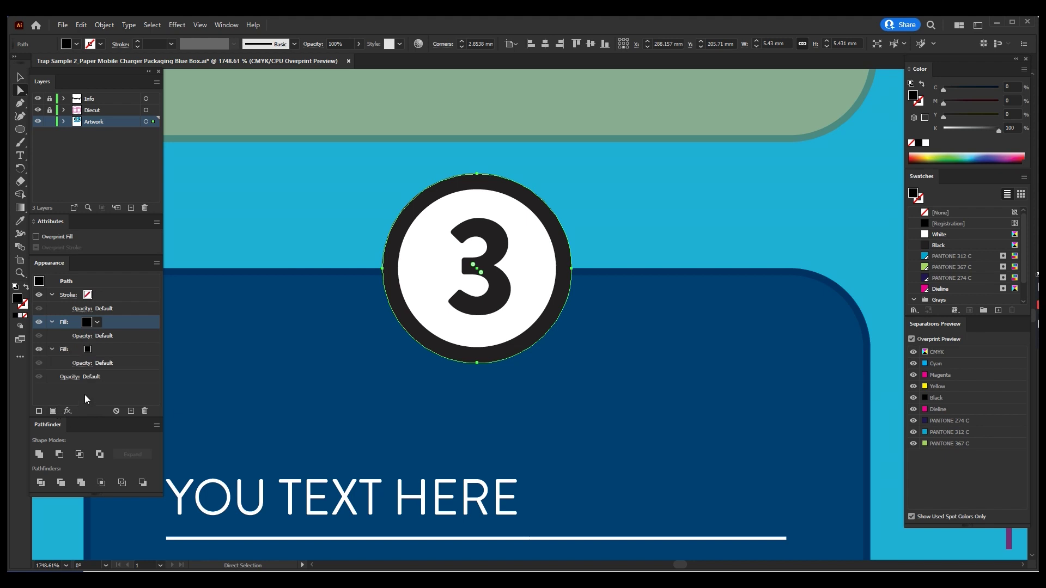
{"action": "left_click", "coordinate": [109, 349]}
{"action": "left_click", "coordinate": [68, 411]}
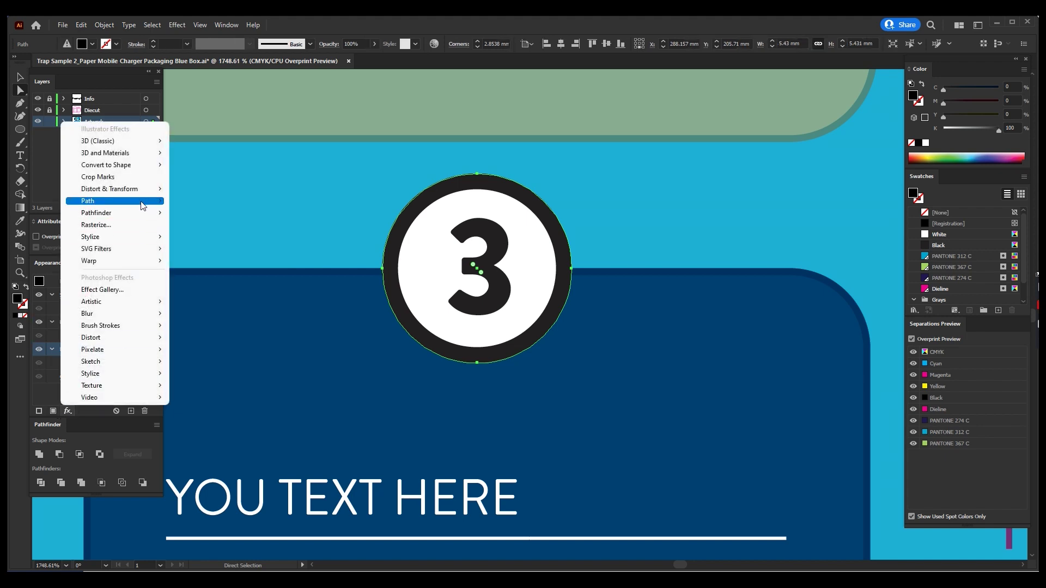
{"action": "mouse_move", "coordinate": [114, 201]}
{"action": "left_click", "coordinate": [188, 202]}
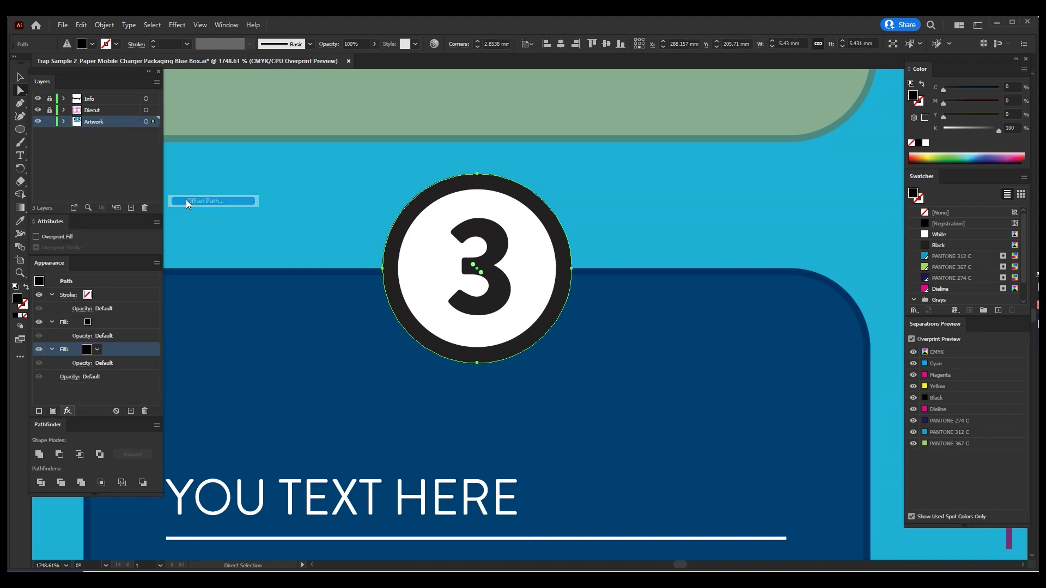
{"action": "type", "text": "-0."}
{"action": "key", "text": "Return"}
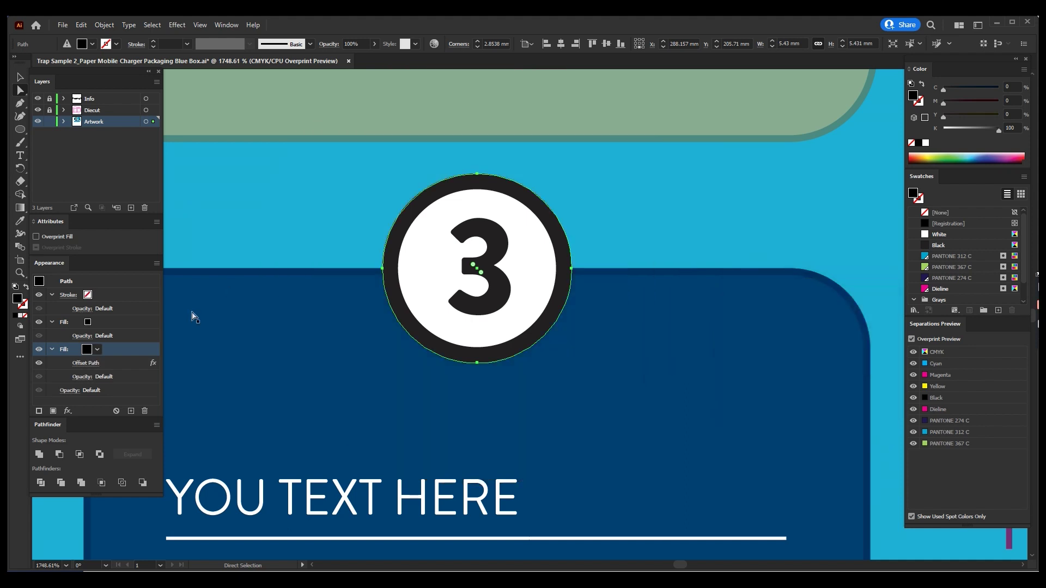
{"action": "left_click_drag", "start_coordinate": [118, 349], "coordinate": [115, 313]}
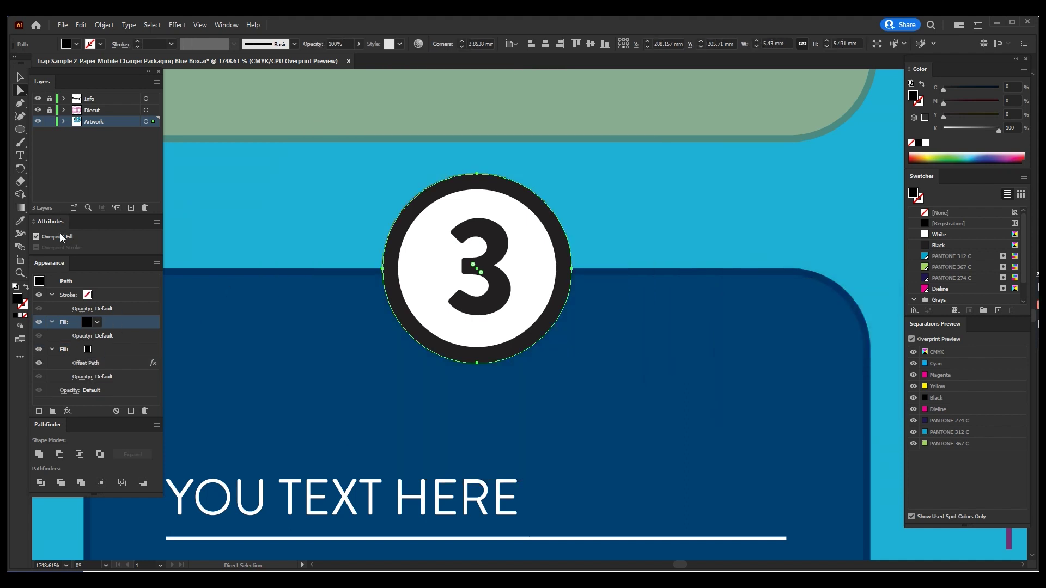
{"action": "key", "text": "ctrl+shift+a"}
Zoom onto text panel 3 and select its rounded rectangle background
{"action": "key", "text": "ctrl+0"}
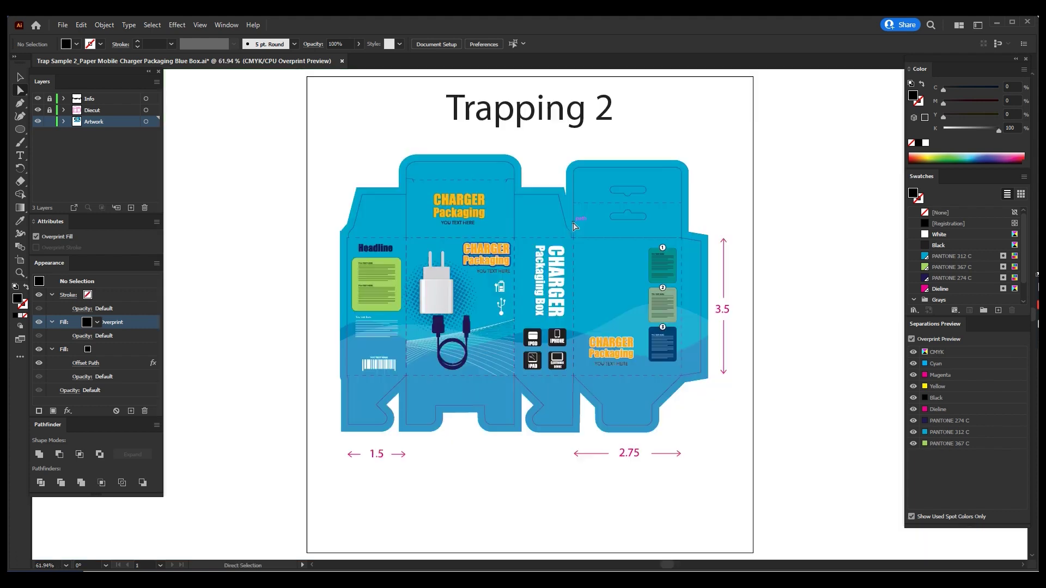
{"action": "key", "text": "z"}
{"action": "left_click", "coordinate": [662, 338]}
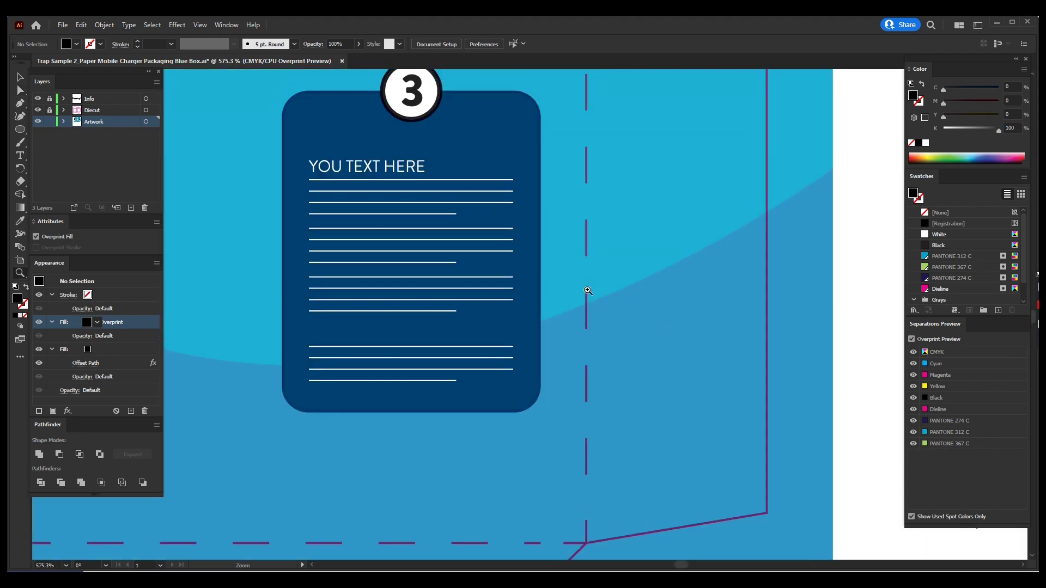
{"action": "left_click_drag", "start_coordinate": [294, 120], "coordinate": [610, 449]}
{"action": "key", "text": "a"}
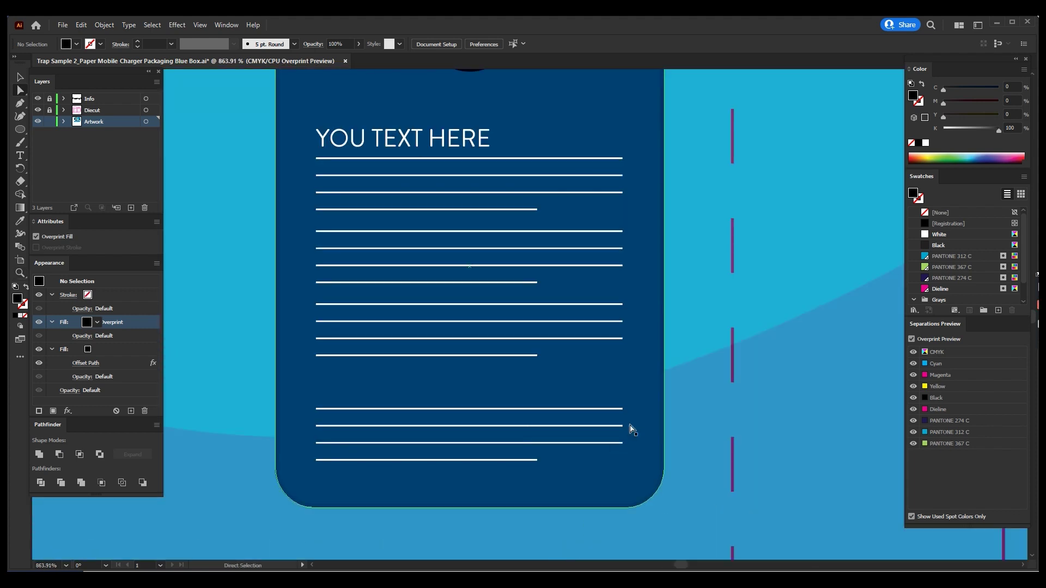
{"action": "left_click", "coordinate": [641, 390]}
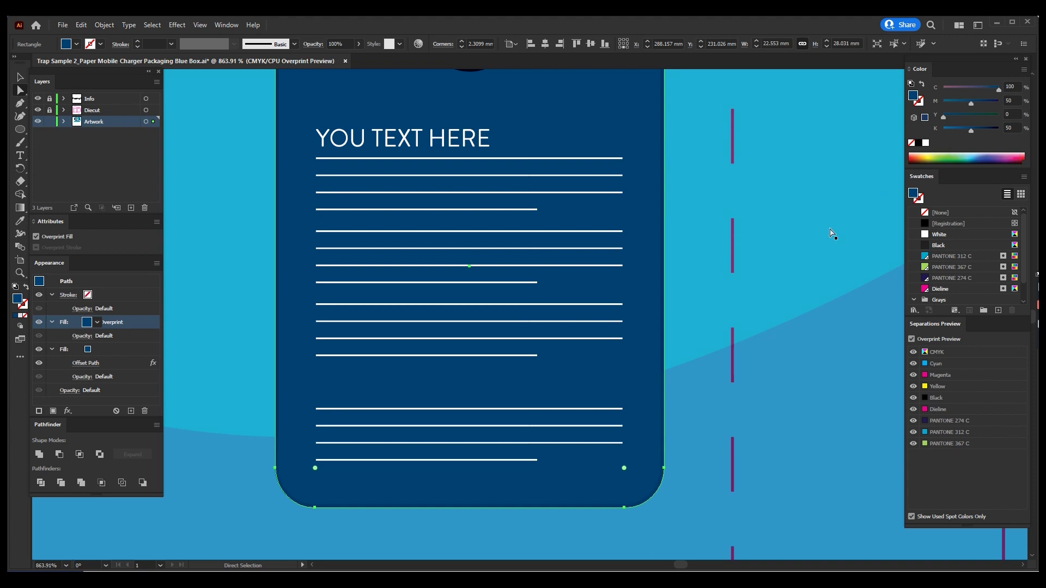
Select panel 3's text lines group and add a new stroke and fill
{"action": "key", "text": "v"}
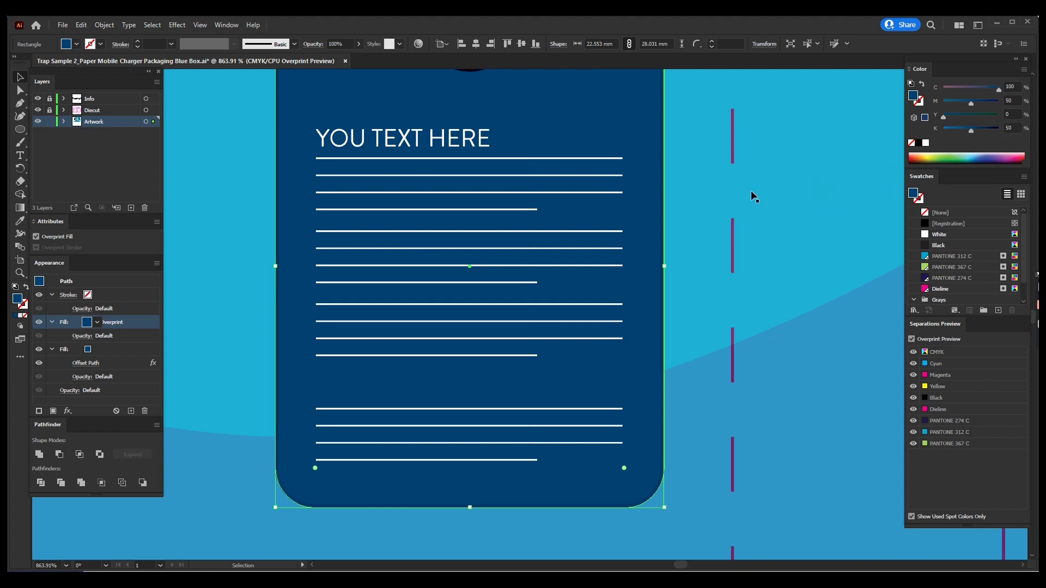
{"action": "left_click", "coordinate": [502, 158]}
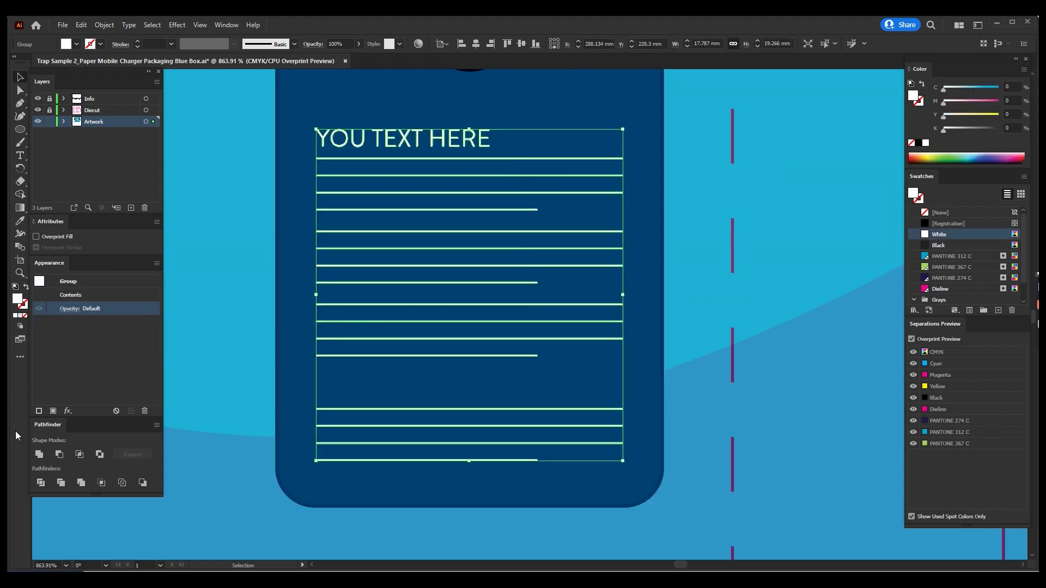
{"action": "left_click", "coordinate": [43, 414]}
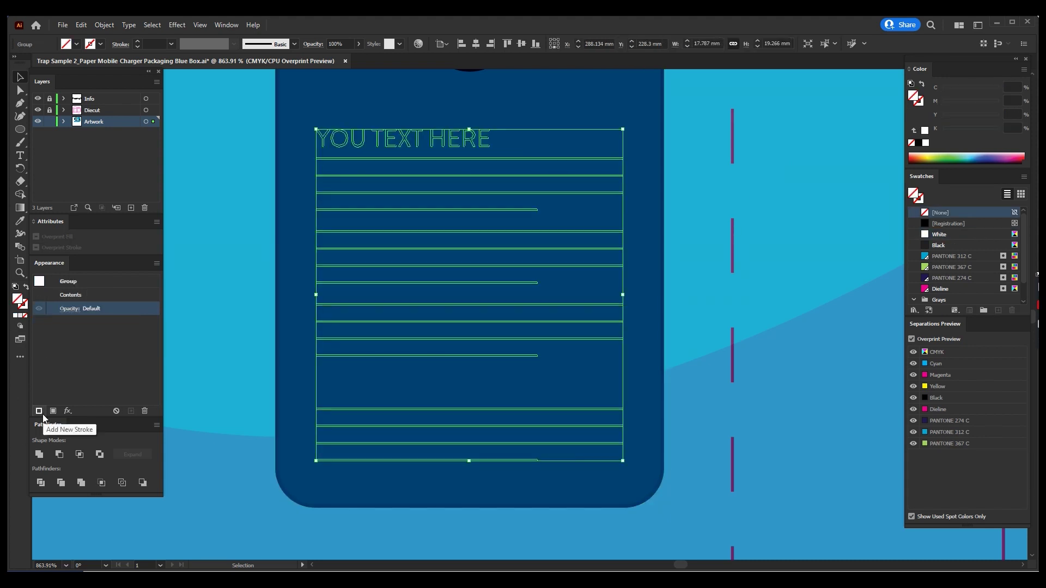
{"action": "left_click", "coordinate": [52, 413]}
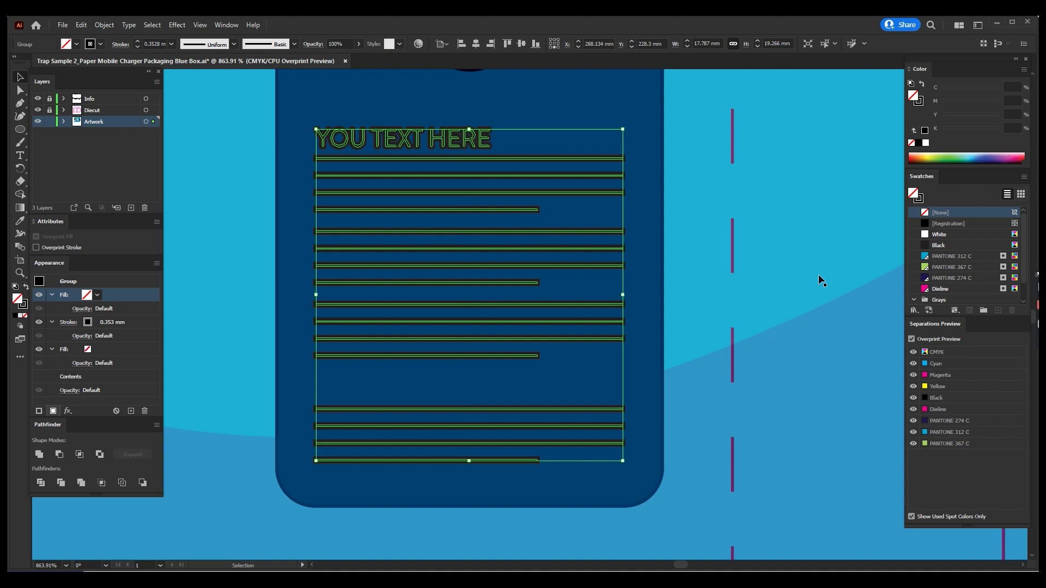
Set panel 3's group fill to white, entering 0.2 in the colour values
{"action": "left_click", "coordinate": [925, 143]}
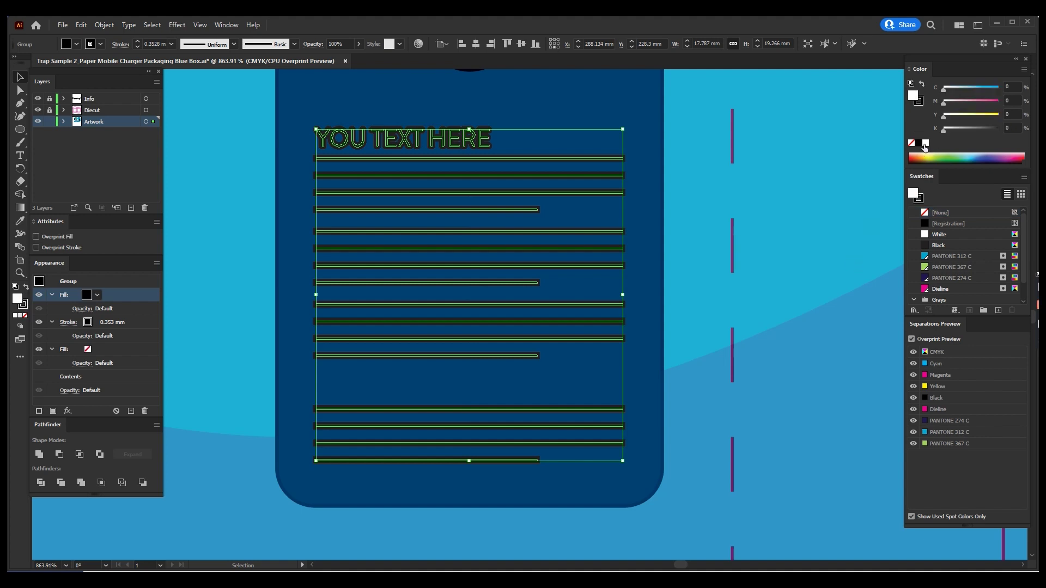
{"action": "left_click", "coordinate": [1011, 87]}
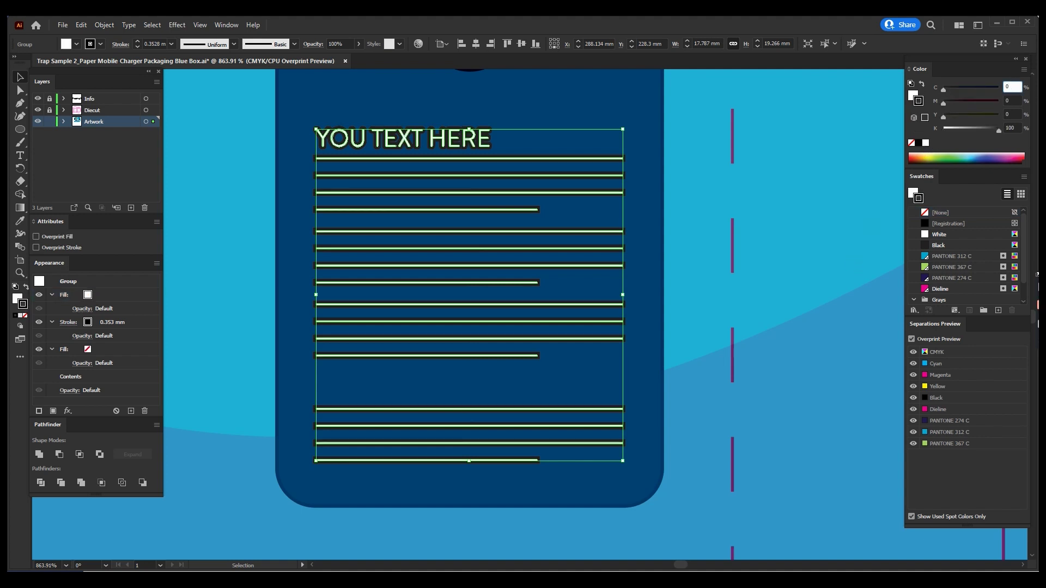
{"action": "key", "text": "Tab"}
{"action": "key", "text": "Tab"}
{"action": "key", "text": "Tab"}
{"action": "type", "text": ".2"}
{"action": "key", "text": "Return"}
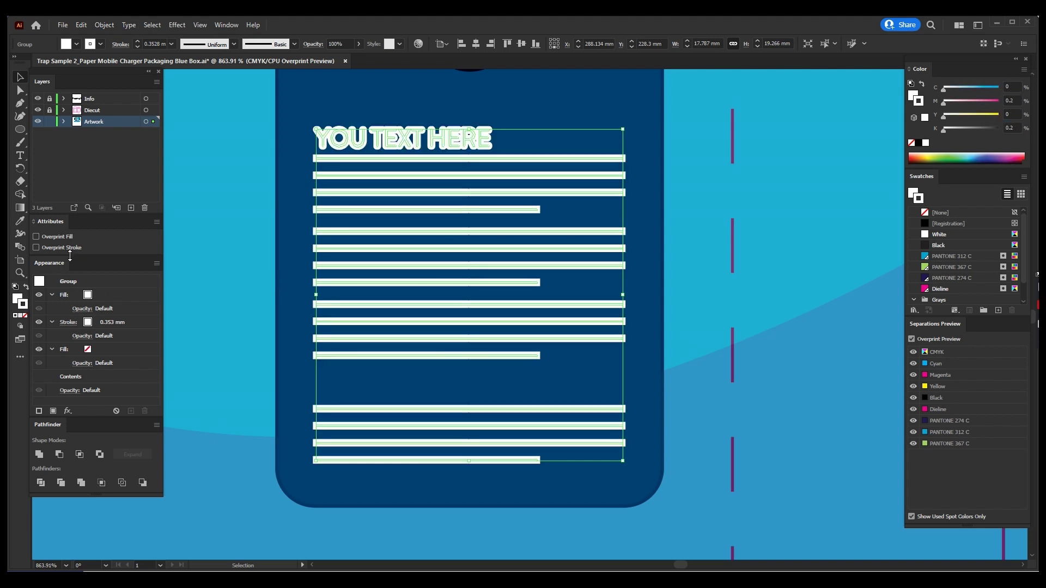
Give the group a 0.4 mm stroke weight with Overprint Stroke enabled
{"action": "left_click", "coordinate": [113, 322]}
{"action": "type", "text": "0.4"}
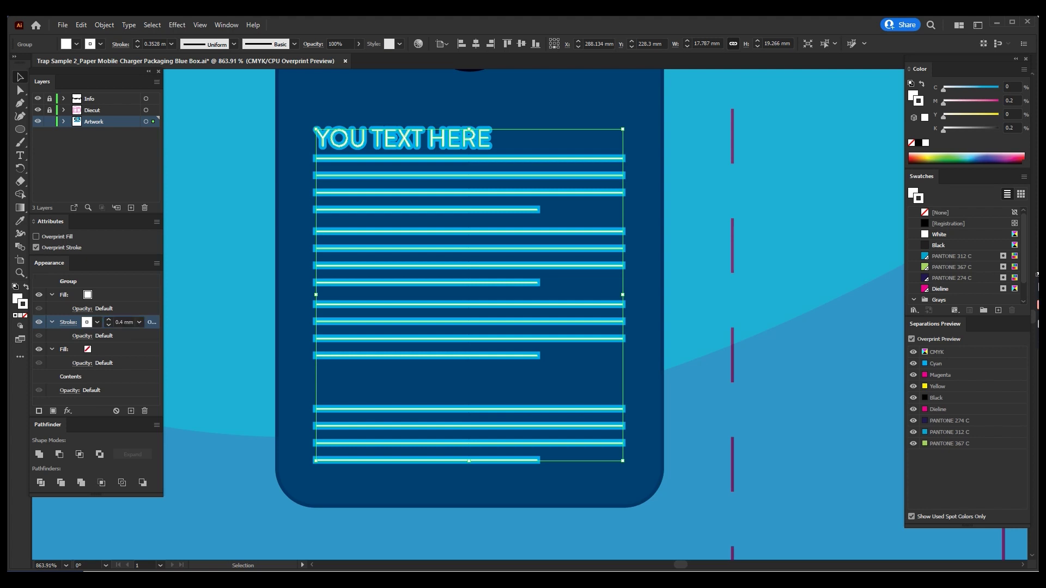
{"action": "key", "text": "Return"}
{"action": "key", "text": "z"}
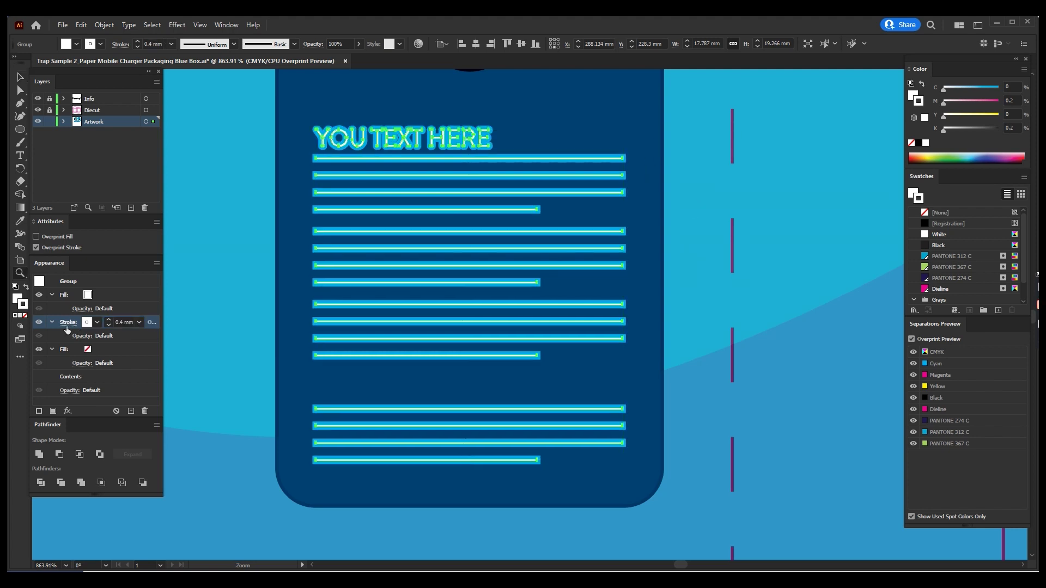
{"action": "left_click", "coordinate": [67, 325]}
Select the white YOU TEXT group up close and set its magenta to 0
{"action": "left_click_drag", "start_coordinate": [289, 103], "coordinate": [413, 196]}
{"action": "key", "text": "v"}
{"action": "left_click", "coordinate": [294, 232]}
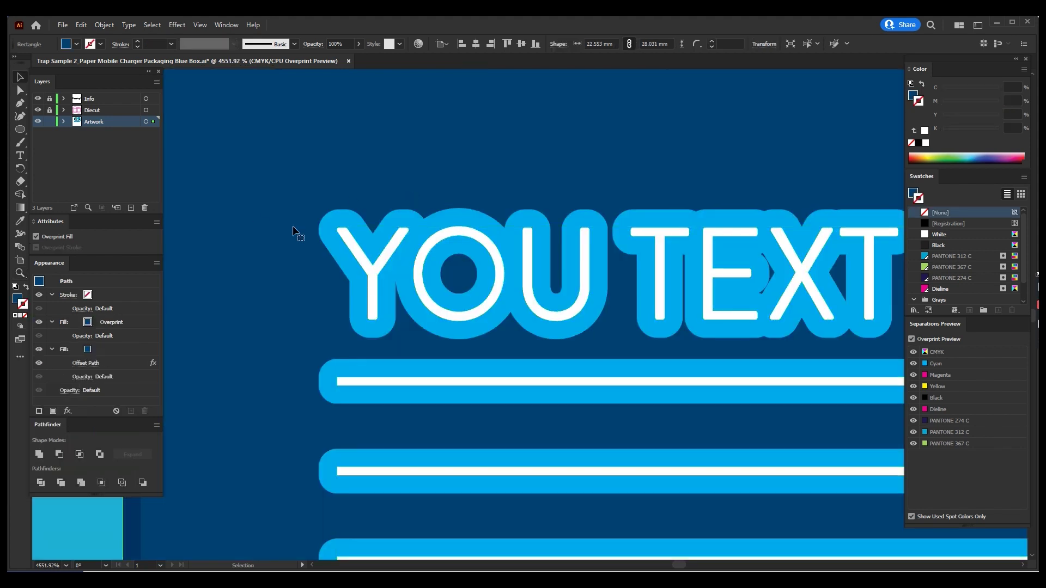
{"action": "left_click", "coordinate": [455, 303]}
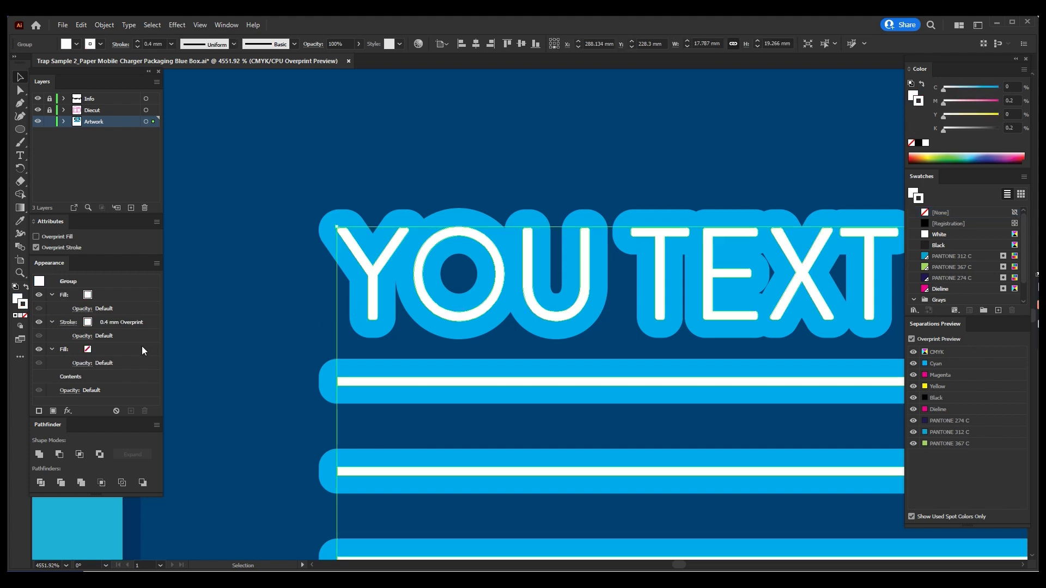
{"action": "double_click", "coordinate": [1011, 101]}
{"action": "type", "text": "0"}
{"action": "key", "text": "Return"}
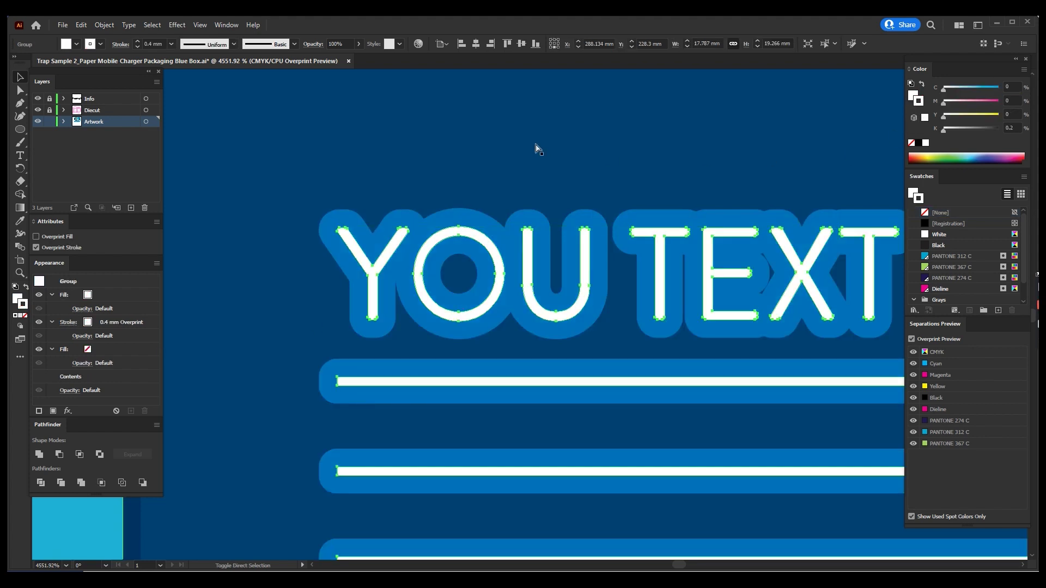
{"action": "key", "text": "ctrl+shift+a"}
{"action": "scroll", "coordinate": [677, 304], "scroll_direction": "down", "scroll_amount": 8}
Zoom in on the CHARGER Packaging headline and select it, undoing an accidental delete
{"action": "scroll", "coordinate": [734, 309], "scroll_direction": "down", "scroll_amount": 2}
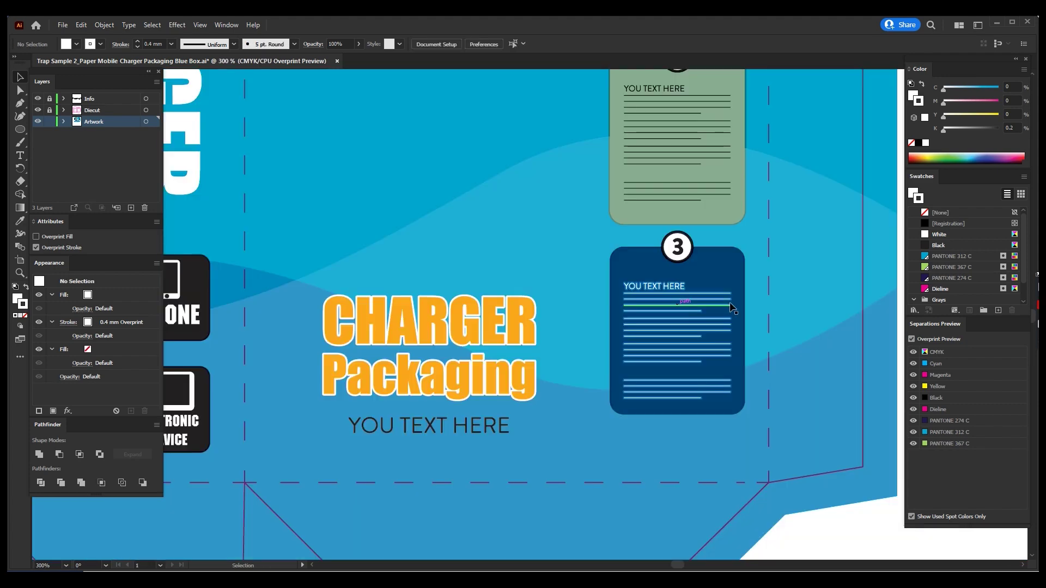
{"action": "key", "text": "z"}
{"action": "left_click_drag", "start_coordinate": [583, 217], "coordinate": [779, 379]}
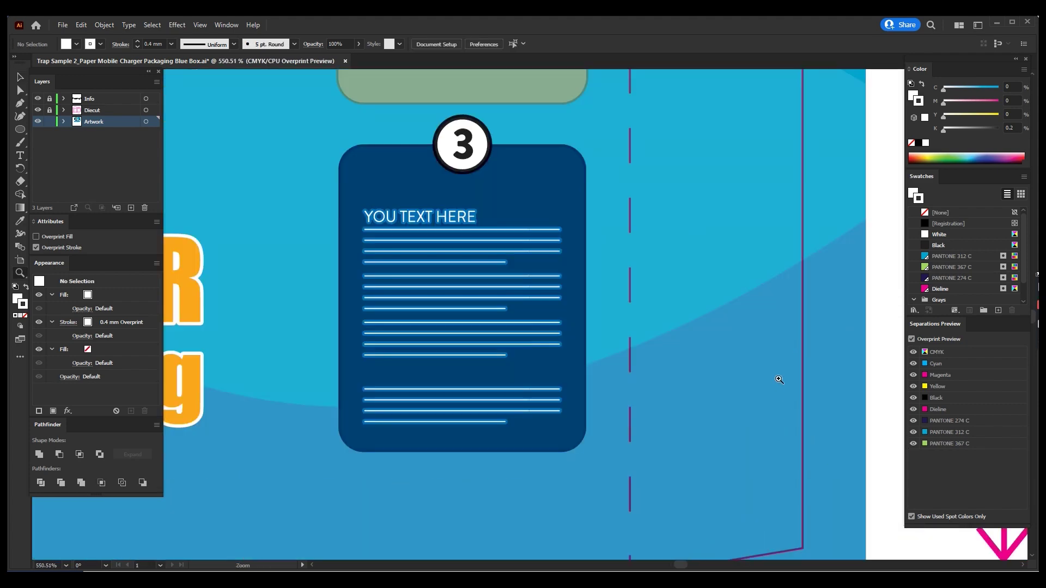
{"action": "key", "text": "ctrl+0"}
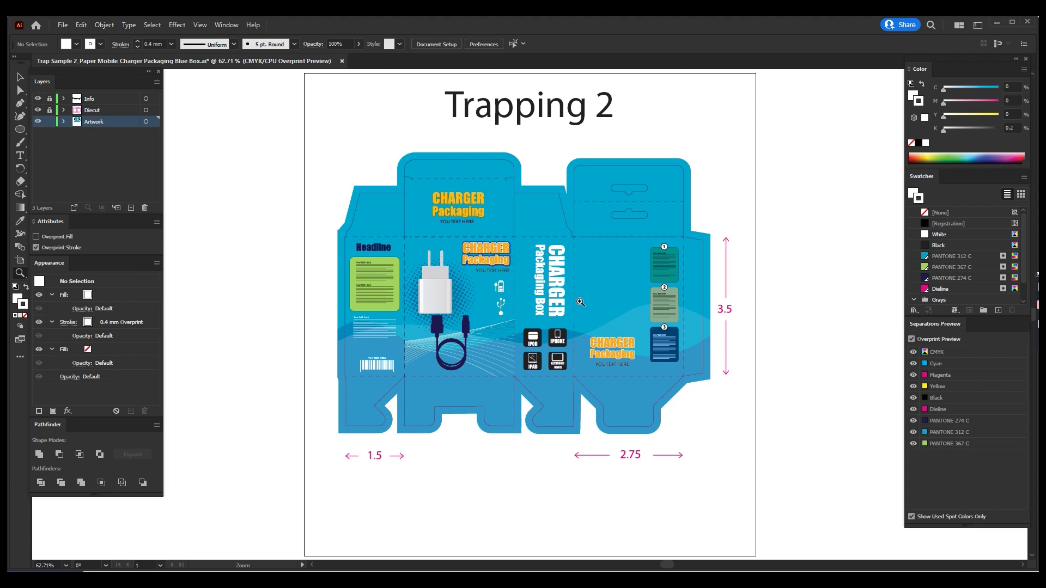
{"action": "left_click_drag", "start_coordinate": [580, 303], "coordinate": [654, 385]}
{"action": "key", "text": "v"}
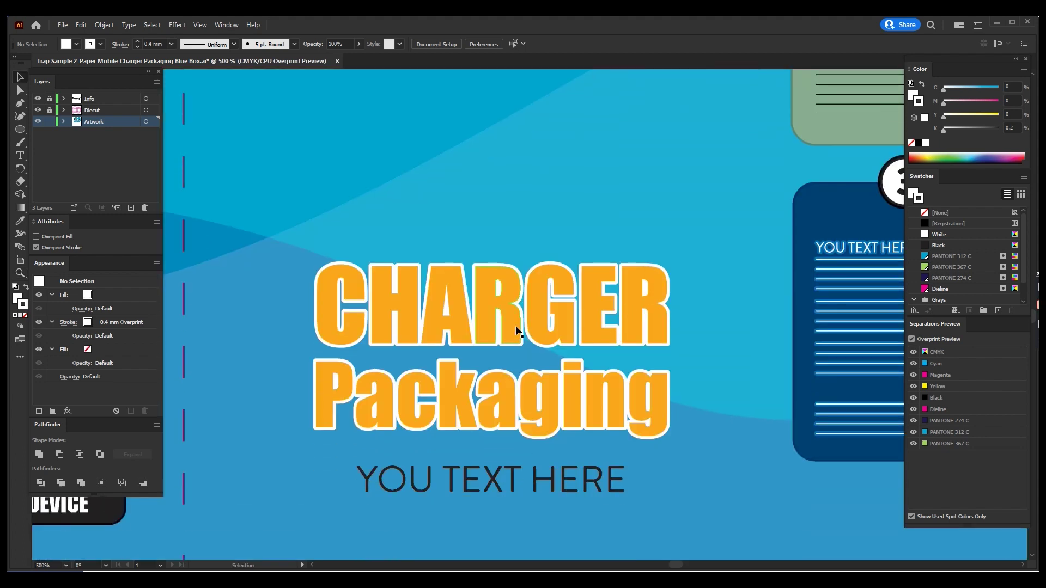
{"action": "left_click", "coordinate": [515, 327]}
{"action": "key", "text": "Delete"}
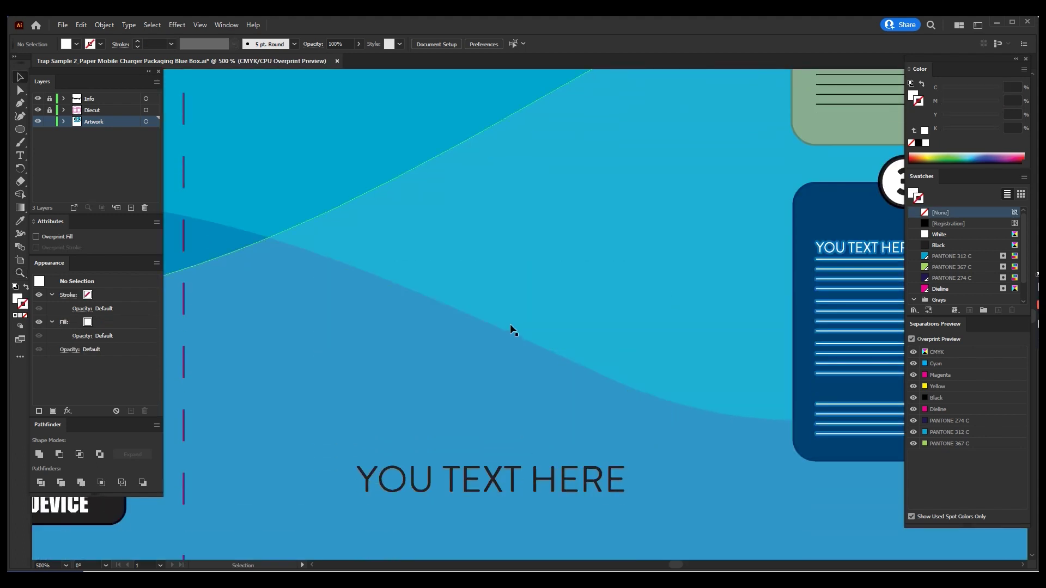
{"action": "key", "text": "a"}
{"action": "key", "text": "ctrl+z"}
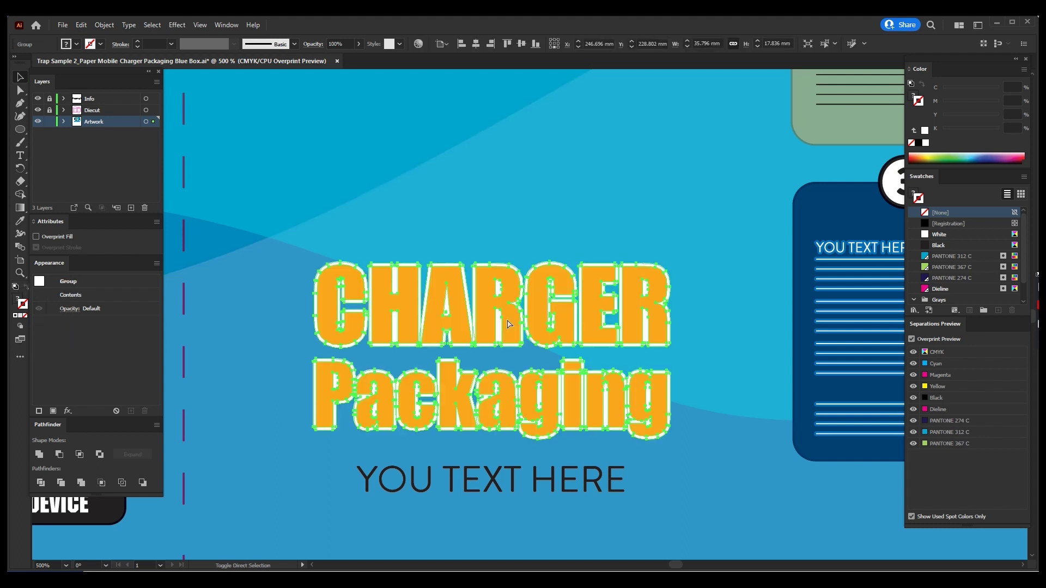
Delete the orange letter-fill overlay from the CHARGER Packaging headline
{"action": "left_click", "coordinate": [510, 324], "text": "ctrl"}
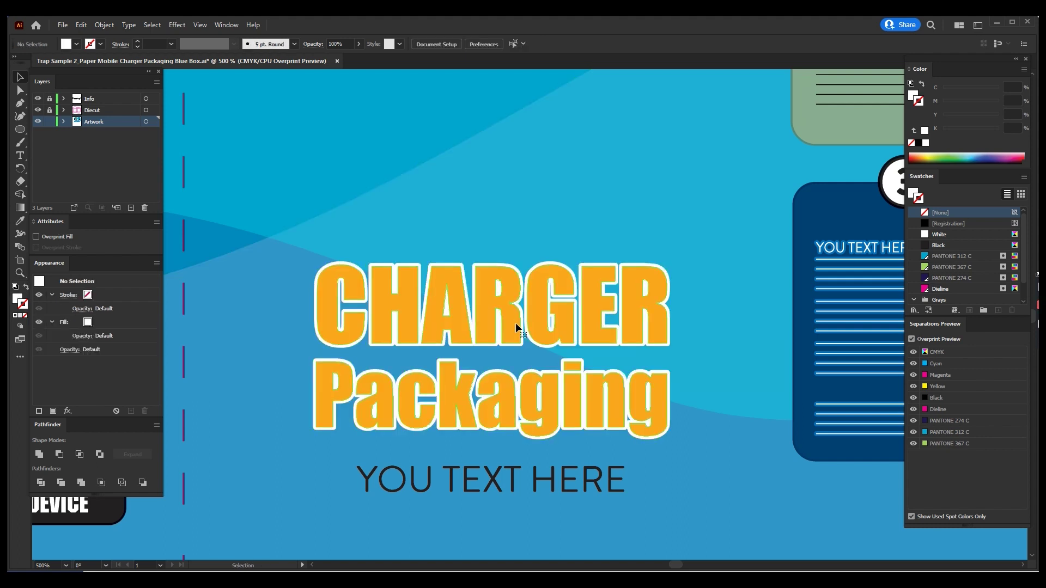
{"action": "key", "text": "Delete"}
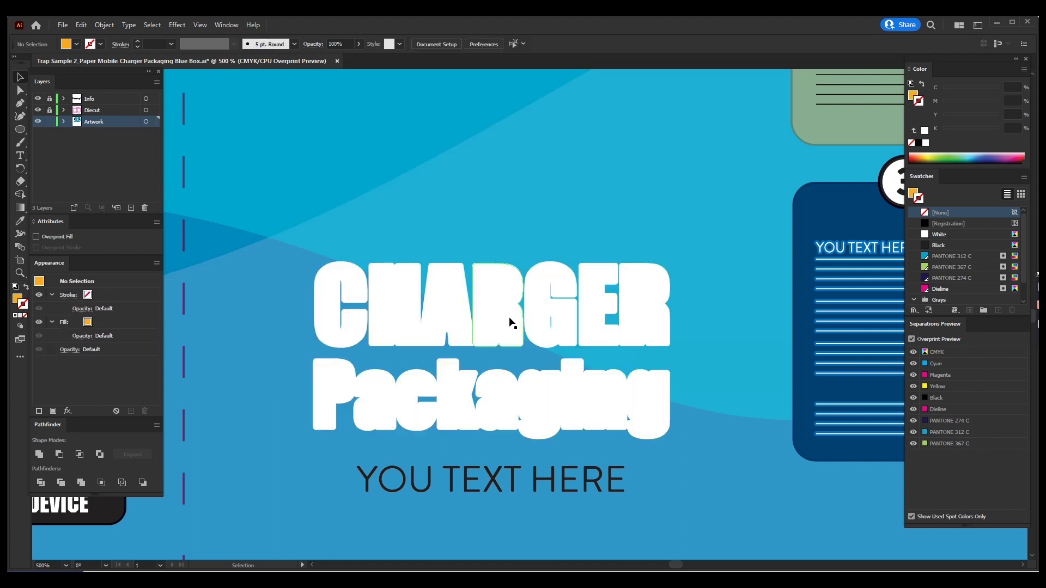
{"action": "left_click", "coordinate": [509, 316]}
{"action": "key", "text": "ctrl+shift+a"}
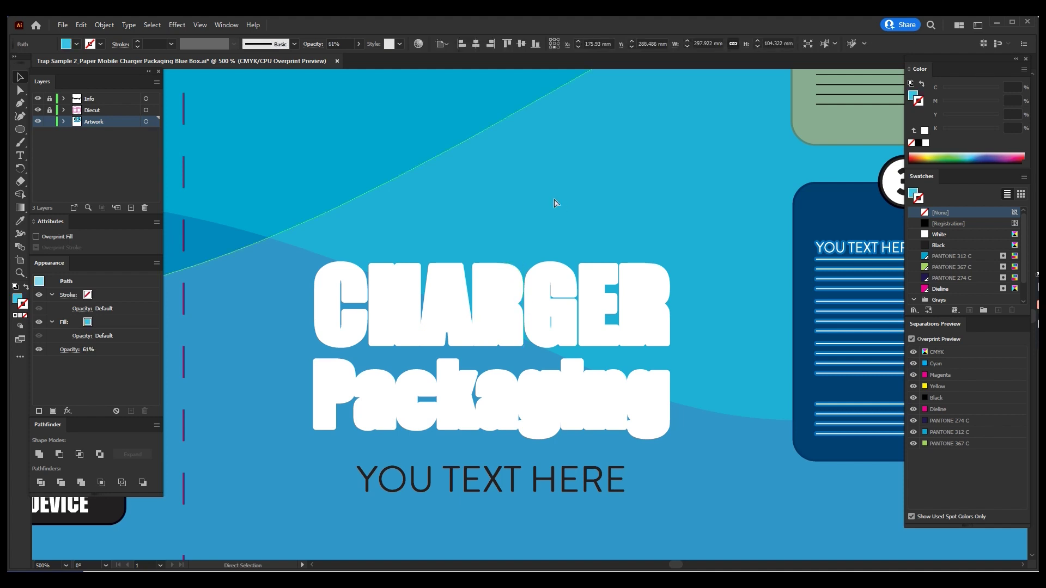
Zoom close on the white CHARGER Packaging text and marquee-select all its letters
{"action": "key", "text": "ctrl+0"}
{"action": "key", "text": "v"}
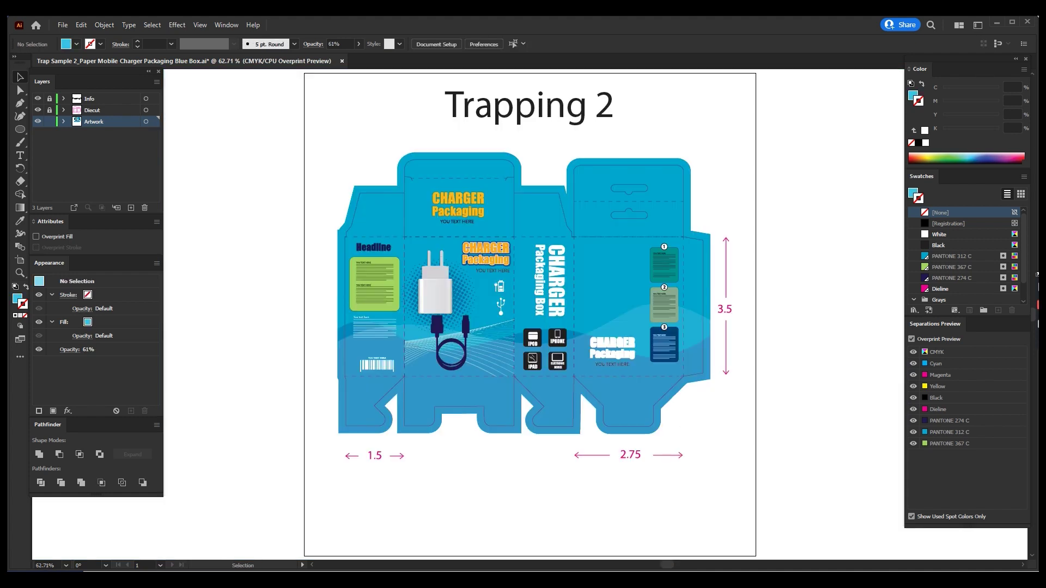
{"action": "key", "text": "a"}
{"action": "left_click", "coordinate": [578, 378]}
{"action": "key", "text": "ctrl+shift+a"}
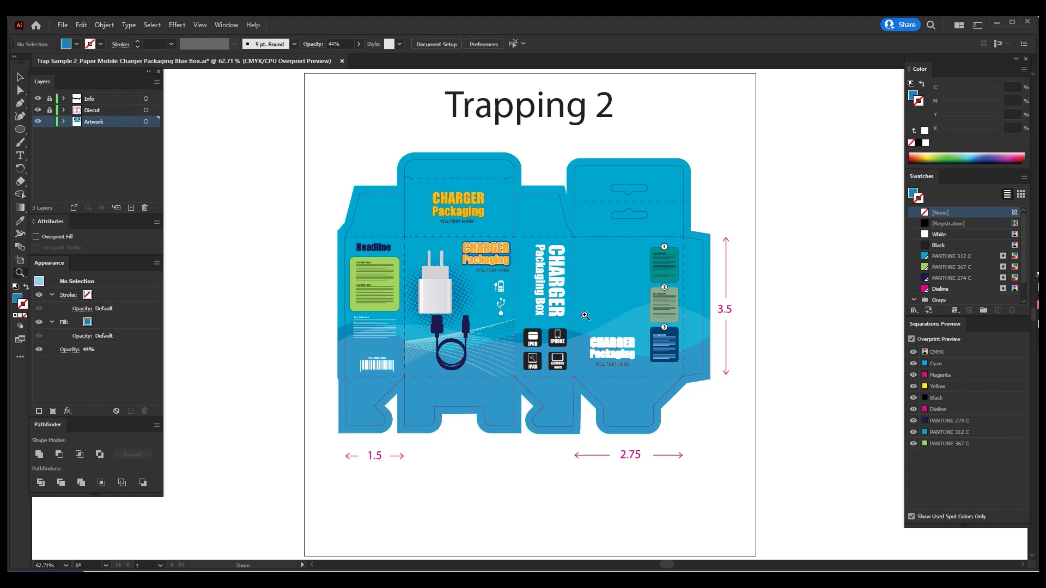
{"action": "left_click_drag", "start_coordinate": [590, 325], "coordinate": [650, 367]}
{"action": "mouse_move", "coordinate": [269, 221]}
{"action": "left_mouse_down"}
{"action": "mouse_move", "coordinate": [690, 431]}
{"action": "mouse_move", "coordinate": [666, 412]}
{"action": "left_mouse_up"}
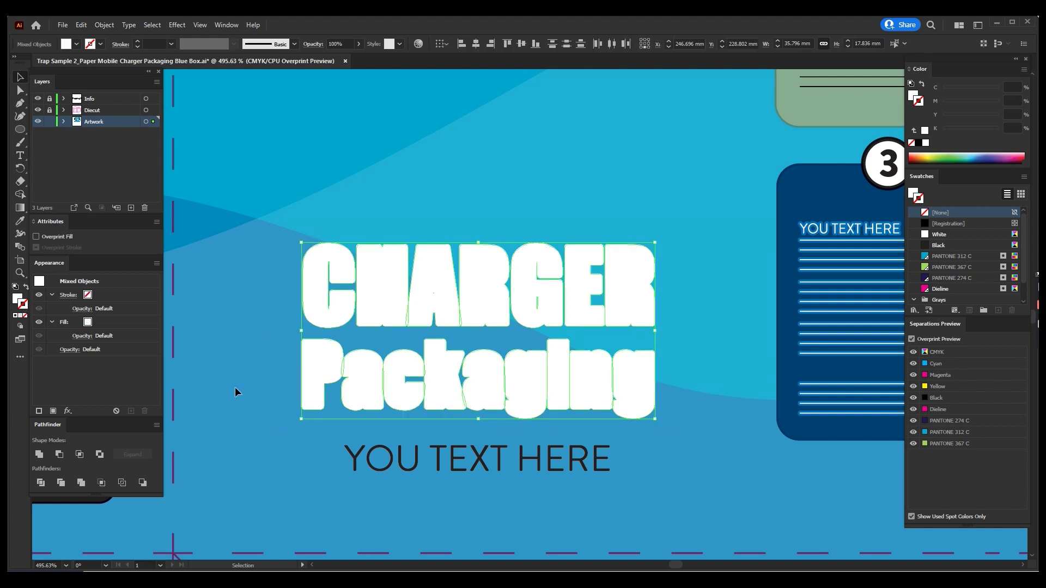
Unite the headline letters with Pathfinder and check the small text block's trap
{"action": "left_click", "coordinate": [39, 454]}
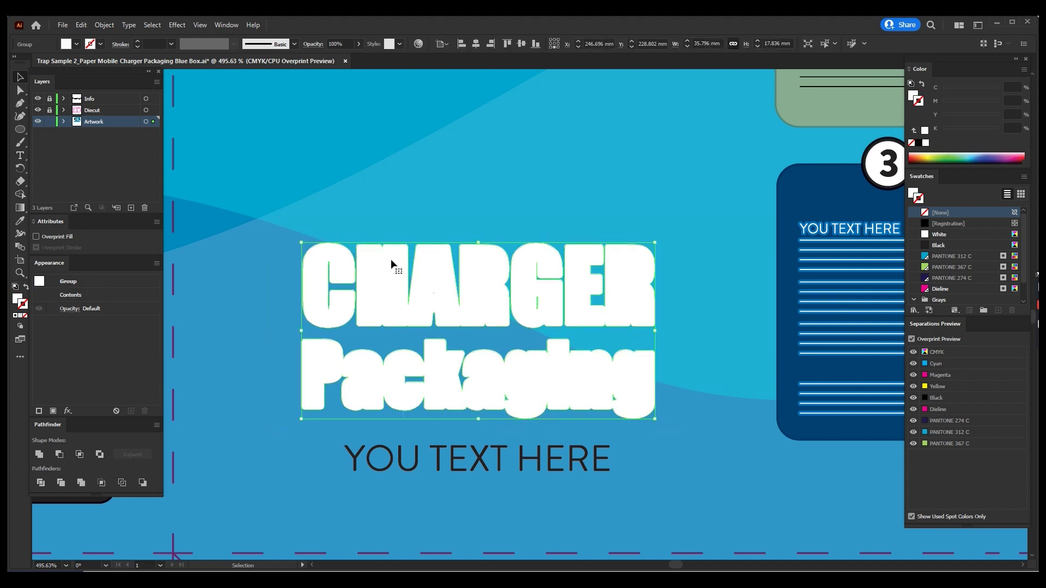
{"action": "key", "text": "z"}
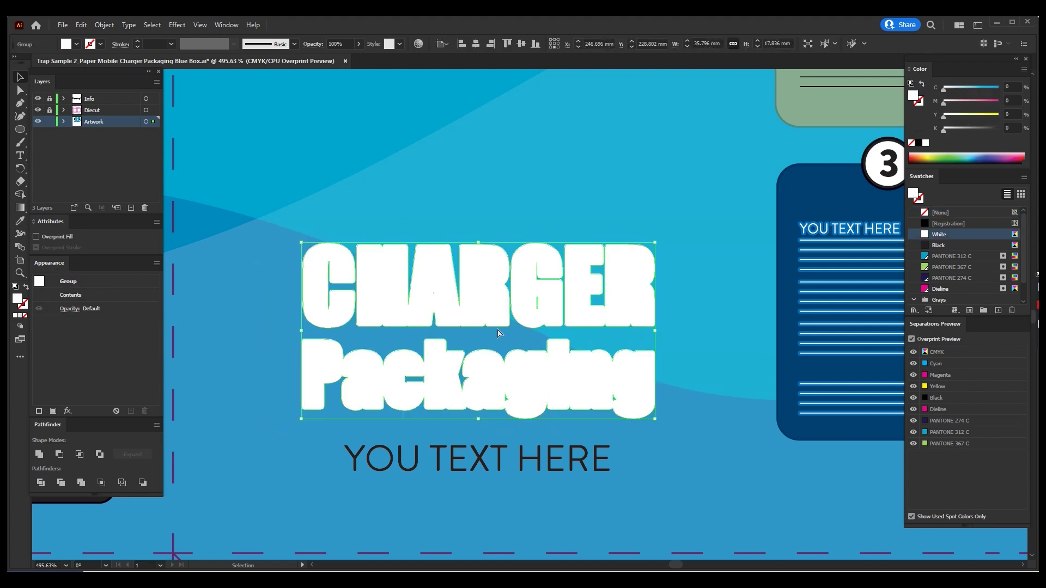
{"action": "key", "text": "ctrl+0"}
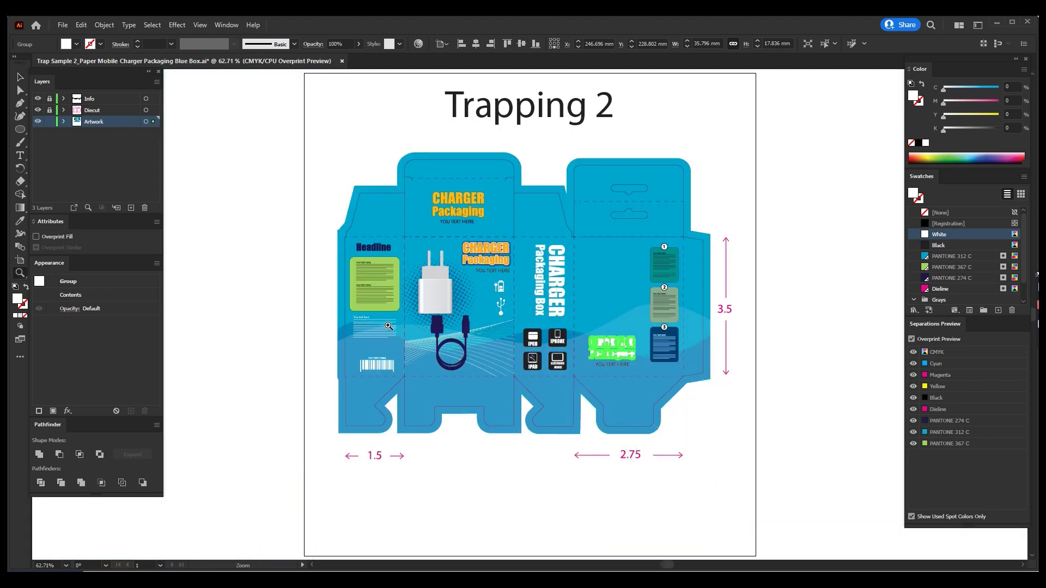
{"action": "key", "text": "v"}
{"action": "left_click", "coordinate": [372, 329]}
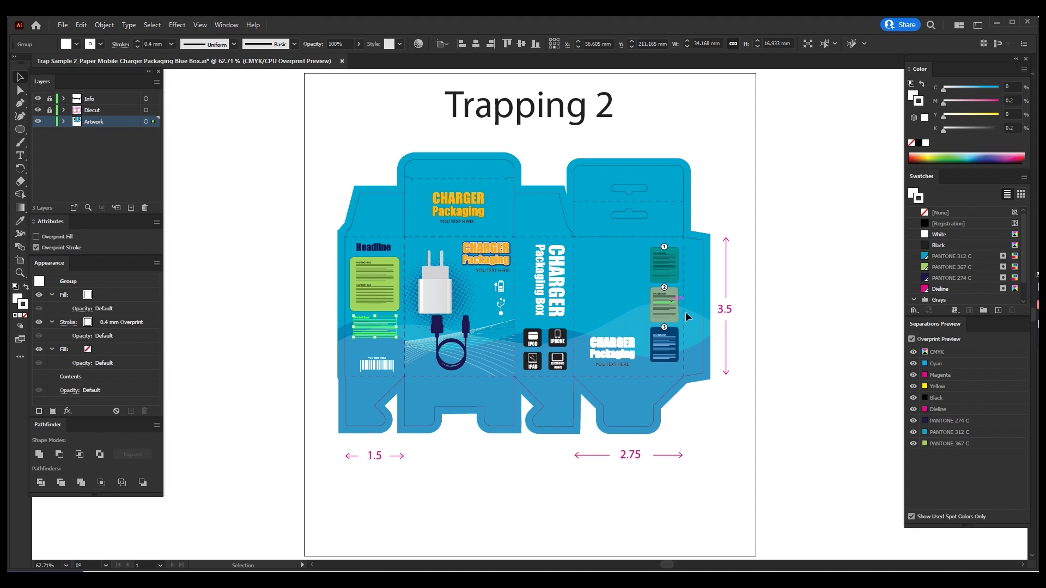
{"action": "scroll", "coordinate": [632, 355], "scroll_direction": "up", "scroll_amount": 10}
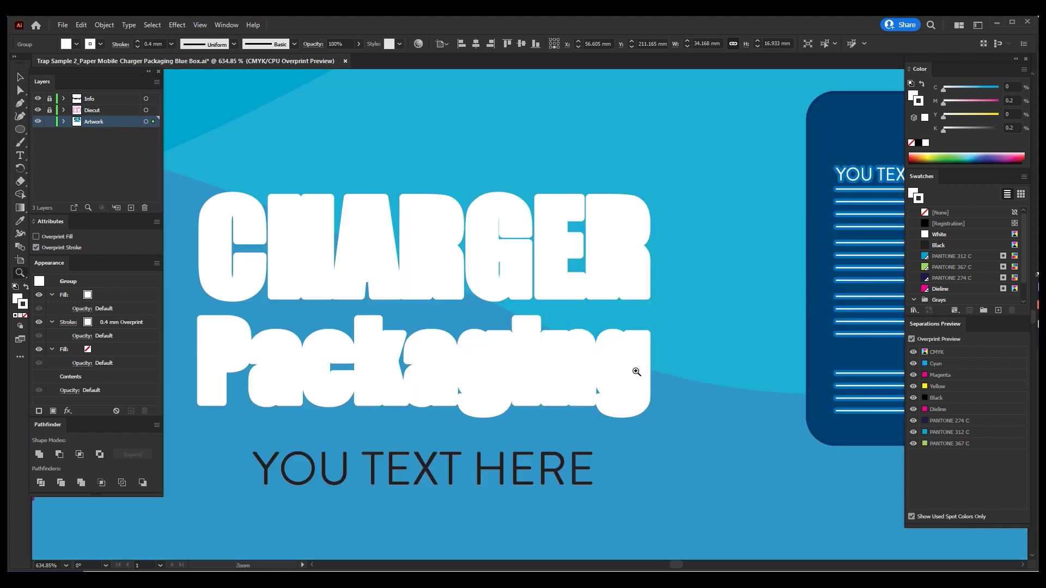
Add a new white fill and stroke to the CHARGER Packaging group with M and K at 0.2
{"action": "left_click", "coordinate": [567, 358]}
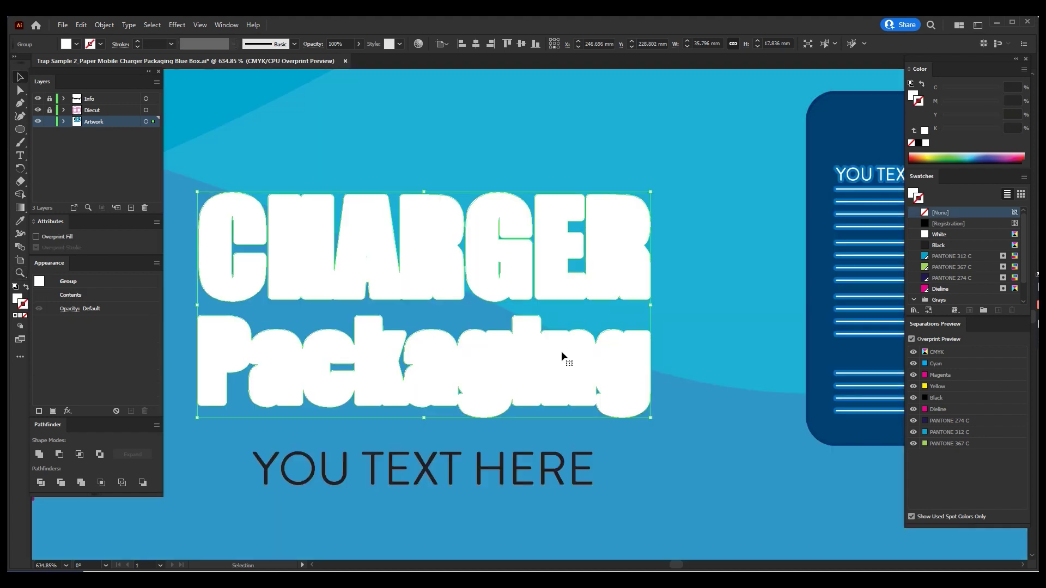
{"action": "left_click", "coordinate": [55, 410]}
{"action": "left_click", "coordinate": [55, 410]}
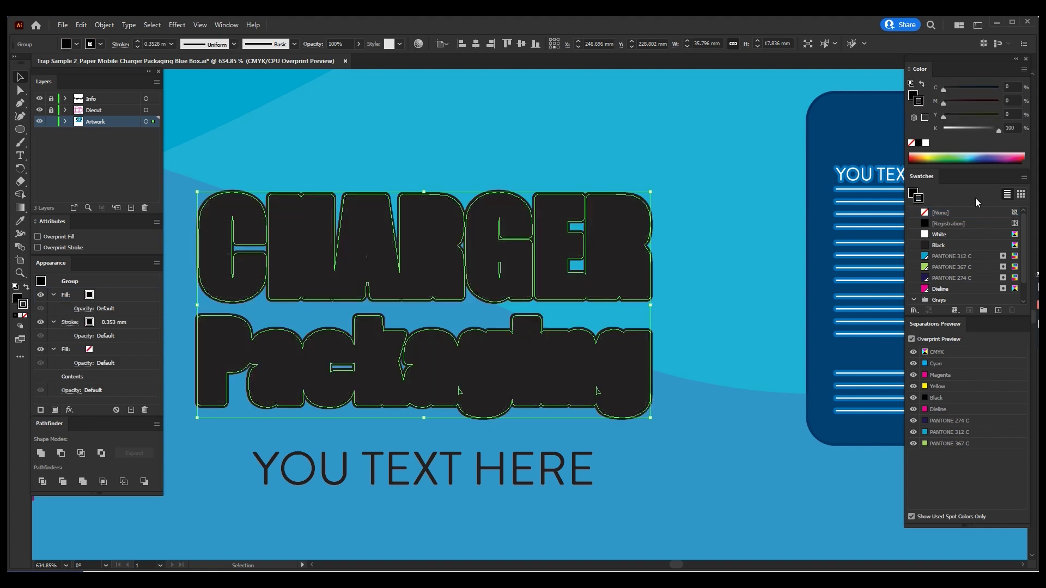
{"action": "left_click", "coordinate": [925, 143]}
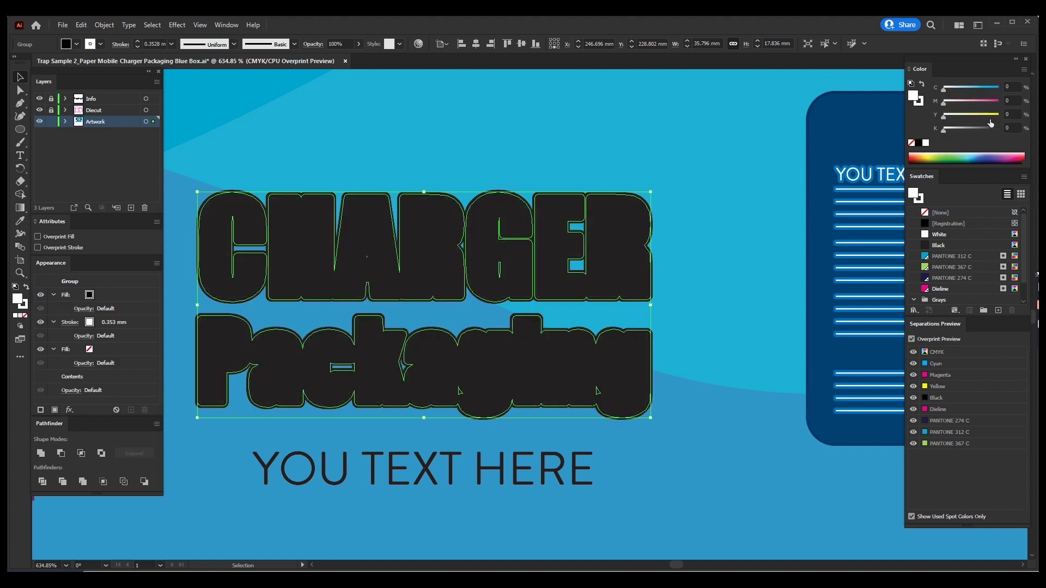
{"action": "left_click", "coordinate": [1009, 100]}
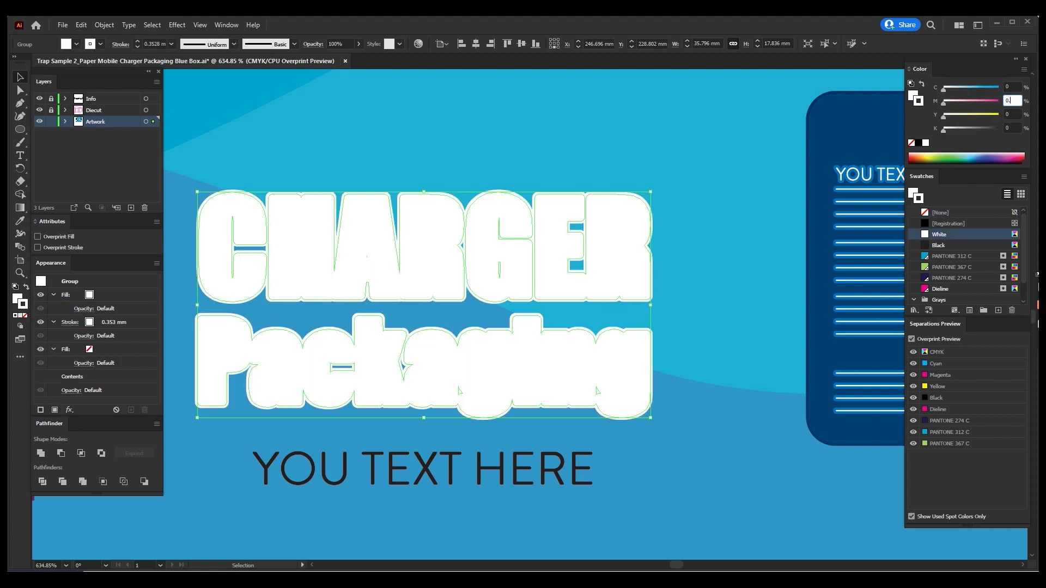
{"action": "type", "text": "2"}
{"action": "key", "text": "Tab"}
{"action": "key", "text": "Tab"}
{"action": "type", "text": "0.2"}
{"action": "key", "text": "Return"}
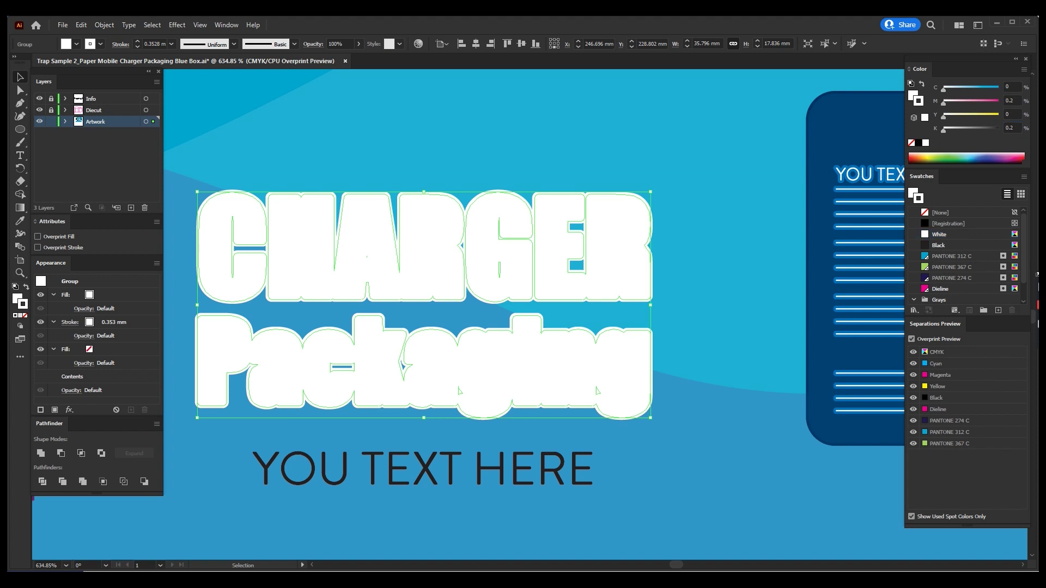
Set the headline's trap stroke weight to 0.4 mm, then deselect it
{"action": "left_click", "coordinate": [113, 321]}
{"action": "type", "text": ".4"}
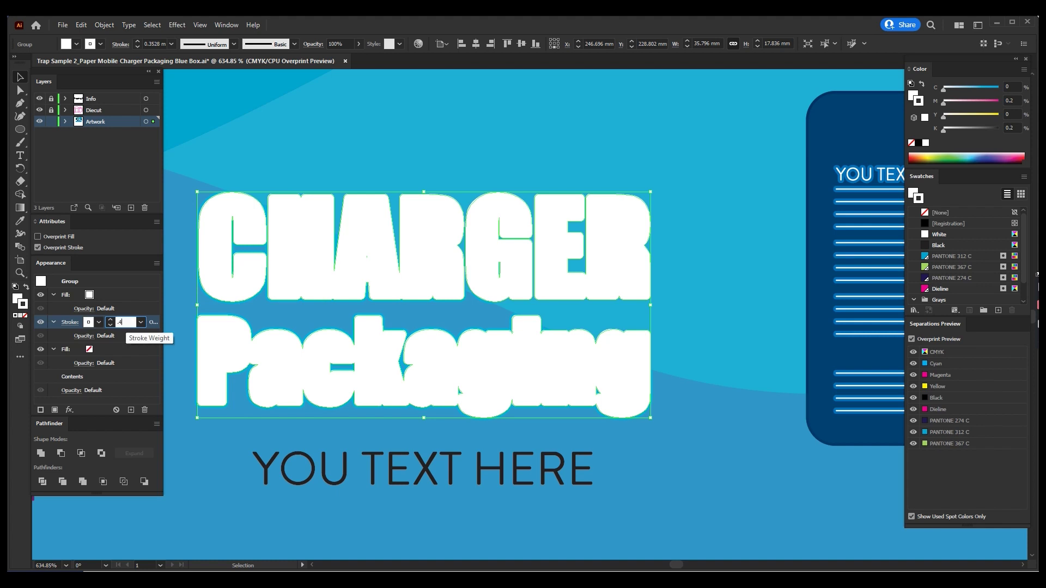
{"action": "key", "text": "Return"}
{"action": "key", "text": "ctrl+z"}
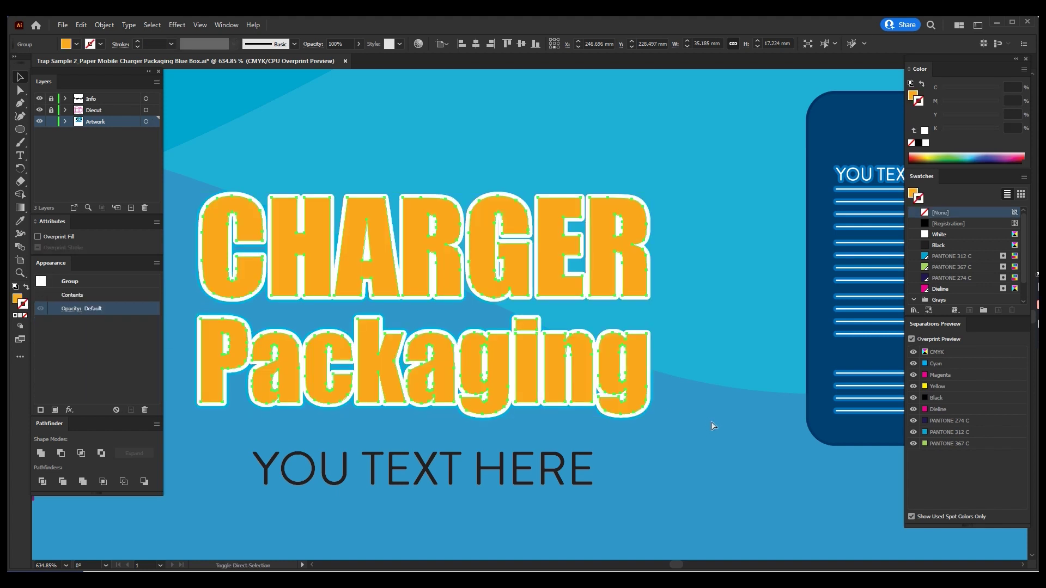
{"action": "left_click", "coordinate": [701, 421]}
{"action": "scroll", "coordinate": [681, 420], "scroll_direction": "down", "scroll_amount": 1}
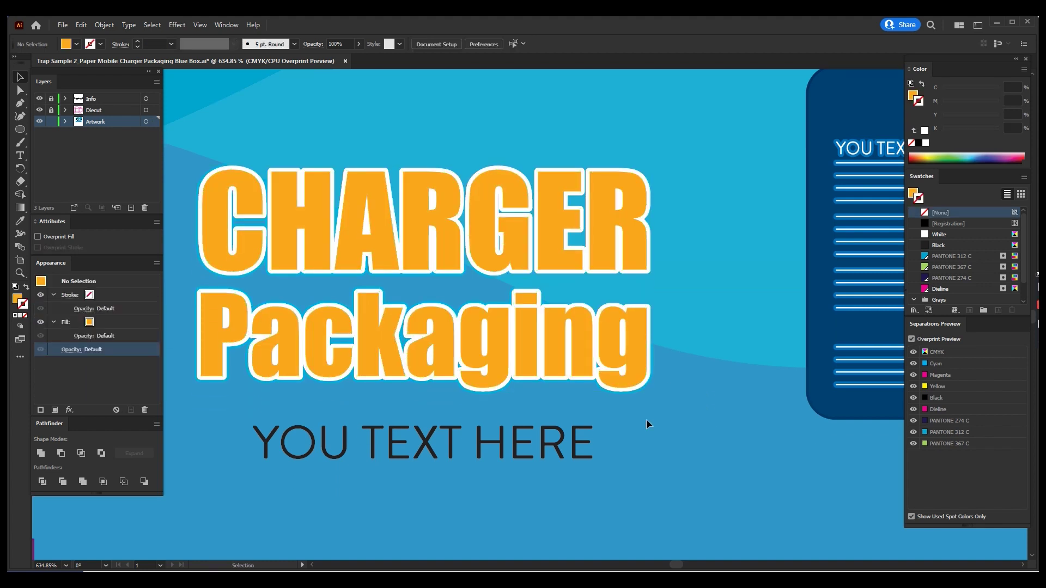
Check the YOU TEXT HERE line's overprint by toggling the Black separation plate
{"action": "left_click", "coordinate": [542, 444]}
{"action": "left_click", "coordinate": [896, 393]}
{"action": "left_click", "coordinate": [914, 397]}
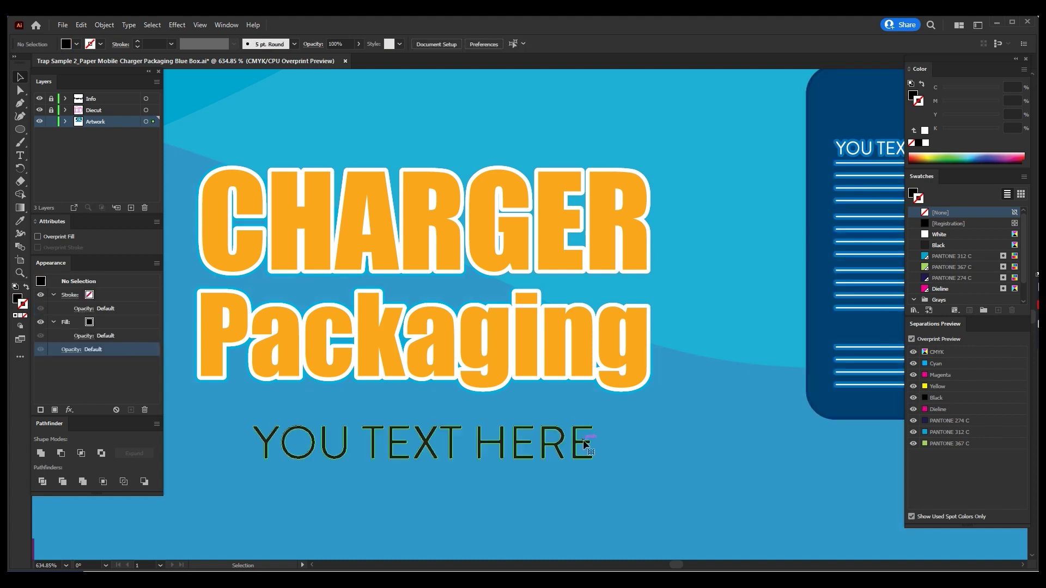
{"action": "left_click", "coordinate": [584, 449]}
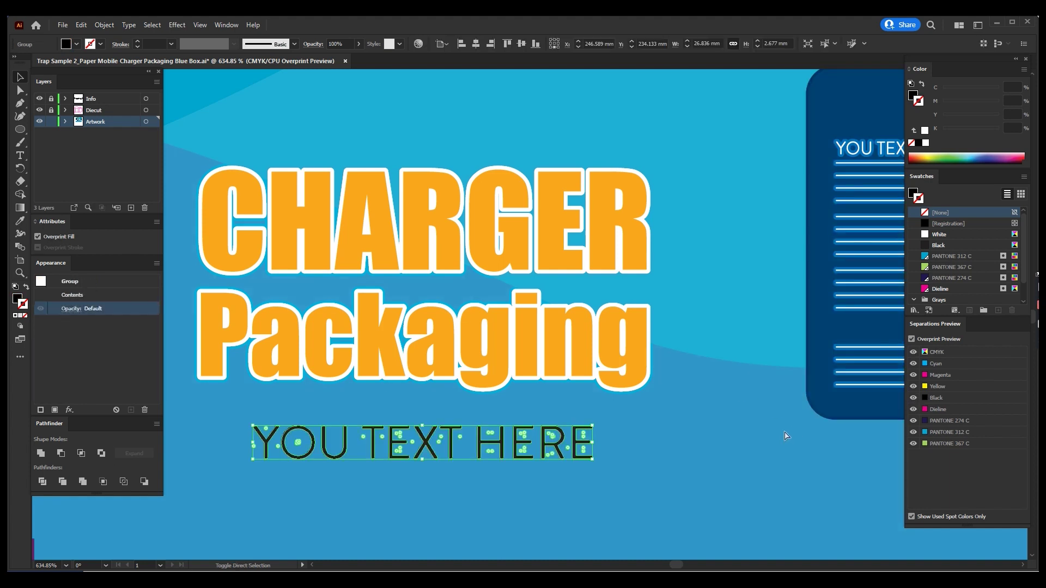
{"action": "key", "text": "ctrl+shift+a"}
Fit the whole artboard in view and select all the box artwork
{"action": "key", "text": "ctrl+0"}
{"action": "key", "text": "alt"}
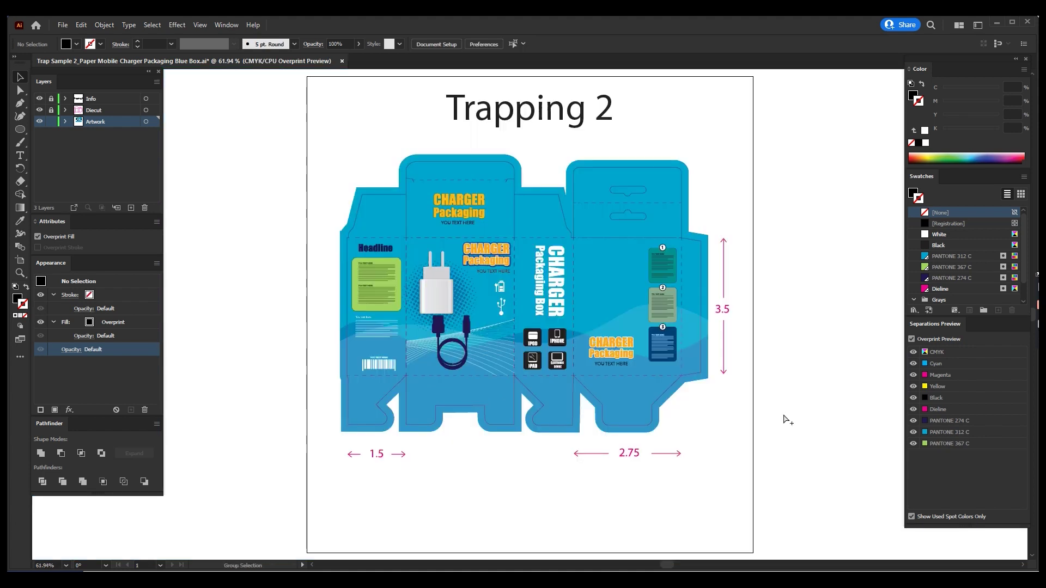
{"action": "key", "text": "ctrl+a"}
{"action": "key", "text": "ctrl+shift+a"}
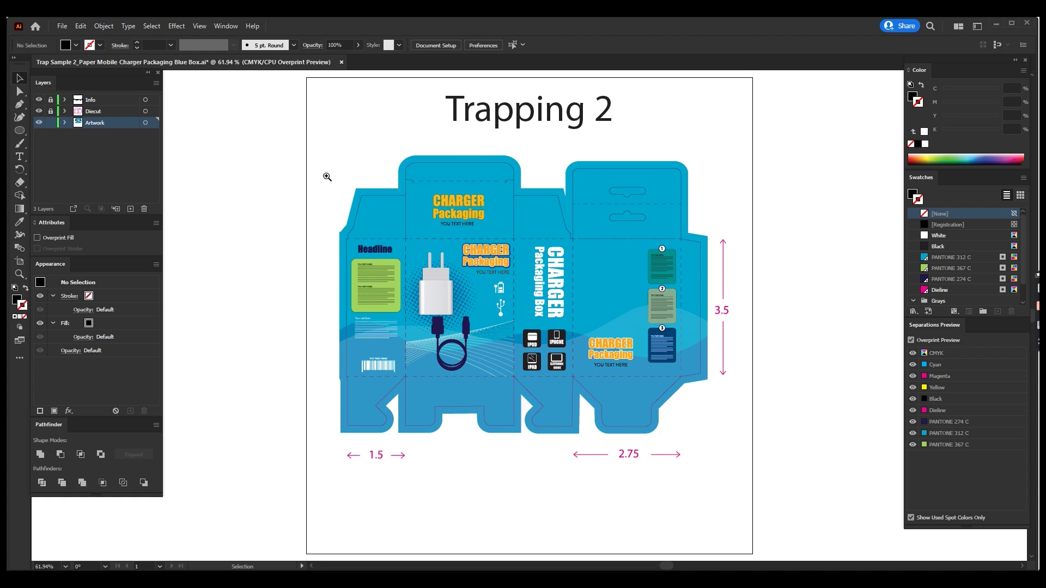
{"action": "left_click_drag", "start_coordinate": [327, 177], "coordinate": [556, 378]}
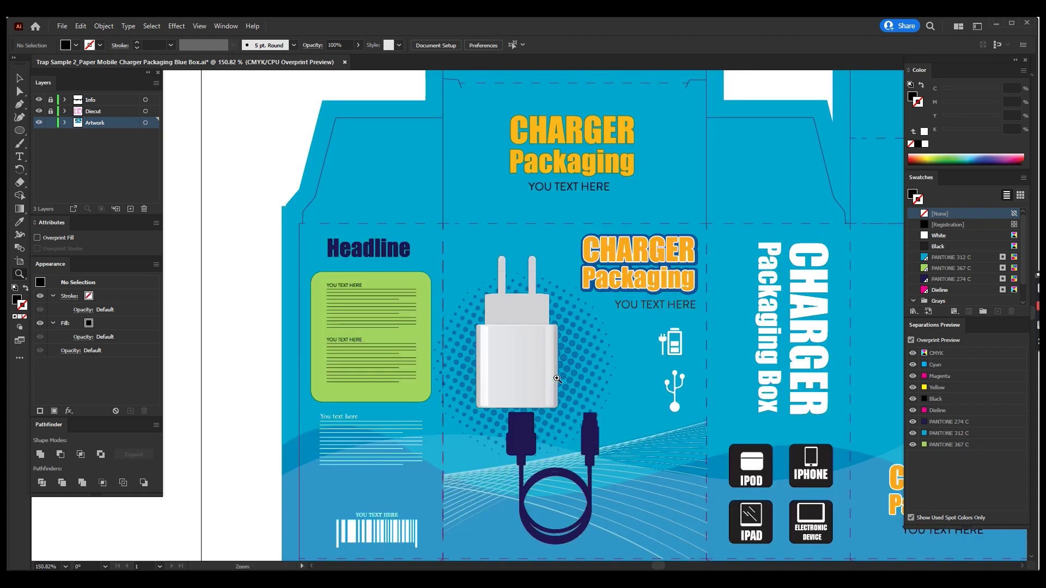
{"action": "left_click_drag", "start_coordinate": [646, 391], "coordinate": [576, 363]}
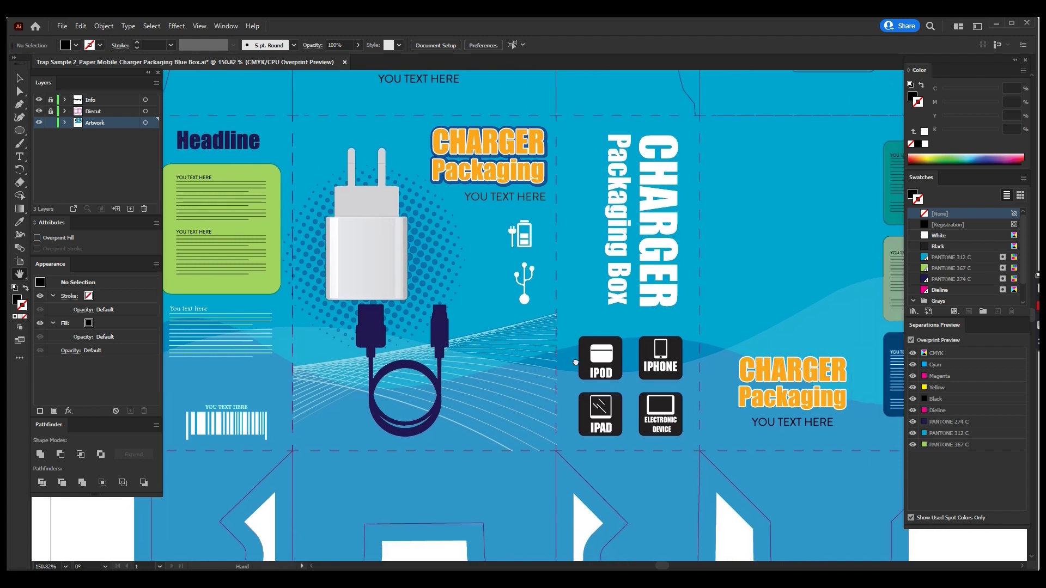
{"action": "left_click_drag", "start_coordinate": [748, 449], "coordinate": [619, 440]}
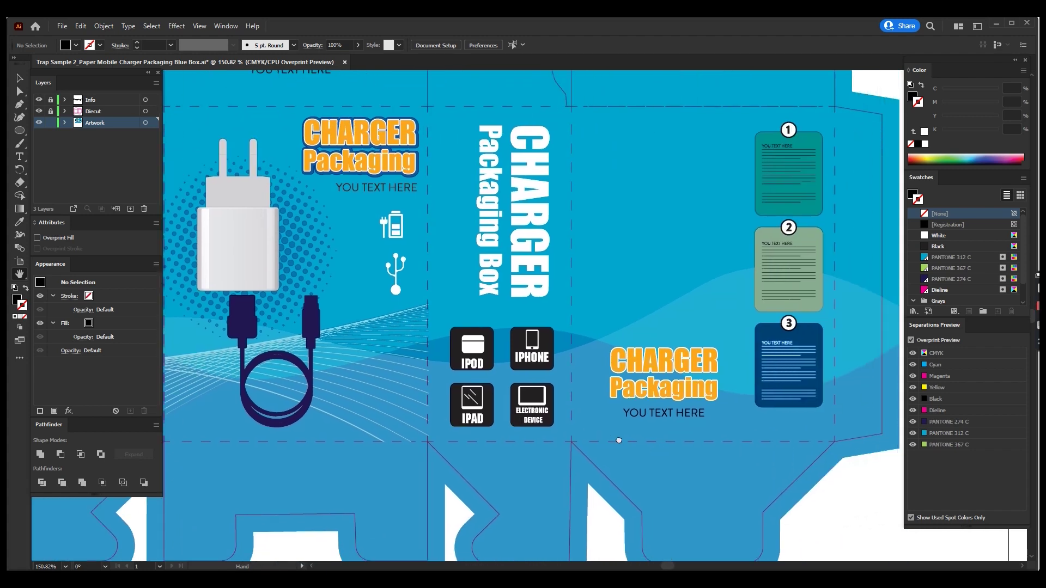
{"action": "left_click_drag", "start_coordinate": [846, 455], "coordinate": [609, 434]}
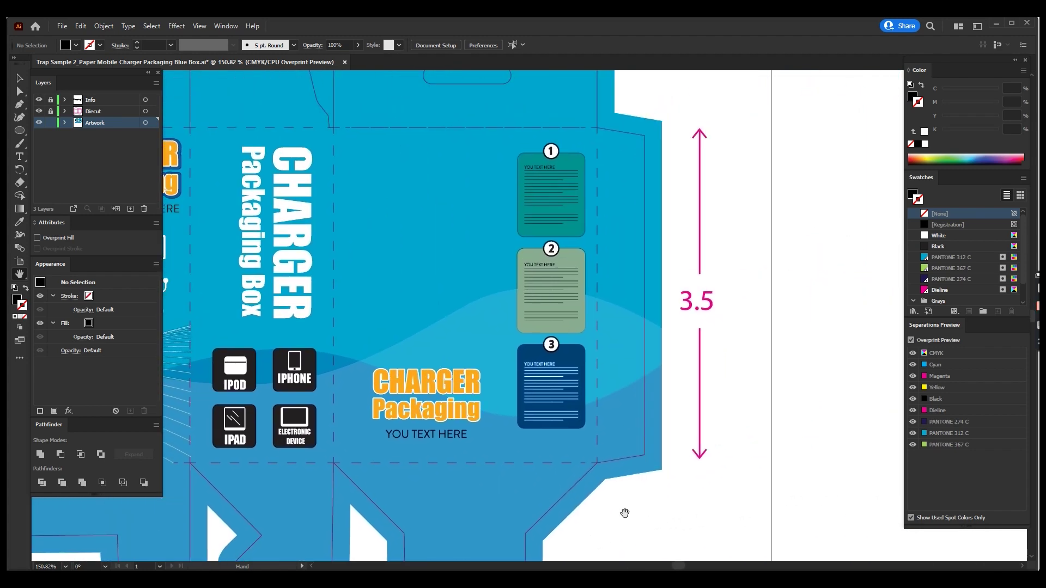
{"action": "left_click_drag", "start_coordinate": [754, 448], "coordinate": [657, 438]}
{"action": "key", "text": "v"}
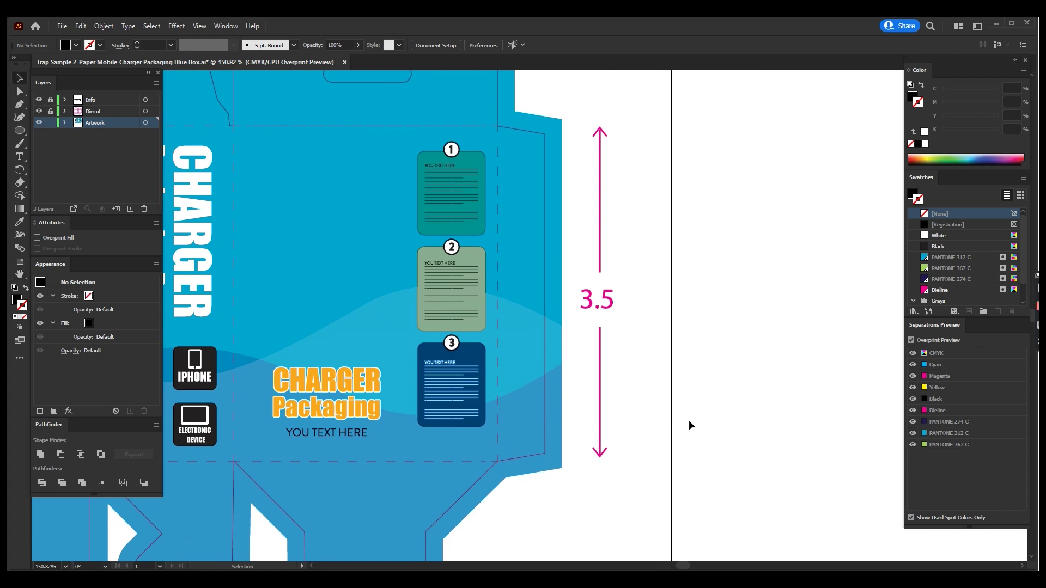
{"action": "key", "text": "ctrl+0"}
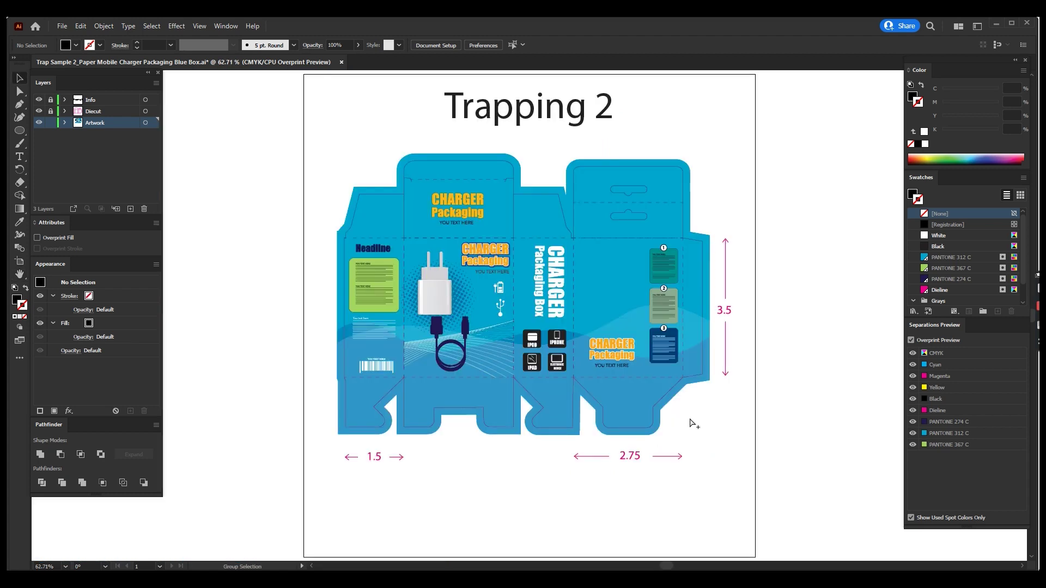